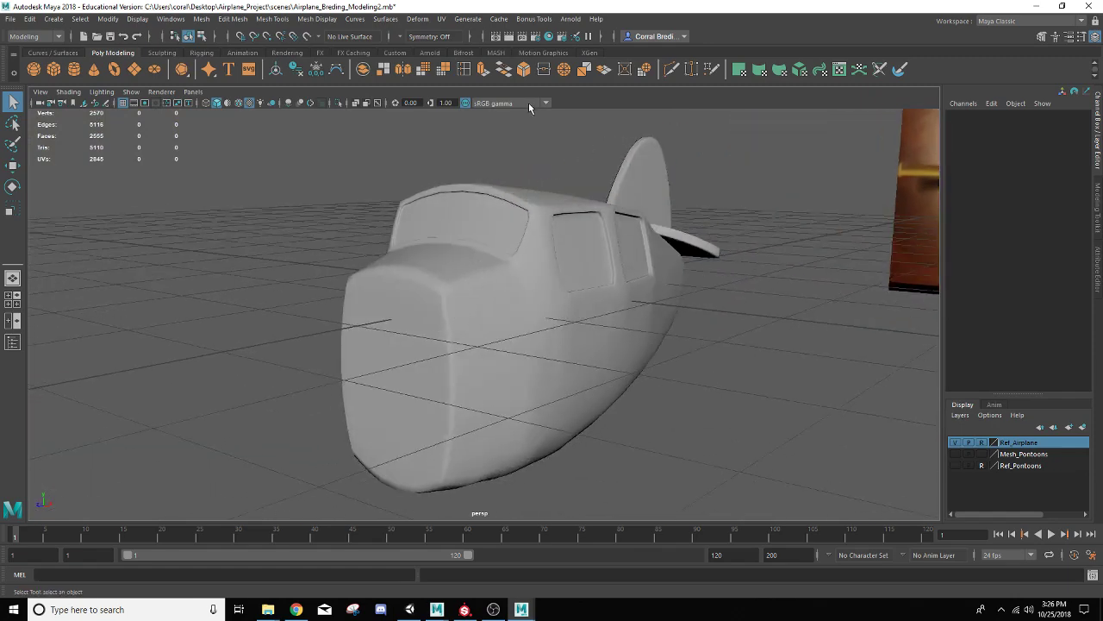
# - Create a polygon cylinder and move it forward to the airplane's nose, at about 1.728 in Translate Z
pyautogui.click(74, 74)
pyautogui.press('f')
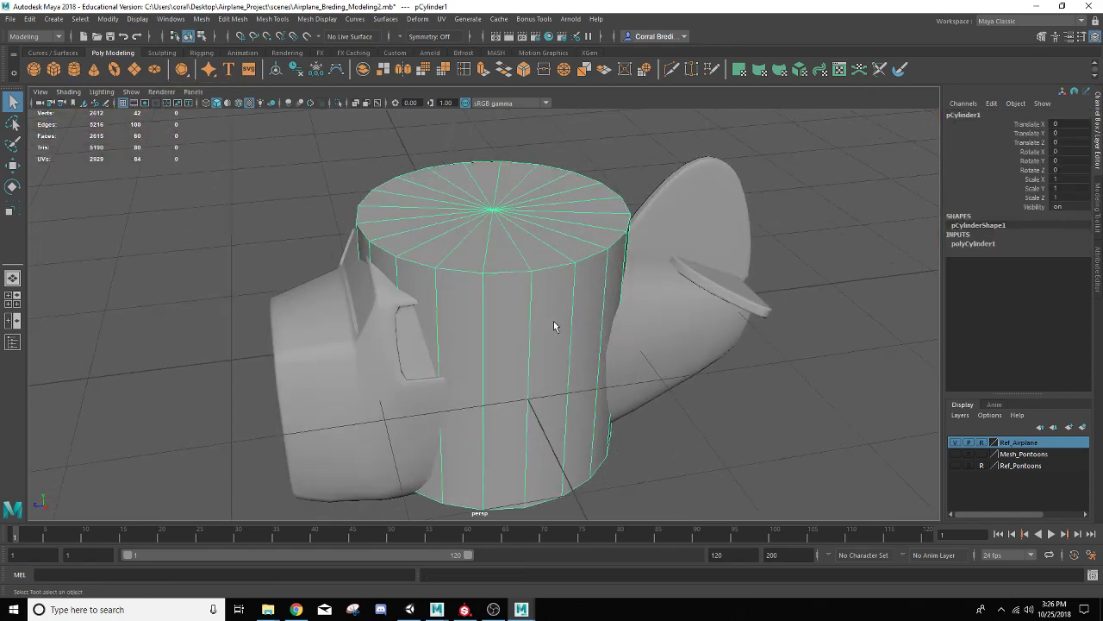
pyautogui.press('w')
pyautogui.moveTo(450, 332); pyautogui.dragTo(581, 199)
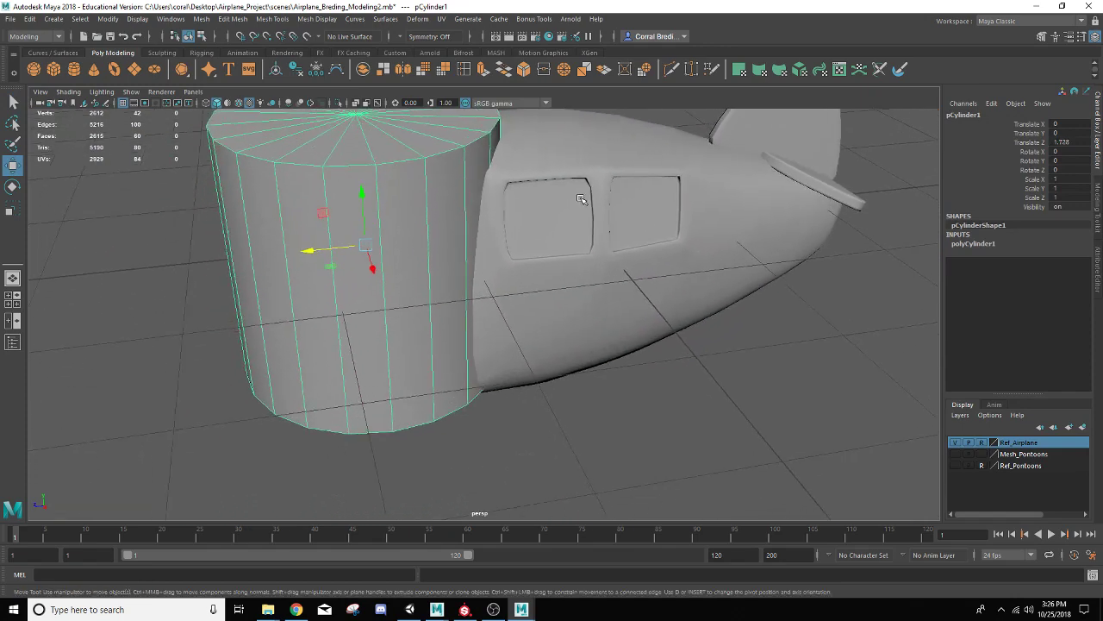
# - Lay the cylinder along the fuselage by setting its Rotate X to 90
pyautogui.press('e')
pyautogui.moveTo(384, 219); pyautogui.dragTo(764, 188)
pyautogui.hotkey('ctrl', 'z')
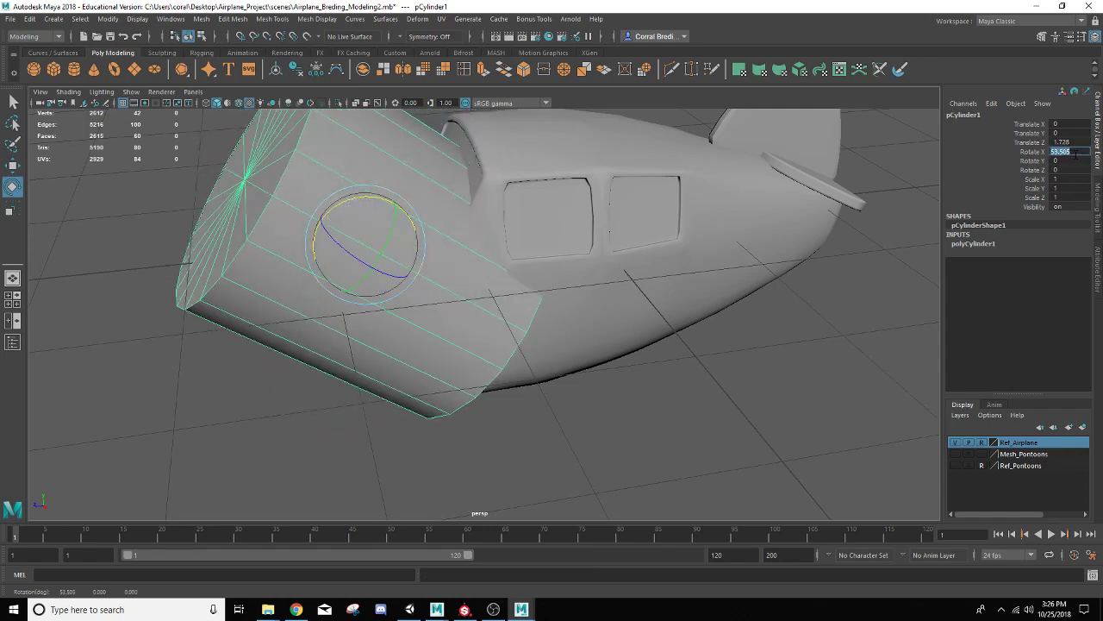
pyautogui.write('90')
pyautogui.press('Return')
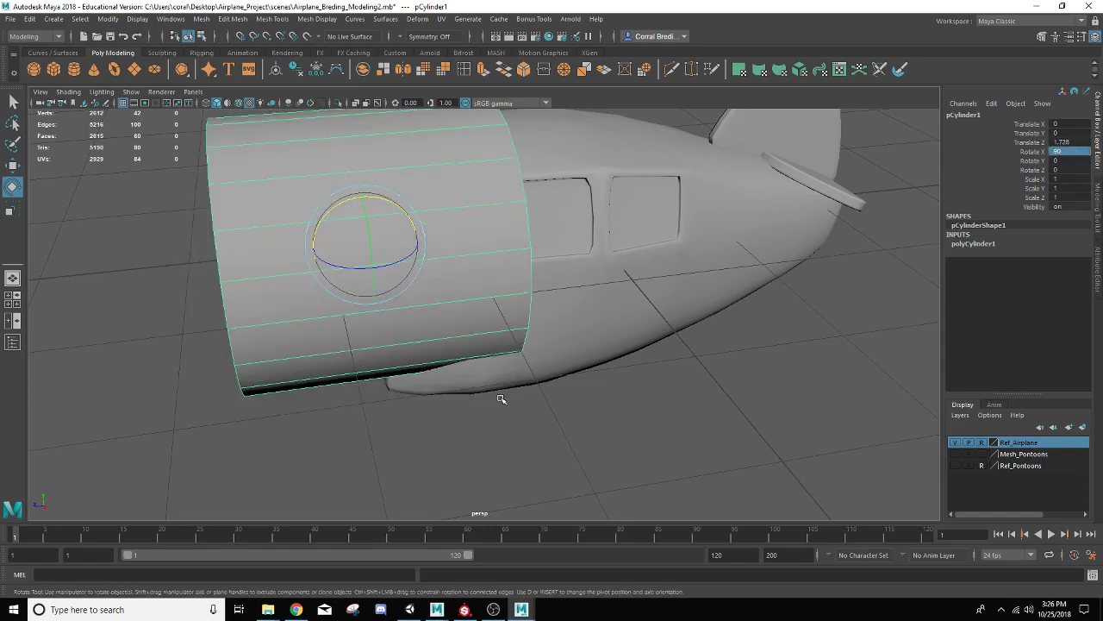
# - Scale the cylinder uniformly to about 0.905 and position it over the nose at about Translate Y -0.379 and Z 2.201
pyautogui.keyDown('alt'); pyautogui.moveTo(506, 394); pyautogui.dragTo(605, 295); pyautogui.keyUp('alt')
pyautogui.press('w')
pyautogui.press('r')
pyautogui.press('w')
pyautogui.scroll(2, 492, 296)
pyautogui.keyDown('alt'); pyautogui.moveTo(605, 296); pyautogui.dragTo(522, 359, button='middle'); pyautogui.keyUp('alt')
pyautogui.moveTo(571, 294); pyautogui.dragTo(548, 302)
pyautogui.press('r')
pyautogui.press('w')
pyautogui.moveTo(559, 237); pyautogui.dragTo(556, 243)
pyautogui.press('r')
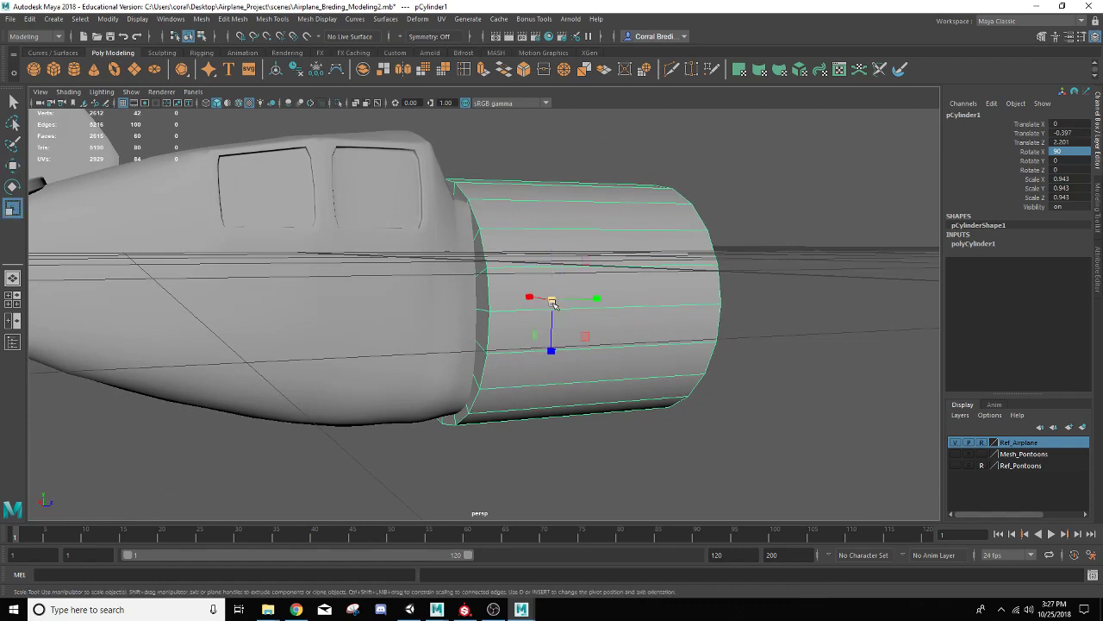
pyautogui.moveTo(552, 302); pyautogui.dragTo(556, 267)
pyautogui.press('w')
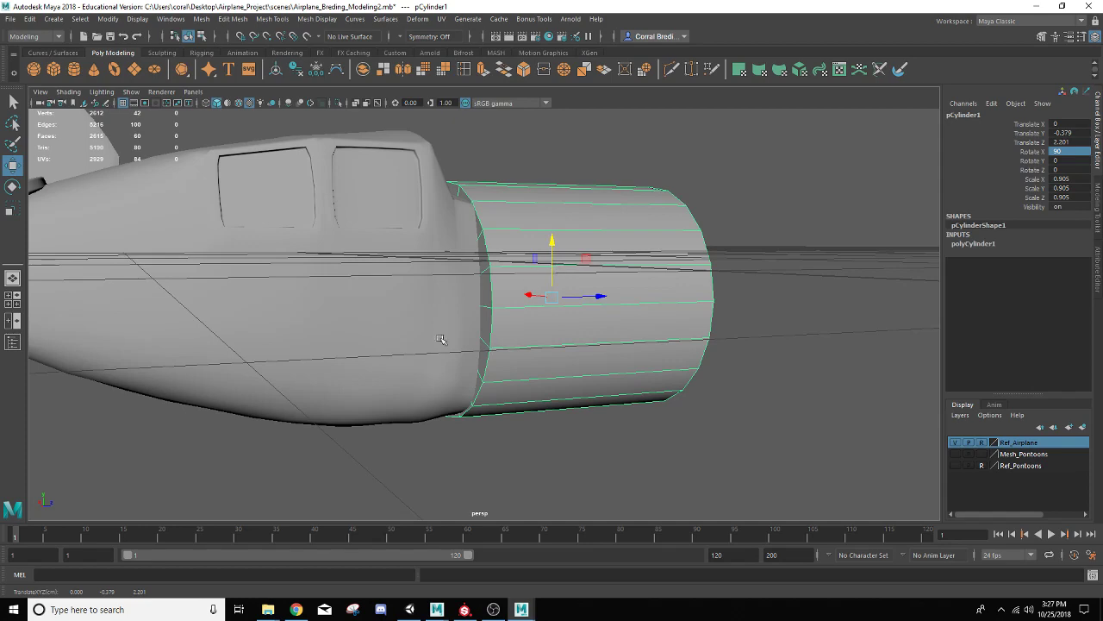
# - Refine the cylinder's fit around the nose with a uniform scale of about 0.93 and Translate Y of about -0.367
pyautogui.keyDown('alt'); pyautogui.moveTo(440, 339); pyautogui.dragTo(474, 337); pyautogui.keyUp('alt')
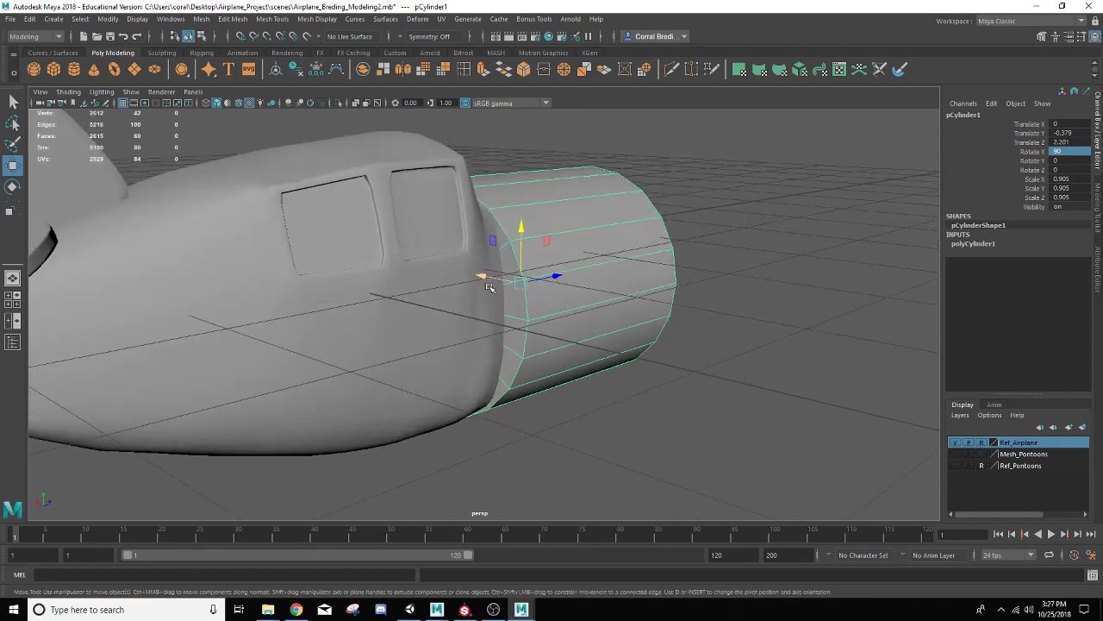
pyautogui.keyDown('alt'); pyautogui.moveTo(487, 345); pyautogui.dragTo(479, 322); pyautogui.keyUp('alt')
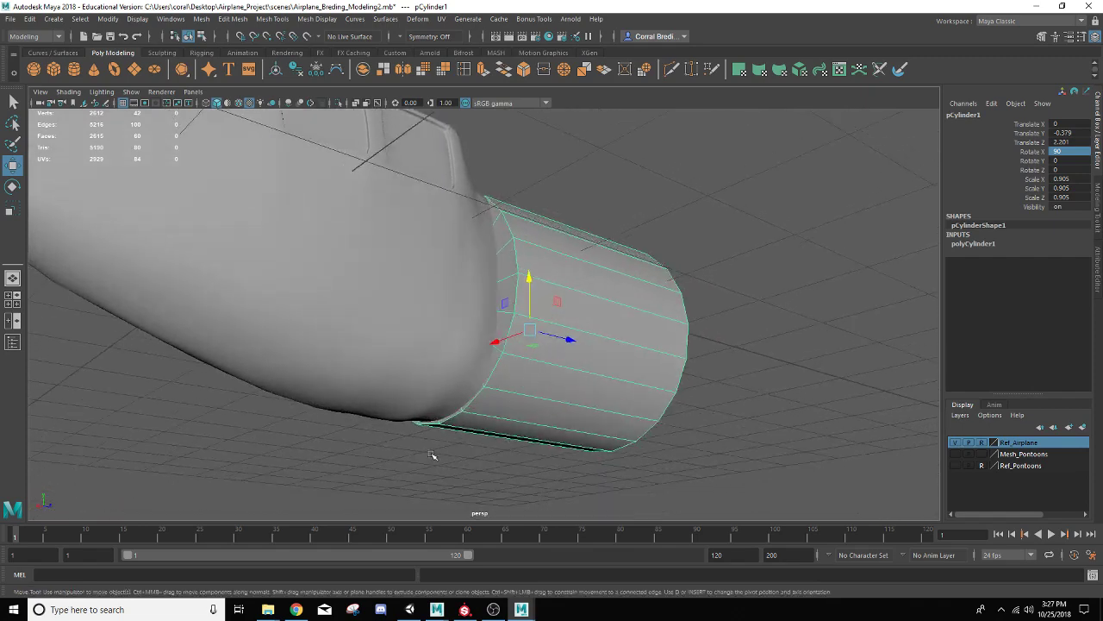
pyautogui.moveTo(525, 272); pyautogui.dragTo(526, 283)
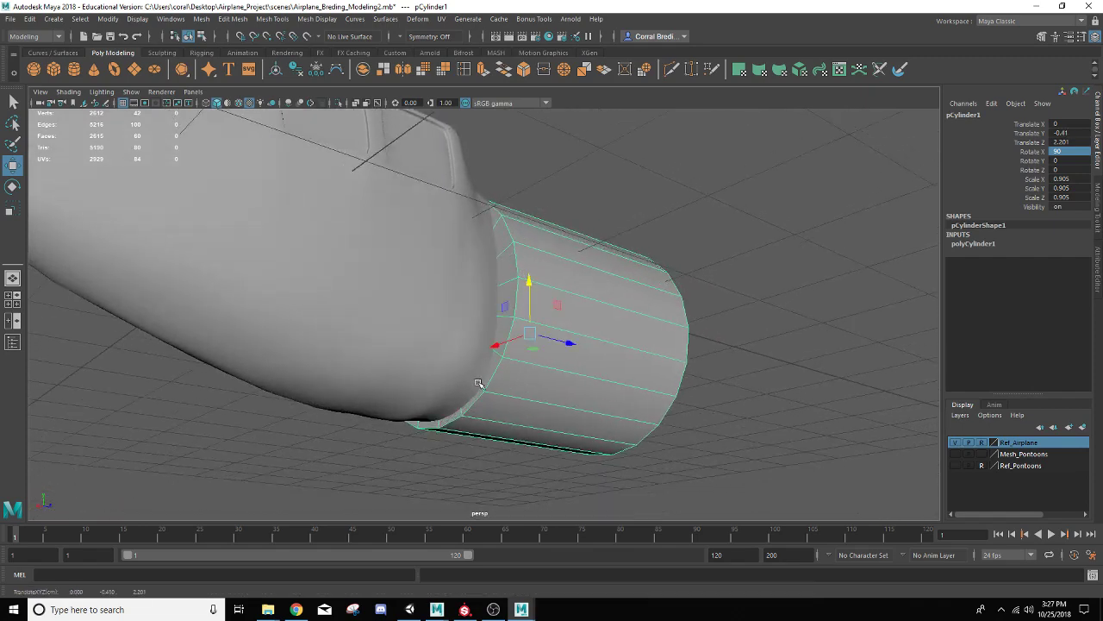
pyautogui.keyDown('alt'); pyautogui.moveTo(447, 400); pyautogui.dragTo(466, 224); pyautogui.keyUp('alt')
pyautogui.press('r')
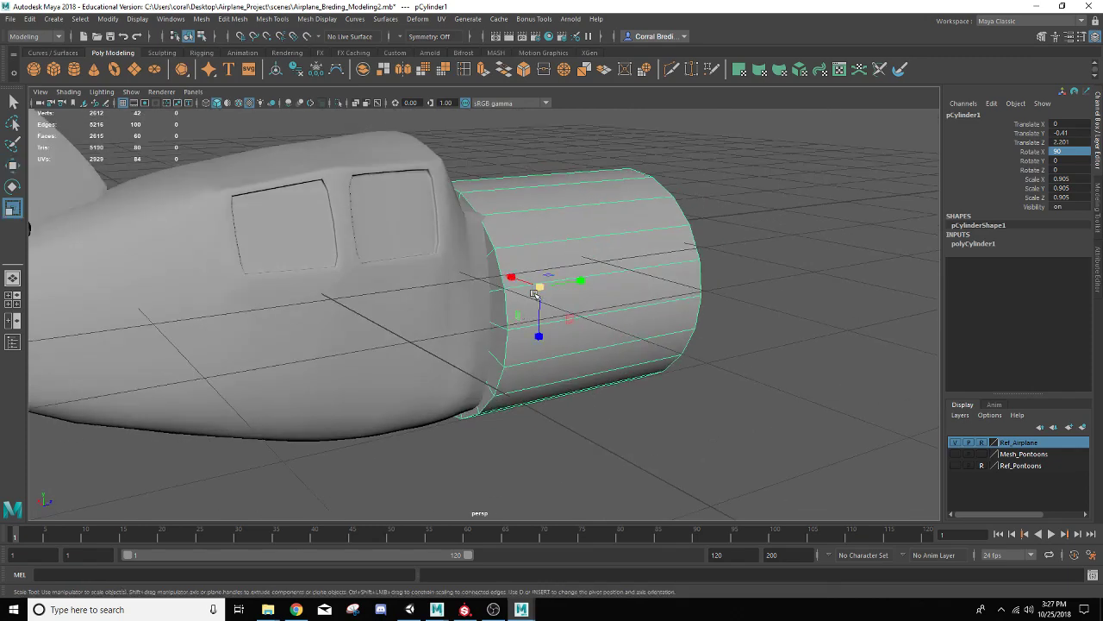
pyautogui.moveTo(539, 288); pyautogui.dragTo(545, 259)
pyautogui.press('w')
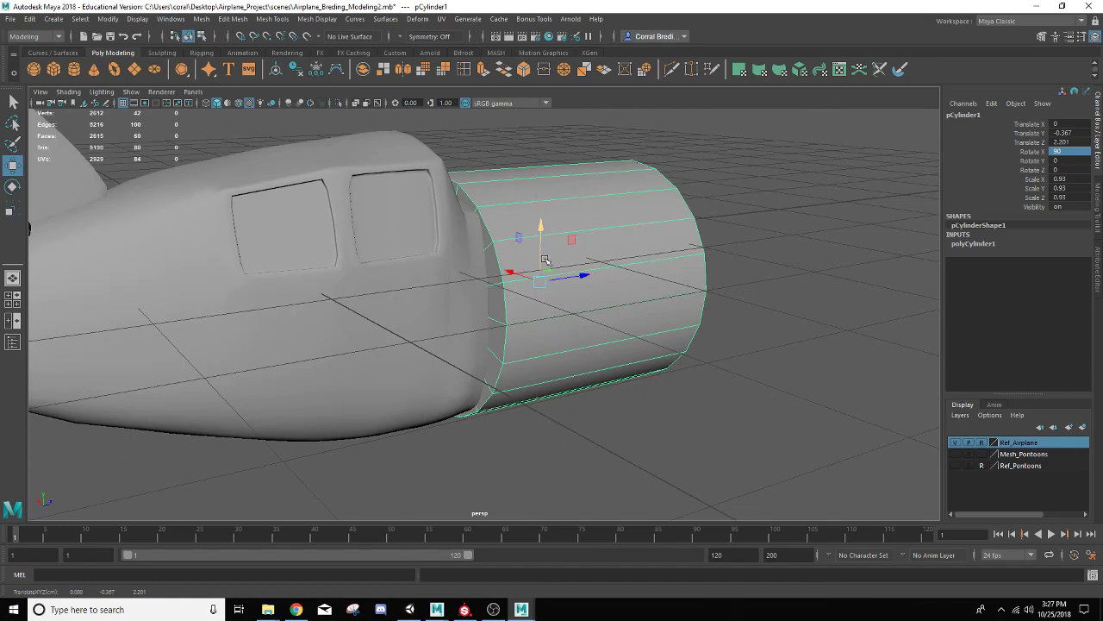
# - Shorten the cylinder by moving its front-end vertices back to the front of the nose in the side reference image
pyautogui.keyDown('alt'); pyautogui.moveTo(774, 323); pyautogui.dragTo(698, 265); pyautogui.keyUp('alt')
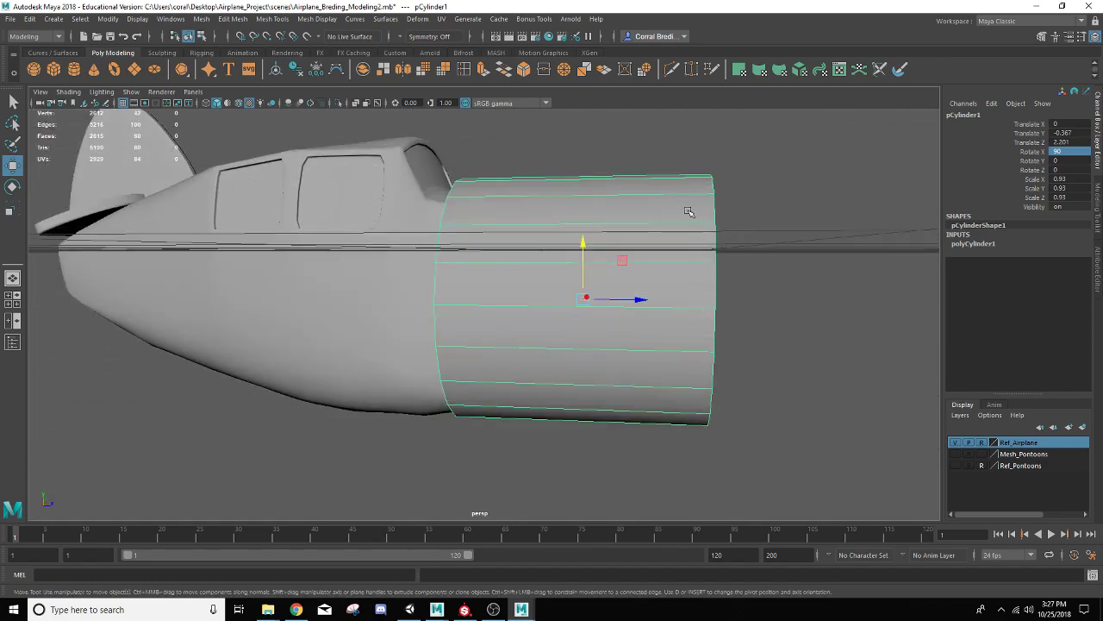
pyautogui.moveTo(673, 202); pyautogui.dragTo(633, 202, button='right')
pyautogui.moveTo(651, 132); pyautogui.dragTo(825, 519)
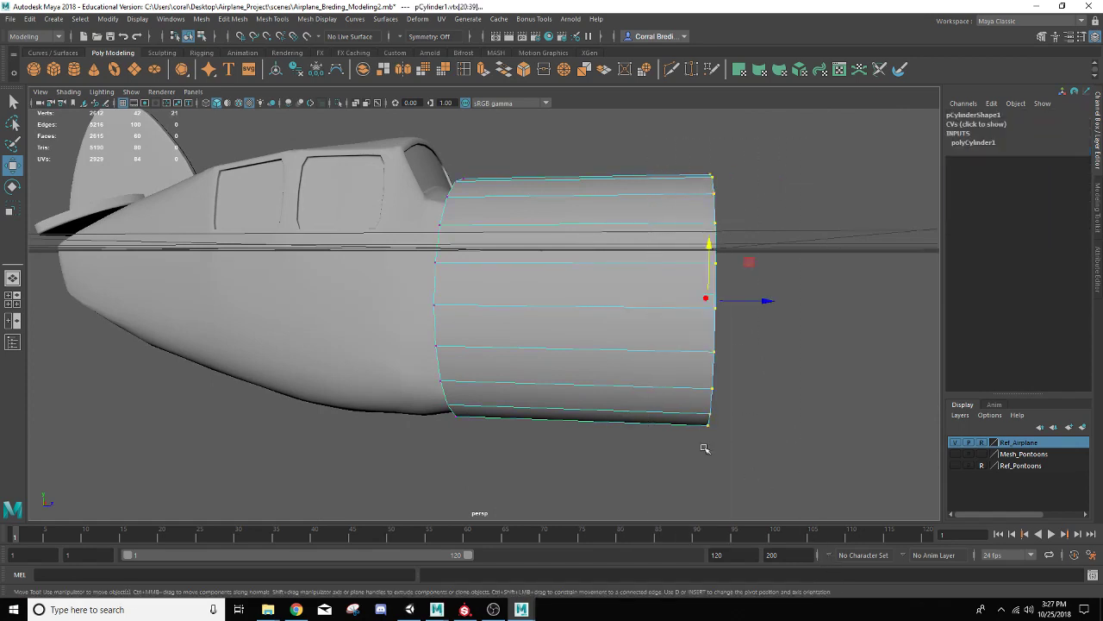
pyautogui.click(9, 297)
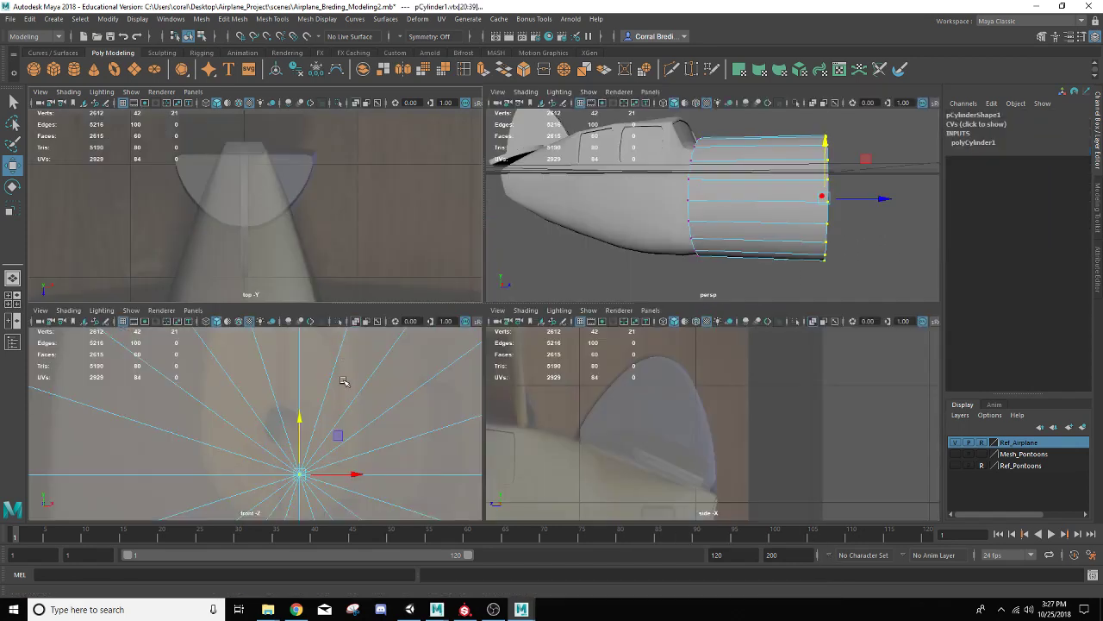
pyautogui.scroll(-5, 500, 448)
pyautogui.press('space')
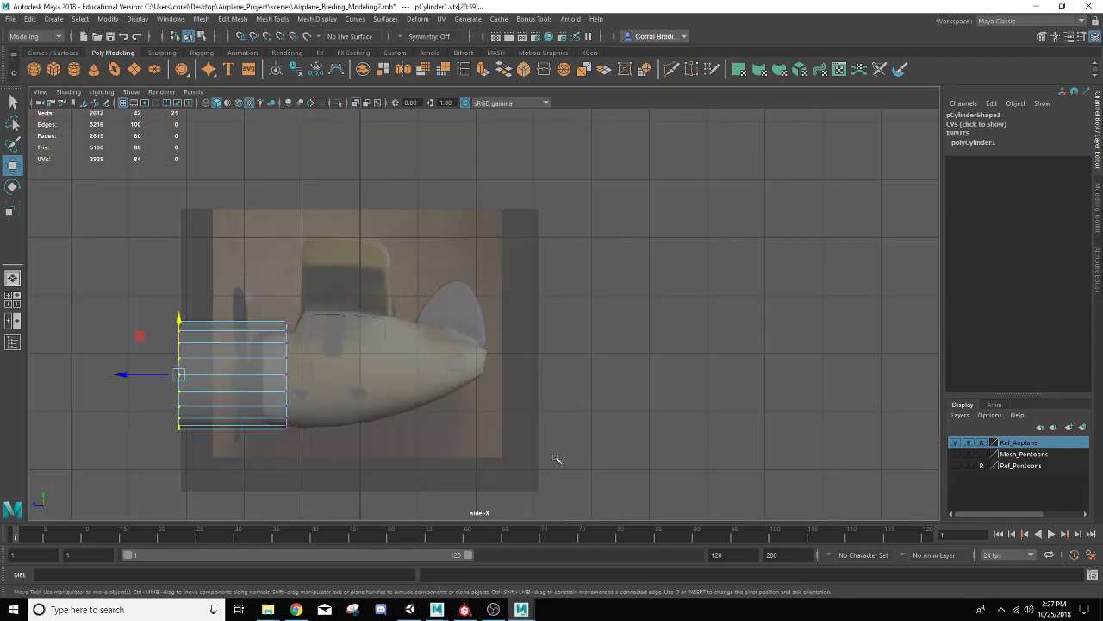
pyautogui.keyDown('alt'); pyautogui.moveTo(349, 349); pyautogui.dragTo(598, 316, button='middle'); pyautogui.keyUp('alt')
pyautogui.scroll(3, 598, 316)
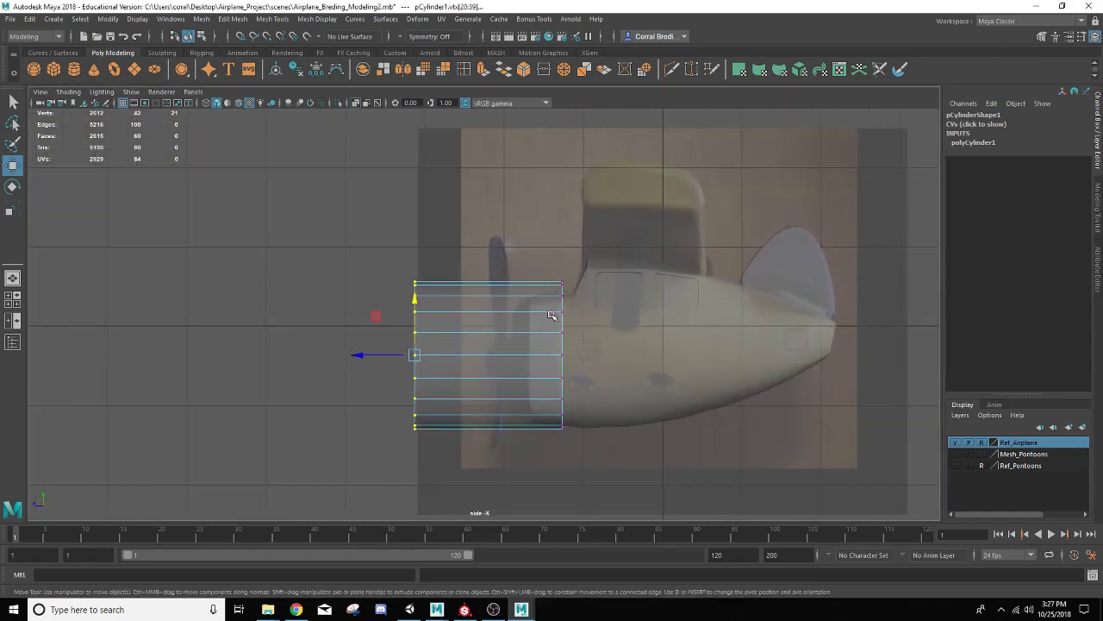
pyautogui.keyDown('alt'); pyautogui.moveTo(549, 381); pyautogui.dragTo(545, 295, button='middle'); pyautogui.keyUp('alt')
pyautogui.scroll(2, 544, 295)
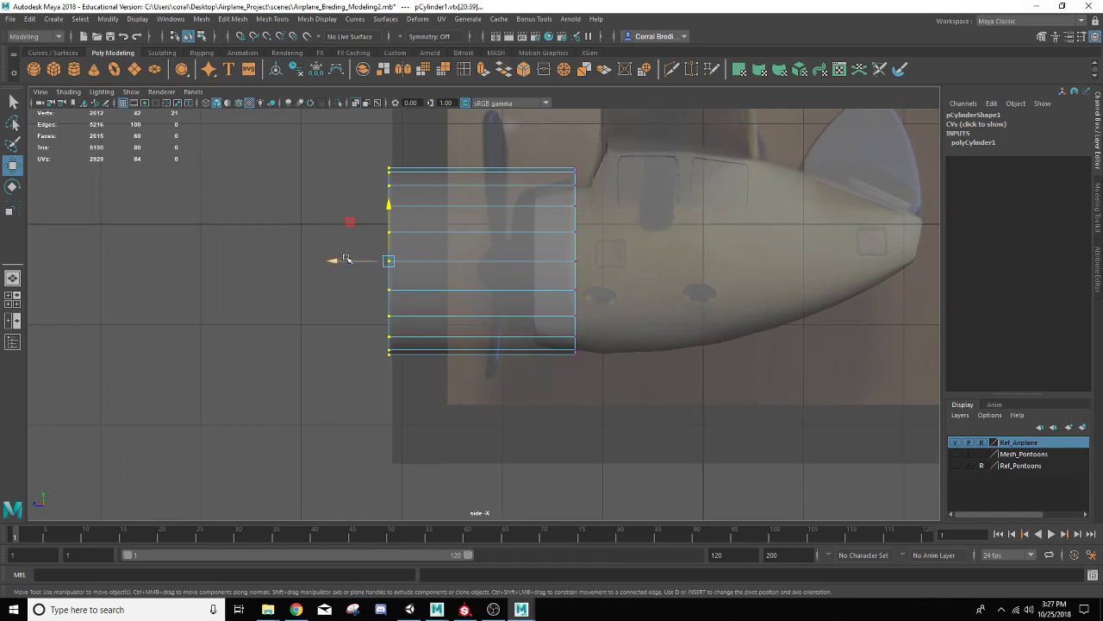
pyautogui.moveTo(331, 261); pyautogui.dragTo(460, 261)
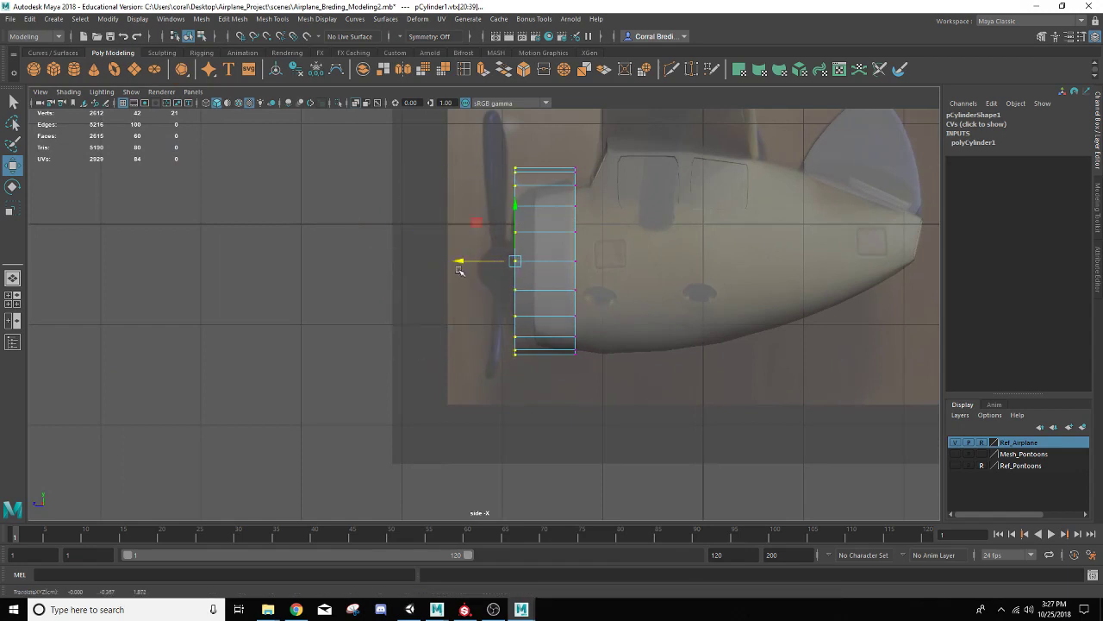
# - Extrude the cylinder's front cap faces forward about 0.126 in Local Translate Z and scale them inward into a bevelled edge
pyautogui.click(13, 277)
pyautogui.keyDown('alt'); pyautogui.moveTo(532, 294); pyautogui.dragTo(497, 434); pyautogui.keyUp('alt')
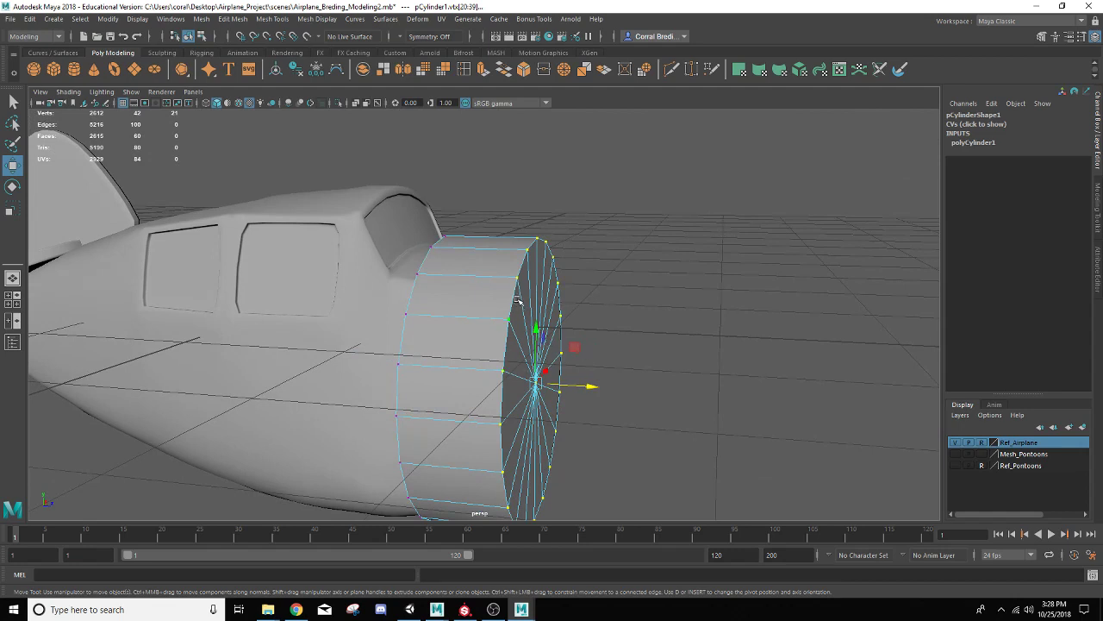
pyautogui.moveTo(537, 283); pyautogui.dragTo(537, 309, button='right')
pyautogui.keyDown('alt'); pyautogui.moveTo(537, 309); pyautogui.dragTo(677, 520); pyautogui.keyUp('alt')
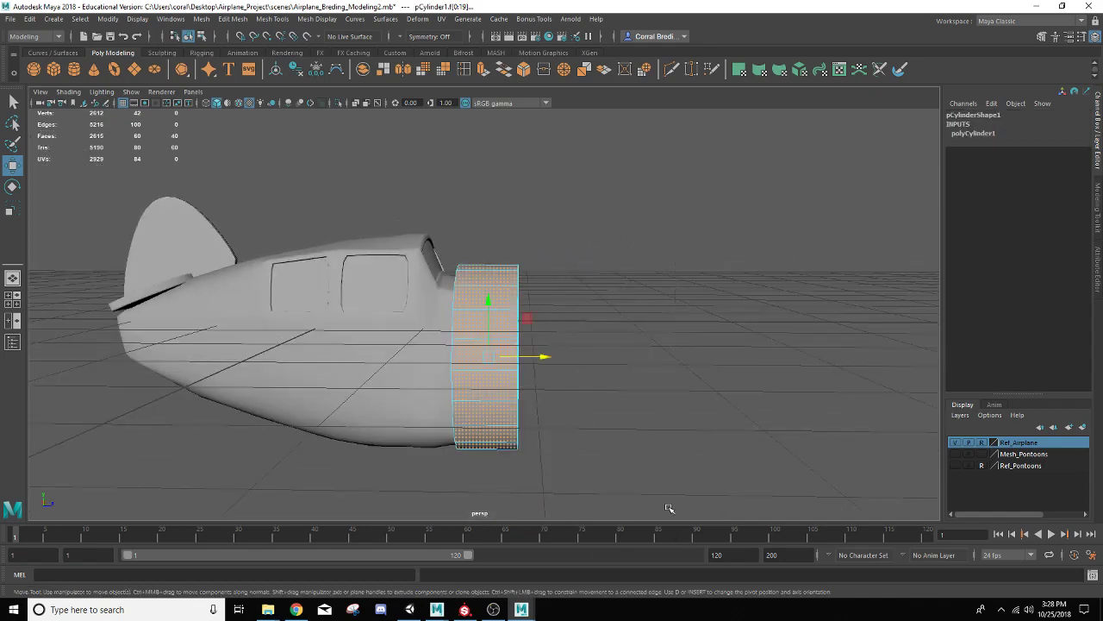
pyautogui.moveTo(321, 181); pyautogui.dragTo(490, 406)
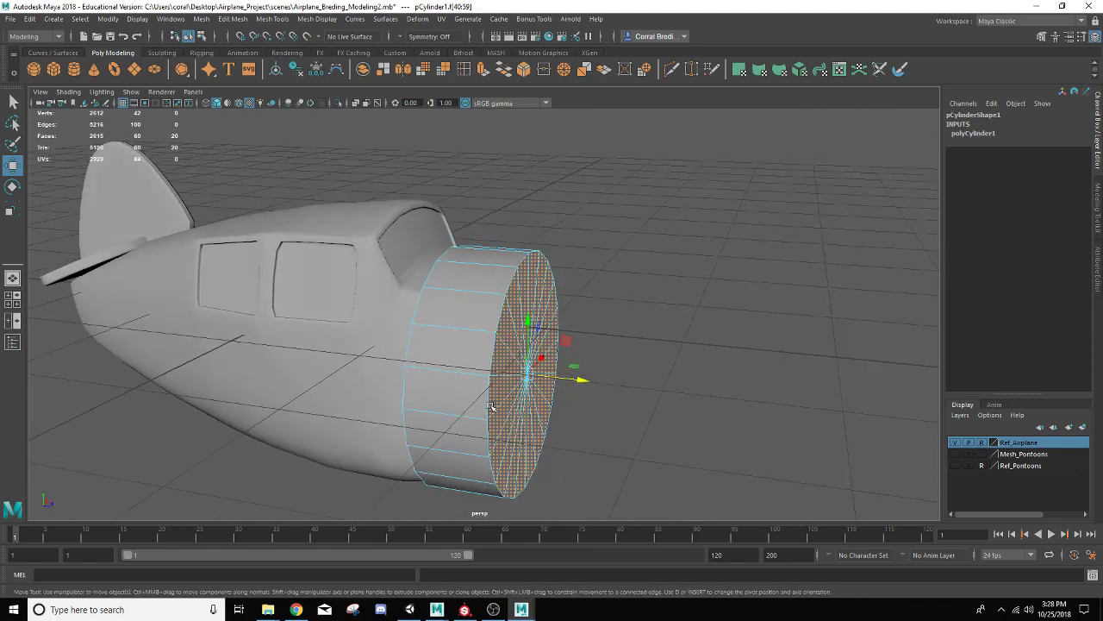
pyautogui.click(483, 70)
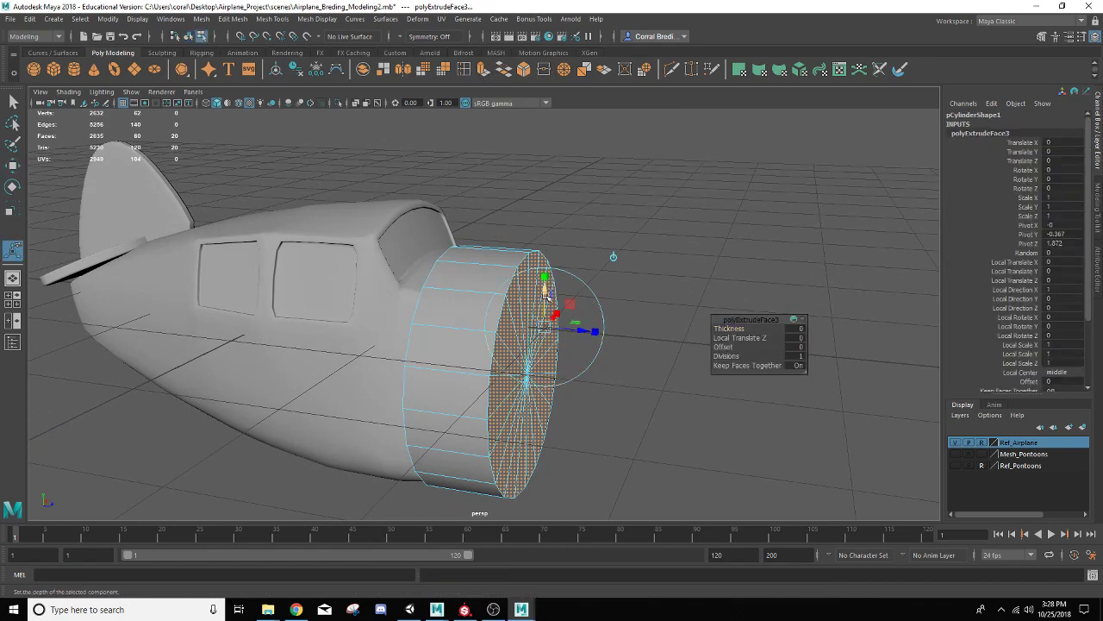
pyautogui.scroll(3, 547, 287)
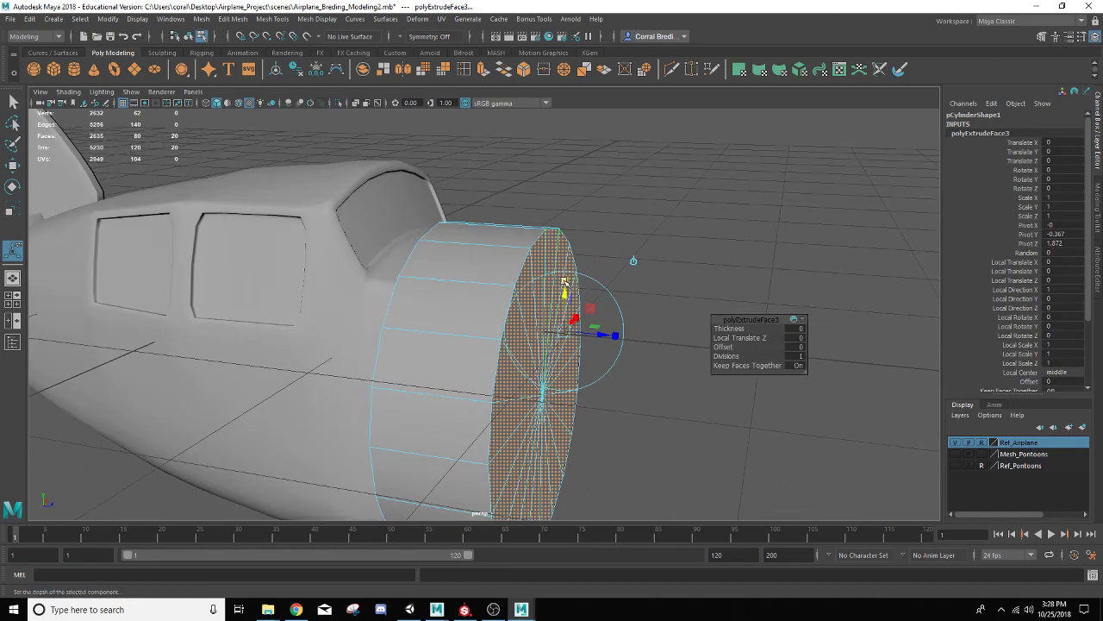
pyautogui.moveTo(563, 332); pyautogui.dragTo(412, 338)
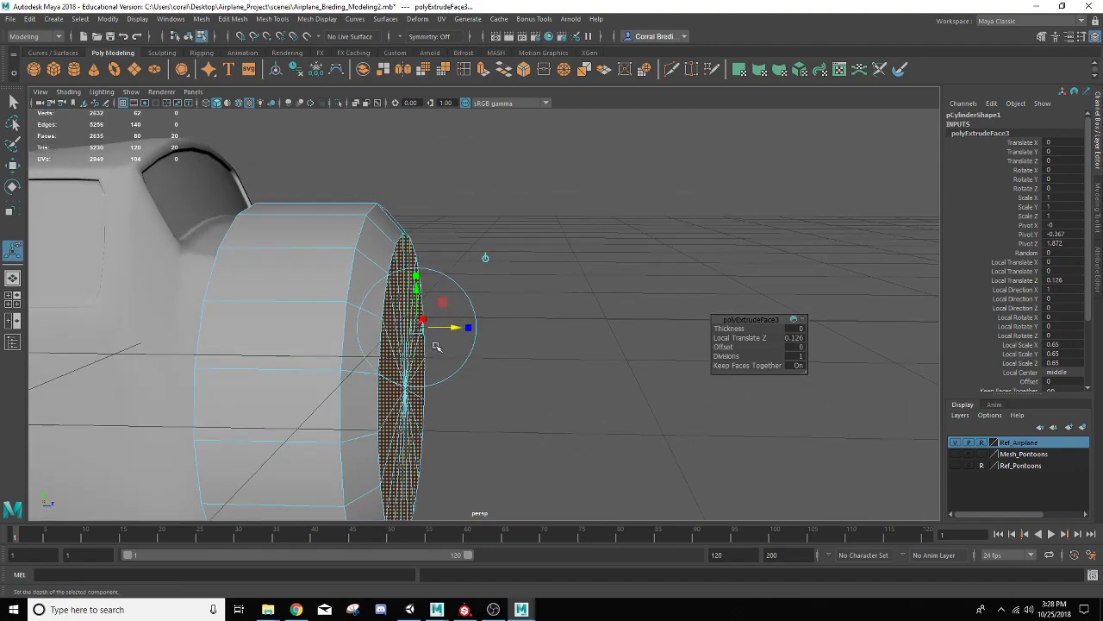
# - Extrude the front cap faces again and scale them inward without depth to form a flat front rim
pyautogui.hotkey('ctrl', 'e')
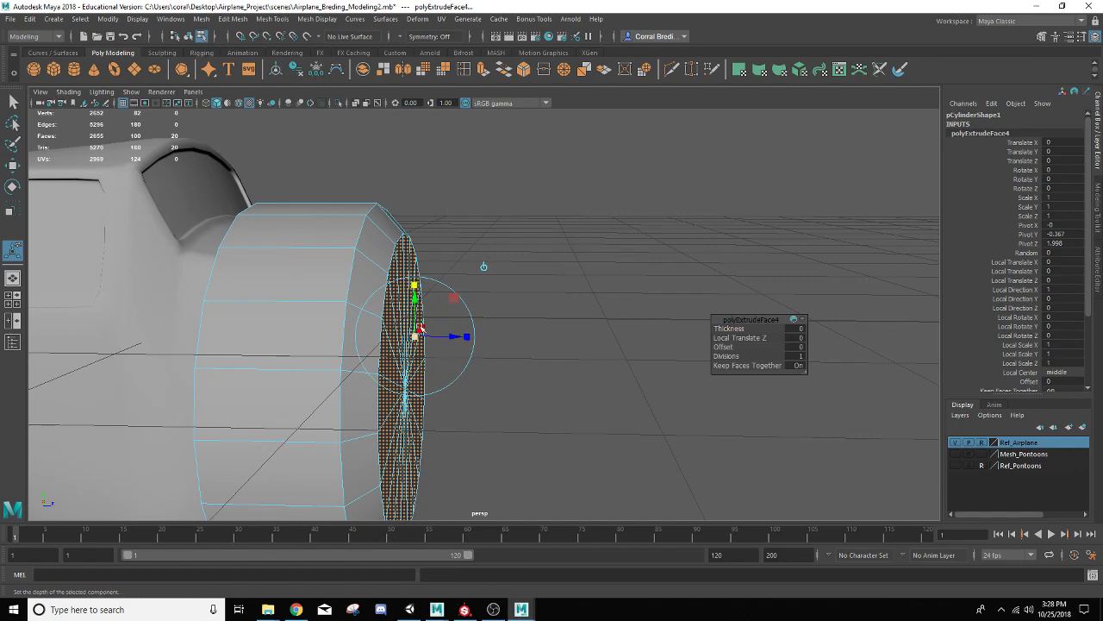
pyautogui.moveTo(416, 337); pyautogui.dragTo(284, 366)
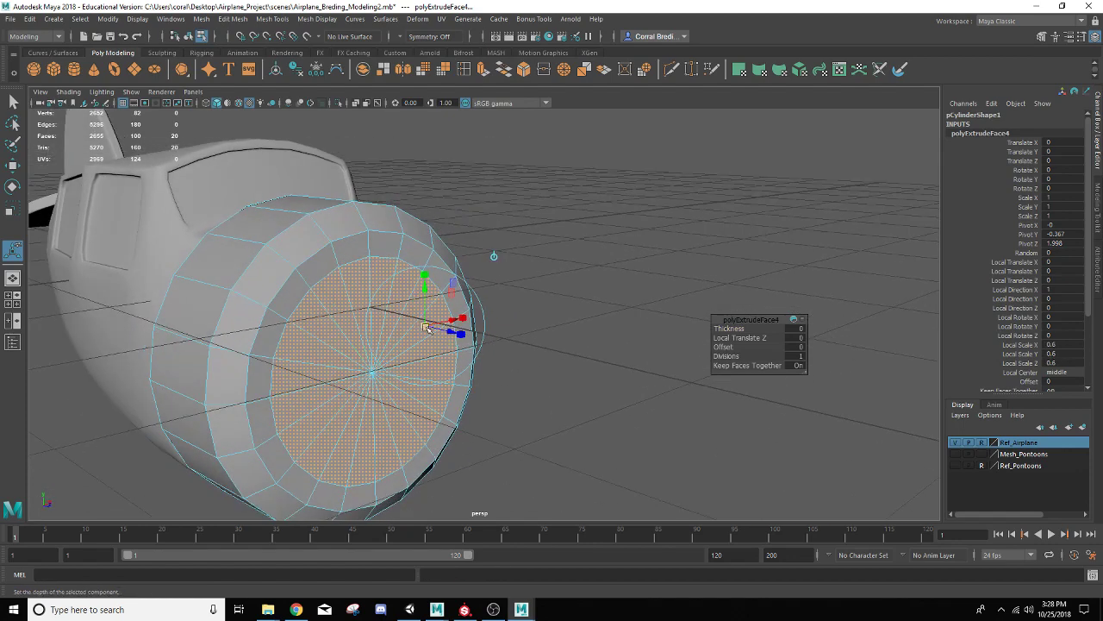
pyautogui.moveTo(424, 326); pyautogui.dragTo(416, 327)
pyautogui.keyDown('alt'); pyautogui.moveTo(342, 327); pyautogui.dragTo(349, 324, button='middle'); pyautogui.keyUp('alt')
pyautogui.keyDown('alt'); pyautogui.moveTo(347, 323); pyautogui.dragTo(499, 287); pyautogui.keyUp('alt')
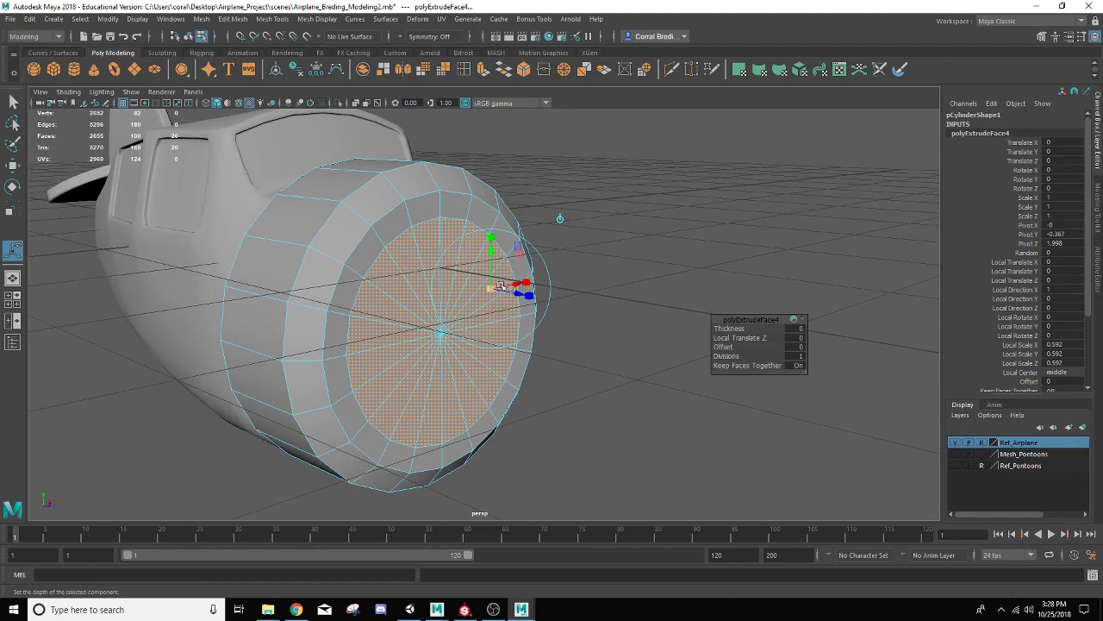
# - Extrude the inner front faces, scale them down slightly and push them inward to about -0.095 in Local Translate Z
pyautogui.hotkey('ctrl', 'e')
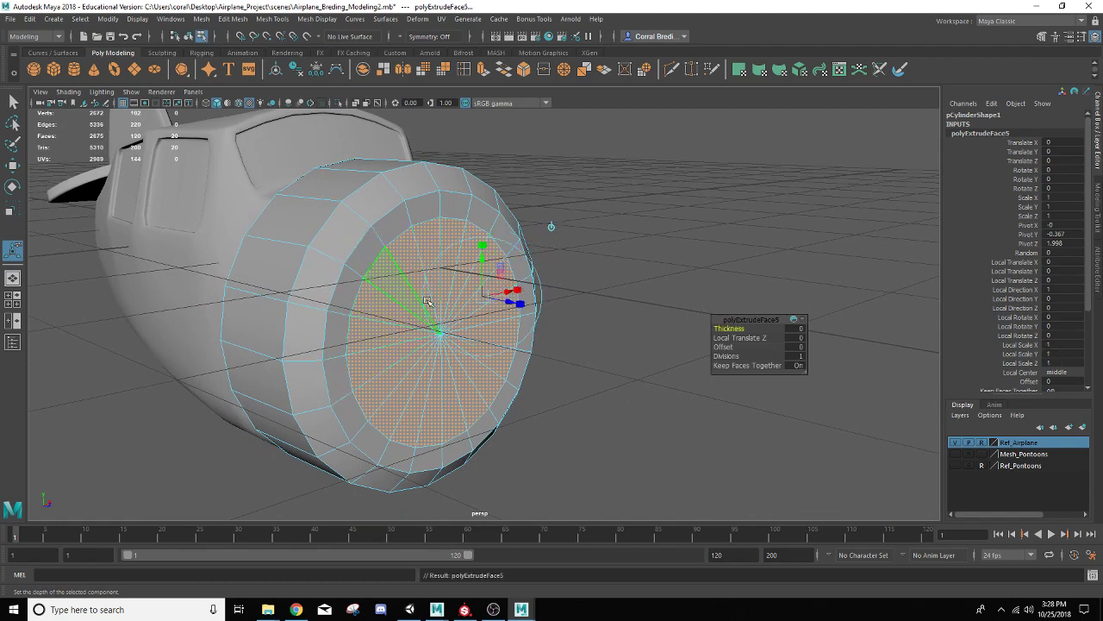
pyautogui.click(482, 246)
pyautogui.moveTo(479, 295); pyautogui.dragTo(381, 328)
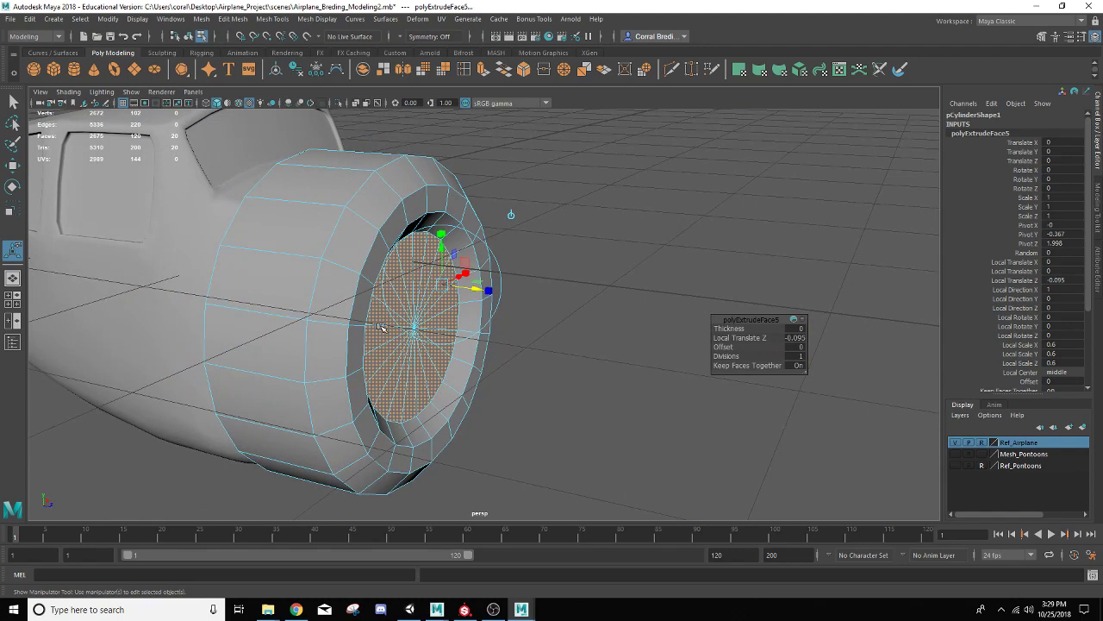
# - Extrude the recessed faces inward twice, by about -0.017 and -0.208 in Local Translate Z, and return to object selection
pyautogui.hotkey('ctrl', 'e')
pyautogui.moveTo(473, 290); pyautogui.dragTo(469, 294)
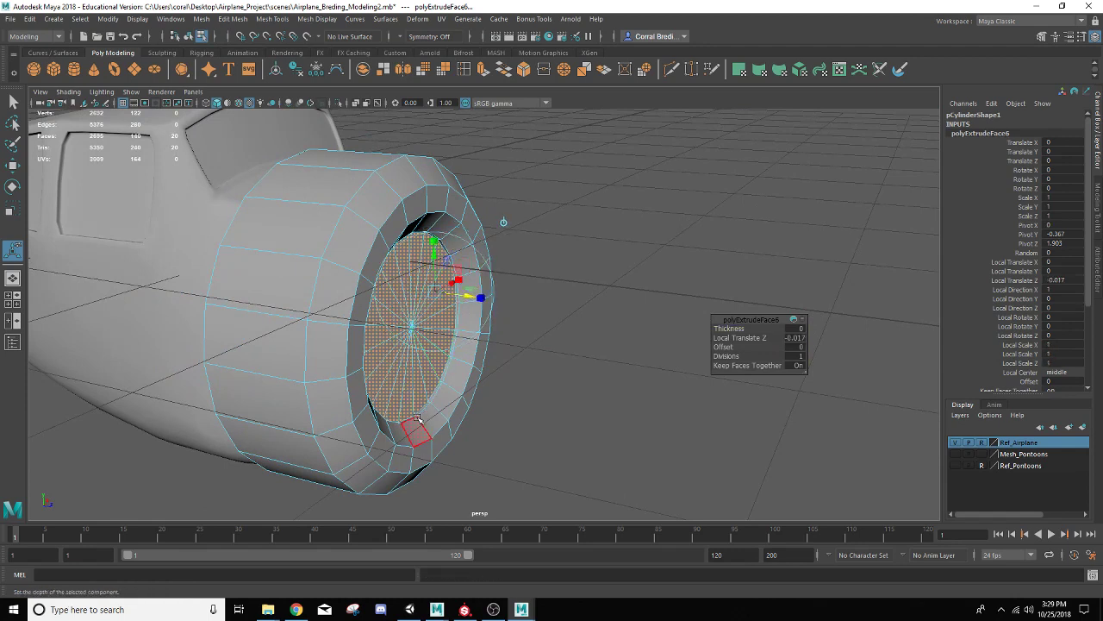
pyautogui.scroll(2, 419, 403)
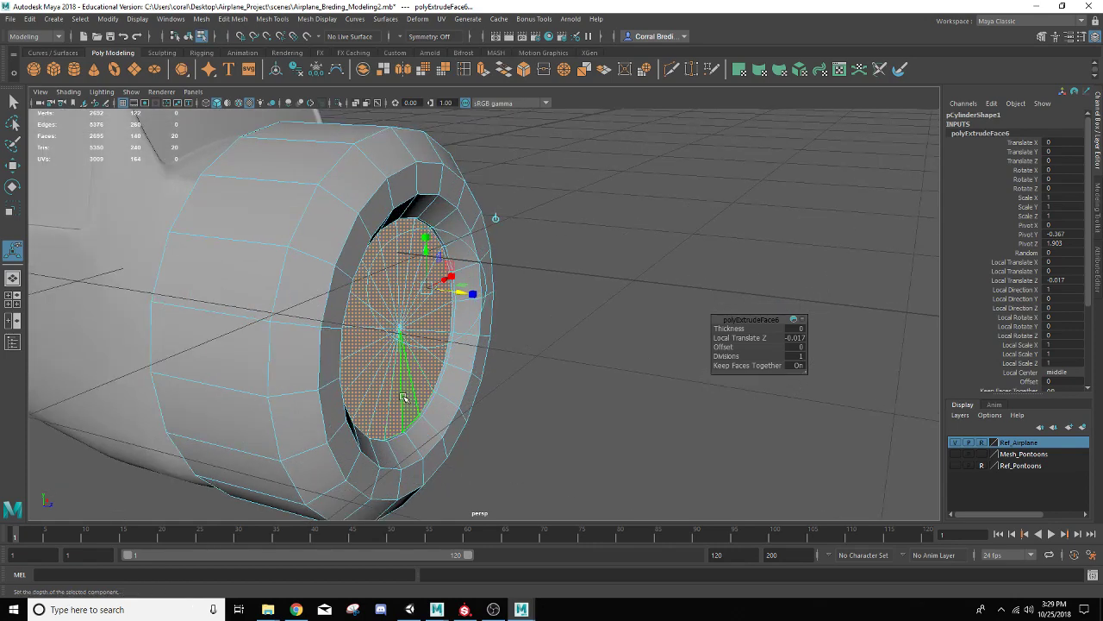
pyautogui.hotkey('ctrl', 'e')
pyautogui.moveTo(472, 294); pyautogui.dragTo(418, 298)
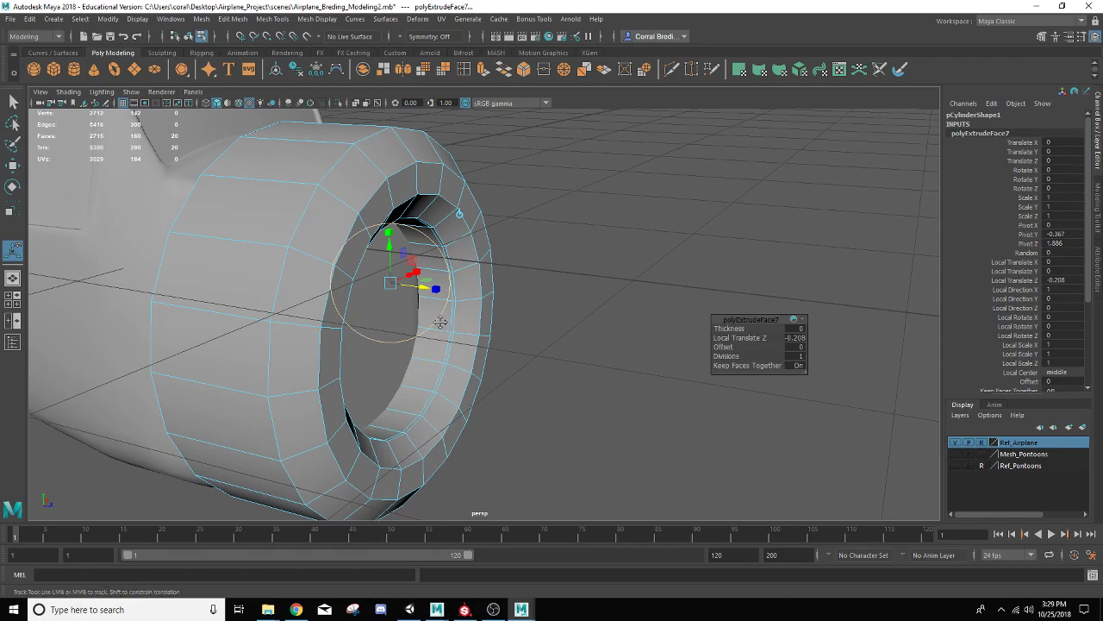
pyautogui.keyDown('alt'); pyautogui.moveTo(437, 326); pyautogui.dragTo(382, 178); pyautogui.keyUp('alt')
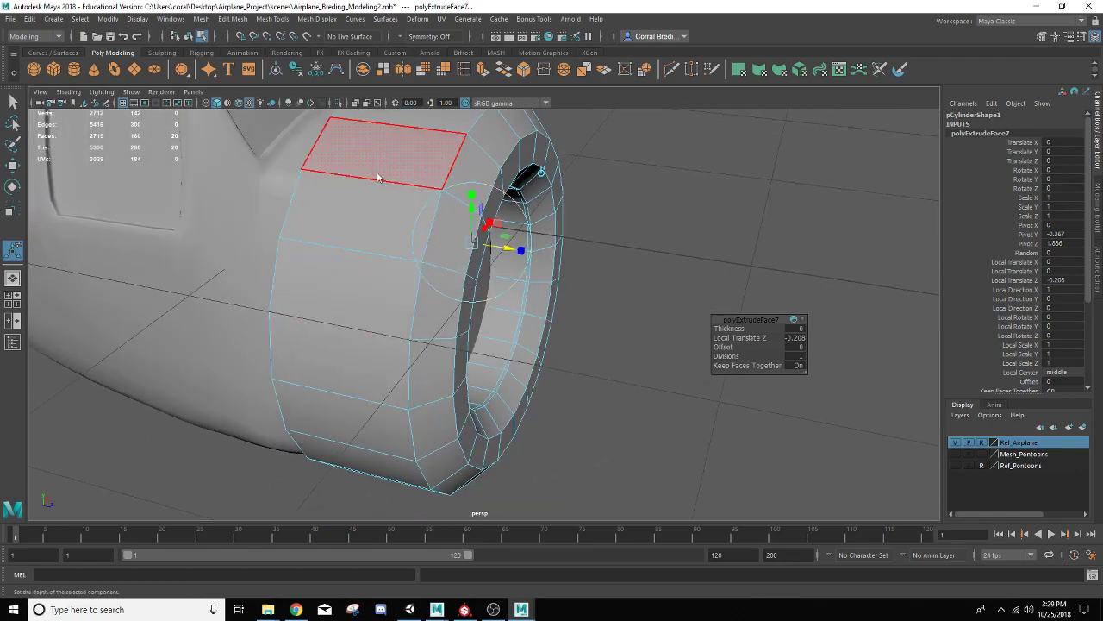
pyautogui.moveTo(382, 178); pyautogui.dragTo(428, 155, button='right')
pyautogui.keyDown('alt'); pyautogui.moveTo(429, 155); pyautogui.dragTo(423, 347); pyautogui.keyUp('alt')
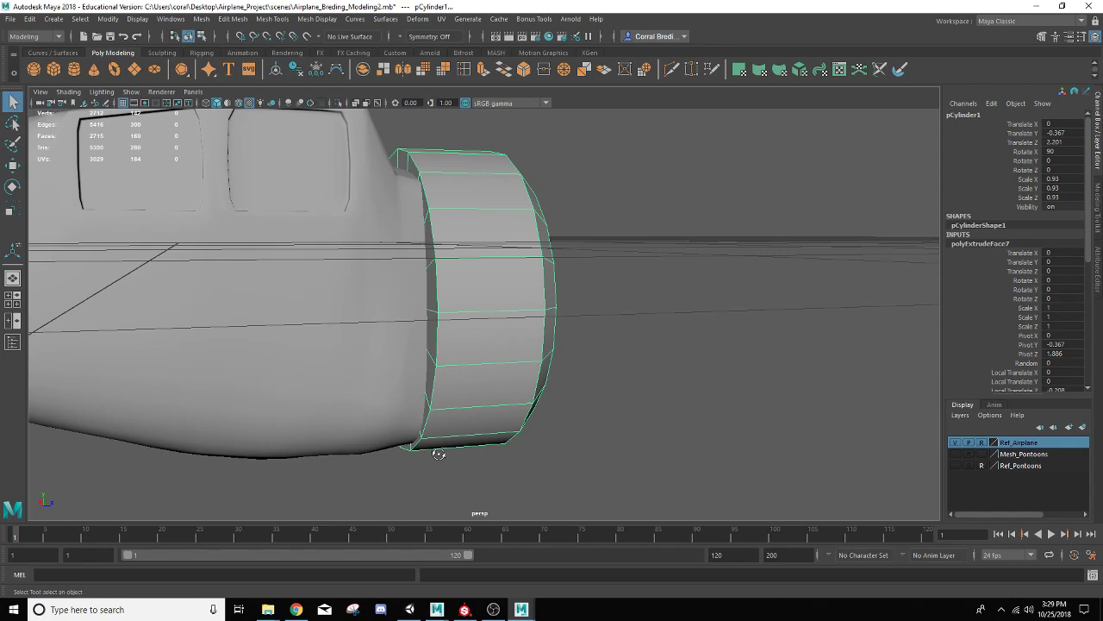
pyautogui.moveTo(438, 453)
pyautogui.keyDown('alt'); pyautogui.mouseDown()
pyautogui.moveTo(453, 460)
pyautogui.moveTo(454, 440)
pyautogui.mouseUp(); pyautogui.keyUp('alt')
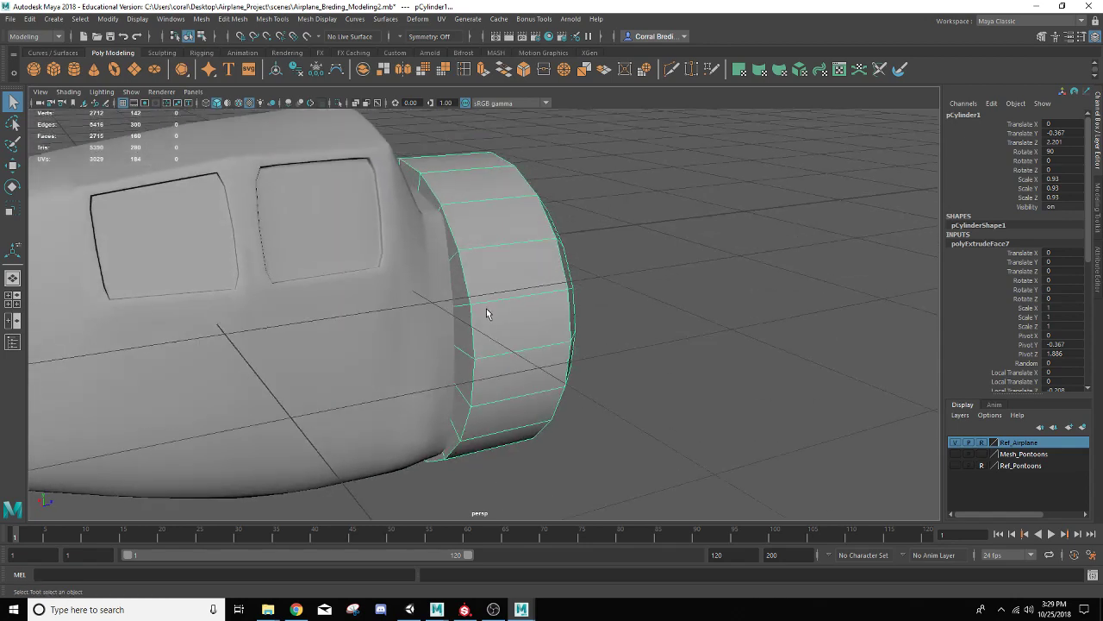
# - Bevel the cowling's rear edge loop with a fraction of 0.1 and 2 segments, and return to object selection
pyautogui.moveTo(487, 312); pyautogui.dragTo(485, 249, button='right')
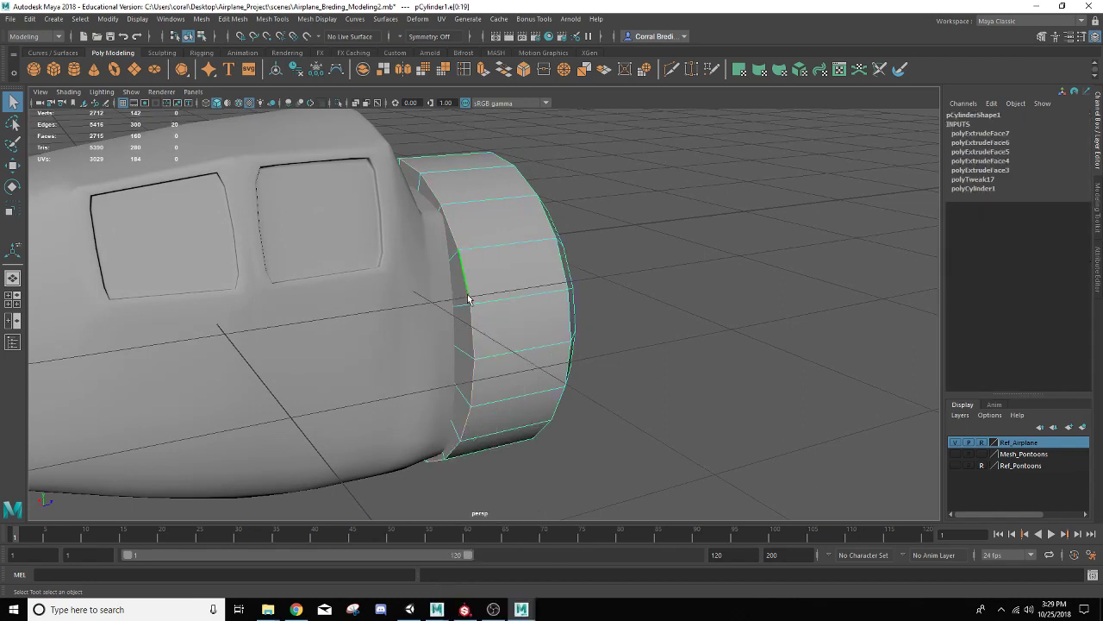
pyautogui.click(524, 70)
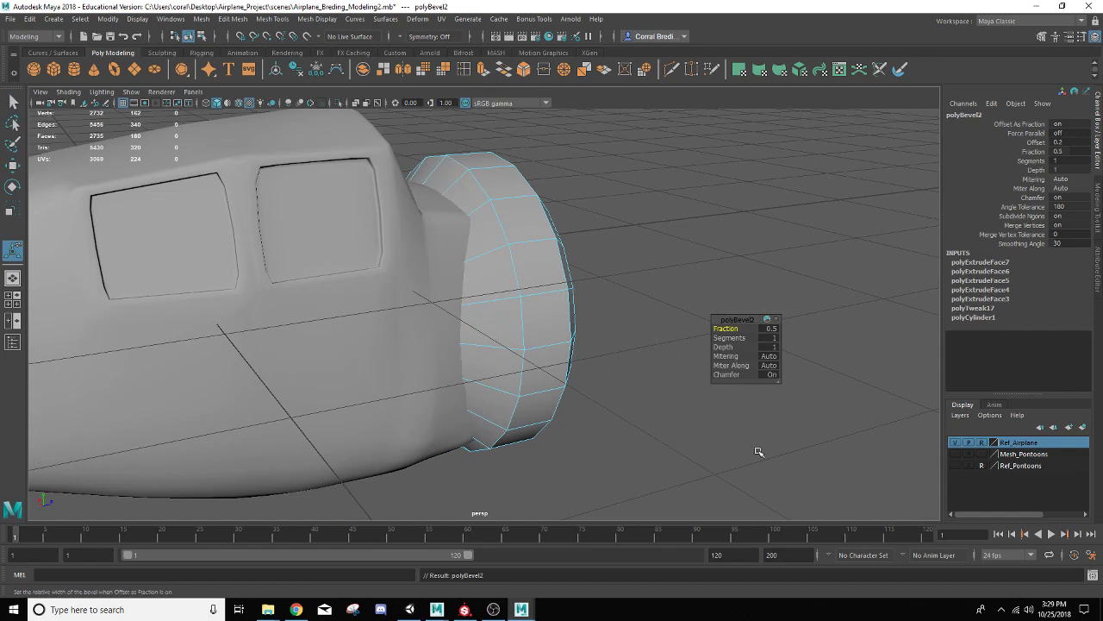
pyautogui.click(771, 329)
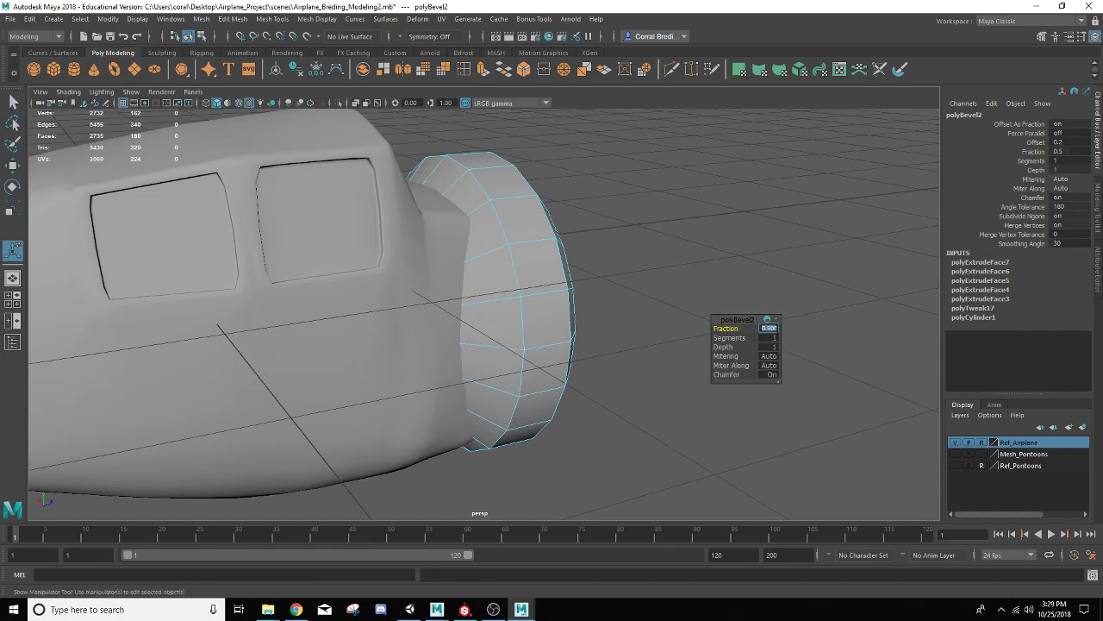
pyautogui.write('.2')
pyautogui.press('Return')
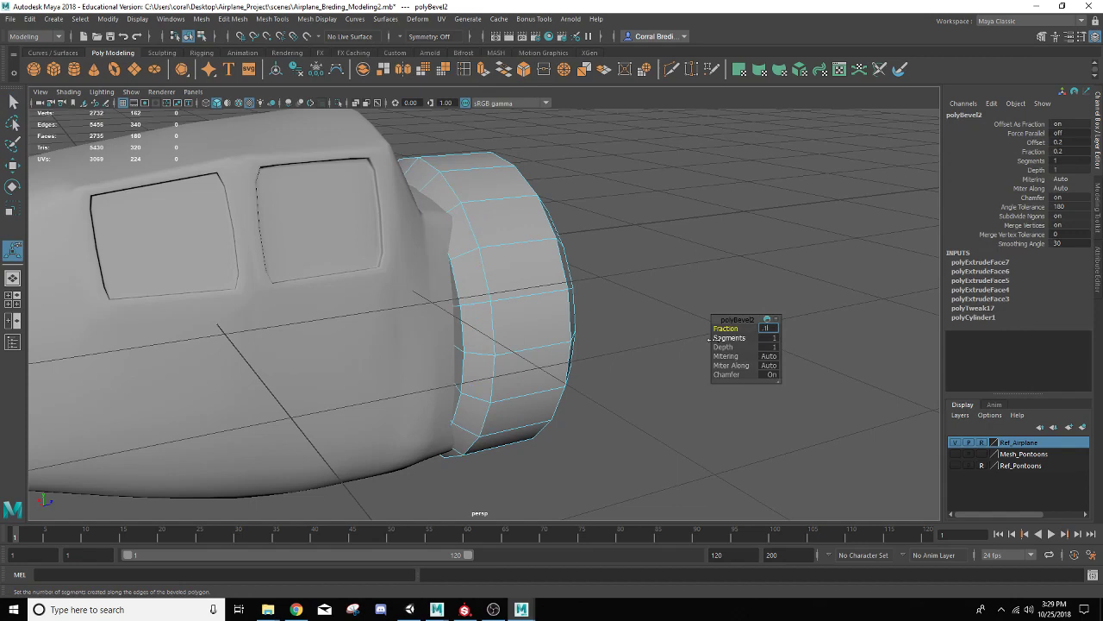
pyautogui.write('.1')
pyautogui.press('Return')
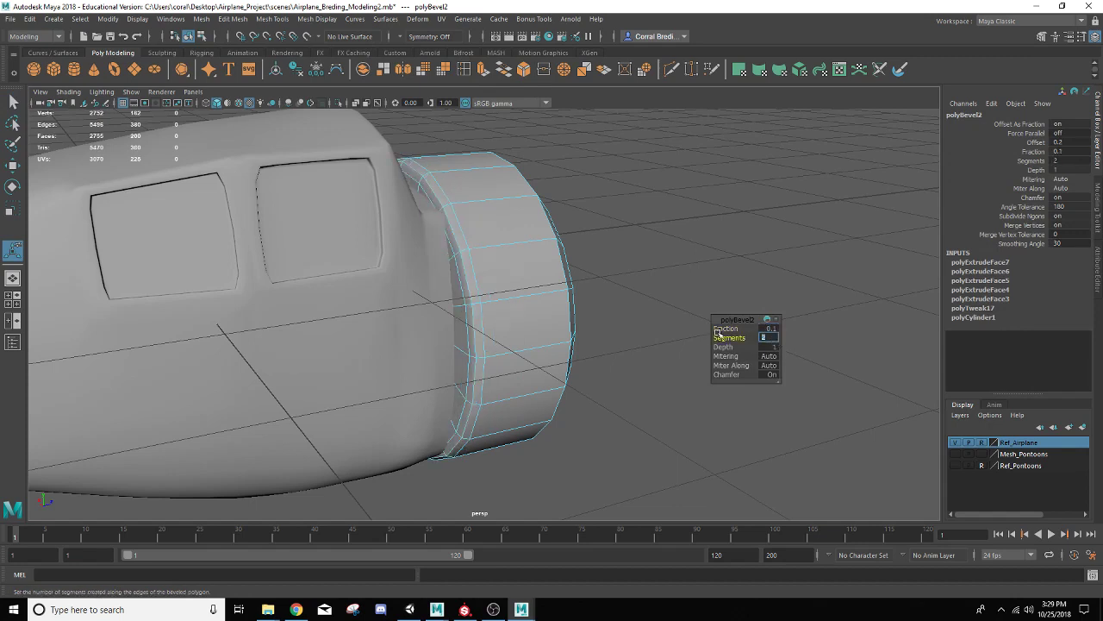
pyautogui.keyDown('alt'); pyautogui.moveTo(563, 320); pyautogui.dragTo(443, 320); pyautogui.keyUp('alt')
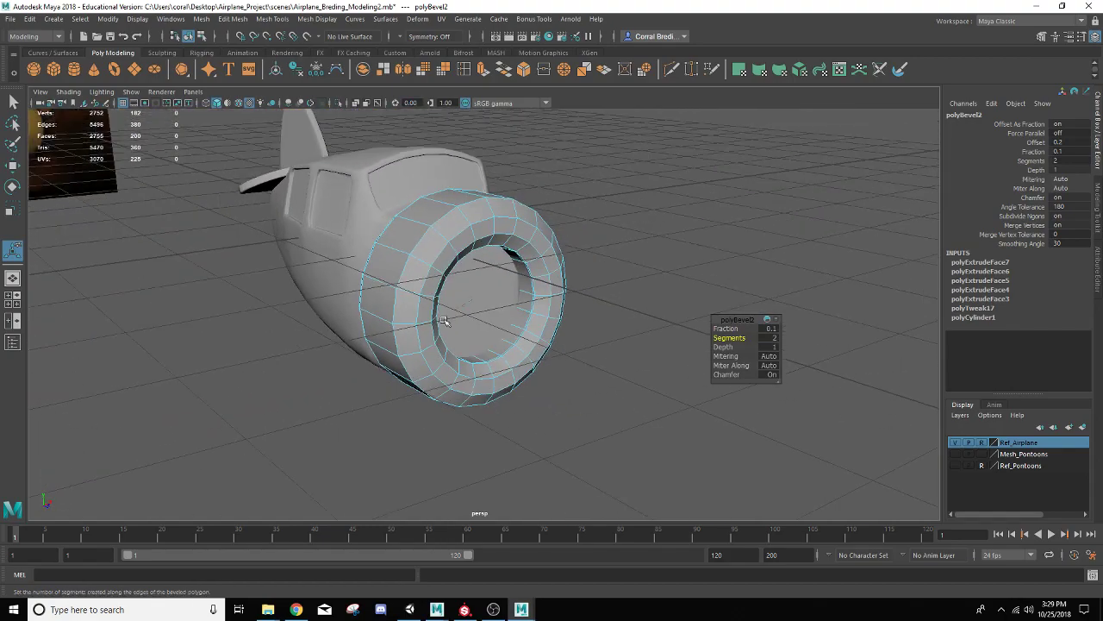
pyautogui.moveTo(429, 249)
pyautogui.mouseDown(button='right')
pyautogui.moveTo(424, 234)
pyautogui.moveTo(431, 246)
pyautogui.mouseUp(button='right')
pyautogui.keyDown('alt'); pyautogui.moveTo(431, 247); pyautogui.dragTo(468, 394); pyautogui.keyUp('alt')
# - Turn on Object X symmetry and select two adjacent faces on the fuselage side just behind the cowling
pyautogui.click(461, 307)
pyautogui.scroll(5, 566, 306)
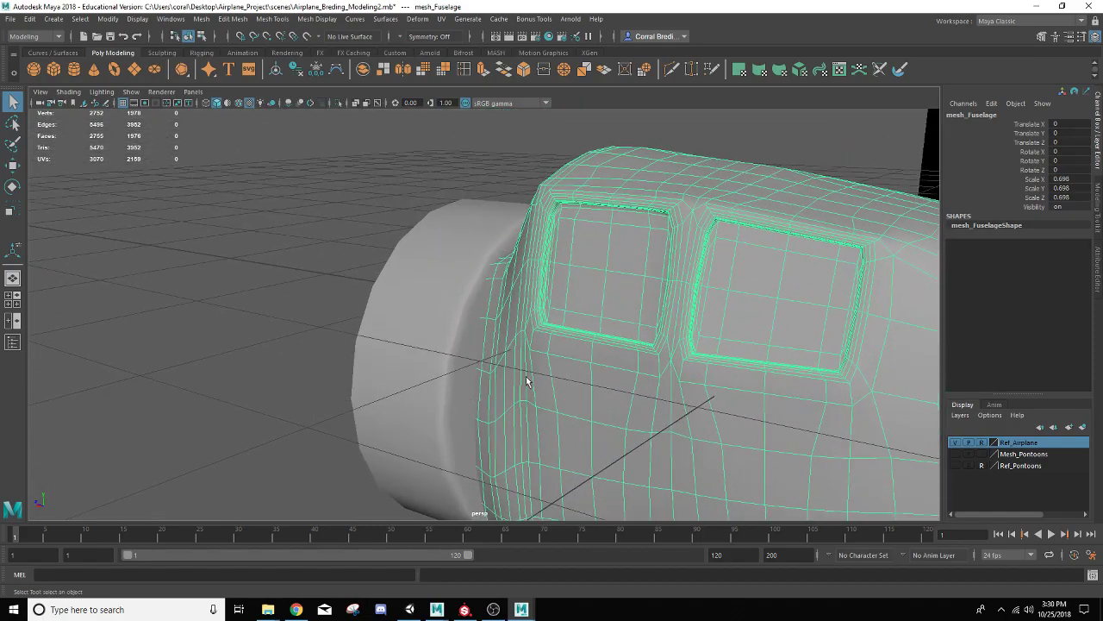
pyautogui.moveTo(525, 293); pyautogui.dragTo(528, 250, button='right')
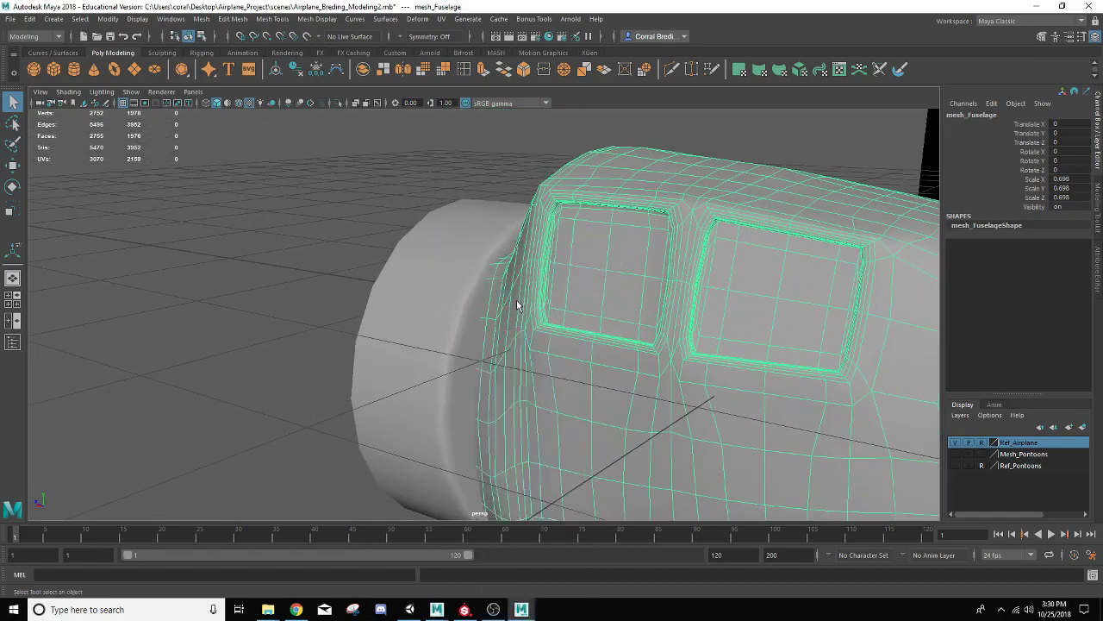
pyautogui.click(481, 390)
pyautogui.keyDown('alt'); pyautogui.moveTo(481, 391); pyautogui.dragTo(492, 271); pyautogui.keyUp('alt')
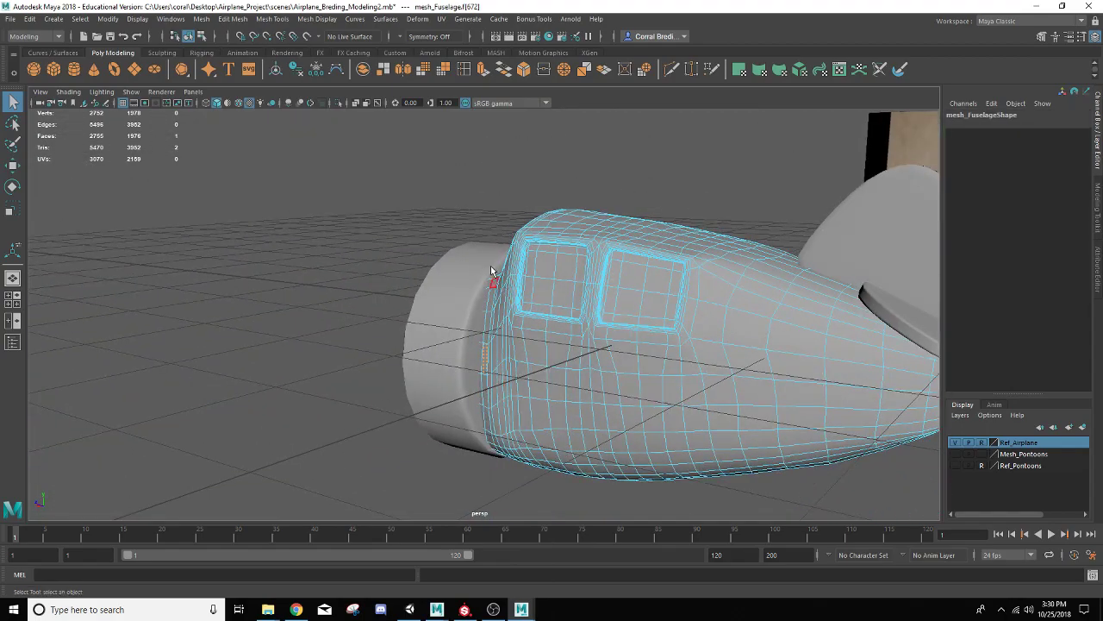
pyautogui.click(408, 37)
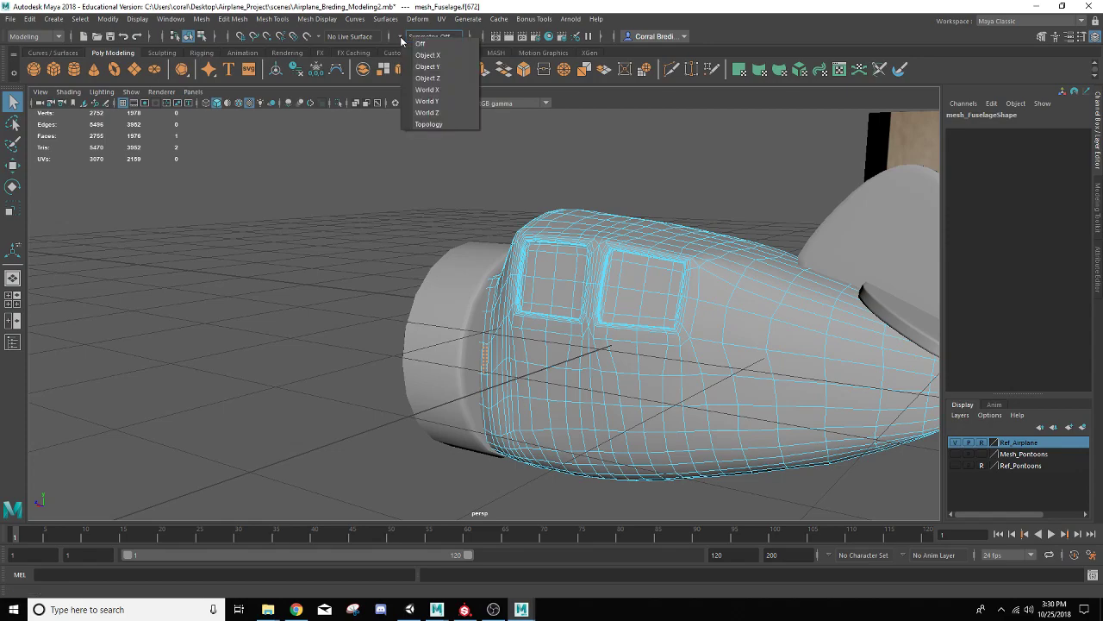
pyautogui.click(420, 56)
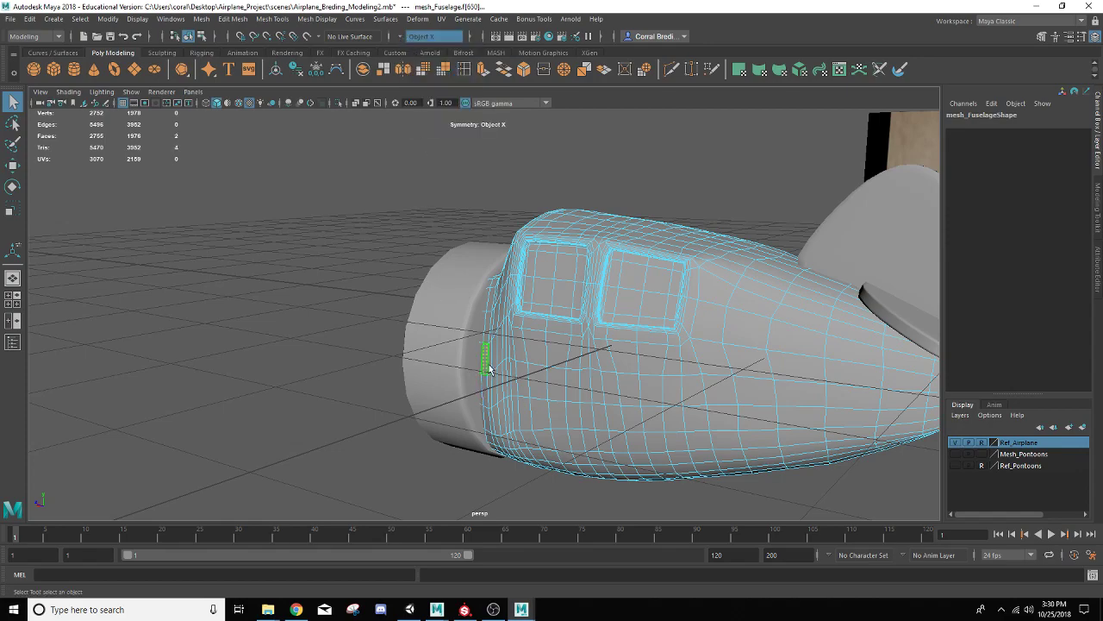
pyautogui.keyDown('alt'); pyautogui.moveTo(389, 377); pyautogui.dragTo(420, 378); pyautogui.keyUp('alt')
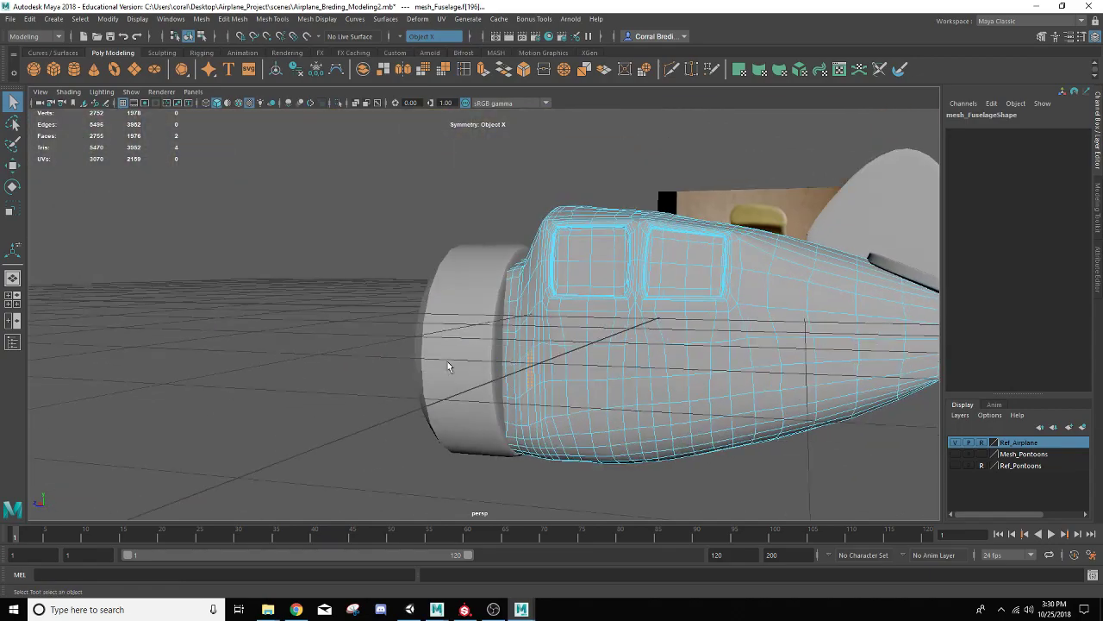
pyautogui.scroll(3, 498, 350)
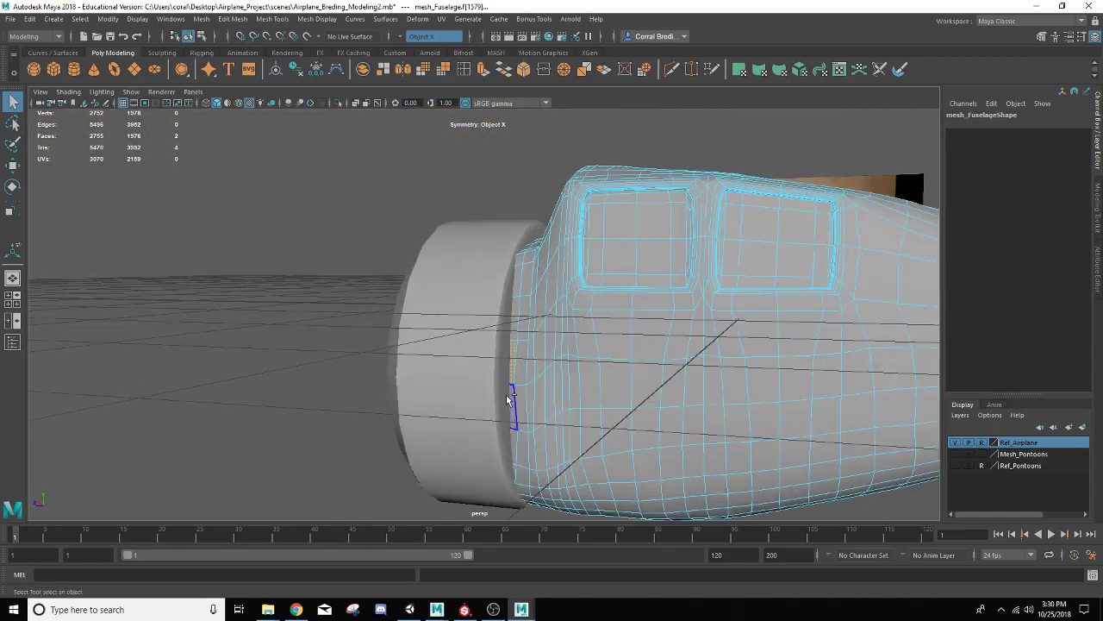
pyautogui.keyDown('alt'); pyautogui.moveTo(418, 426); pyautogui.dragTo(366, 403); pyautogui.keyUp('alt')
# - Enable soft selection for the selected nose faces and reduce its falloff radius to about 0.72
pyautogui.press('b')
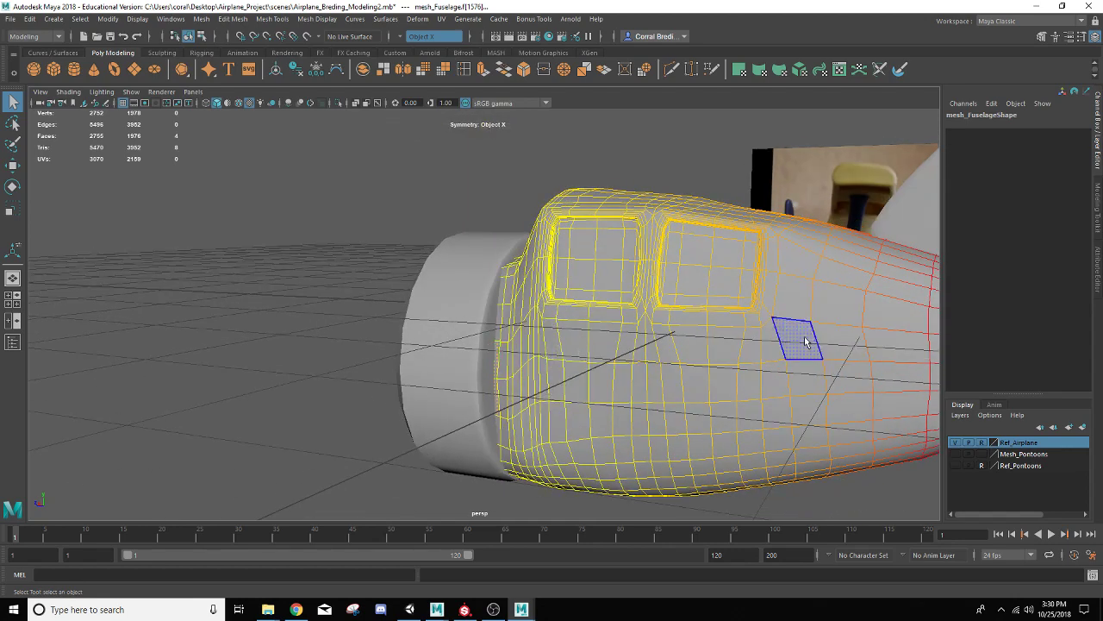
pyautogui.keyDown('alt'); pyautogui.moveTo(793, 337); pyautogui.dragTo(702, 382); pyautogui.keyUp('alt')
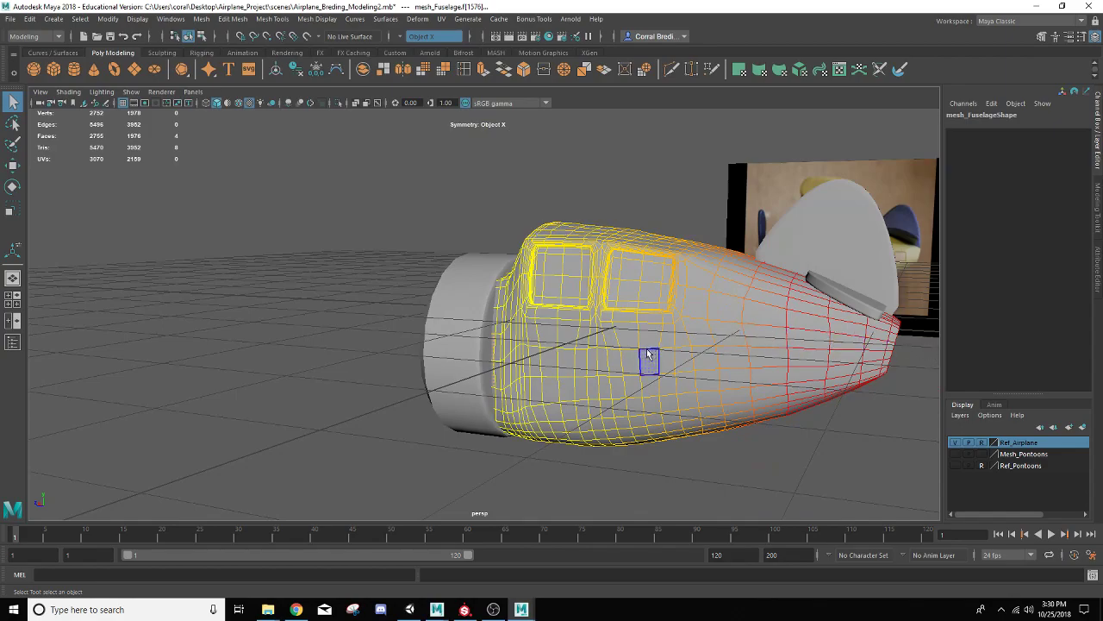
pyautogui.scroll(-3, 642, 356)
pyautogui.scroll(5, 635, 351)
pyautogui.keyDown('alt'); pyautogui.moveTo(594, 334); pyautogui.dragTo(392, 332); pyautogui.keyUp('alt')
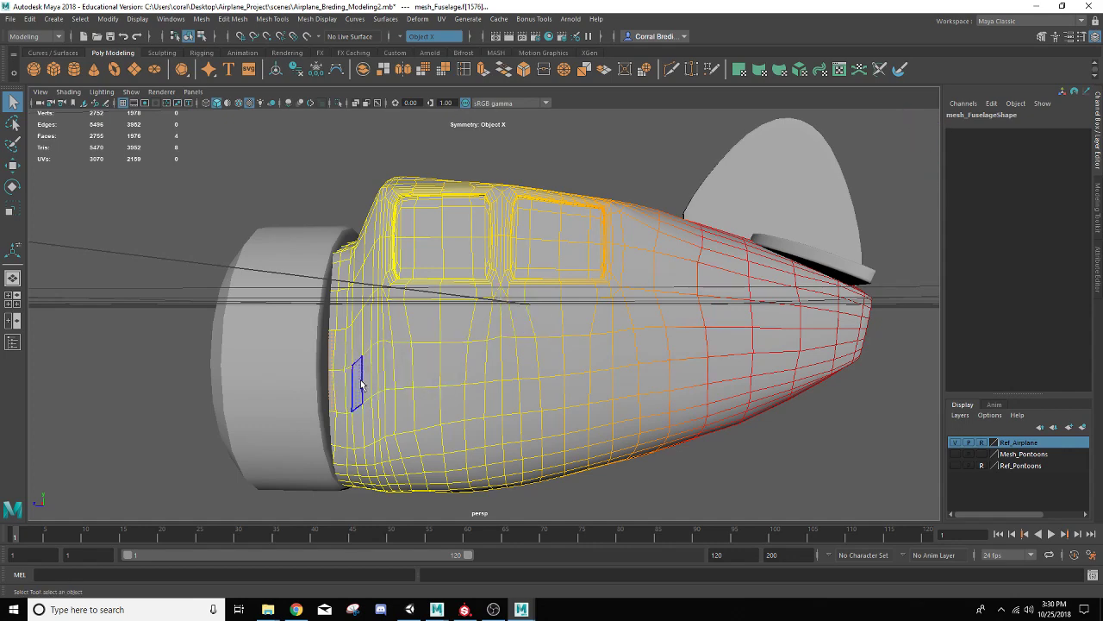
pyautogui.scroll(3, 474, 353)
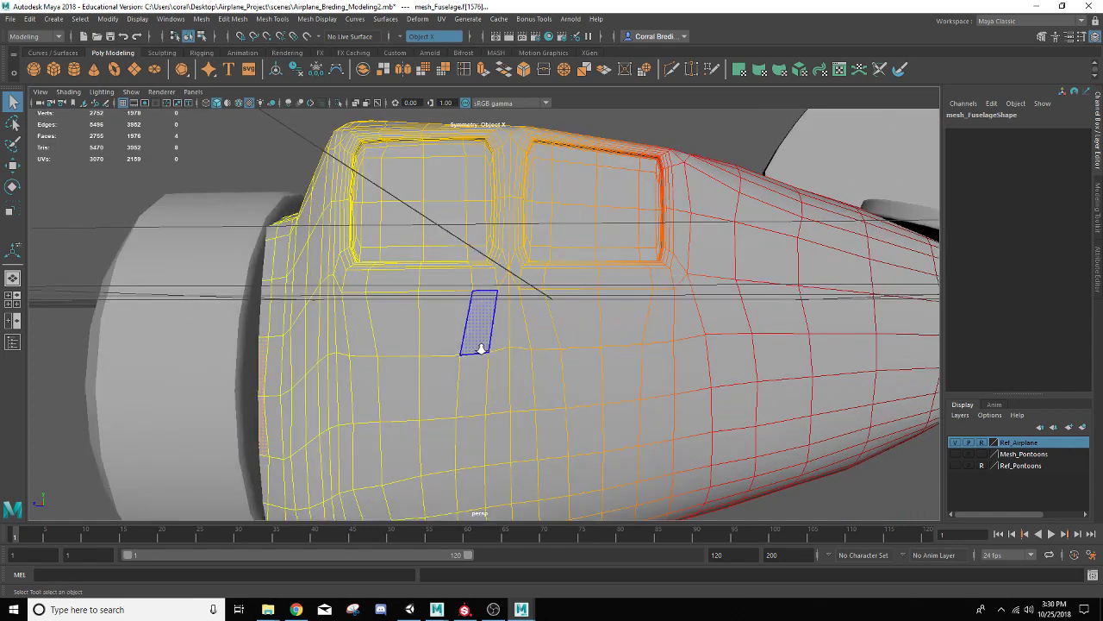
pyautogui.scroll(-3, 480, 348)
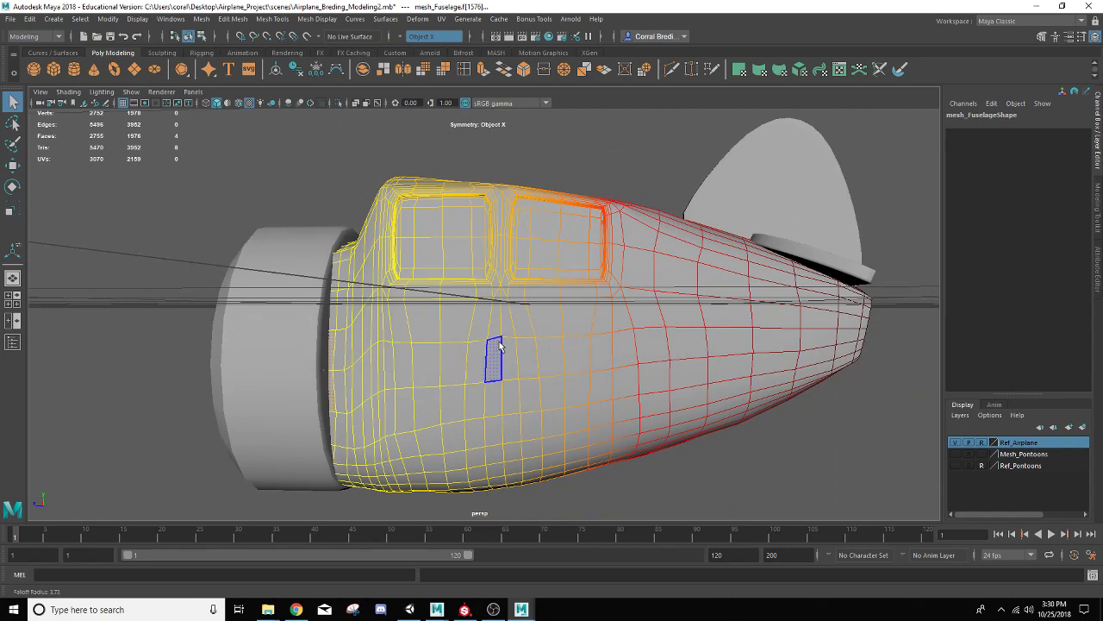
pyautogui.moveTo(499, 346); pyautogui.dragTo(16, 429)
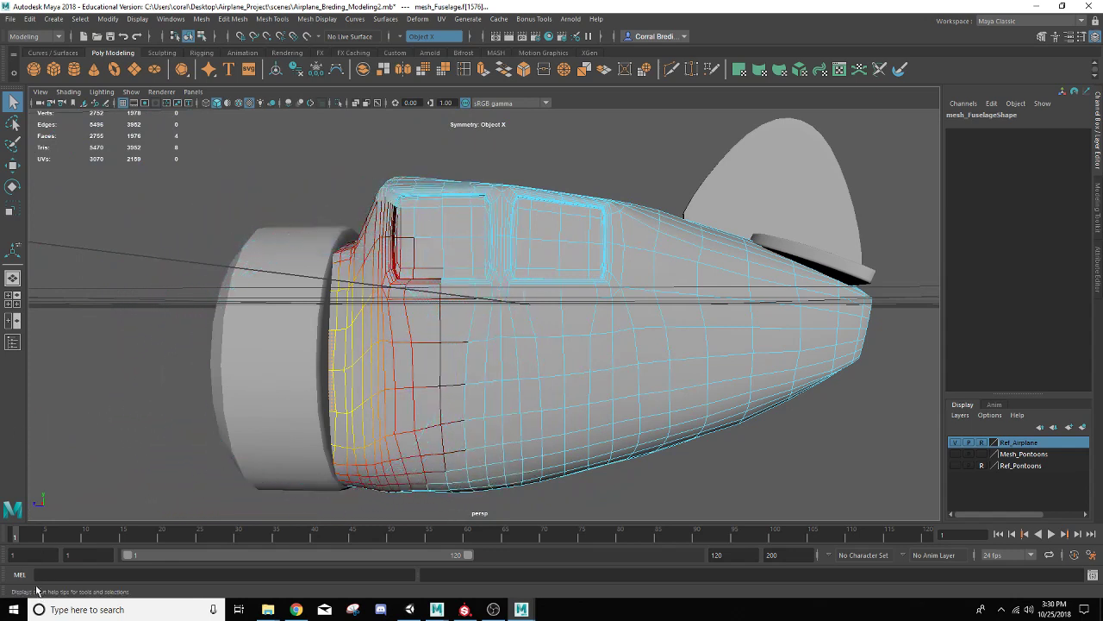
pyautogui.click(349, 346)
pyautogui.moveTo(365, 357); pyautogui.dragTo(343, 468)
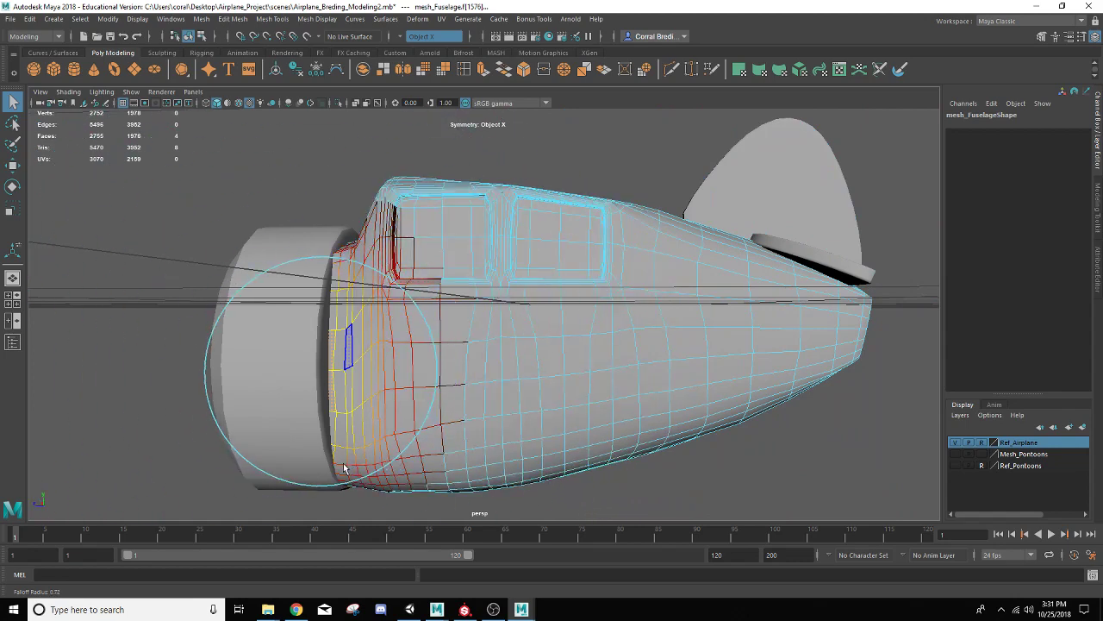
pyautogui.click(342, 468)
pyautogui.keyDown('alt'); pyautogui.moveTo(375, 414); pyautogui.dragTo(343, 434); pyautogui.keyUp('alt')
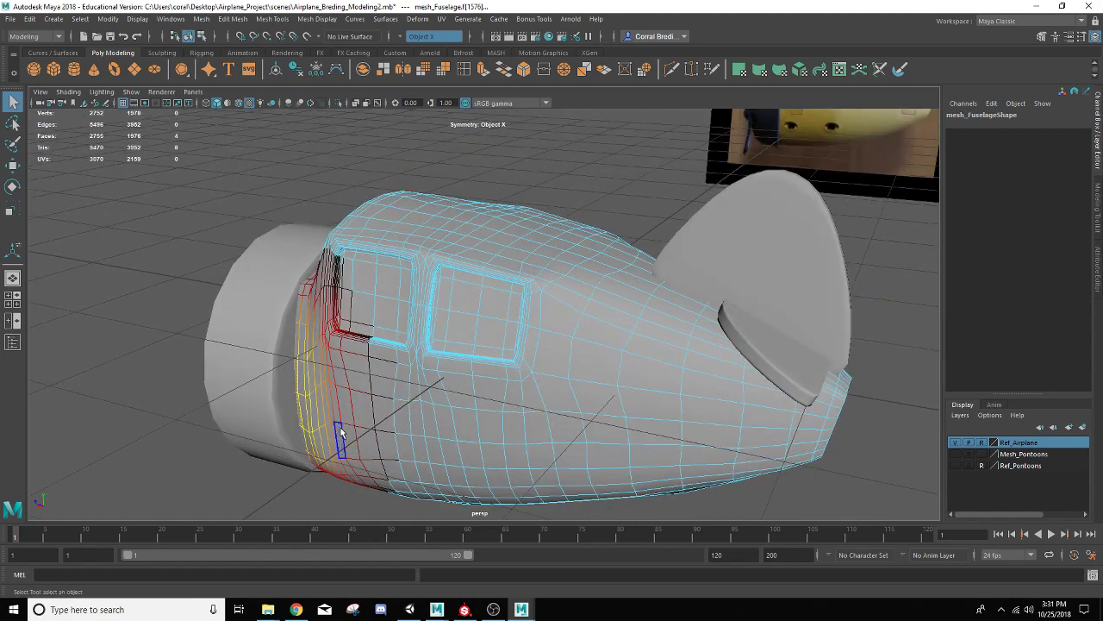
# - Pull the nose faces slightly outward along X in stages, narrowing the falloff radius to about 0.46 and 0.33, and return to object selection
pyautogui.press('w')
pyautogui.scroll(3, 298, 401)
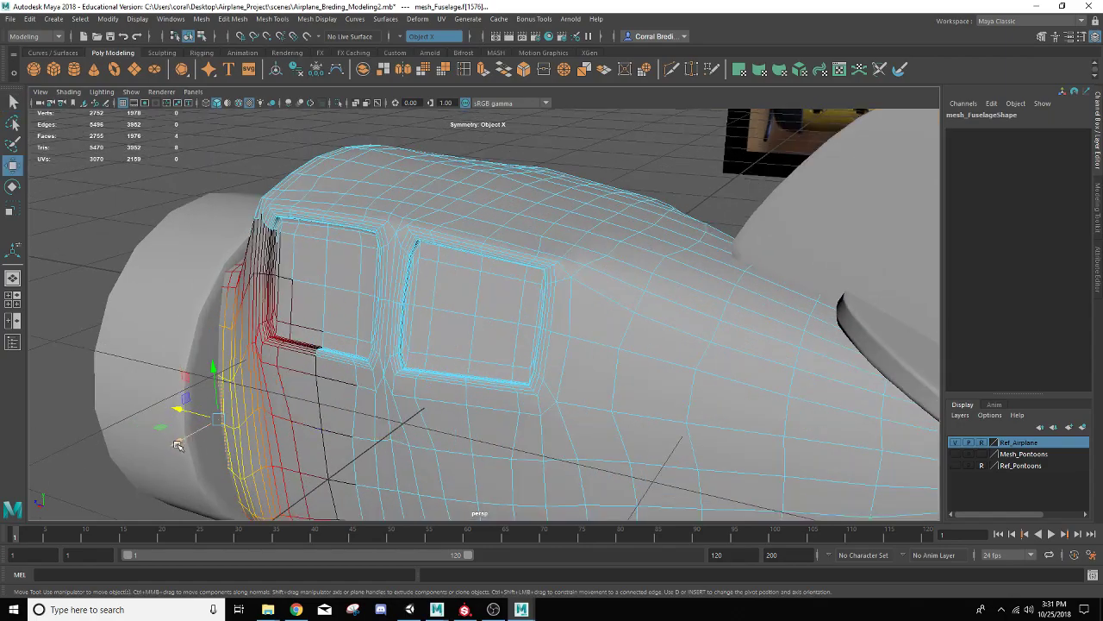
pyautogui.moveTo(181, 441); pyautogui.dragTo(332, 355)
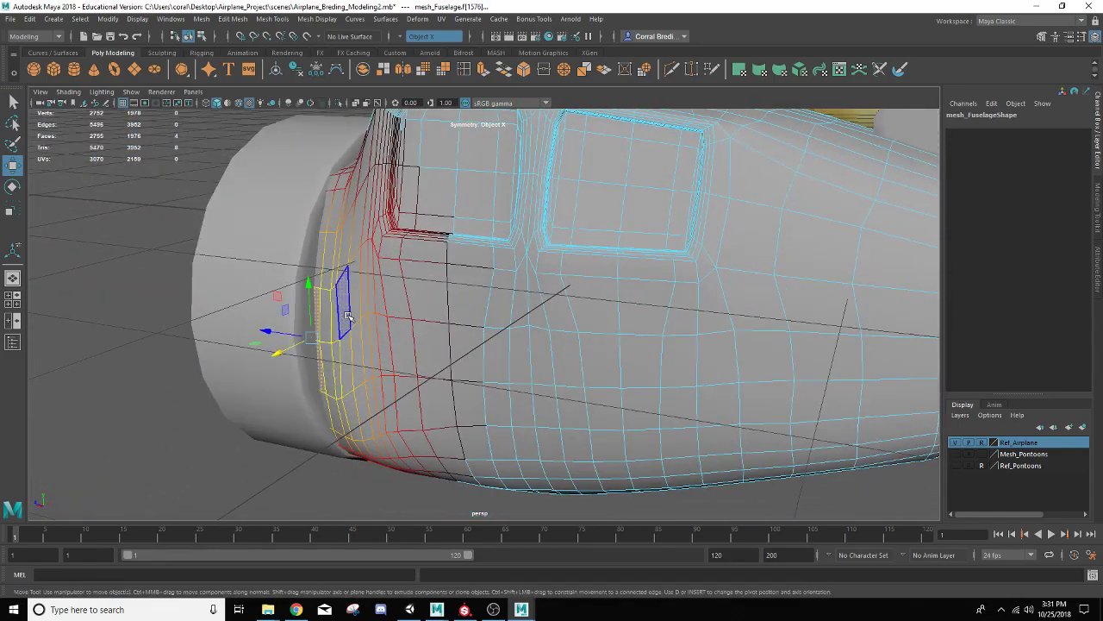
pyautogui.moveTo(348, 316); pyautogui.dragTo(311, 331)
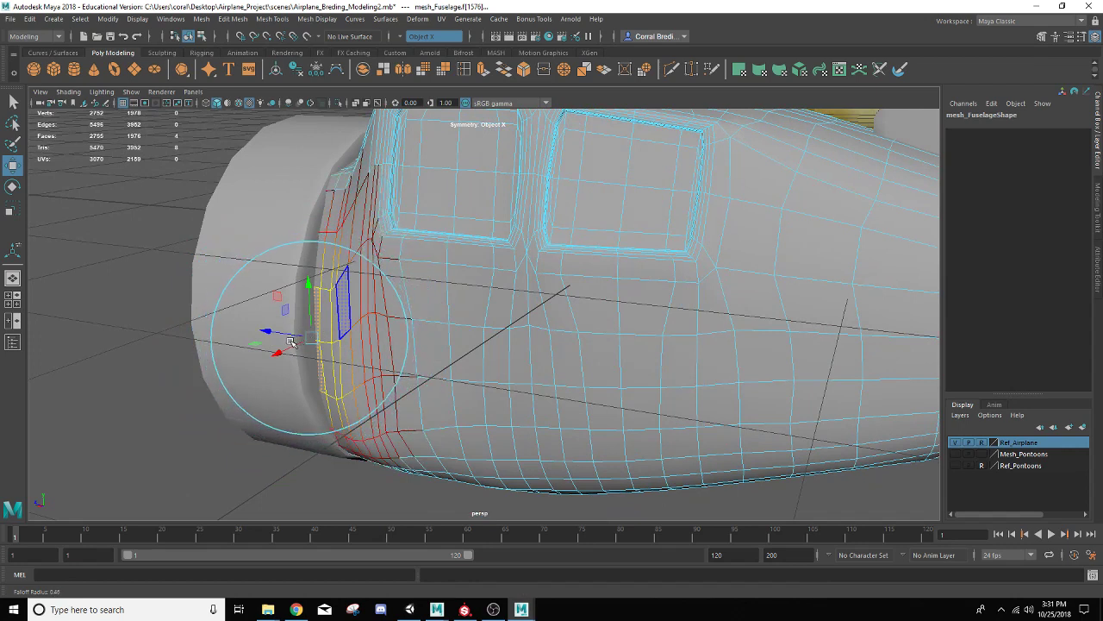
pyautogui.moveTo(291, 342); pyautogui.dragTo(276, 352, button='middle')
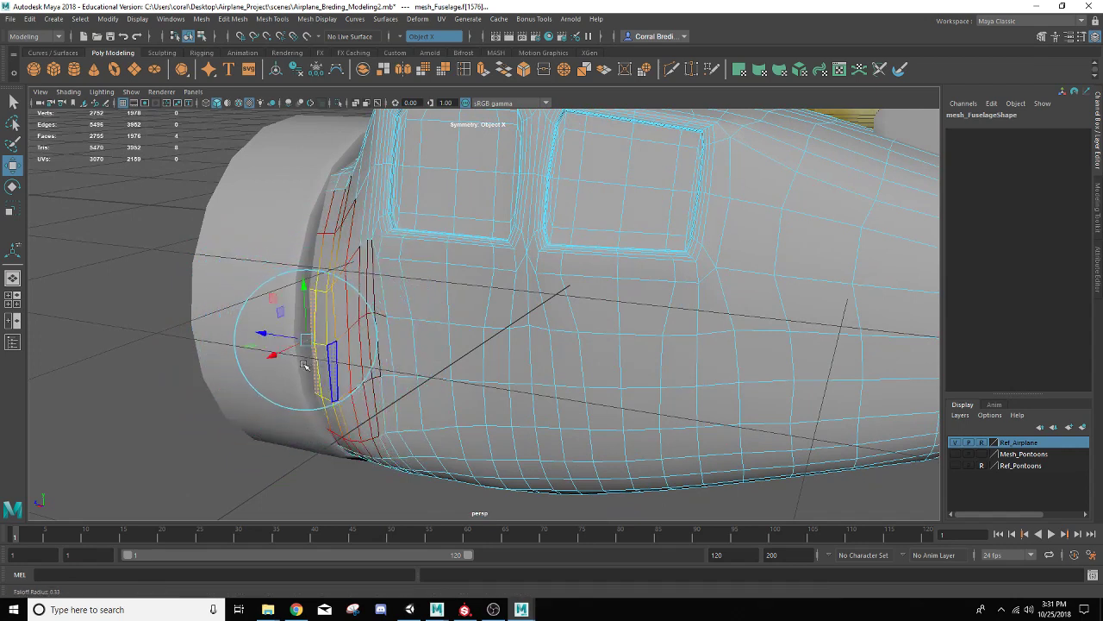
pyautogui.moveTo(304, 366); pyautogui.dragTo(271, 356, button='middle')
pyautogui.keyDown('alt'); pyautogui.moveTo(270, 356); pyautogui.dragTo(298, 319); pyautogui.keyUp('alt')
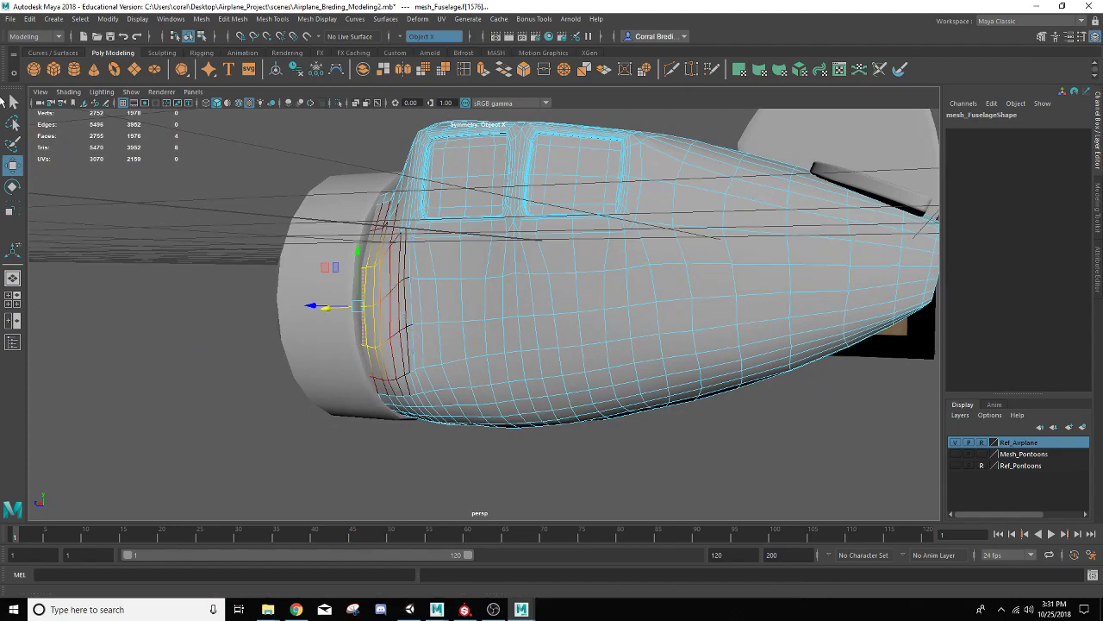
pyautogui.click(13, 102)
pyautogui.moveTo(458, 290); pyautogui.dragTo(515, 258, button='right')
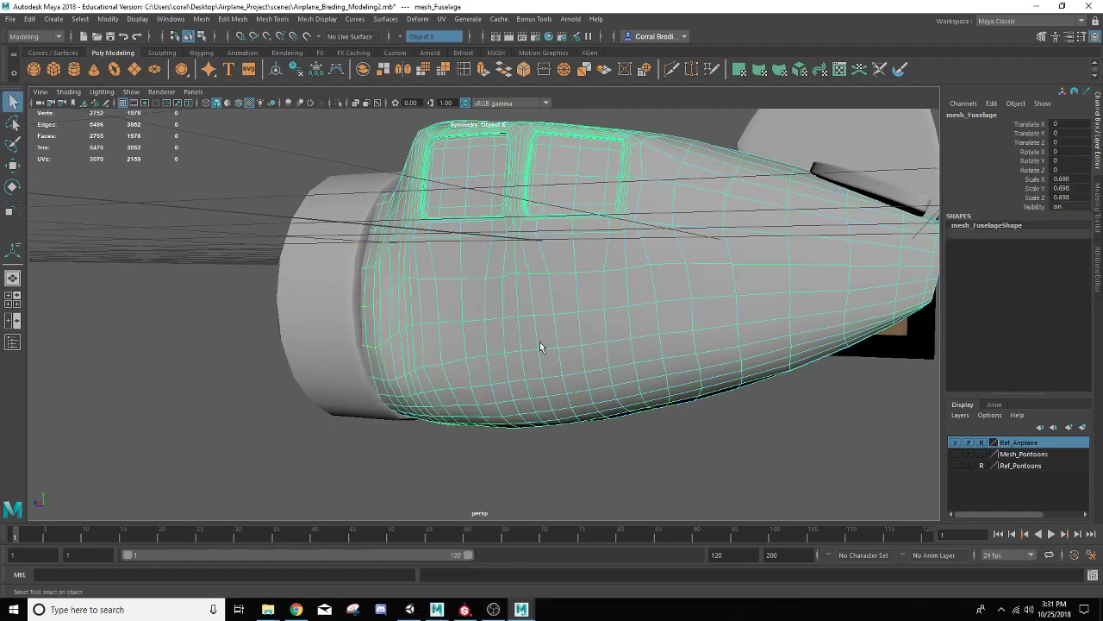
pyautogui.click(595, 450)
pyautogui.keyDown('alt'); pyautogui.moveTo(595, 450); pyautogui.dragTo(554, 408); pyautogui.keyUp('alt')
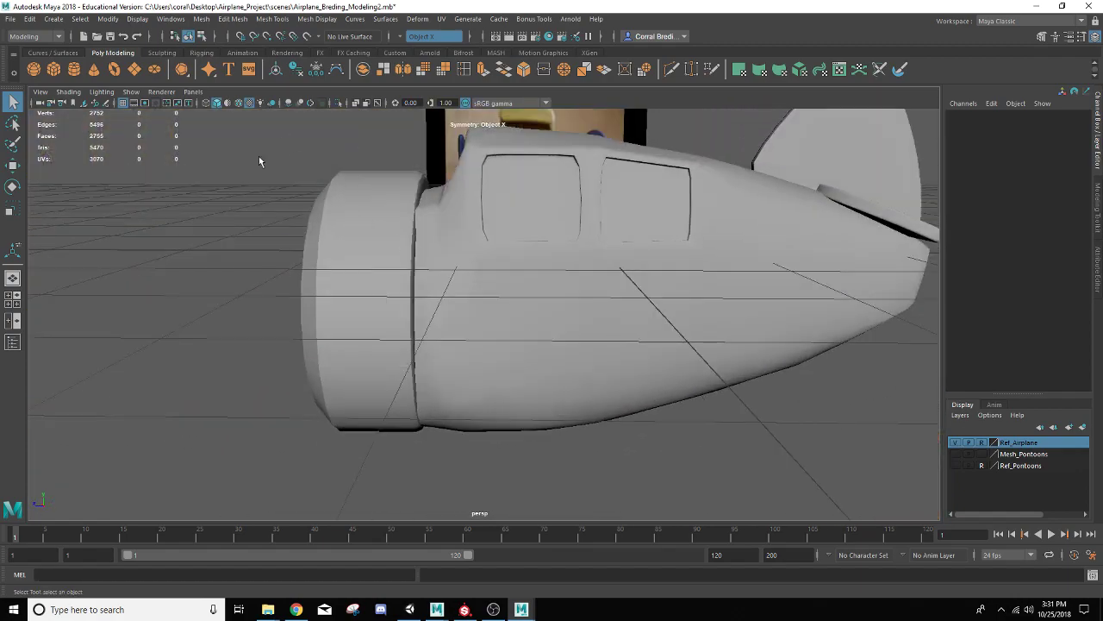
# - Set the Sculpt Geometry Tool's upper brush radius to 1 and activate the tool on the fuselage mesh
pyautogui.click(384, 18)
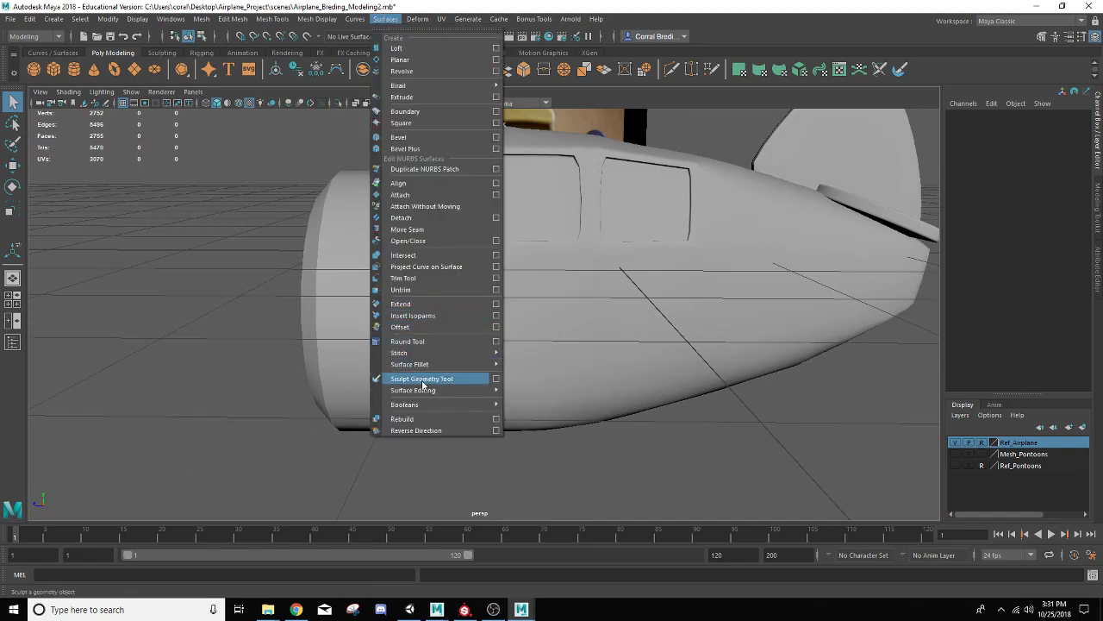
pyautogui.click(496, 379)
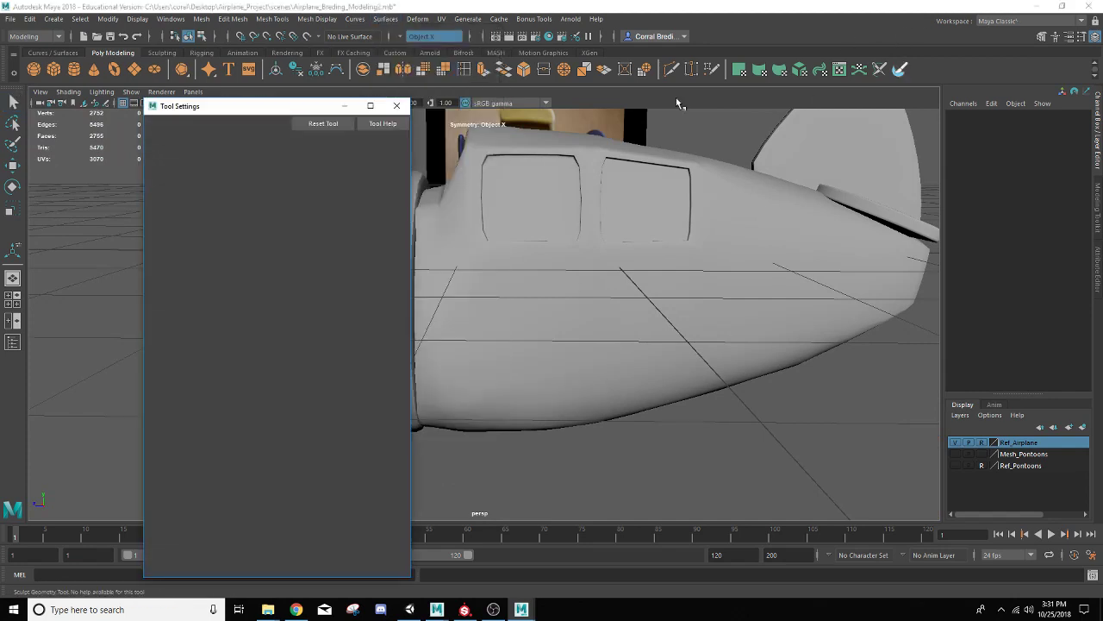
pyautogui.click(397, 105)
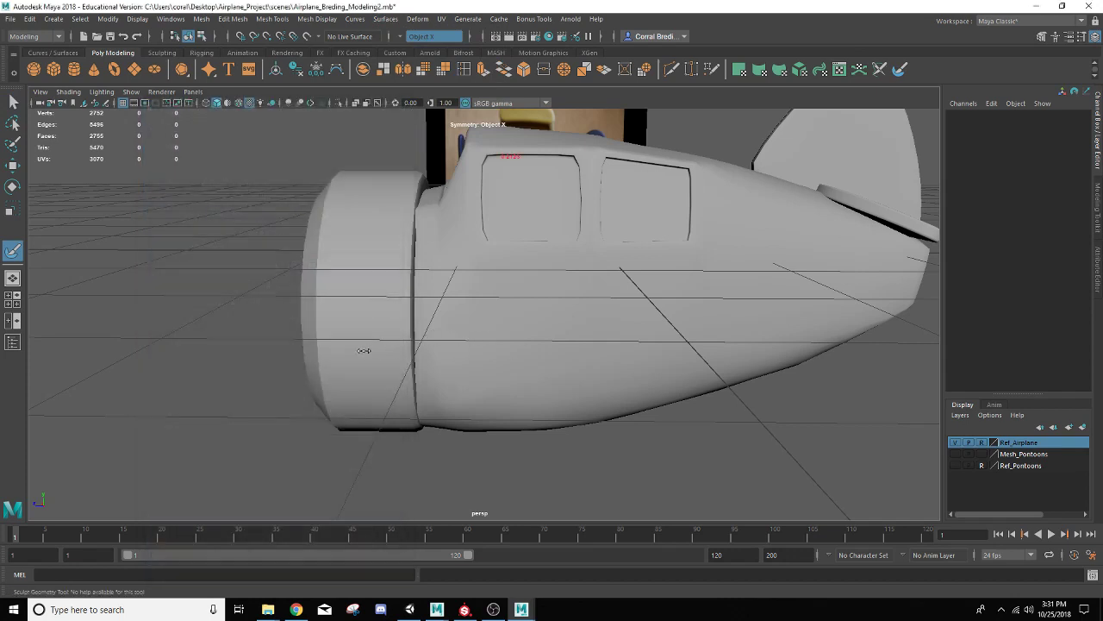
pyautogui.doubleClick(13, 251)
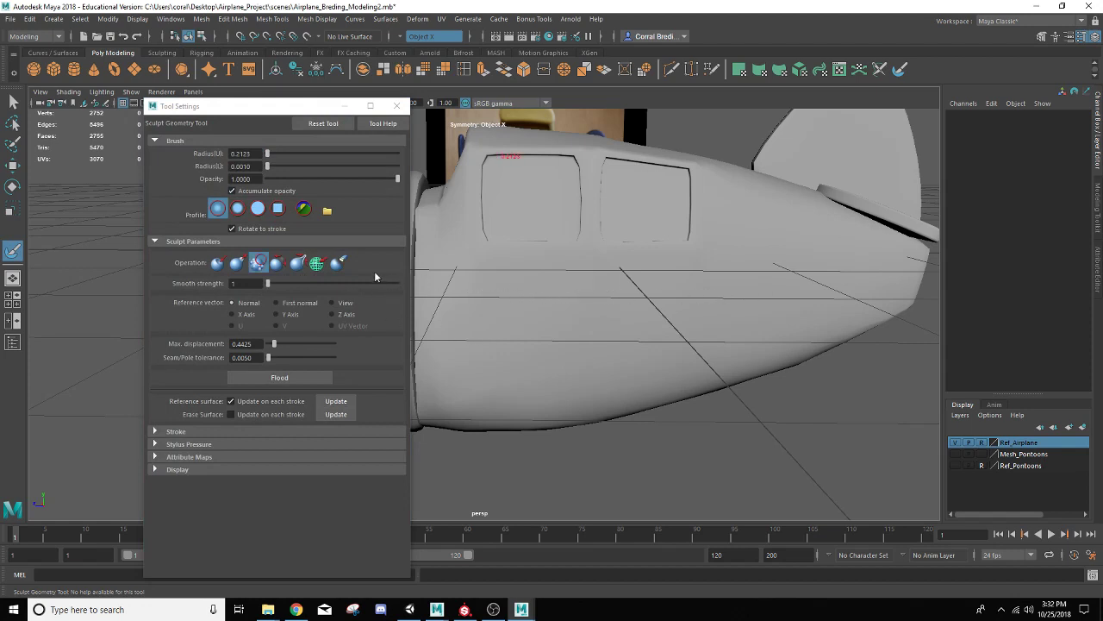
pyautogui.click(255, 153)
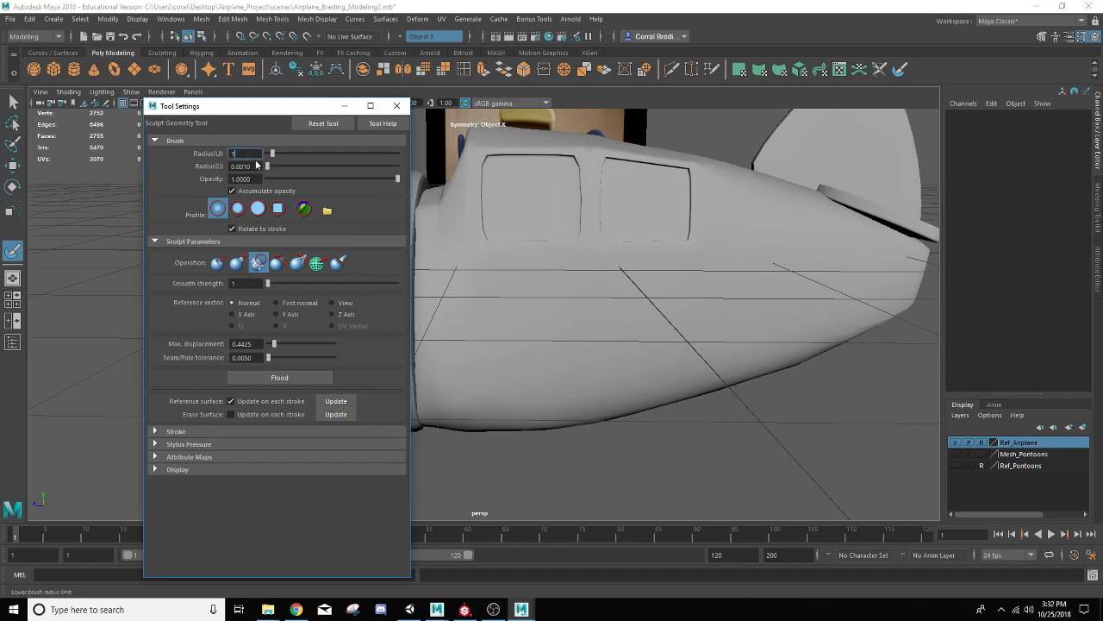
pyautogui.click(13, 102)
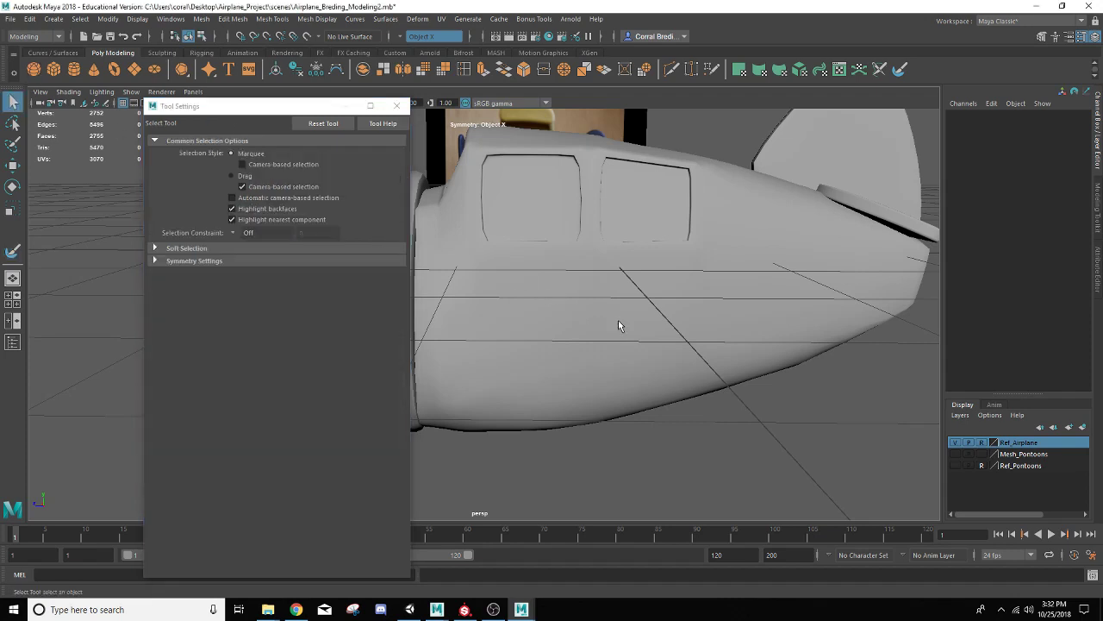
pyautogui.click(600, 325)
pyautogui.click(13, 250)
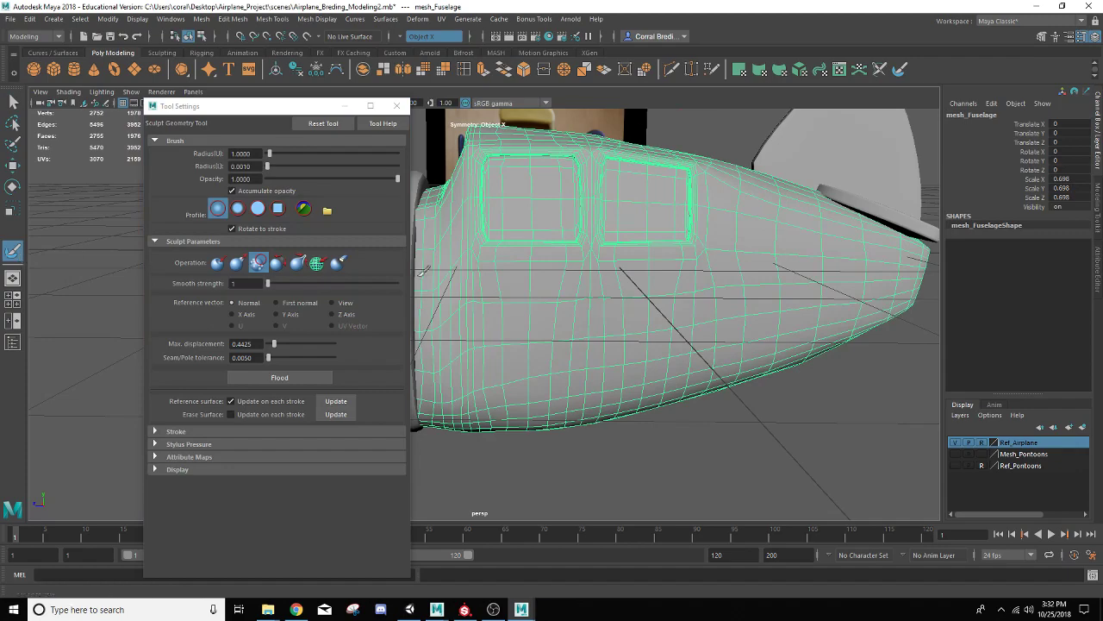
# - Brush the fuselage side just behind the cowling with the Sculpt Geometry Tool's smooth operation, and return to the Select tool
pyautogui.moveTo(600, 325)
pyautogui.mouseDown()
pyautogui.moveTo(548, 329)
pyautogui.moveTo(564, 327)
pyautogui.mouseUp()
pyautogui.click(397, 105)
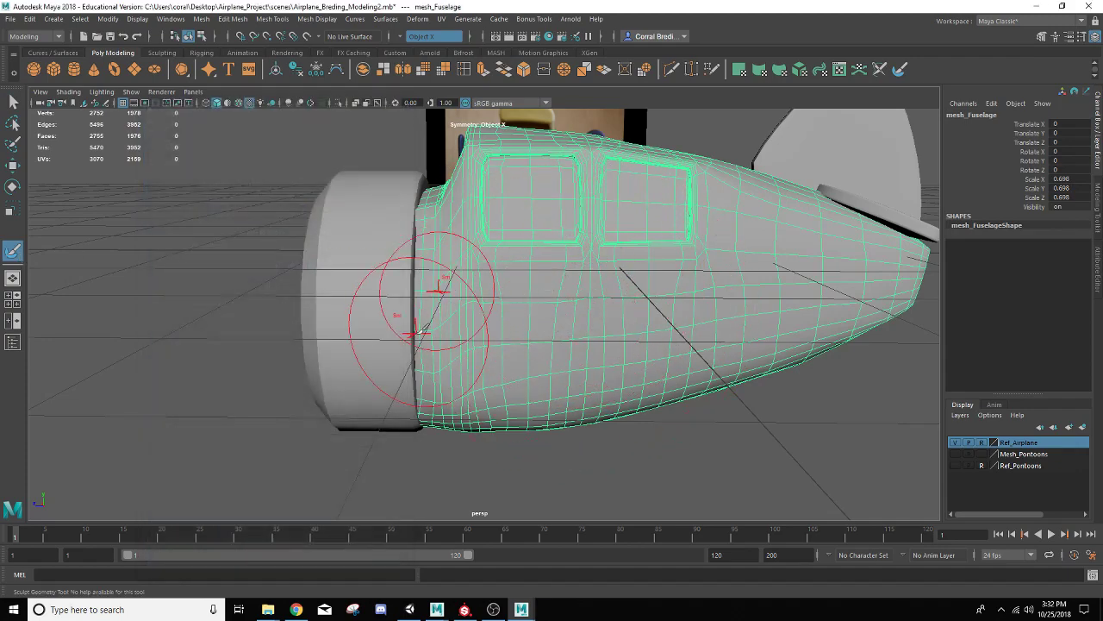
pyautogui.moveTo(423, 302)
pyautogui.keyDown('alt'); pyautogui.mouseDown()
pyautogui.moveTo(431, 315)
pyautogui.moveTo(505, 316)
pyautogui.moveTo(451, 254)
pyautogui.moveTo(556, 342)
pyautogui.moveTo(610, 291)
pyautogui.moveTo(561, 345)
pyautogui.mouseUp(); pyautogui.keyUp('alt')
pyautogui.scroll(5, 505, 310)
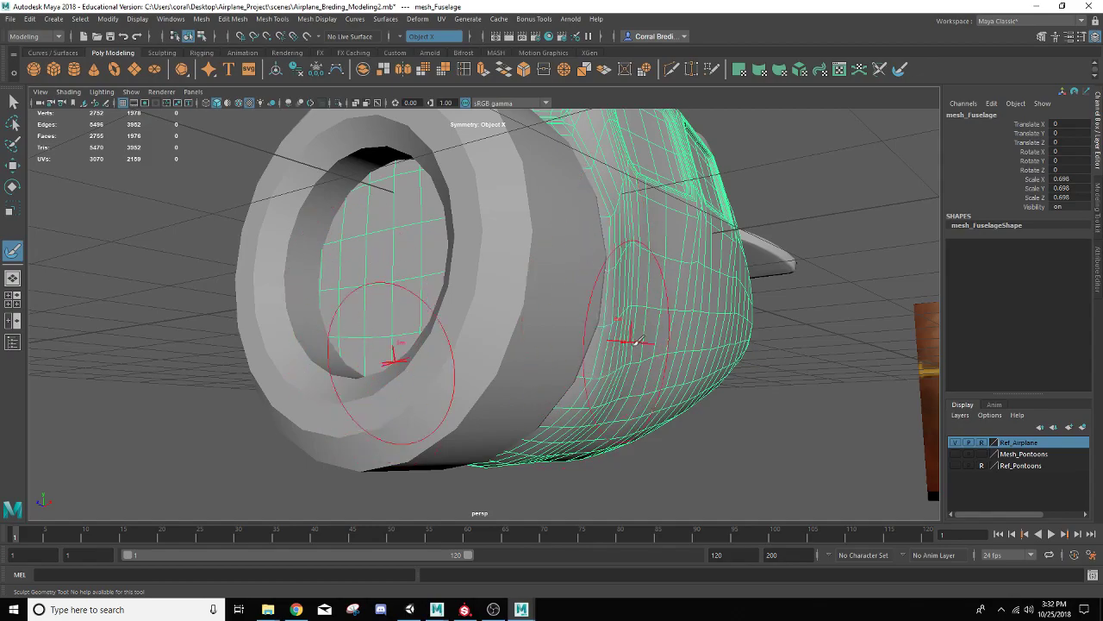
pyautogui.keyDown('alt'); pyautogui.moveTo(638, 342); pyautogui.dragTo(651, 392); pyautogui.keyUp('alt')
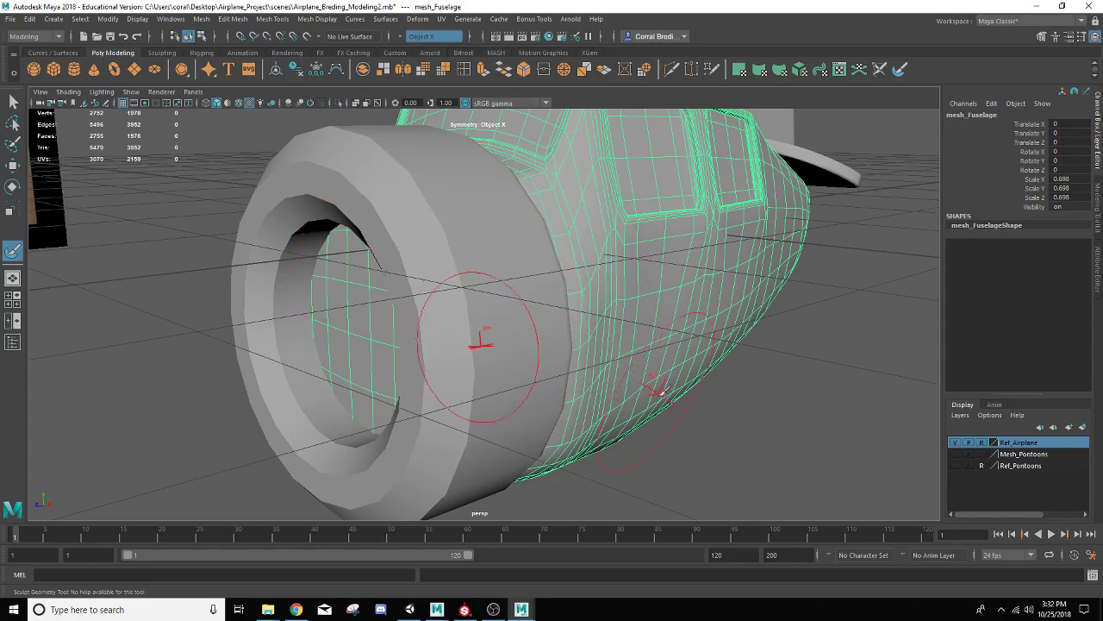
pyautogui.moveTo(571, 418)
pyautogui.keyDown('alt'); pyautogui.mouseDown()
pyautogui.moveTo(483, 394)
pyautogui.moveTo(506, 370)
pyautogui.moveTo(571, 387)
pyautogui.moveTo(564, 408)
pyautogui.moveTo(500, 406)
pyautogui.moveTo(504, 371)
pyautogui.moveTo(406, 408)
pyautogui.moveTo(598, 402)
pyautogui.moveTo(574, 398)
pyautogui.mouseUp(); pyautogui.keyUp('alt')
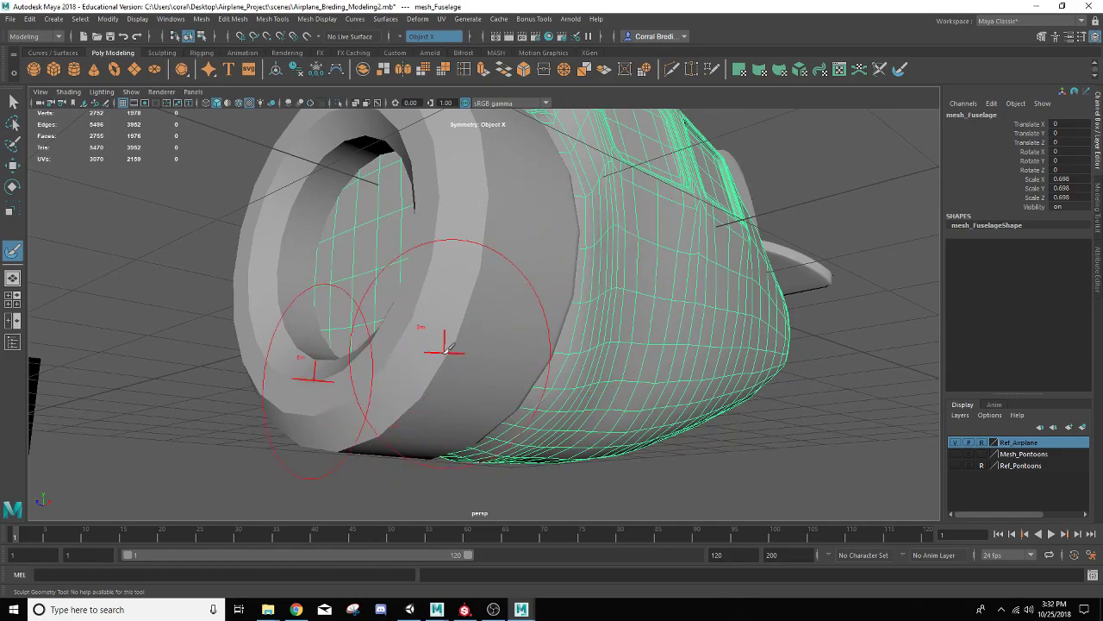
pyautogui.moveTo(438, 345)
pyautogui.keyDown('alt'); pyautogui.mouseDown()
pyautogui.moveTo(494, 386)
pyautogui.moveTo(284, 354)
pyautogui.mouseUp(); pyautogui.keyUp('alt')
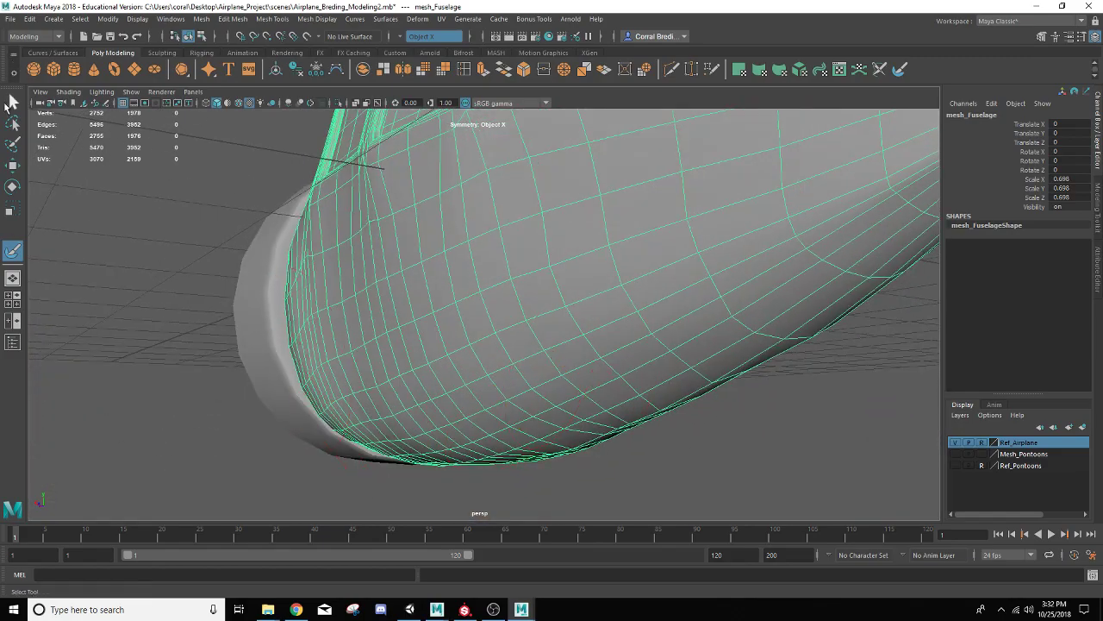
pyautogui.click(12, 101)
# - Rename the cowling object to Mesh_Prop and delete its construction history
pyautogui.moveTo(156, 172)
pyautogui.keyDown('alt'); pyautogui.mouseDown()
pyautogui.moveTo(260, 265)
pyautogui.moveTo(369, 322)
pyautogui.moveTo(517, 289)
pyautogui.moveTo(599, 286)
pyautogui.moveTo(479, 283)
pyautogui.mouseUp(); pyautogui.keyUp('alt')
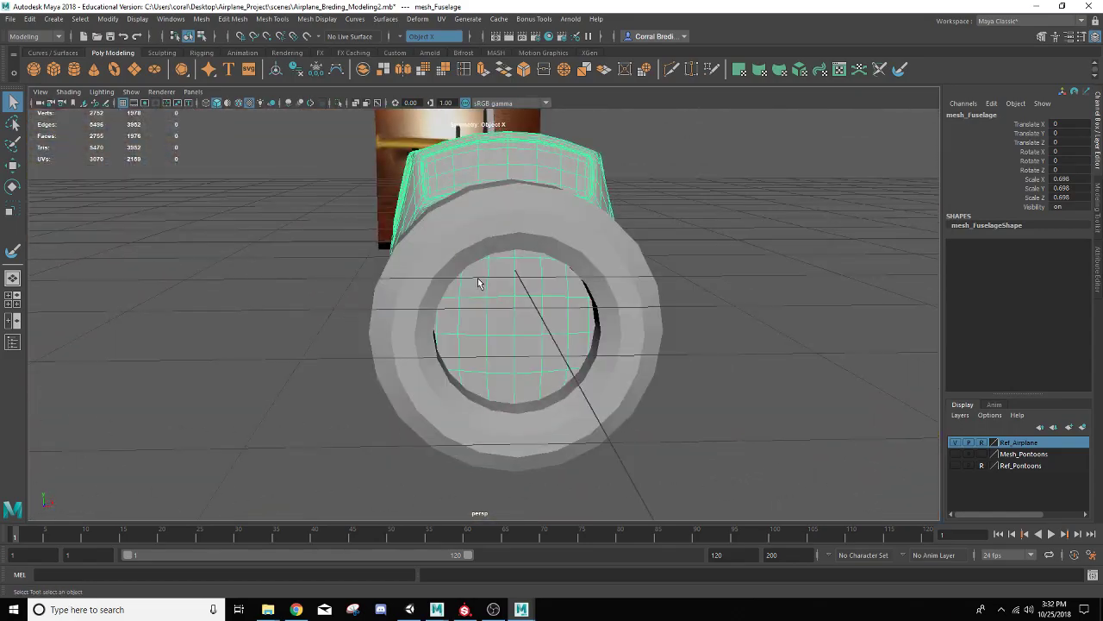
pyautogui.click(578, 210)
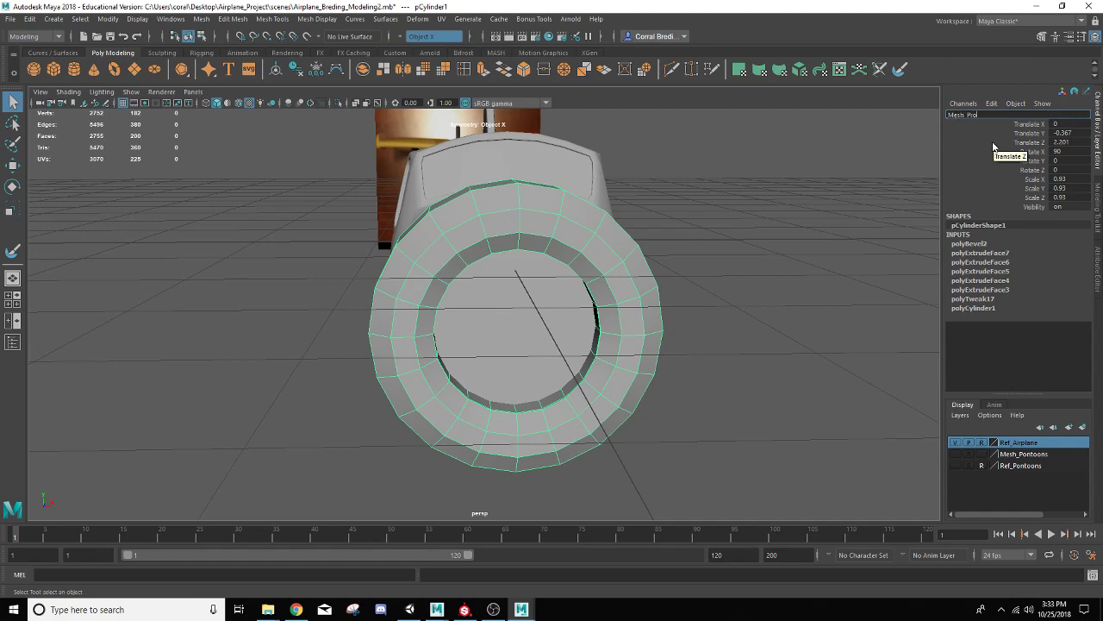
pyautogui.press('Return')
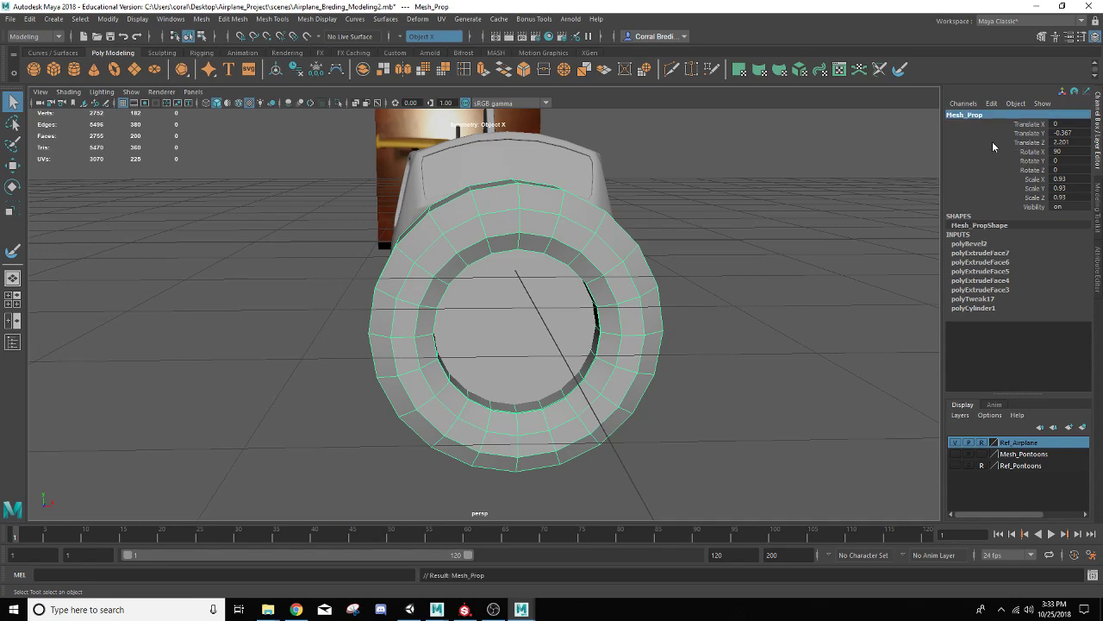
pyautogui.click(296, 71)
pyautogui.click(778, 309)
# - Insert supporting edge loops on the cowling beside its rear bevel and along the outer edge of its front rim
pyautogui.keyDown('alt'); pyautogui.moveTo(778, 309); pyautogui.dragTo(543, 327); pyautogui.keyUp('alt')
pyautogui.click(606, 343)
pyautogui.scroll(3, 604, 353)
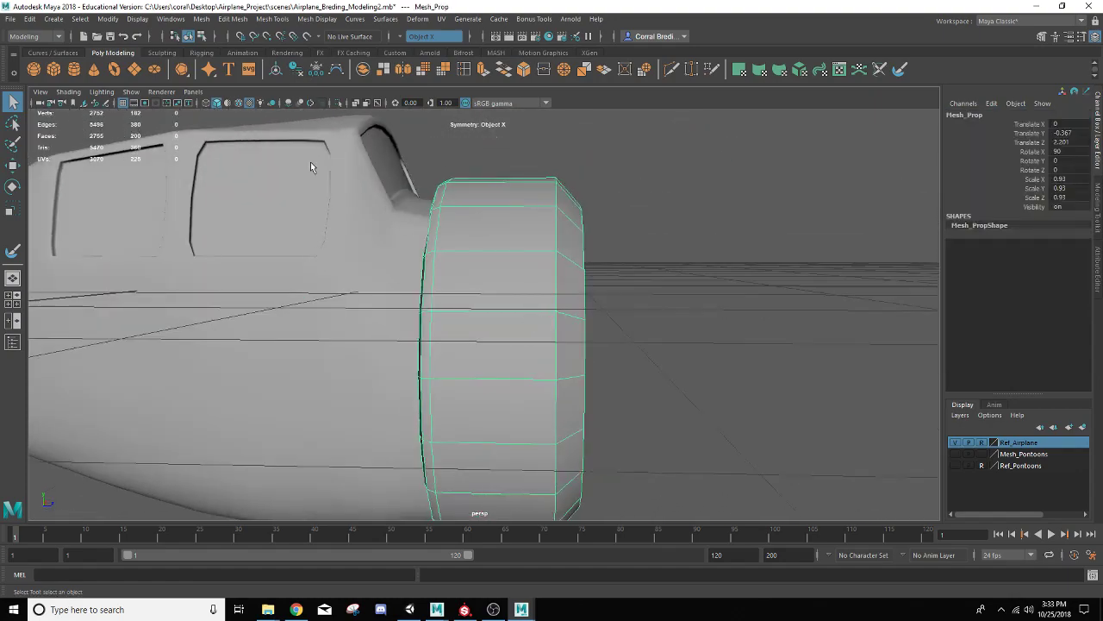
pyautogui.click(465, 70)
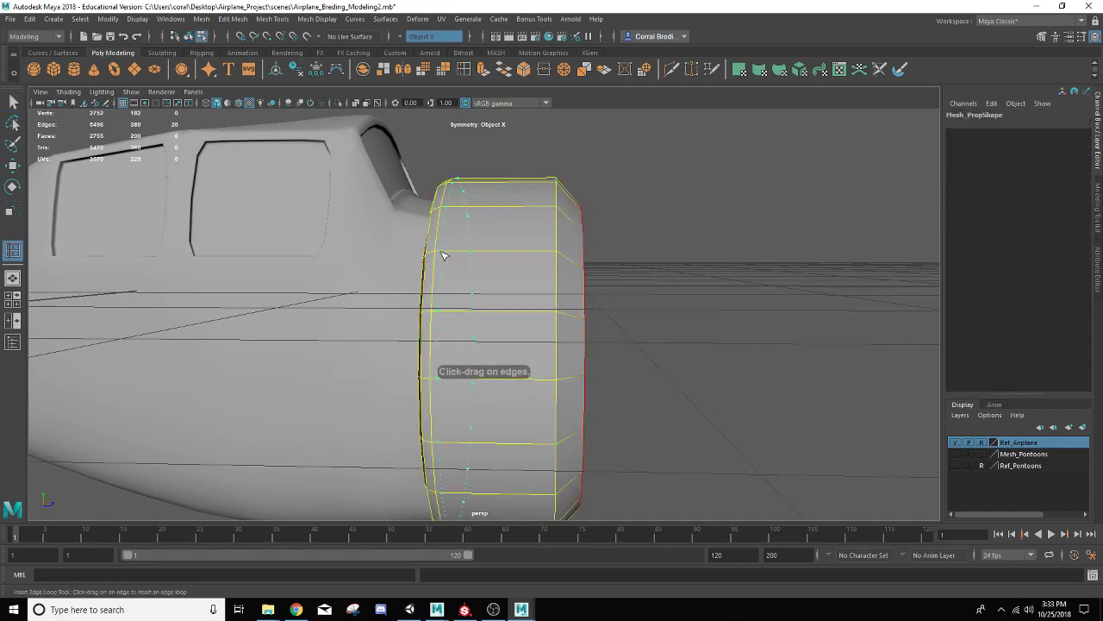
pyautogui.click(442, 256)
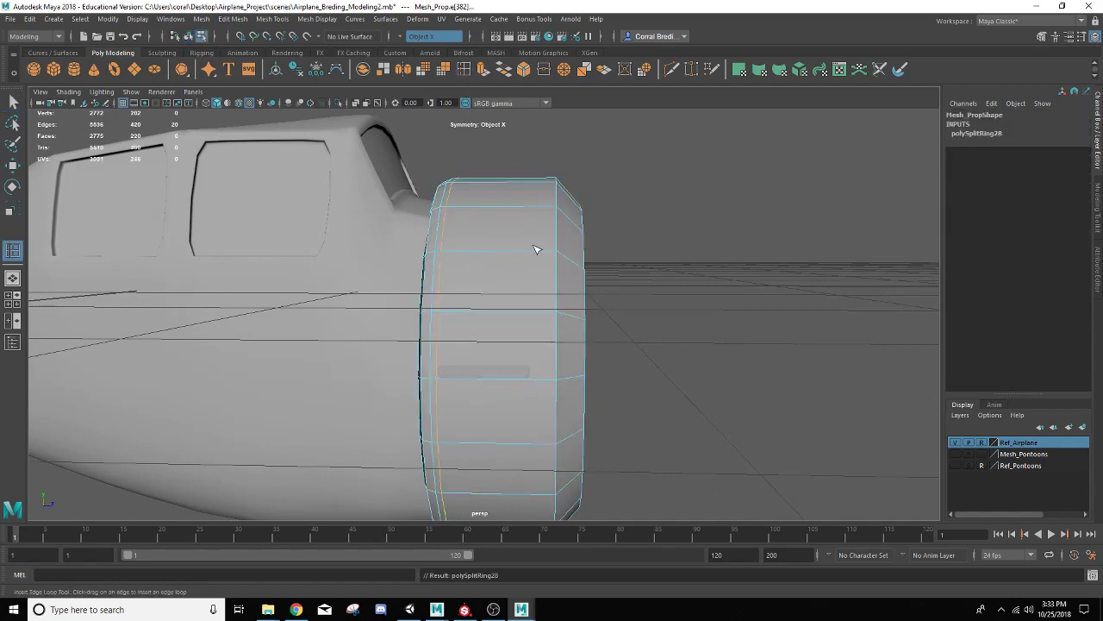
pyautogui.keyDown('alt'); pyautogui.moveTo(537, 246); pyautogui.dragTo(424, 276); pyautogui.keyUp('alt')
pyautogui.click(515, 276)
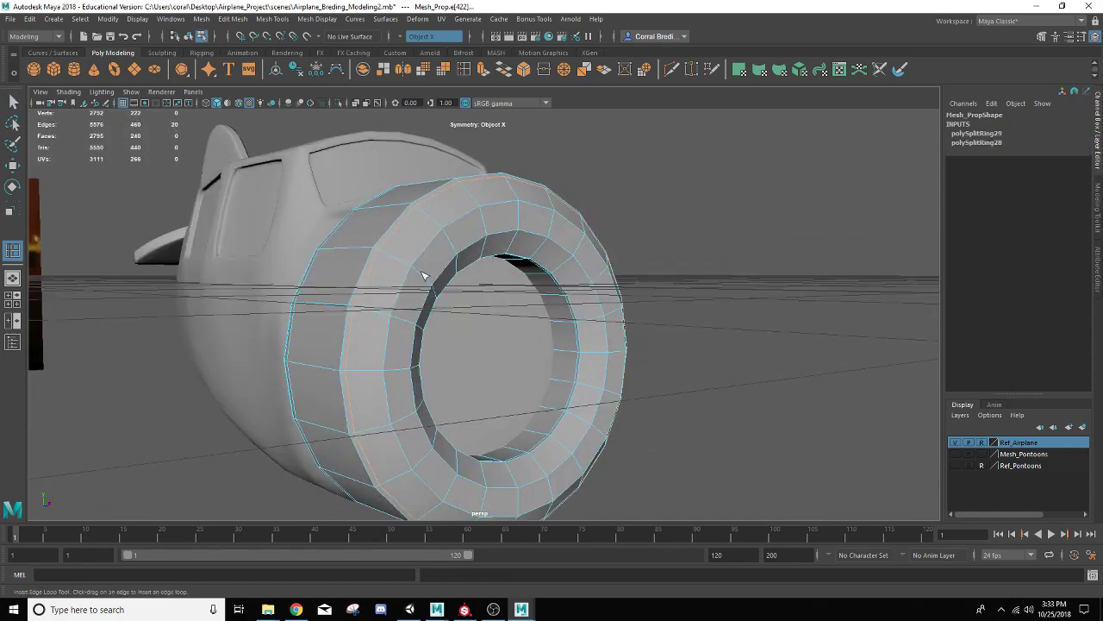
# - Insert two more edge loops on the cowling's front ring, one along its middle edge and one near the opening, and return to object selection
pyautogui.click(416, 274)
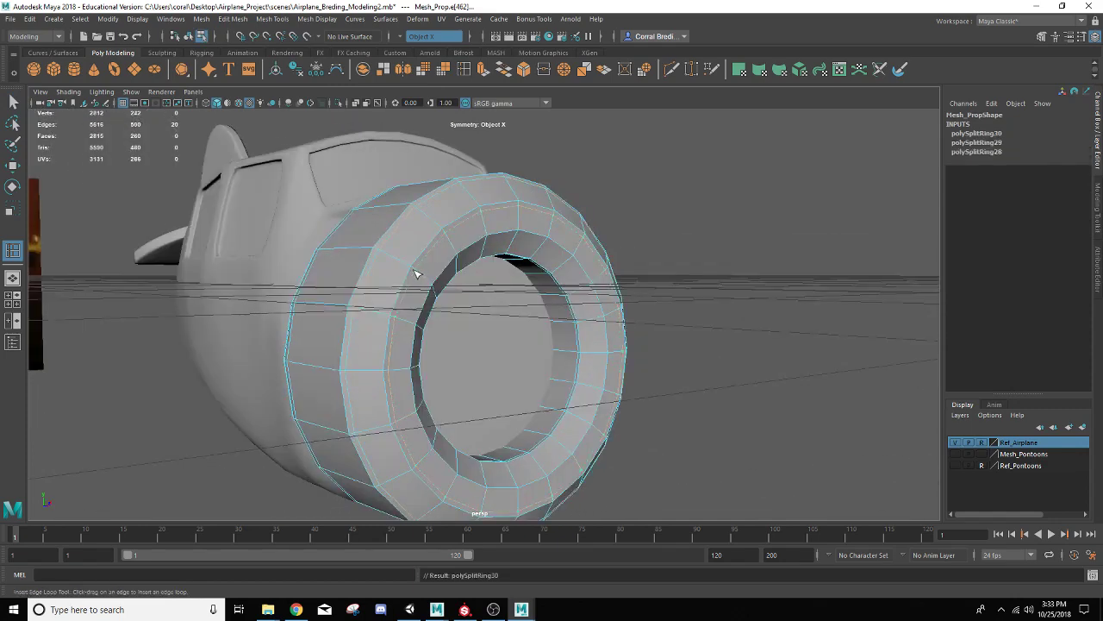
pyautogui.click(557, 274)
pyautogui.moveTo(575, 263); pyautogui.dragTo(575, 263)
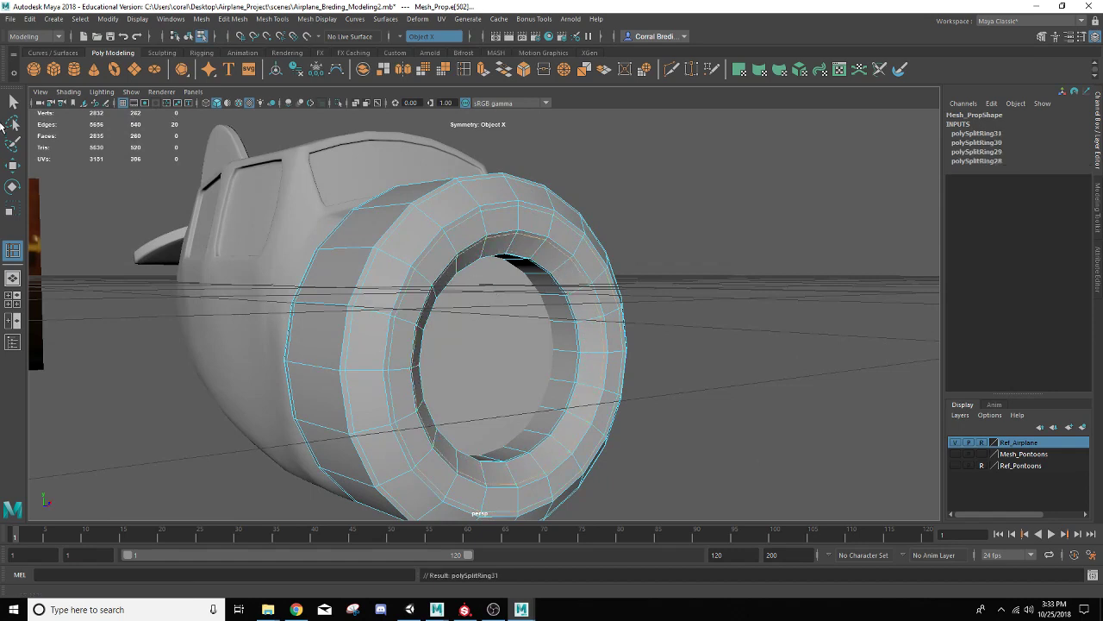
pyautogui.moveTo(461, 238); pyautogui.dragTo(608, 226, button='right')
pyautogui.click(574, 238)
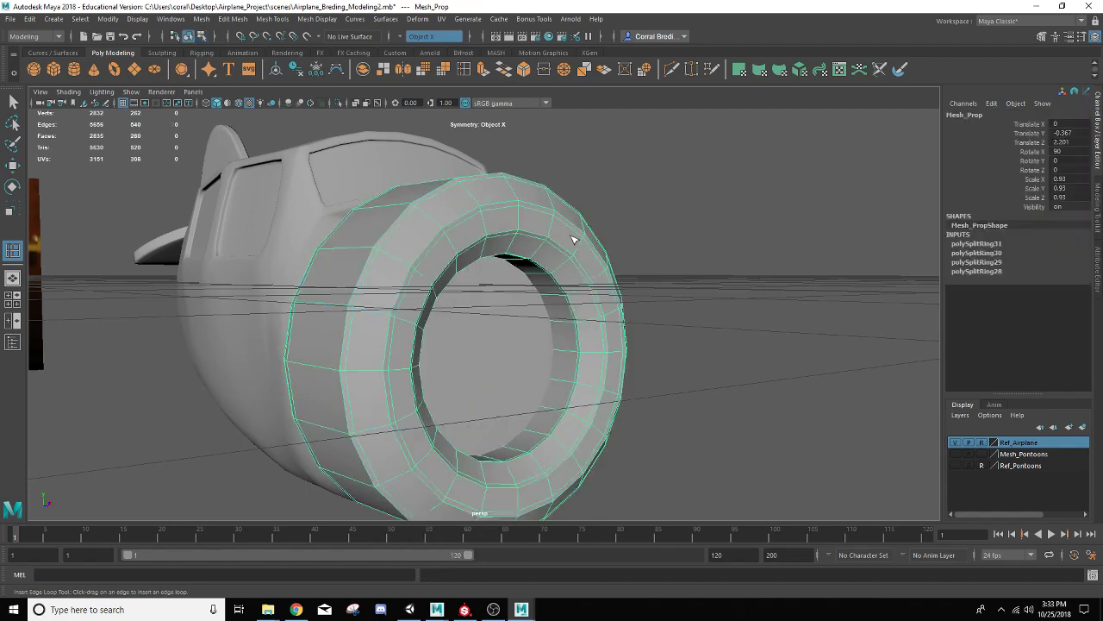
# - Preview the cowling with smooth mesh display, inspect its front opening, and return it to unsmoothed display
pyautogui.press('3')
pyautogui.click(675, 219)
pyautogui.keyDown('alt'); pyautogui.moveTo(595, 227); pyautogui.dragTo(520, 259); pyautogui.keyUp('alt')
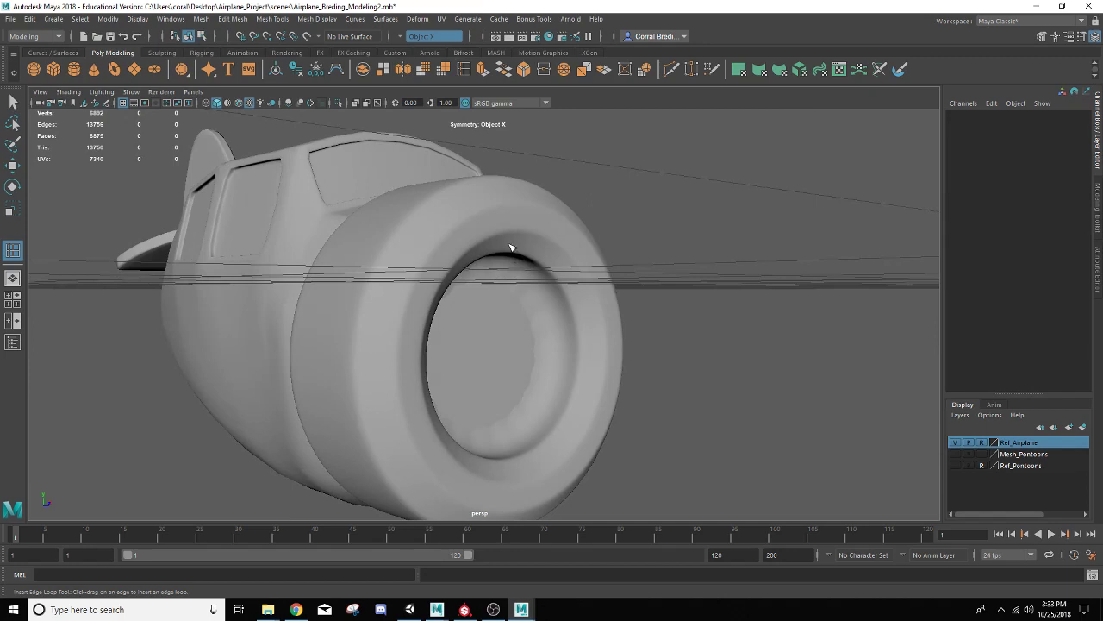
pyautogui.click(510, 248)
pyautogui.press('1')
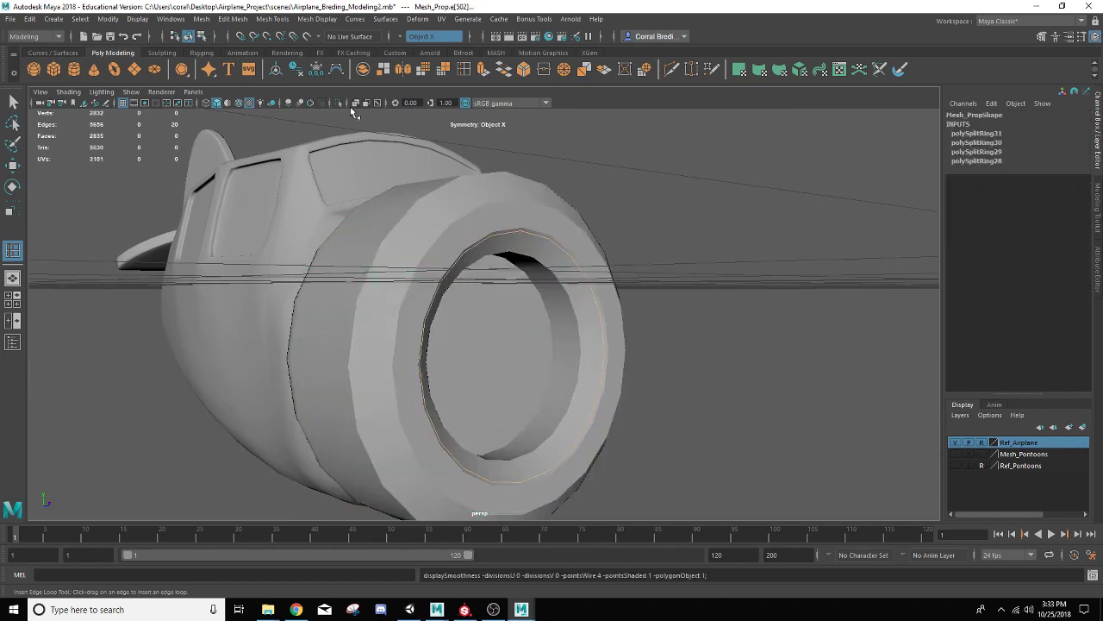
# - Try smoothing the whole cowling mesh with Smooth at 1 division
pyautogui.click(201, 18)
pyautogui.moveTo(228, 52)
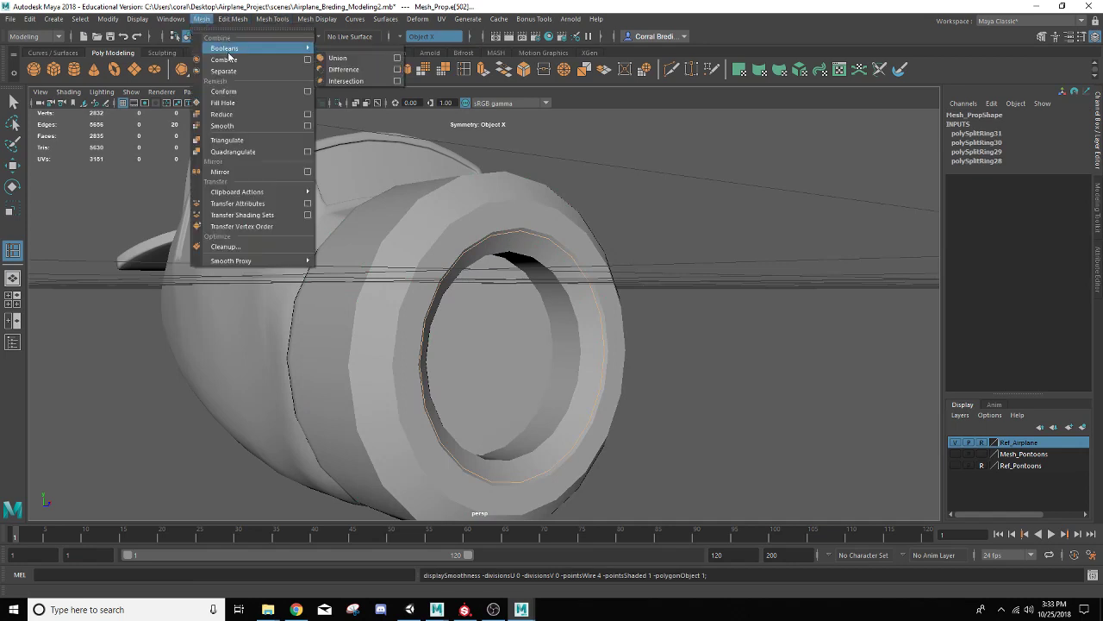
pyautogui.press('Escape')
pyautogui.press('F8')
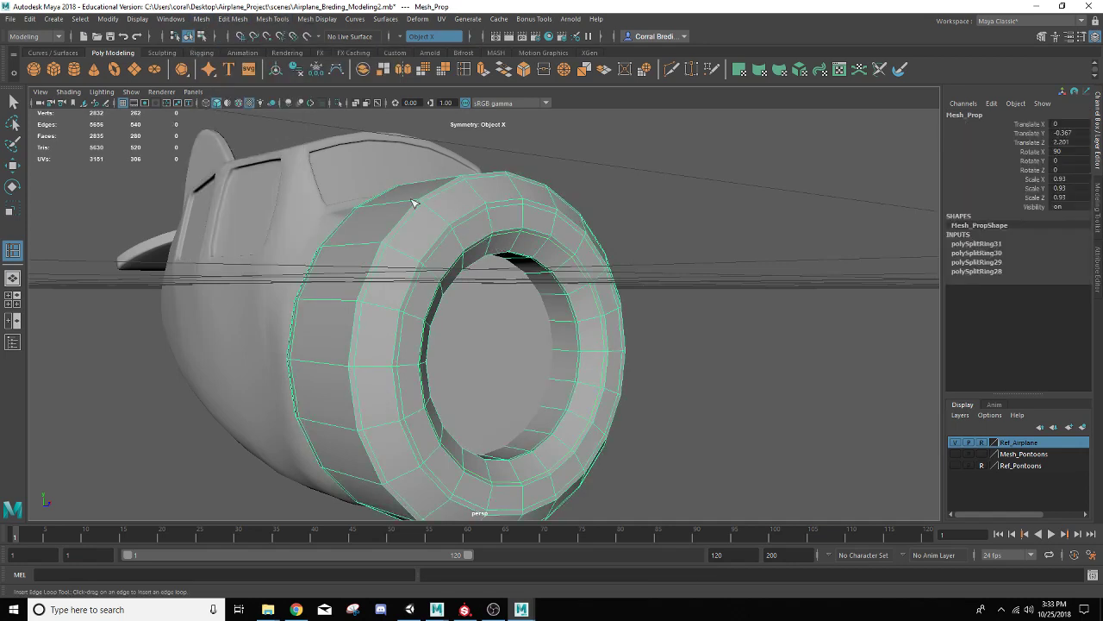
pyautogui.press('q')
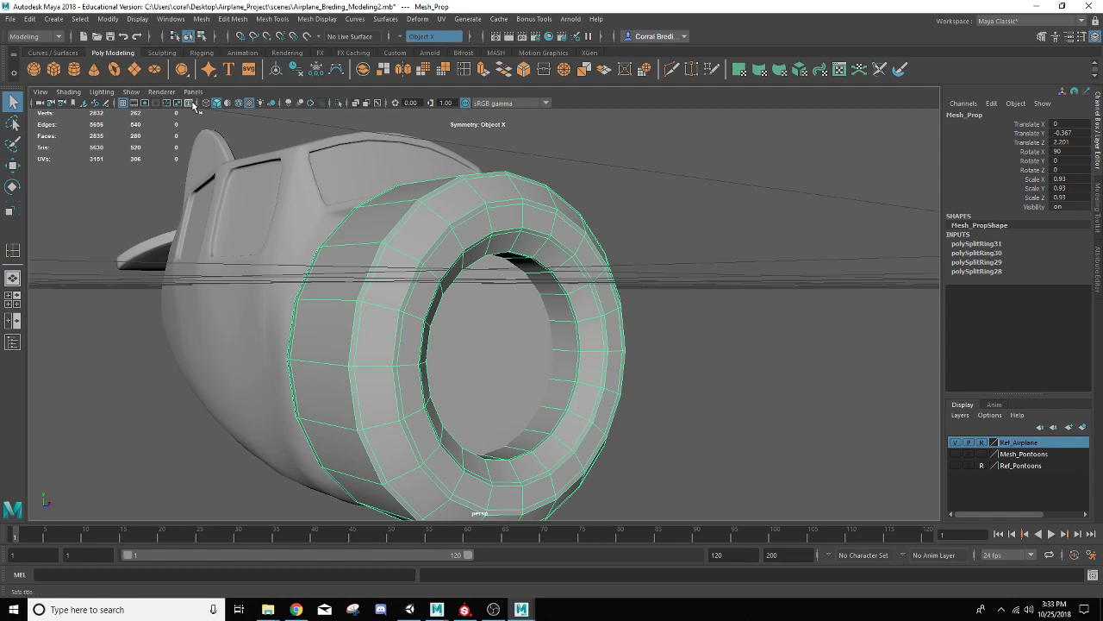
pyautogui.click(201, 18)
pyautogui.click(243, 127)
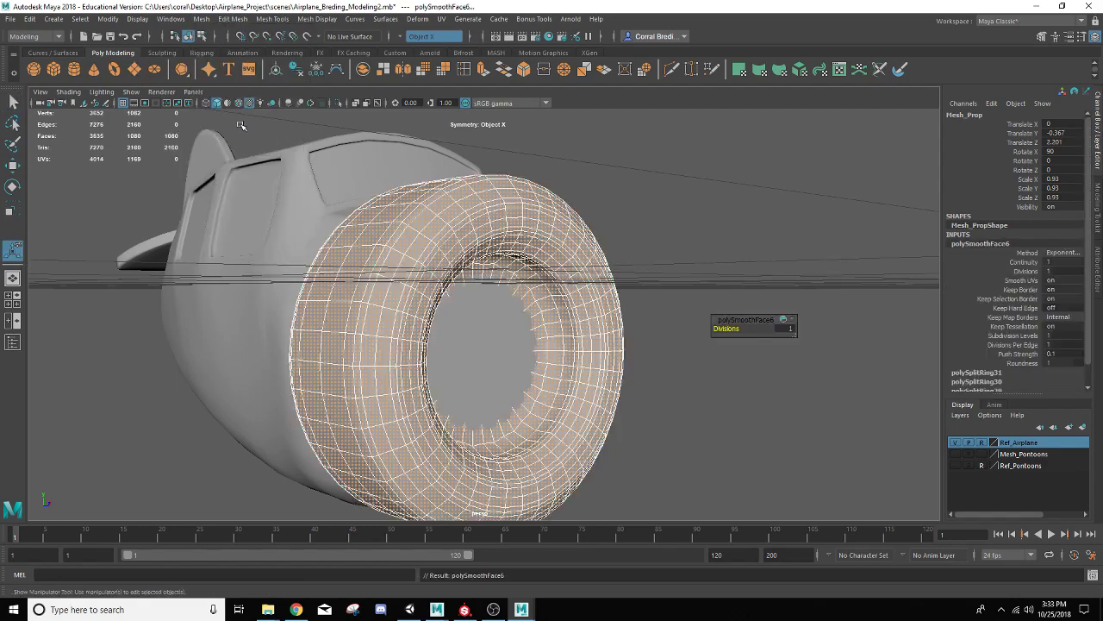
pyautogui.press('t')
pyautogui.click(653, 237)
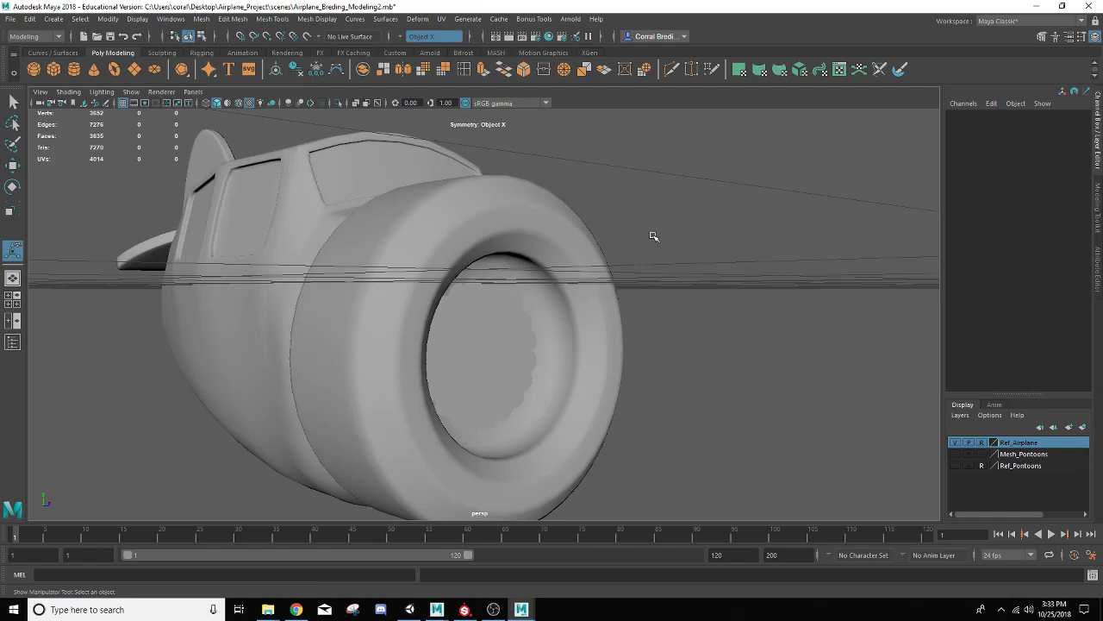
# - Undo the Smooth operation on the cowling
pyautogui.click(549, 276)
pyautogui.hotkey('ctrl', 'z')
pyautogui.hotkey('ctrl', 'z')
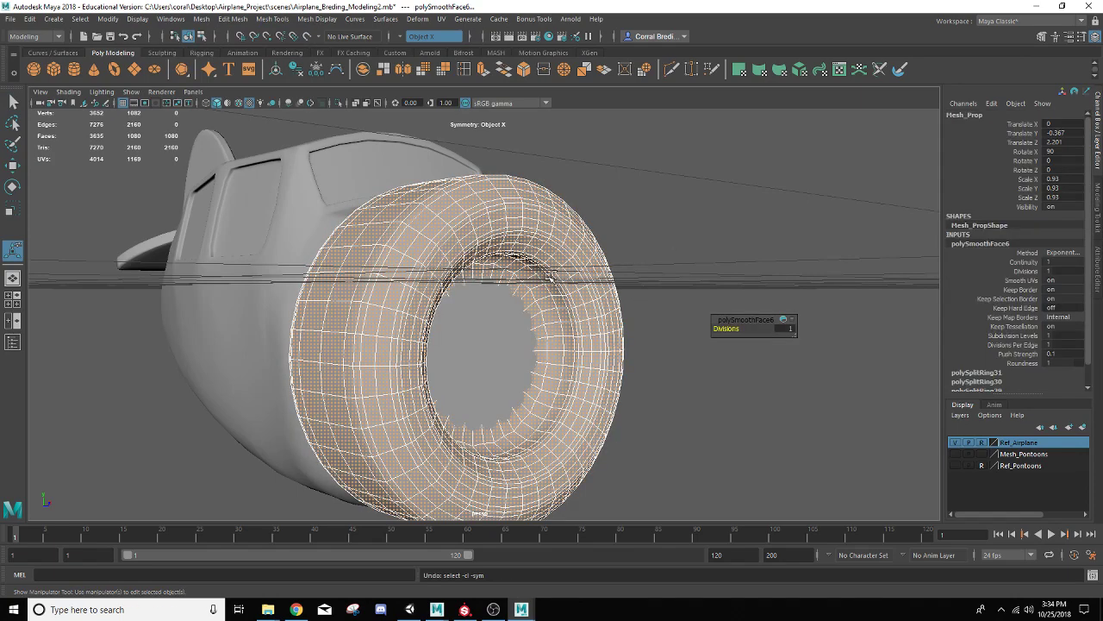
pyautogui.hotkey('ctrl', 'z')
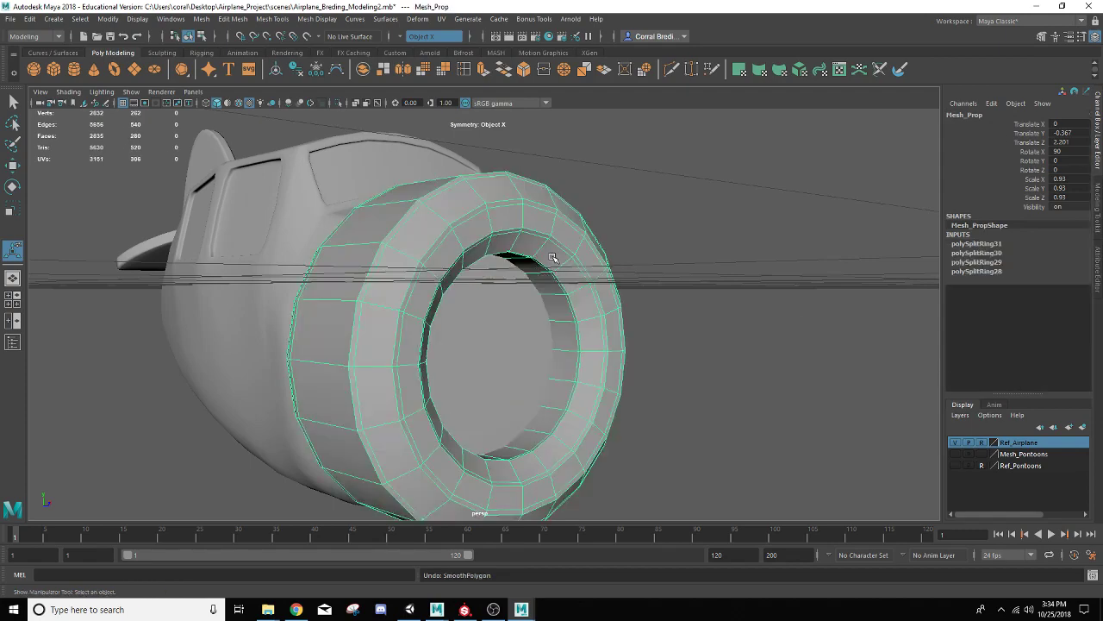
# - Insert an edge loop around the inner wall of the cowling's front opening, and return to object selection
pyautogui.moveTo(516, 207); pyautogui.dragTo(517, 227, button='right')
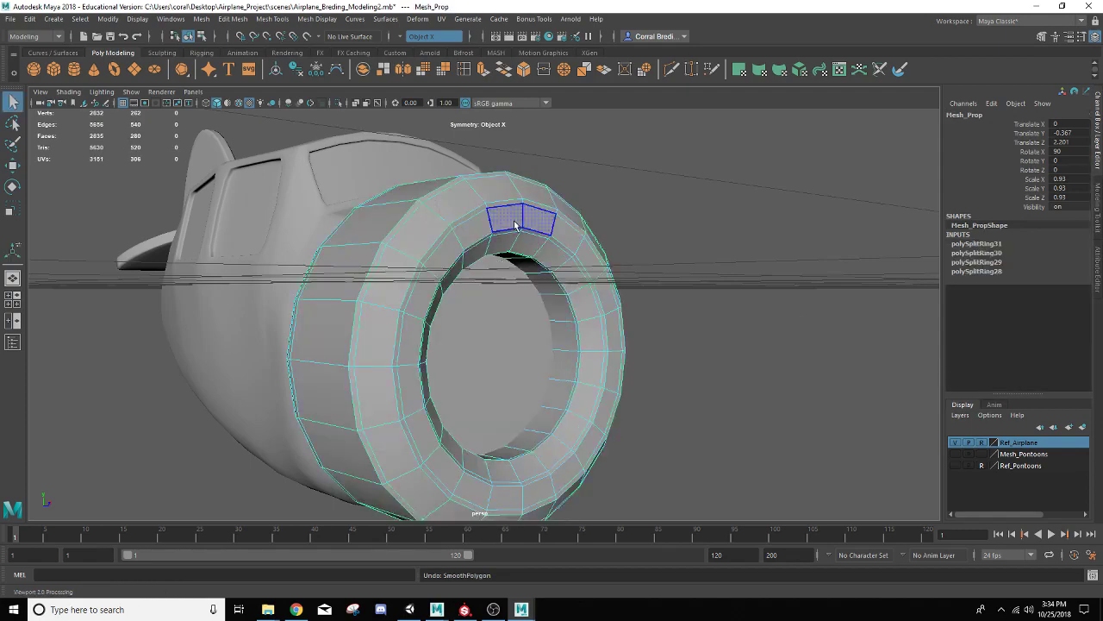
pyautogui.keyDown('alt'); pyautogui.moveTo(535, 295); pyautogui.dragTo(531, 268); pyautogui.keyUp('alt')
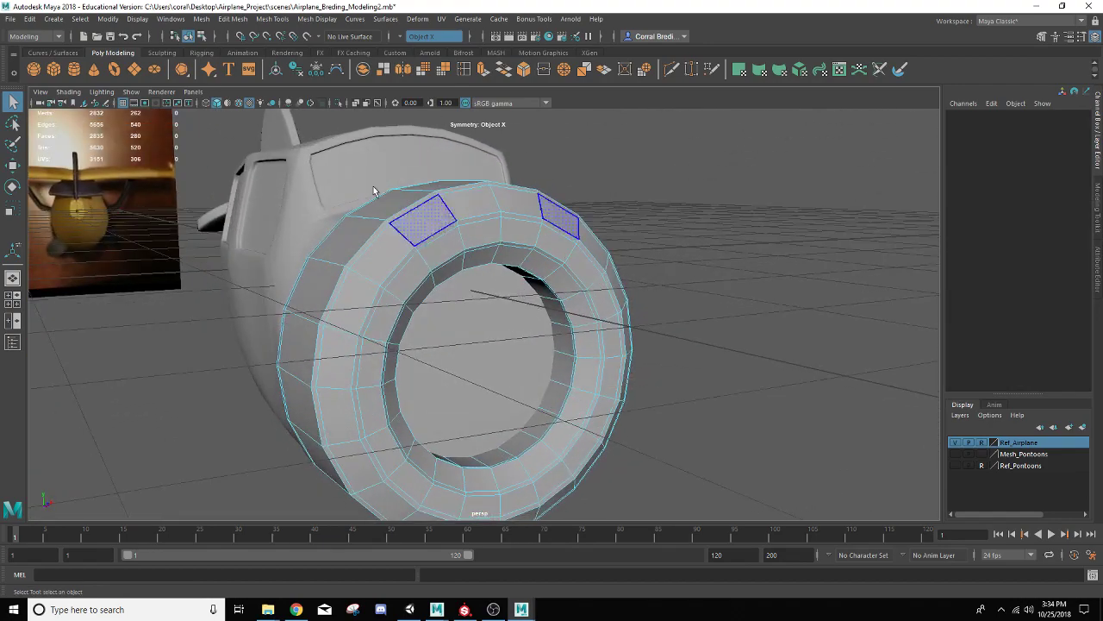
pyautogui.click(469, 74)
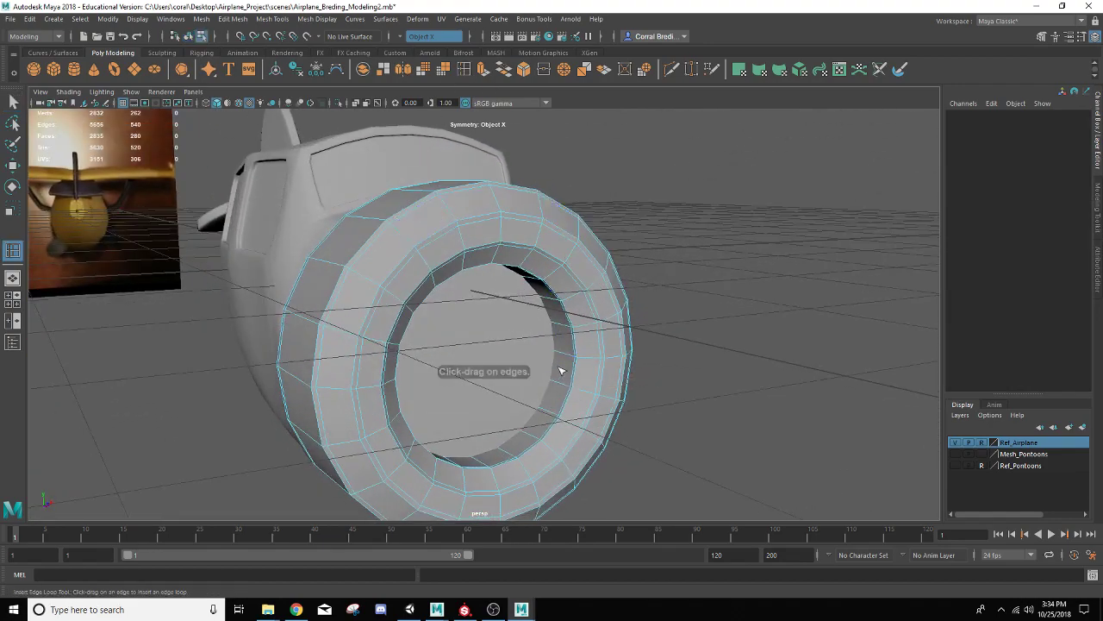
pyautogui.click(566, 357)
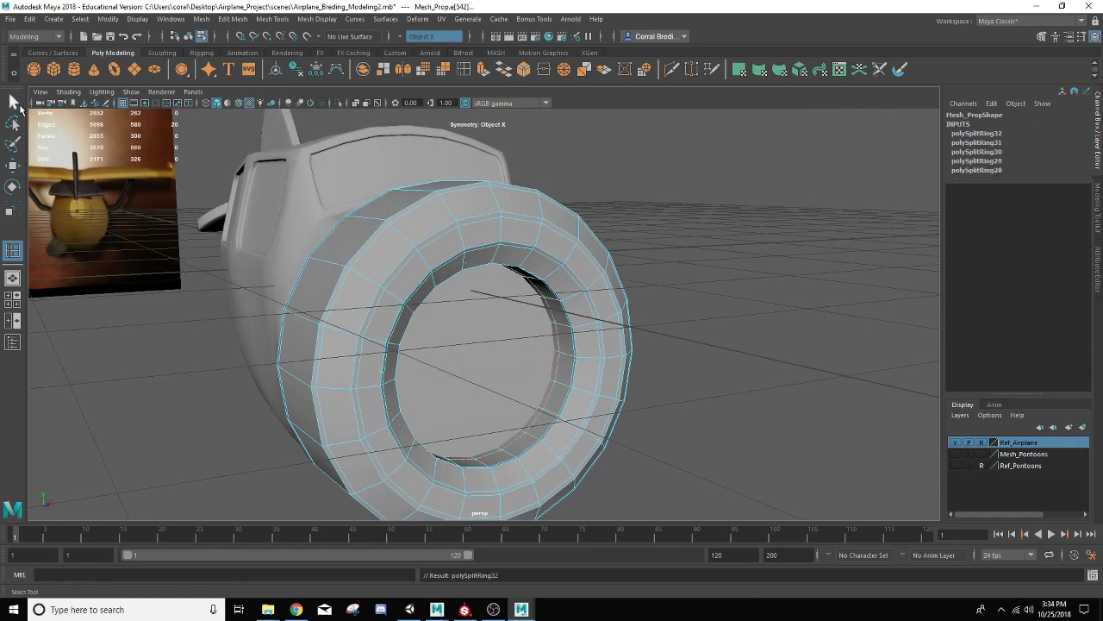
pyautogui.click(13, 102)
pyautogui.moveTo(517, 244); pyautogui.dragTo(570, 222, button='right')
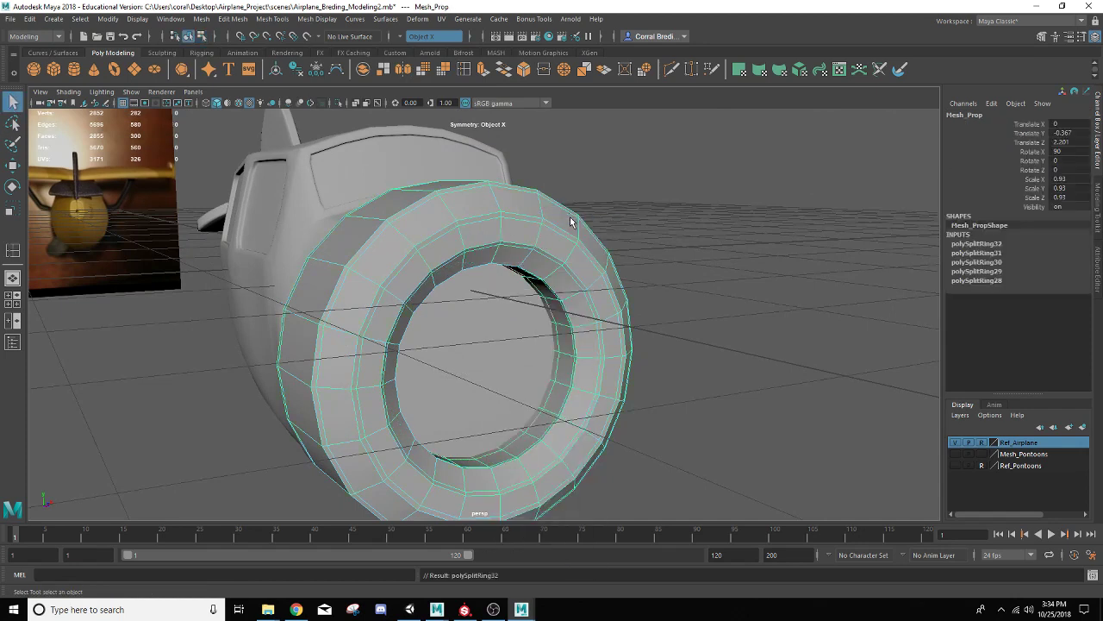
# - Apply Smooth to the cowling mesh with its added inner edge loop
pyautogui.click(208, 21)
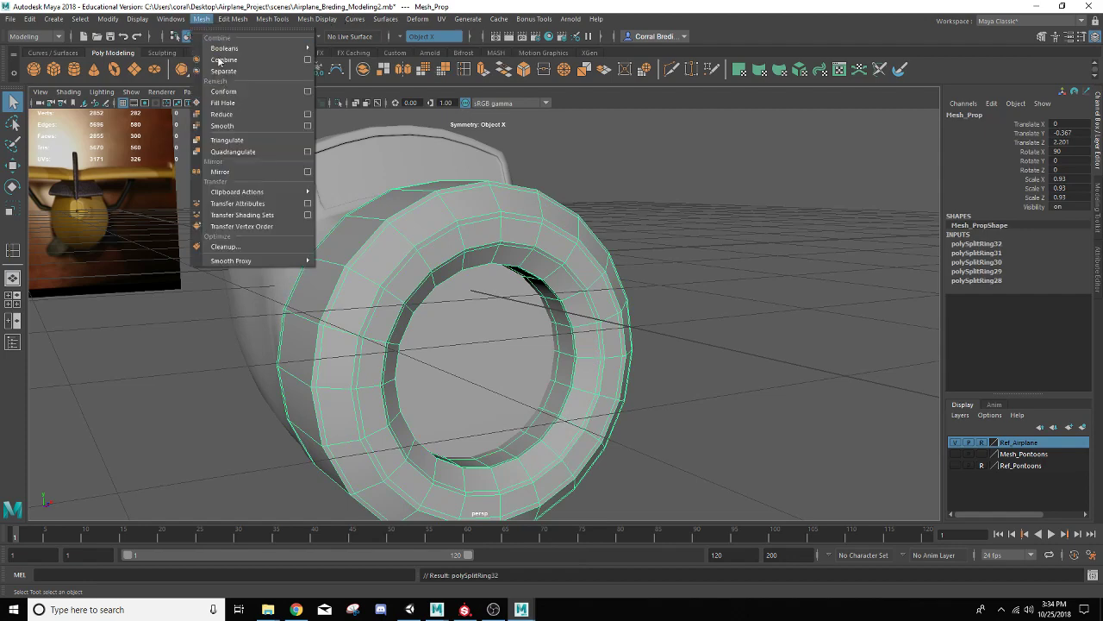
pyautogui.click(242, 128)
pyautogui.click(724, 156)
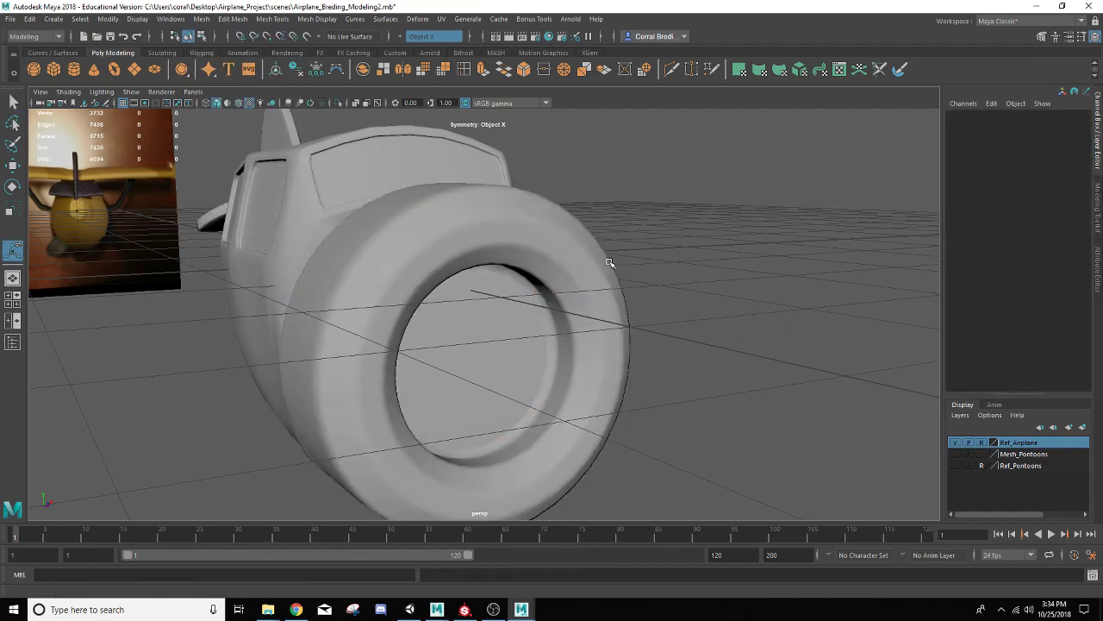
# - Select the smoothed cowling as an object and turn symmetry off
pyautogui.keyDown('alt'); pyautogui.moveTo(609, 262); pyautogui.dragTo(554, 254); pyautogui.keyUp('alt')
pyautogui.moveTo(553, 253); pyautogui.dragTo(575, 231, button='right')
pyautogui.click(559, 250)
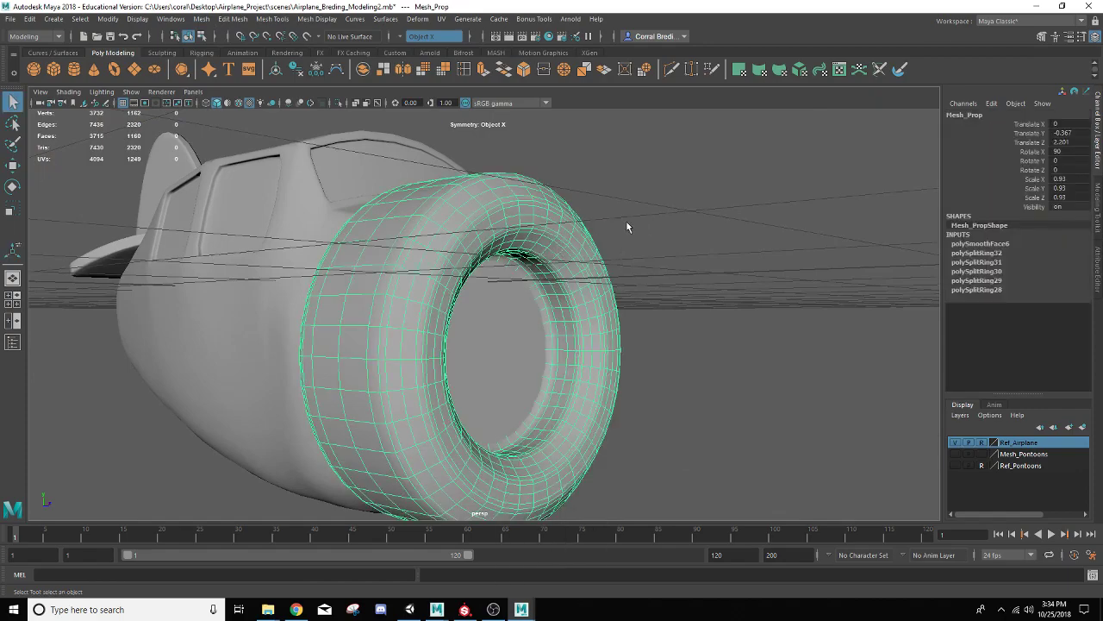
pyautogui.keyDown('alt'); pyautogui.moveTo(623, 227); pyautogui.dragTo(593, 214); pyautogui.keyUp('alt')
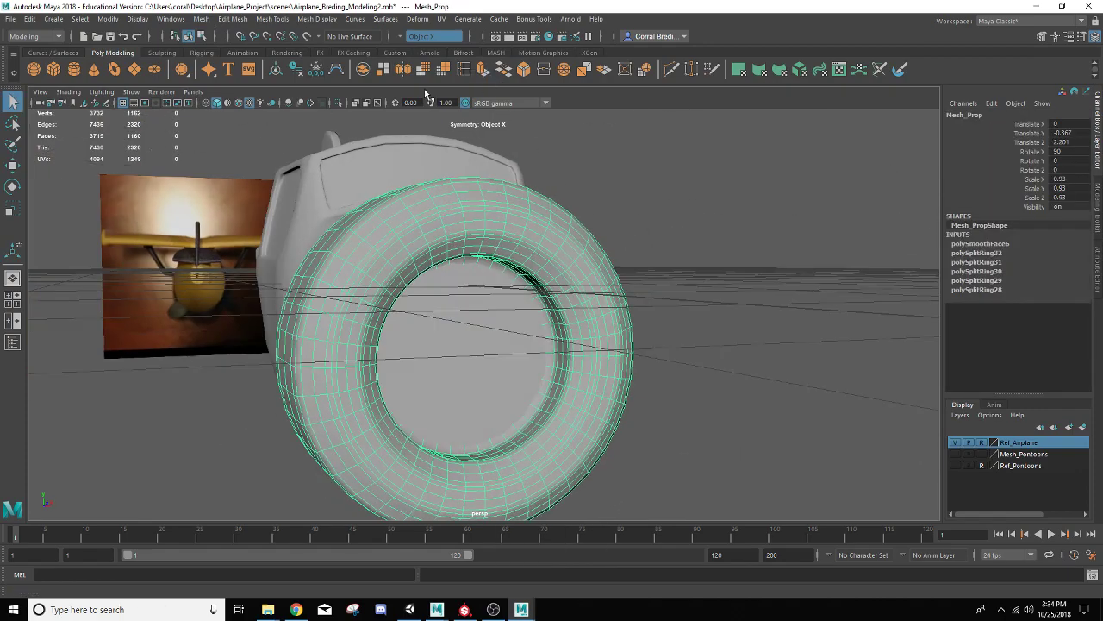
pyautogui.click(400, 41)
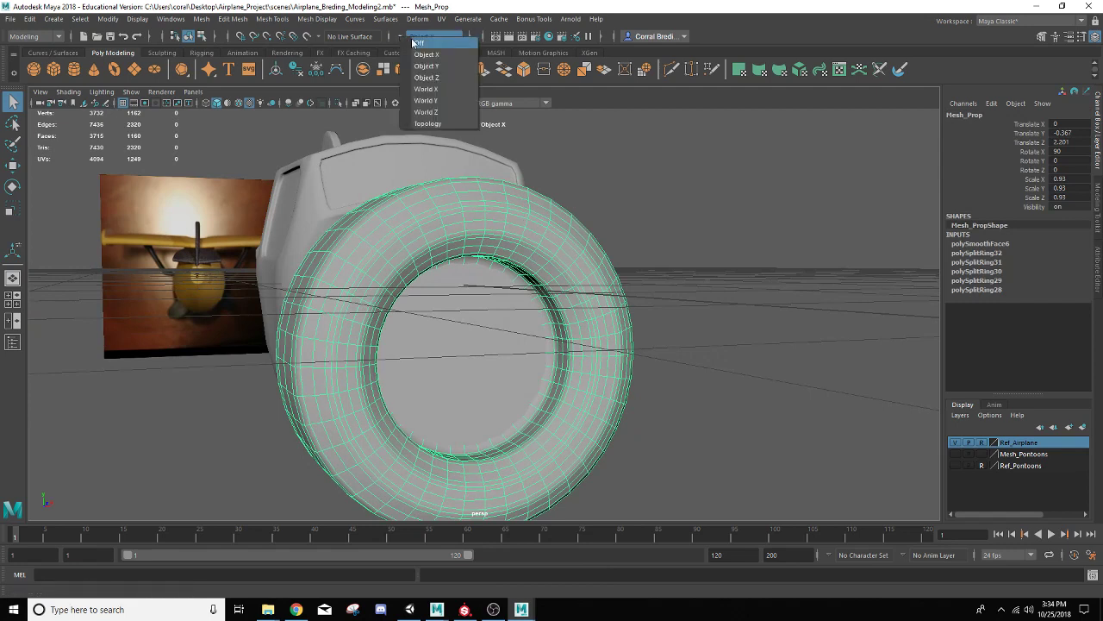
pyautogui.click(418, 41)
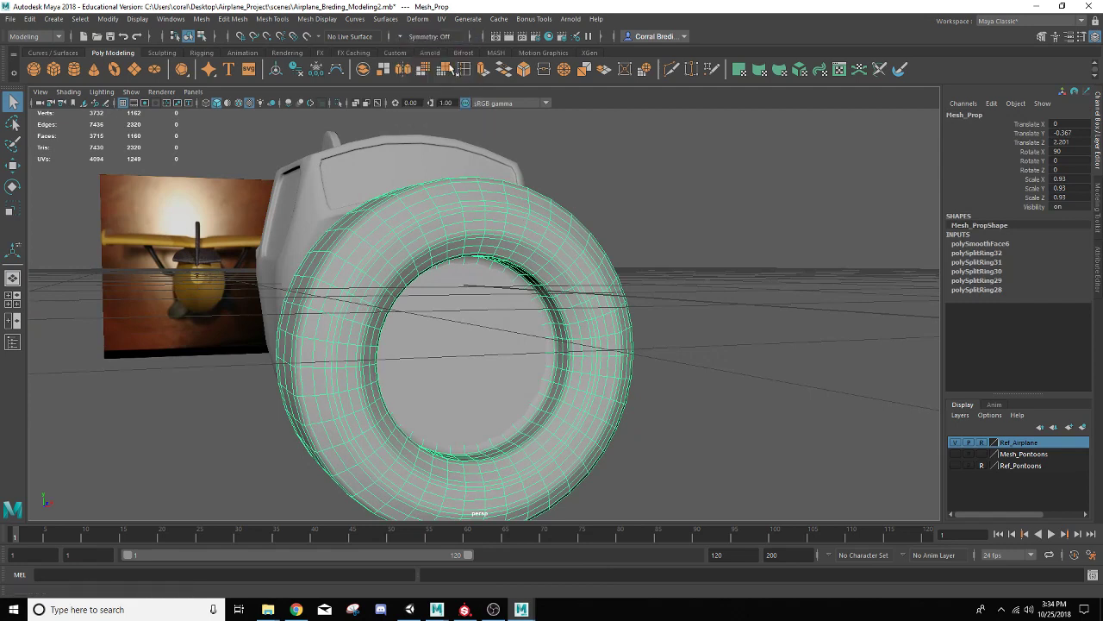
# - Deselect the cowling, create a polygon cylinder, move it forward to Translate Z about 1.535 and scale it uniformly to about 0.168
pyautogui.click(662, 197)
pyautogui.scroll(-3, 661, 192)
pyautogui.keyDown('alt'); pyautogui.moveTo(406, 336); pyautogui.dragTo(425, 356); pyautogui.keyUp('alt')
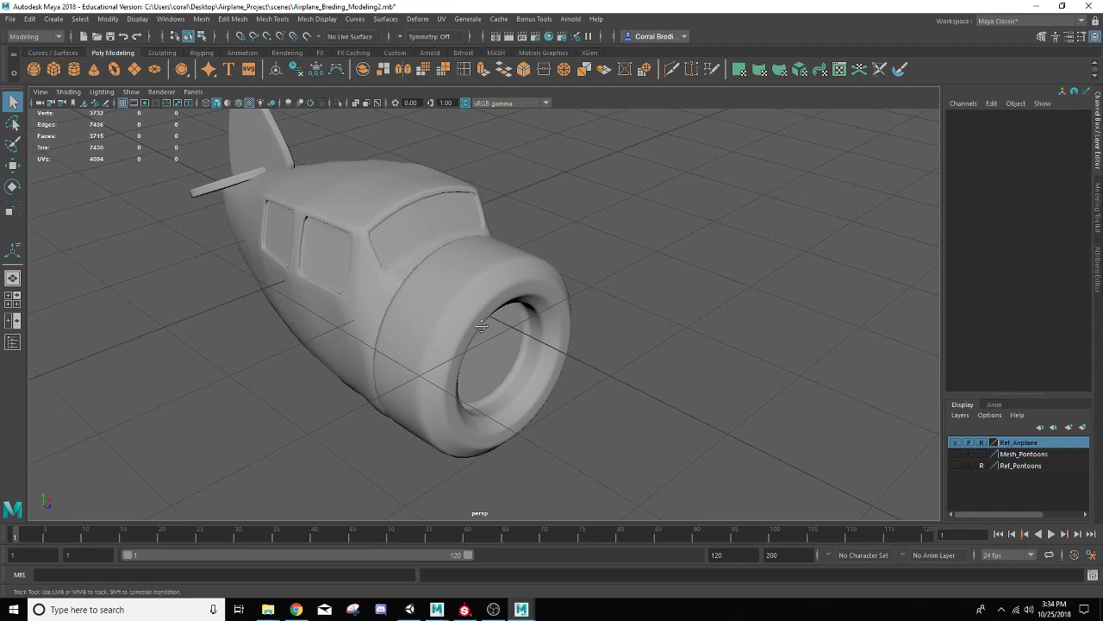
pyautogui.keyDown('alt'); pyautogui.moveTo(412, 315); pyautogui.dragTo(508, 323); pyautogui.keyUp('alt')
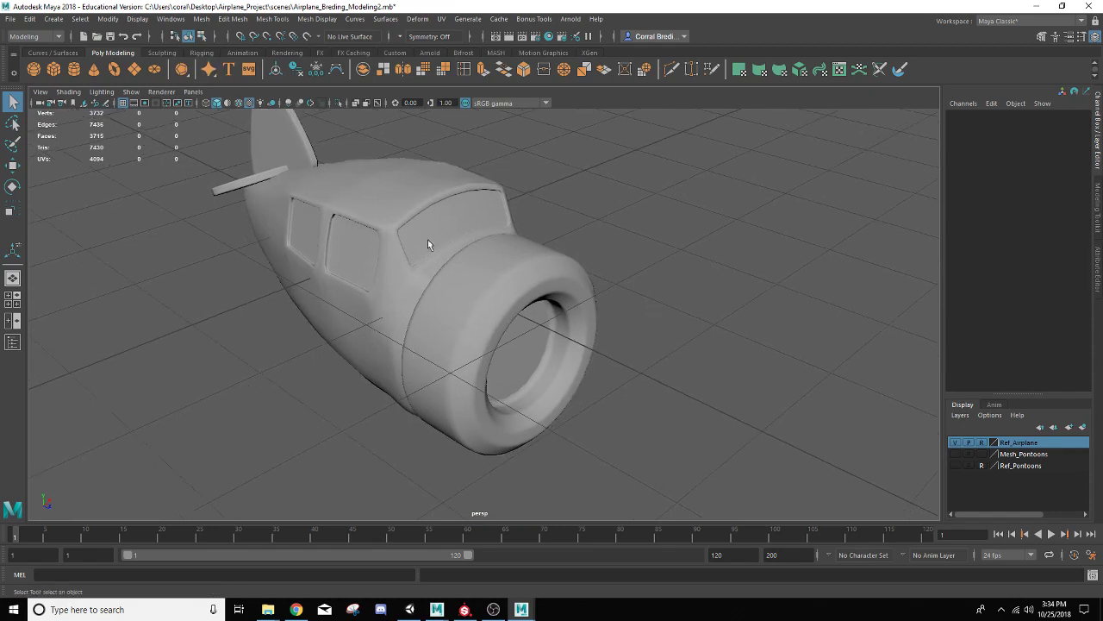
pyautogui.click(74, 69)
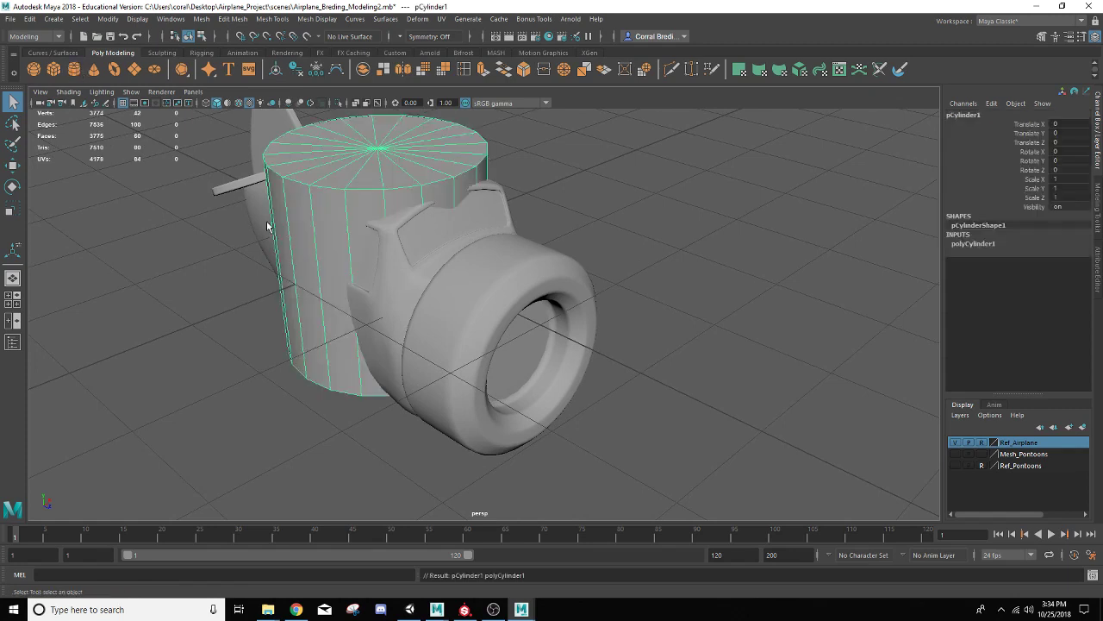
pyautogui.press('w')
pyautogui.moveTo(421, 267); pyautogui.dragTo(328, 343)
pyautogui.press('r')
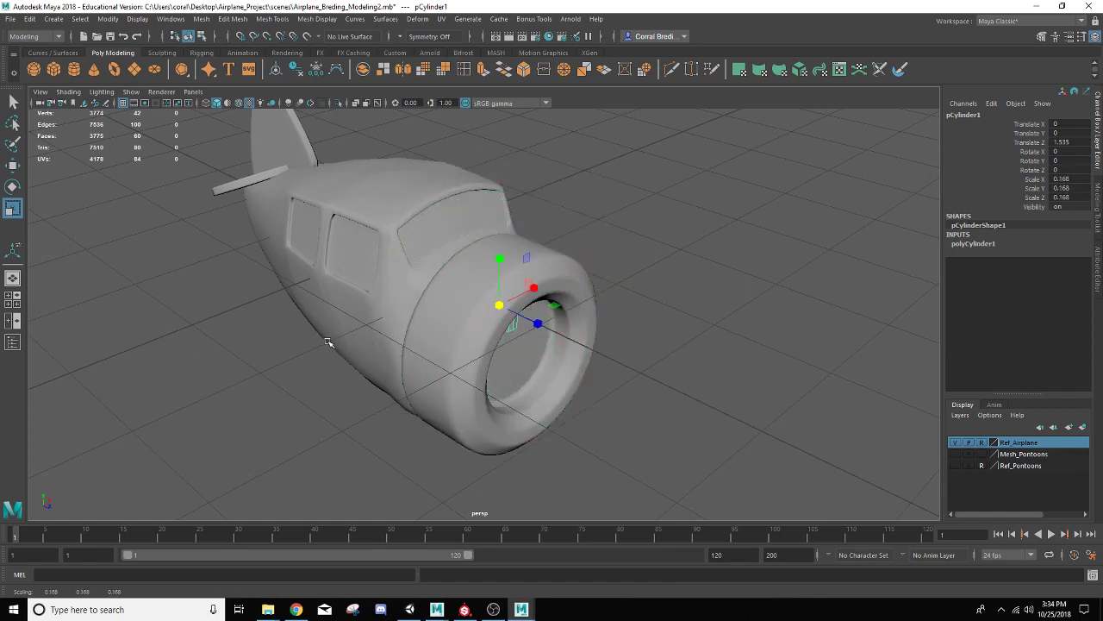
# - Move the cylinder forward to Translate Z about 2.393 and shrink it uniformly to a scale of about 0.057
pyautogui.press('w')
pyautogui.moveTo(538, 325); pyautogui.dragTo(550, 352)
pyautogui.press('r')
pyautogui.press('f')
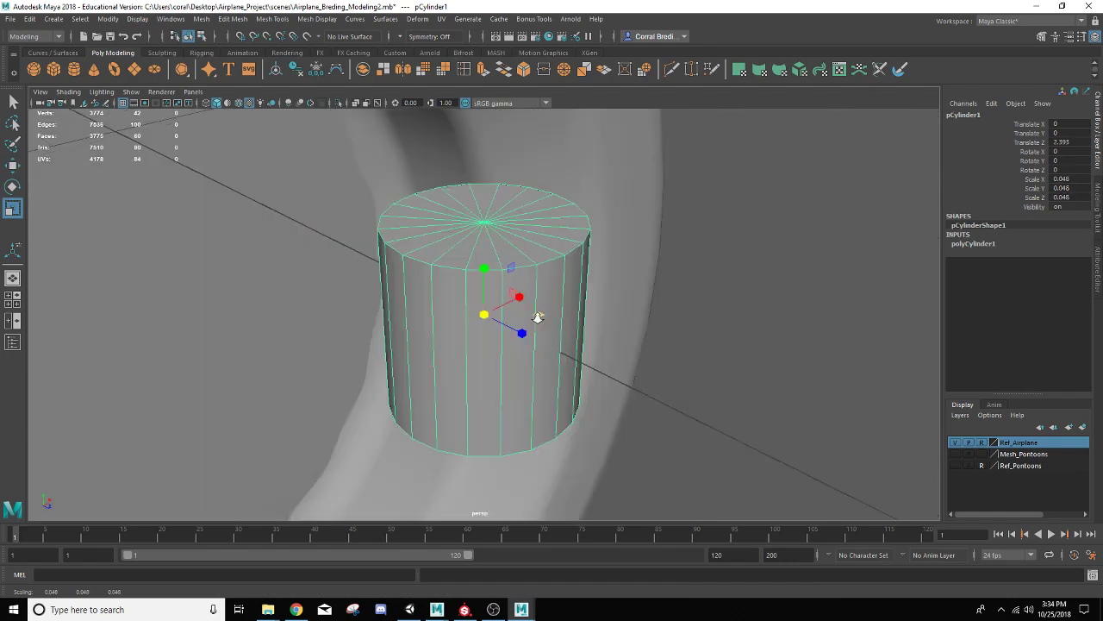
pyautogui.scroll(-5, 537, 317)
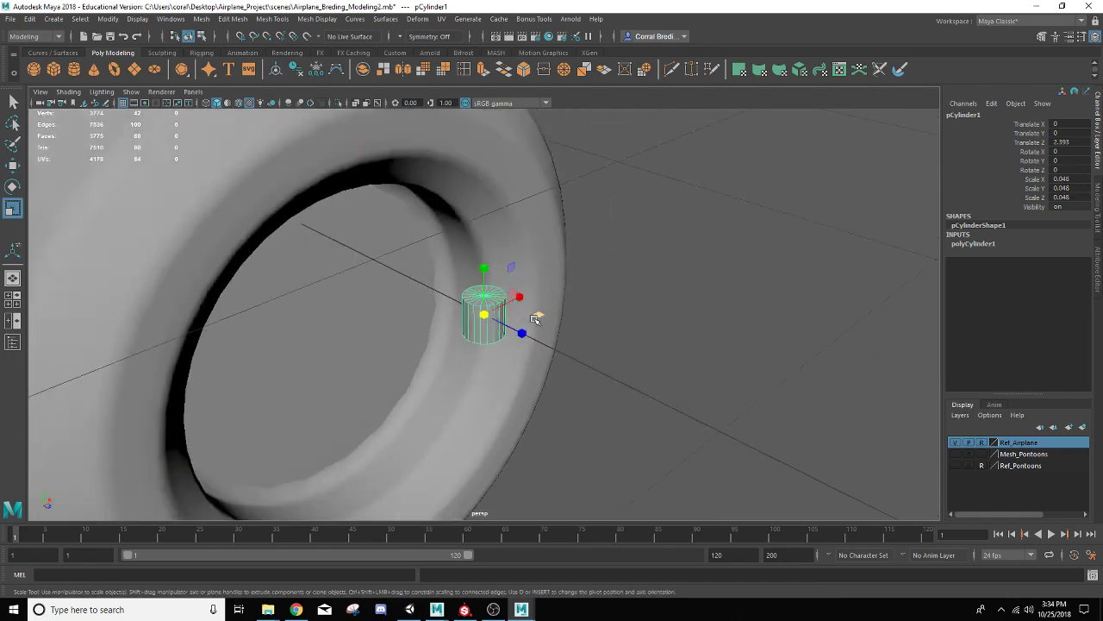
pyautogui.keyDown('alt'); pyautogui.moveTo(465, 306); pyautogui.dragTo(430, 231); pyautogui.keyUp('alt')
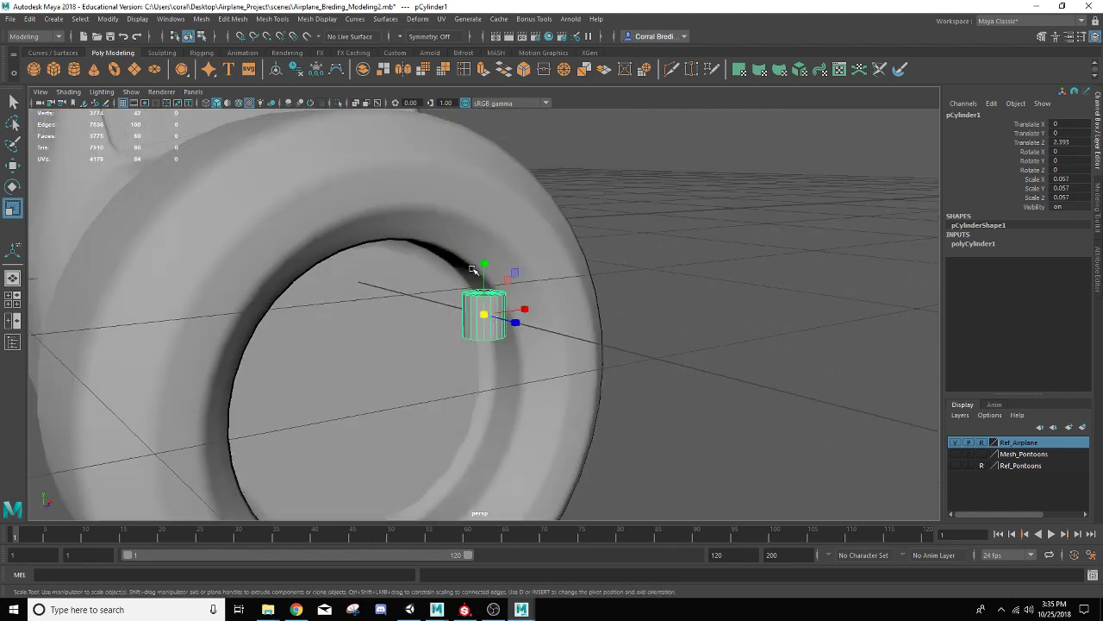
# - Stretch the cylinder vertically, move it back inside the cowling opening to Translate Z about 1.81, and adjust its scale to about 0.053, 0.261, 0.053
pyautogui.moveTo(484, 264); pyautogui.dragTo(520, 184)
pyautogui.moveTo(485, 261)
pyautogui.mouseDown()
pyautogui.moveTo(485, 236)
pyautogui.moveTo(481, 253)
pyautogui.mouseUp()
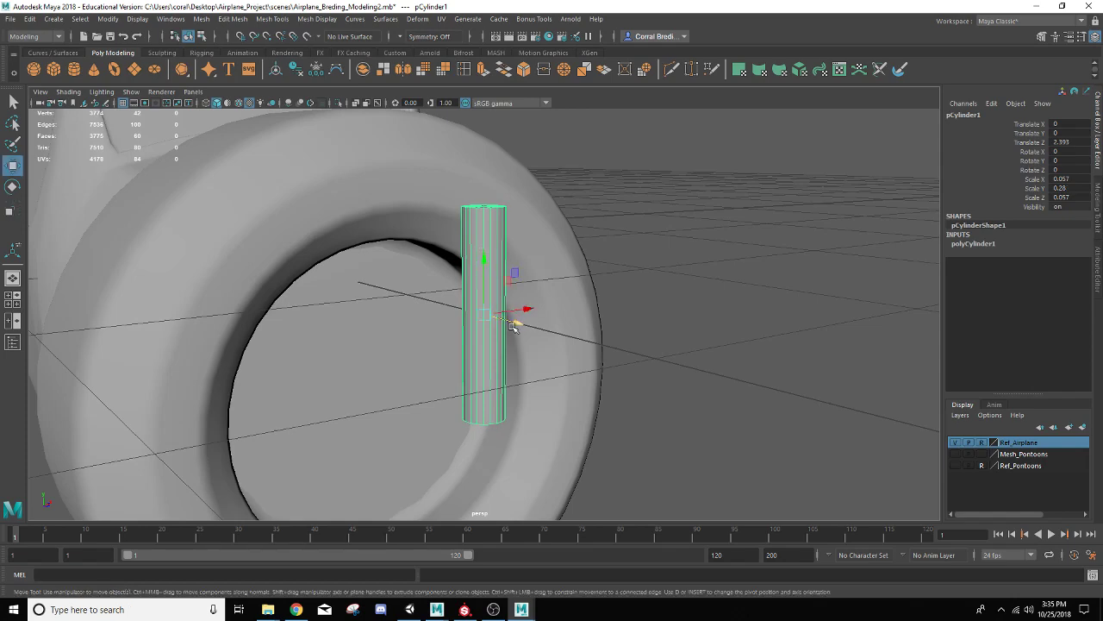
pyautogui.press('w')
pyautogui.moveTo(514, 322); pyautogui.dragTo(405, 291)
pyautogui.keyDown('alt'); pyautogui.moveTo(406, 292); pyautogui.dragTo(369, 279); pyautogui.keyUp('alt')
pyautogui.press('r')
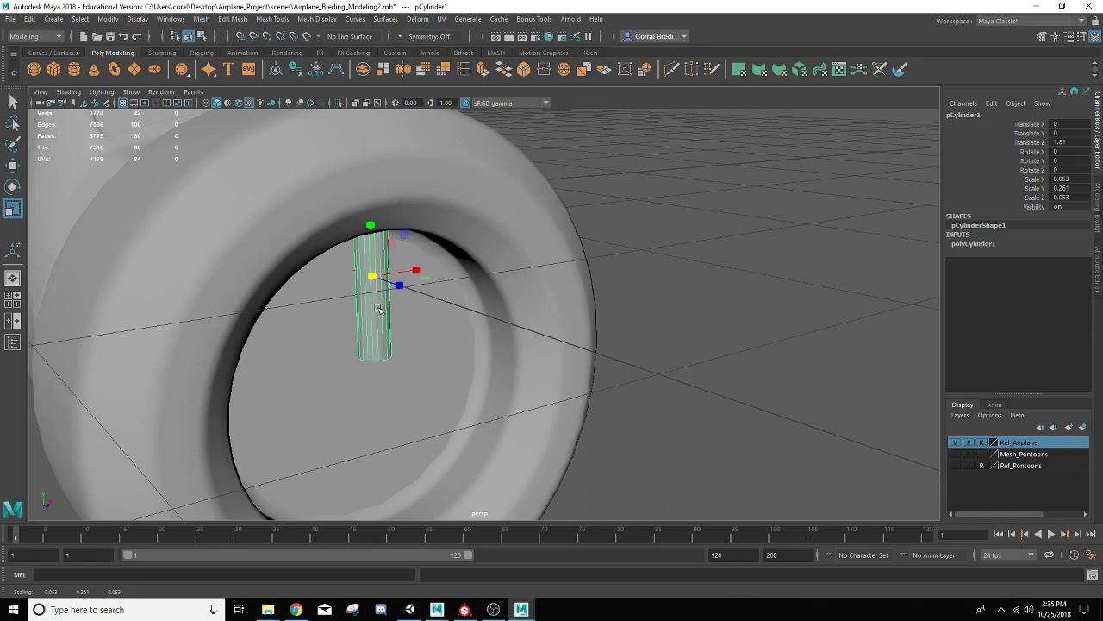
# - Isolate the cylinder and lower its top vertices to shorten it, returning to object selection
pyautogui.click(339, 104)
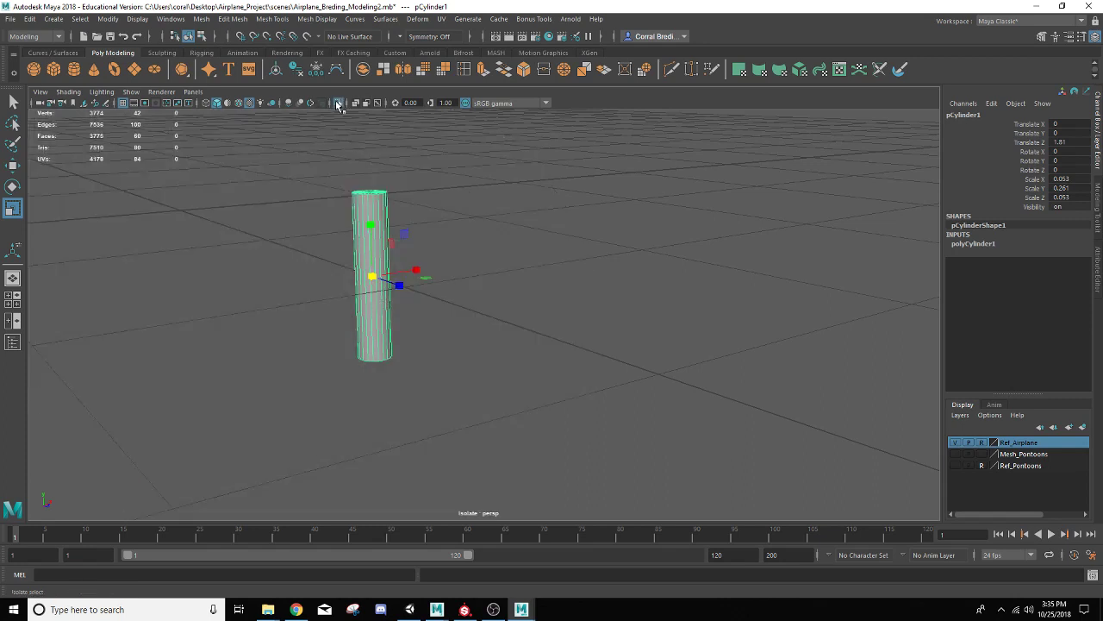
pyautogui.moveTo(366, 206); pyautogui.dragTo(308, 203, button='right')
pyautogui.moveTo(339, 168); pyautogui.dragTo(431, 241)
pyautogui.press('w')
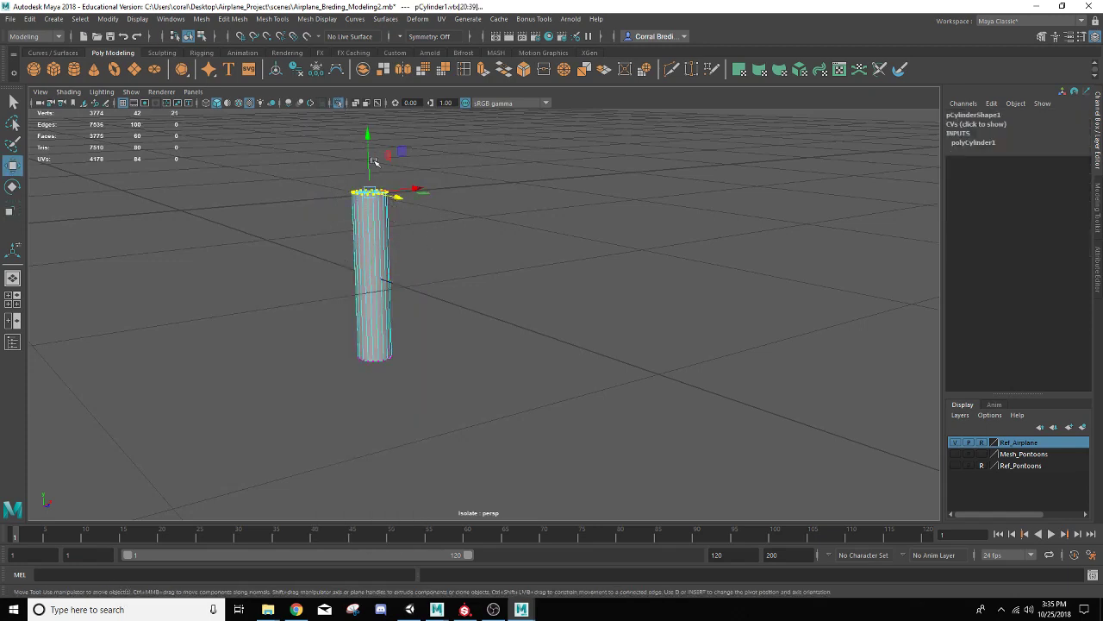
pyautogui.moveTo(373, 161); pyautogui.dragTo(373, 184)
pyautogui.moveTo(369, 256); pyautogui.dragTo(392, 245, button='right')
pyautogui.click(338, 102)
pyautogui.click(338, 102)
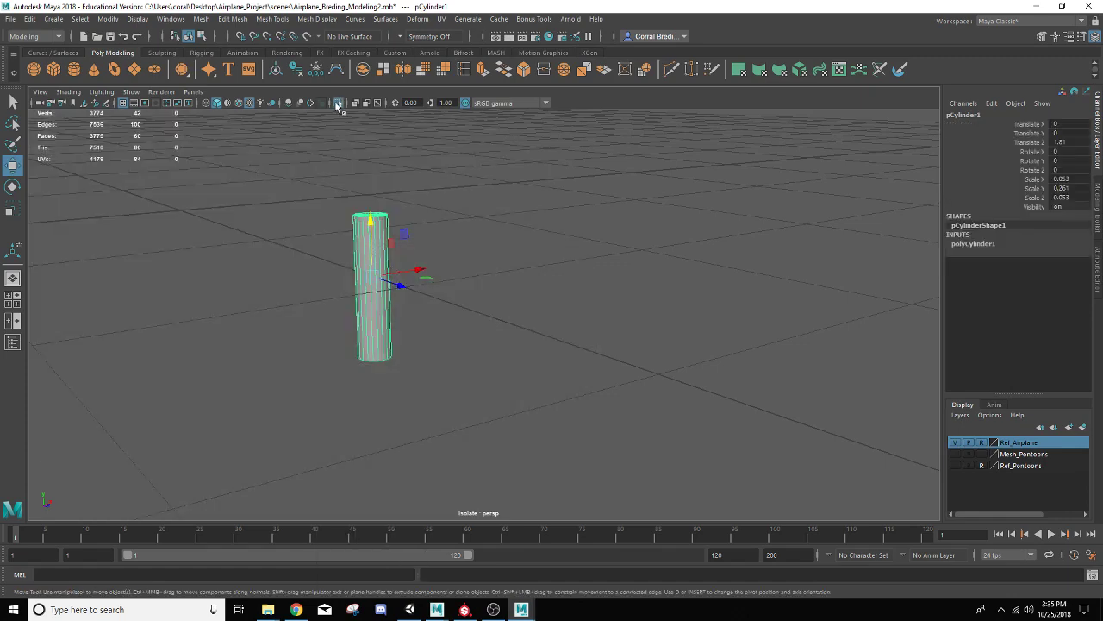
# - Insert 10 evenly spaced edge loops along the cylinder using the Insert Edge Loop Tool's Multiple edge loops option
pyautogui.scroll(3, 362, 266)
pyautogui.keyDown('alt'); pyautogui.moveTo(350, 264); pyautogui.dragTo(514, 291); pyautogui.keyUp('alt')
pyautogui.scroll(4, 569, 303)
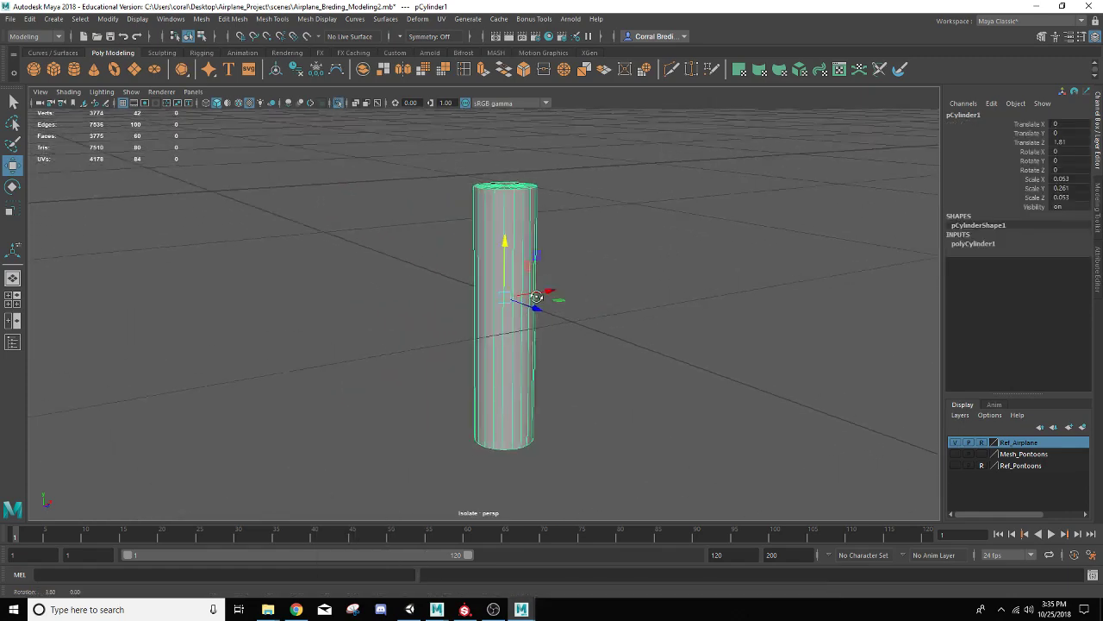
pyautogui.keyDown('alt'); pyautogui.moveTo(600, 316); pyautogui.dragTo(458, 211); pyautogui.keyUp('alt')
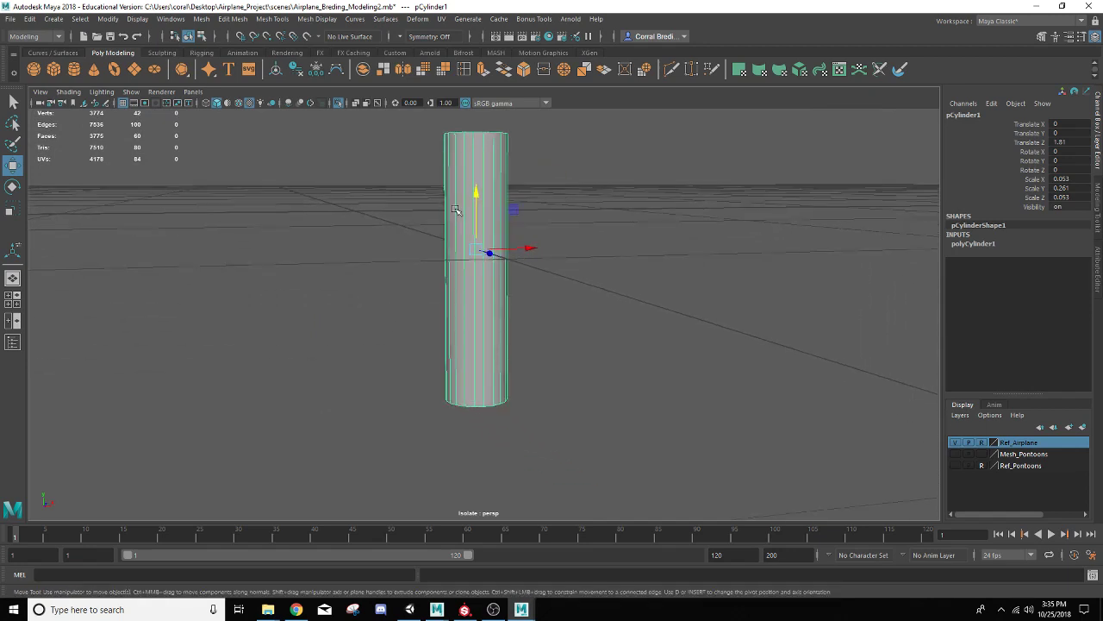
pyautogui.doubleClick(463, 69)
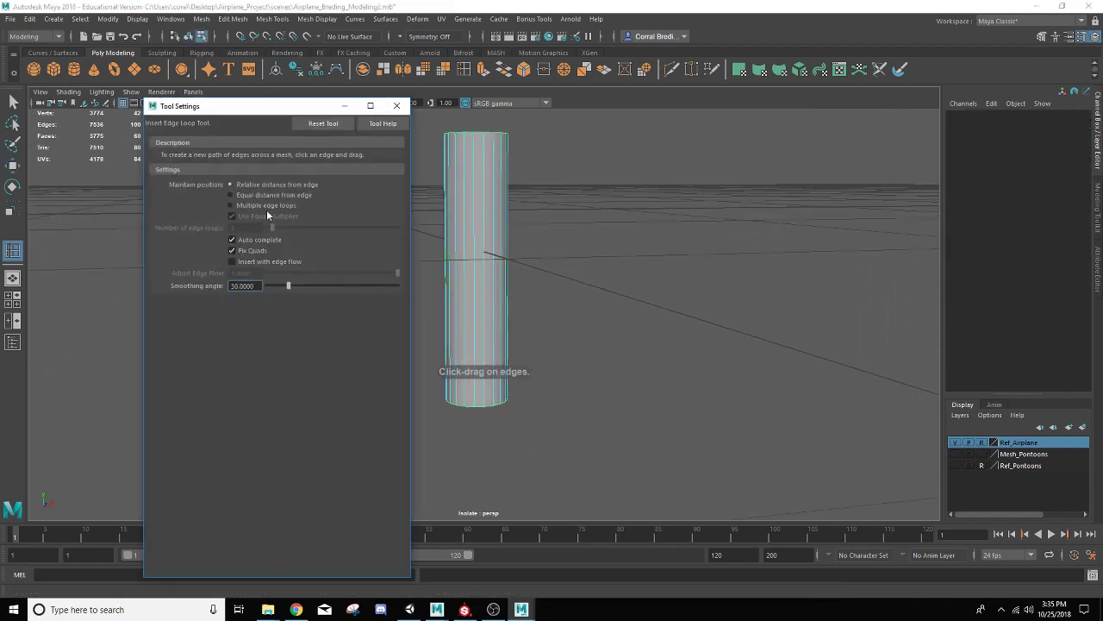
pyautogui.click(231, 205)
pyautogui.click(246, 228)
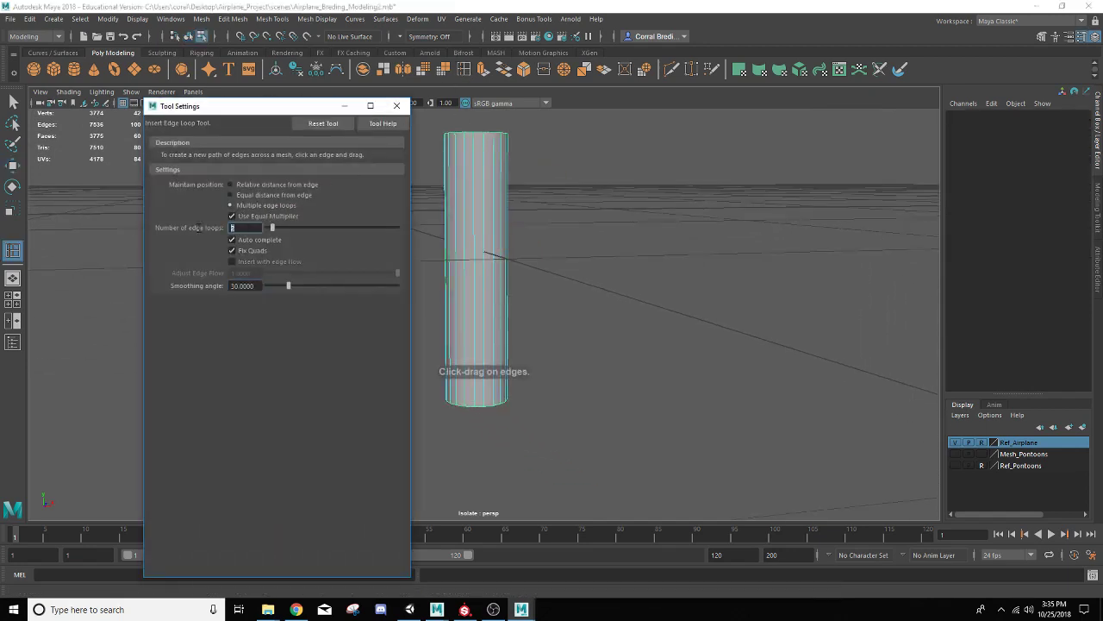
pyautogui.write('10')
pyautogui.press('Return')
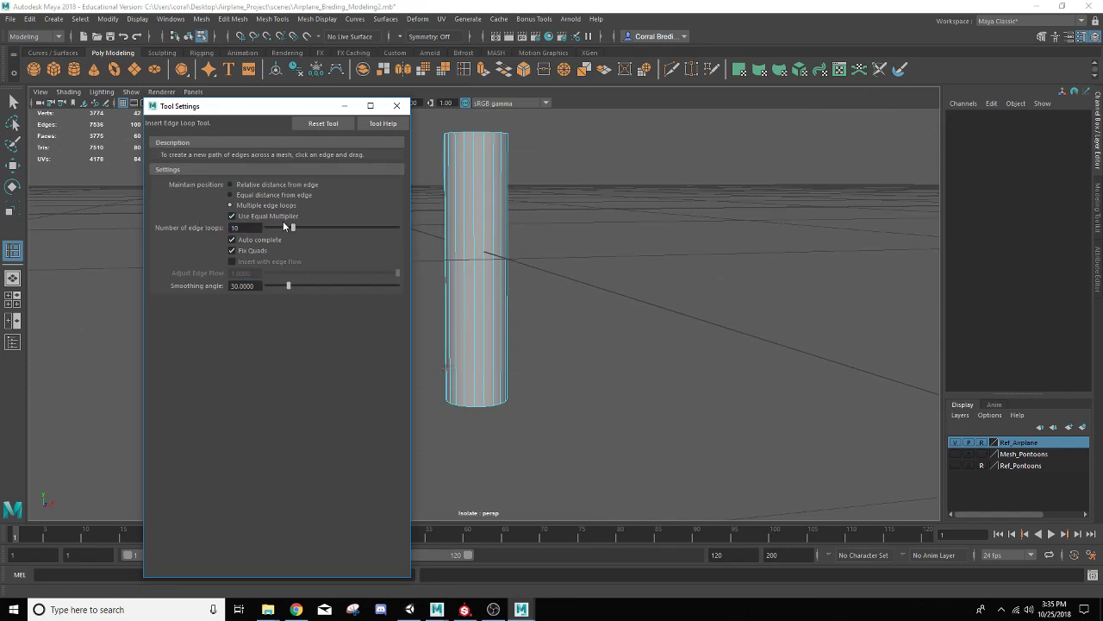
pyautogui.click(475, 234)
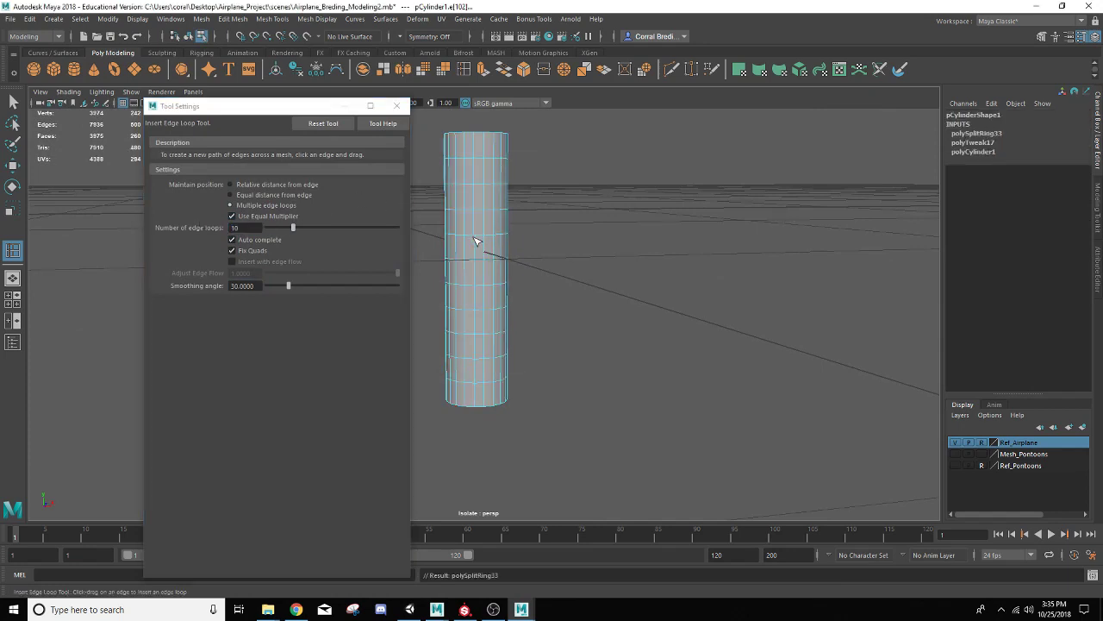
pyautogui.click(396, 105)
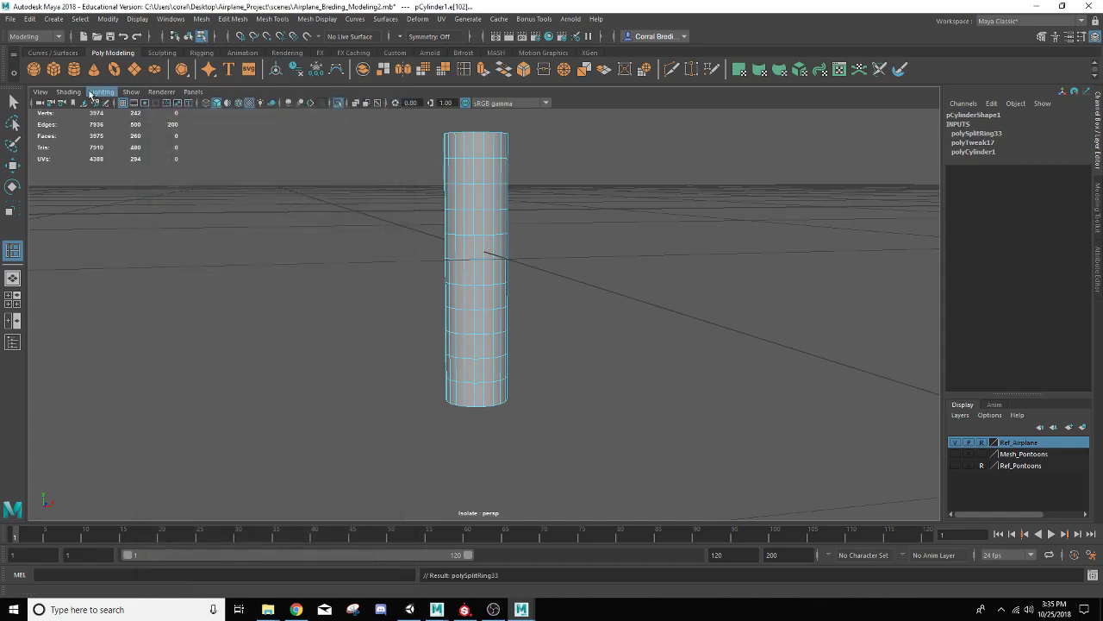
pyautogui.click(14, 102)
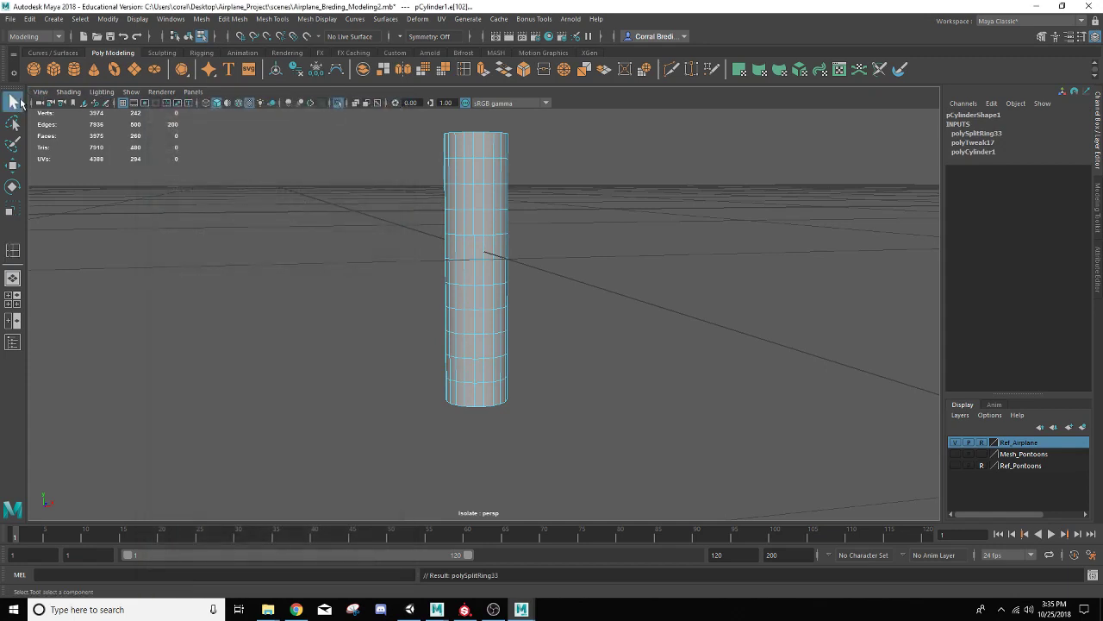
# - Extrude six alternating face rings of the cylinder, including both end rings, outward with a Local Translate Z of about 0.02
pyautogui.moveTo(485, 145); pyautogui.dragTo(484, 165, button='right')
pyautogui.click(487, 151)
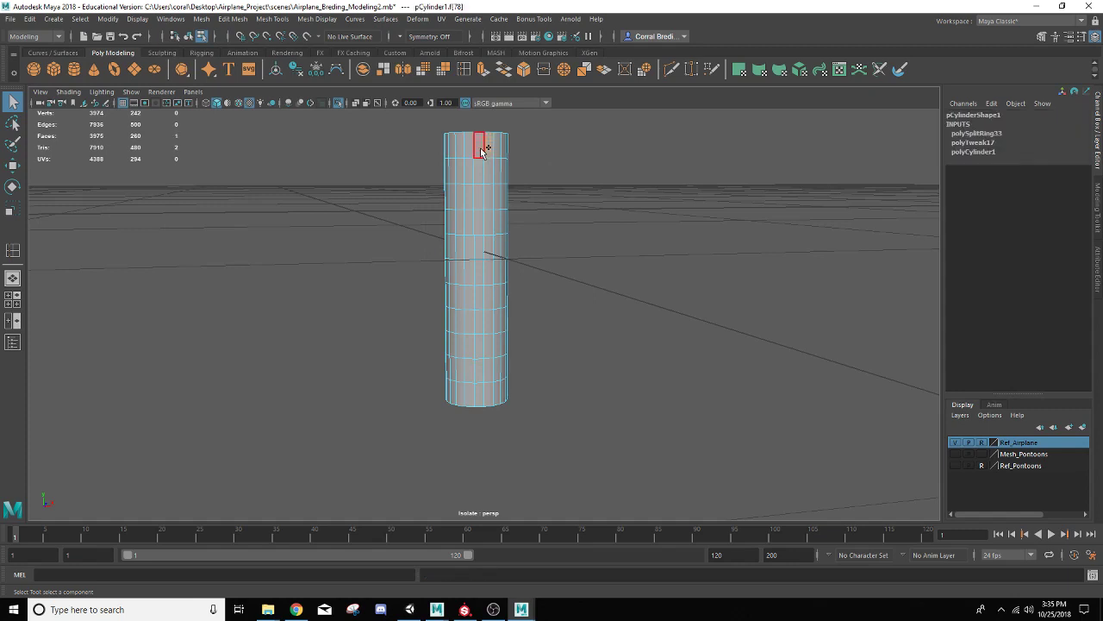
pyautogui.doubleClick(480, 150)
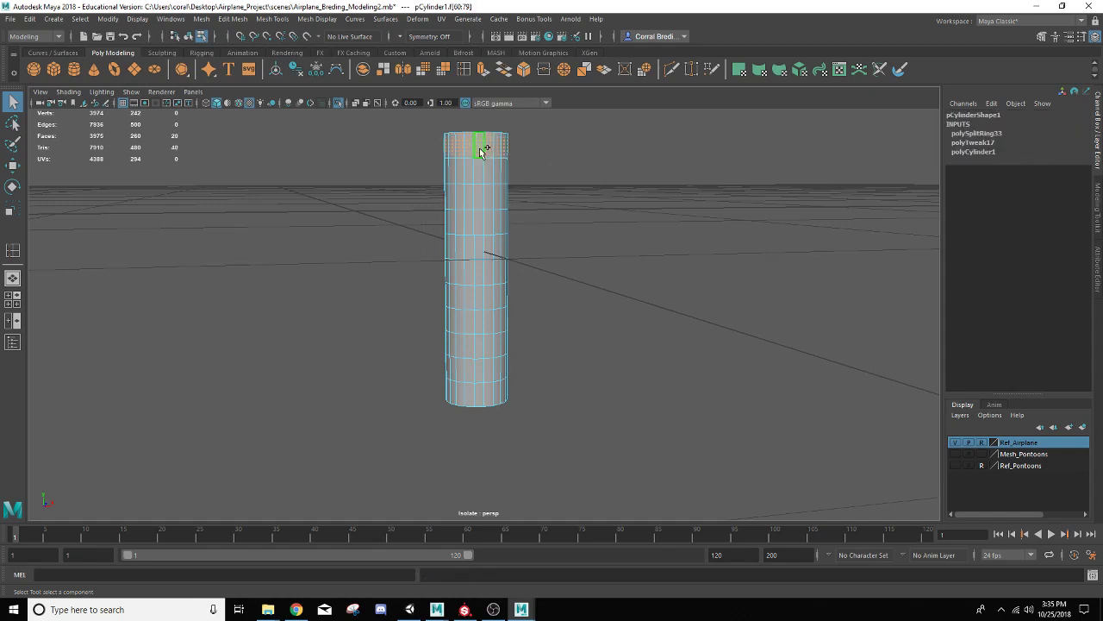
pyautogui.keyDown('shift'); pyautogui.click(489, 200); pyautogui.keyUp('shift')
pyautogui.keyDown('shift'); pyautogui.doubleClick(480, 200); pyautogui.keyUp('shift')
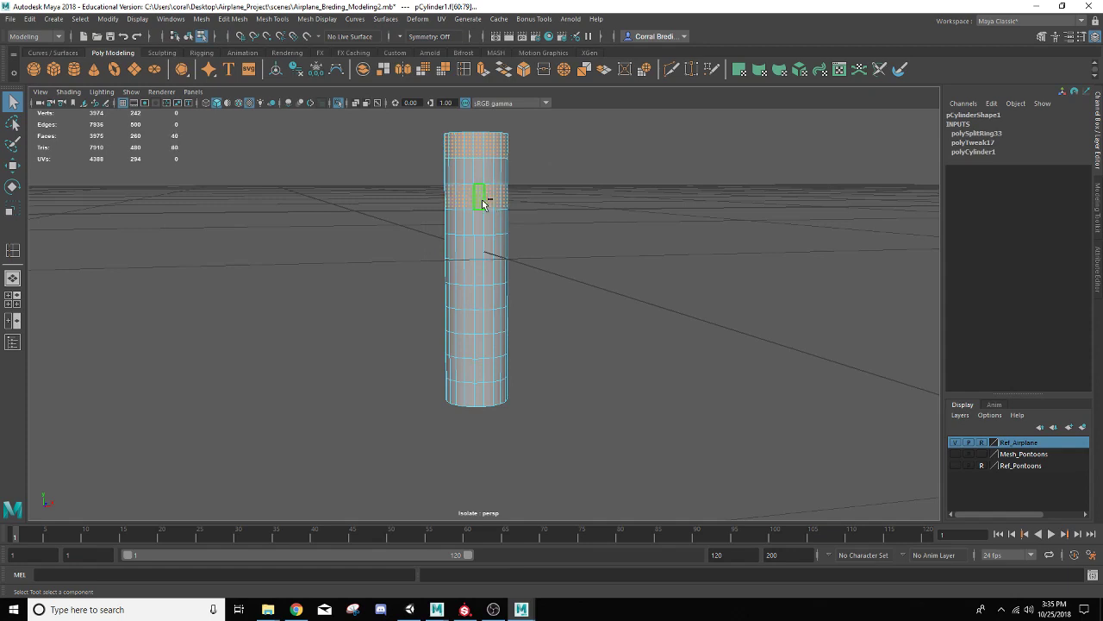
pyautogui.keyDown('shift'); pyautogui.doubleClick(481, 246); pyautogui.keyUp('shift')
pyautogui.keyDown('shift'); pyautogui.doubleClick(480, 300); pyautogui.keyUp('shift')
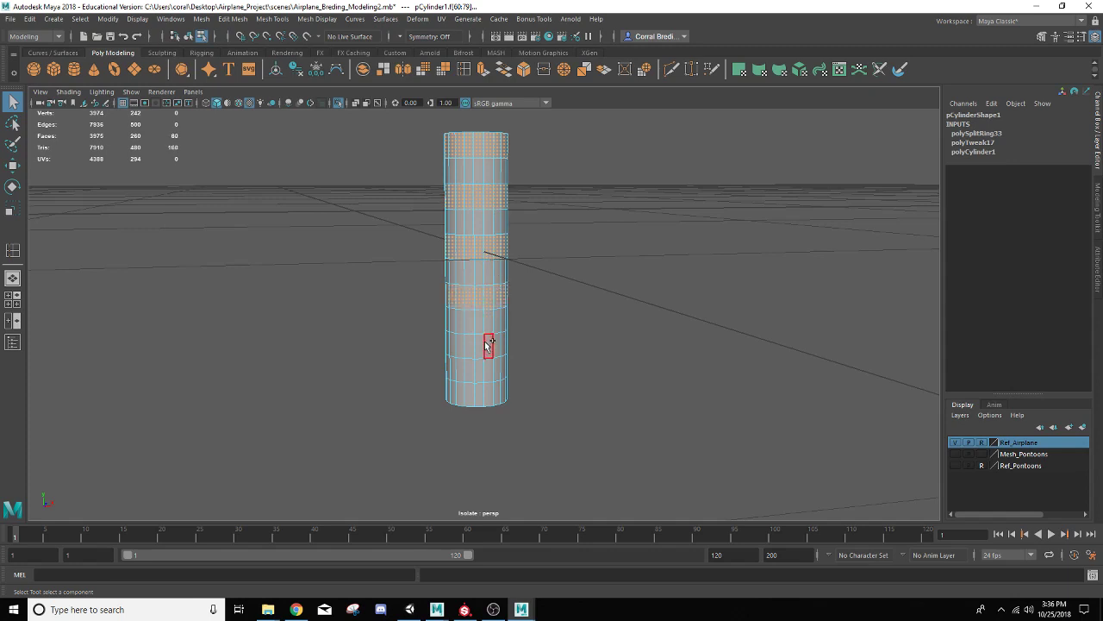
pyautogui.keyDown('shift'); pyautogui.doubleClick(483, 344); pyautogui.keyUp('shift')
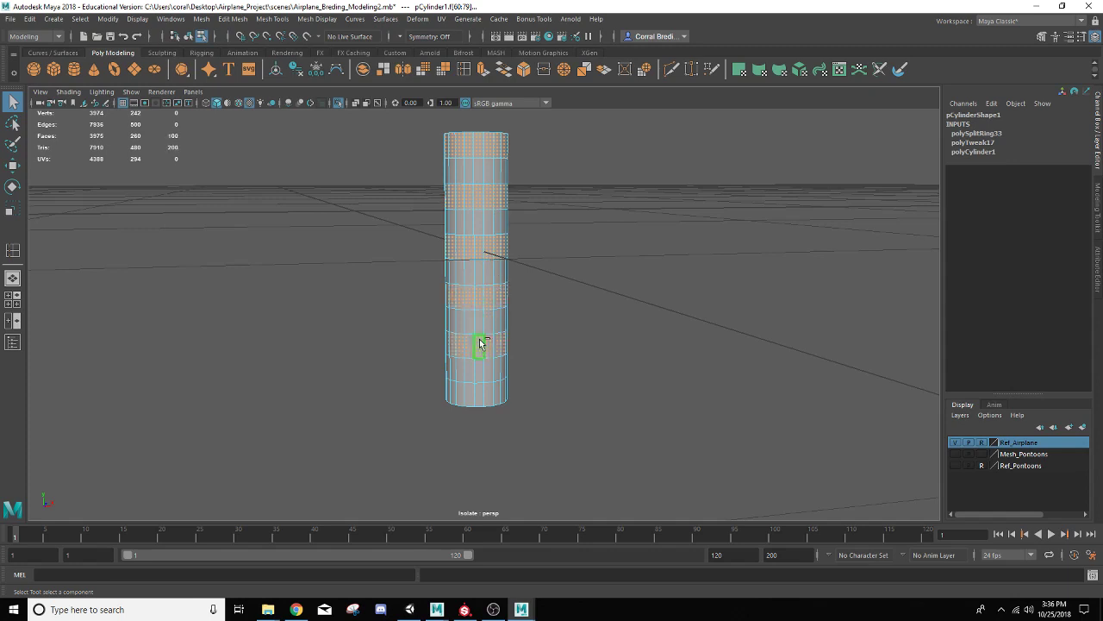
pyautogui.keyDown('shift'); pyautogui.doubleClick(495, 395); pyautogui.keyUp('shift')
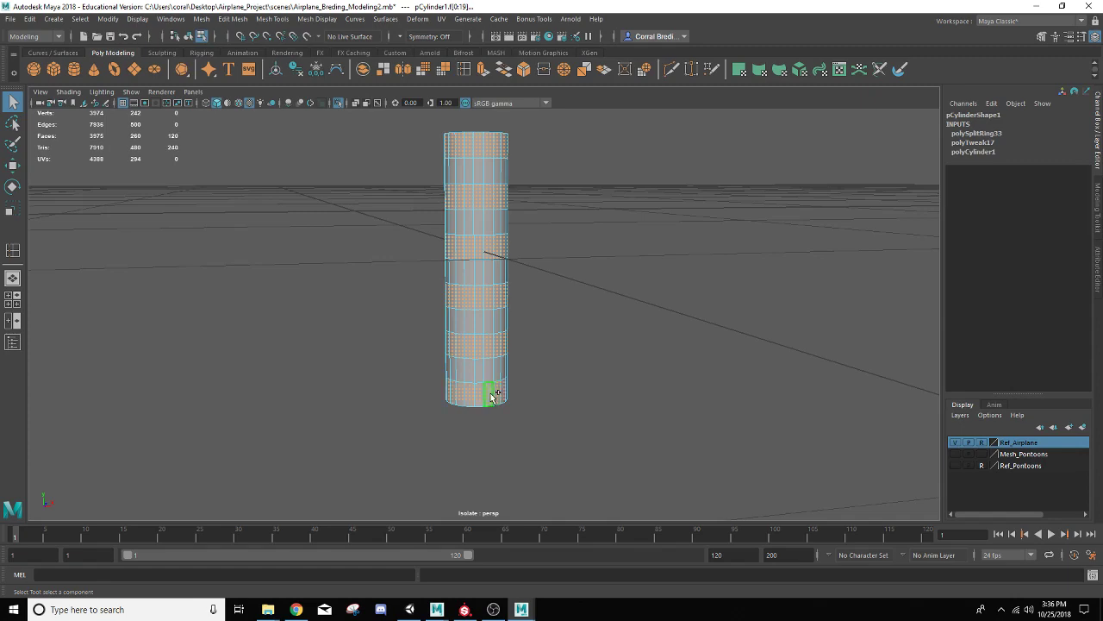
pyautogui.keyDown('alt'); pyautogui.moveTo(497, 335); pyautogui.dragTo(522, 291); pyautogui.keyUp('alt')
pyautogui.keyDown('alt'); pyautogui.moveTo(491, 88); pyautogui.dragTo(466, 259); pyautogui.keyUp('alt')
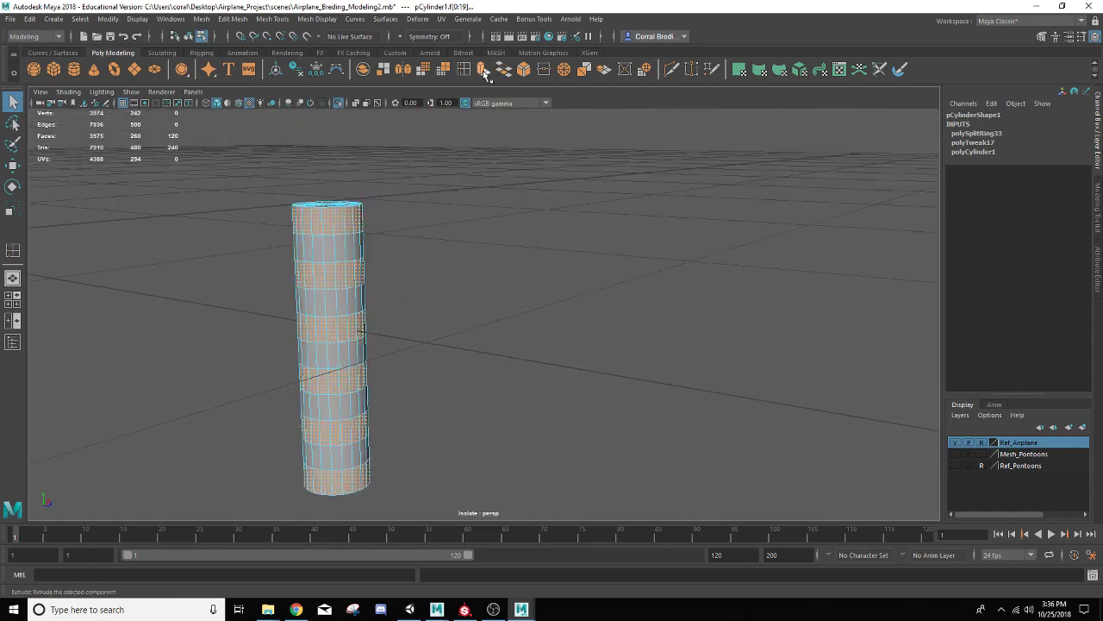
pyautogui.click(503, 71)
pyautogui.keyDown('alt'); pyautogui.moveTo(439, 383); pyautogui.dragTo(305, 291); pyautogui.keyUp('alt')
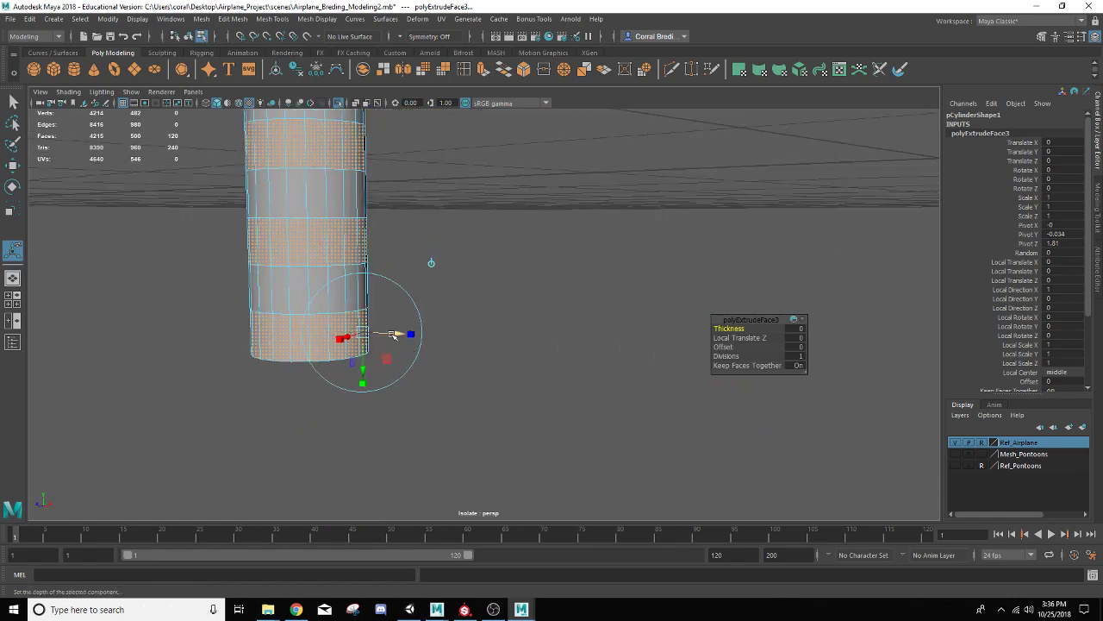
pyautogui.moveTo(411, 334); pyautogui.dragTo(365, 392)
pyautogui.keyDown('alt'); pyautogui.moveTo(367, 385); pyautogui.dragTo(393, 276); pyautogui.keyUp('alt')
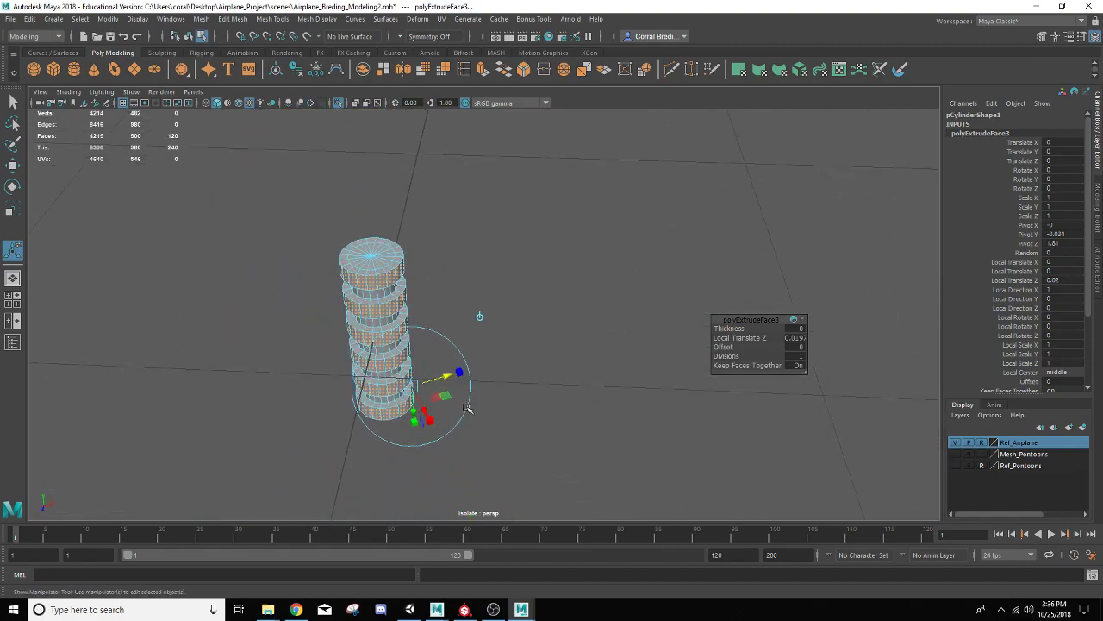
# - Return the ribbed cylinder to object selection and rename it mesh_Engine_Part1
pyautogui.rightClick(394, 268)
pyautogui.click(421, 262)
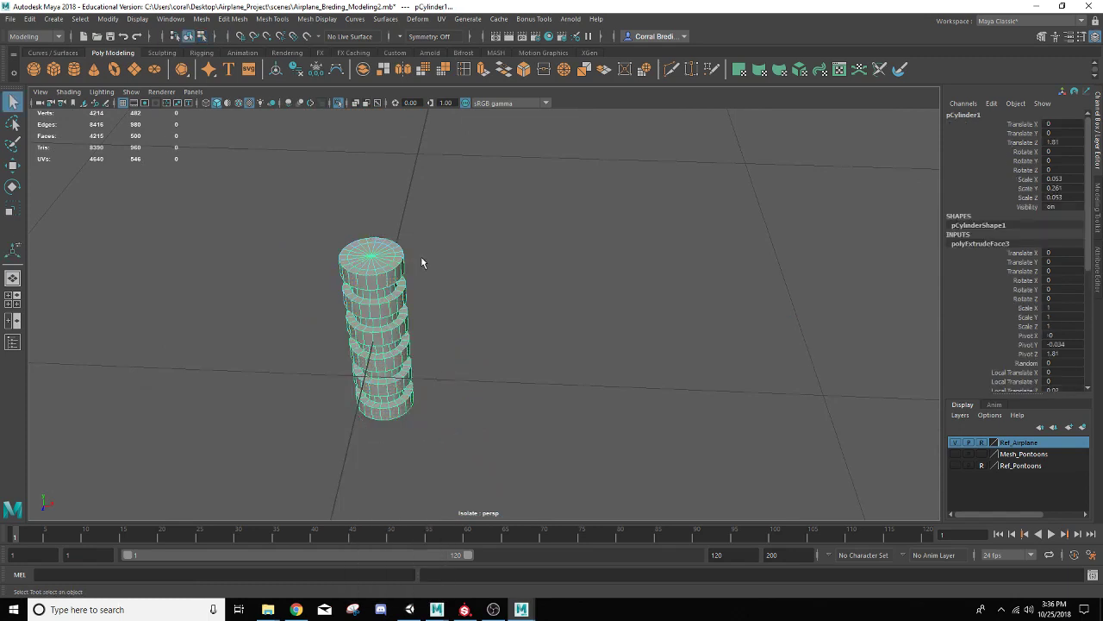
pyautogui.doubleClick(963, 115)
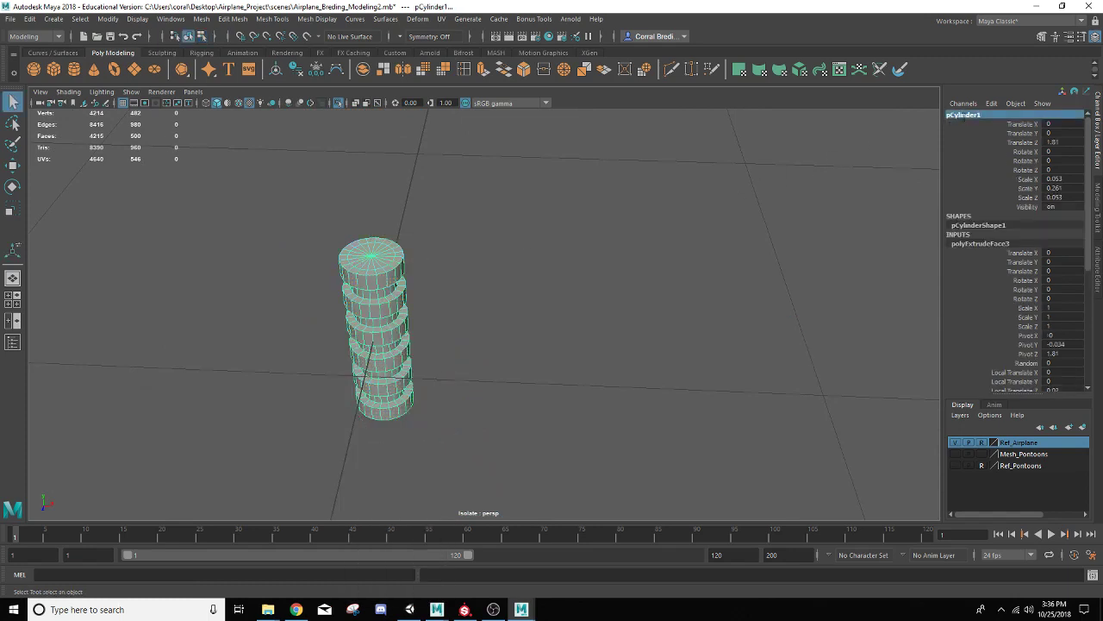
pyautogui.write('mesh_Eng')
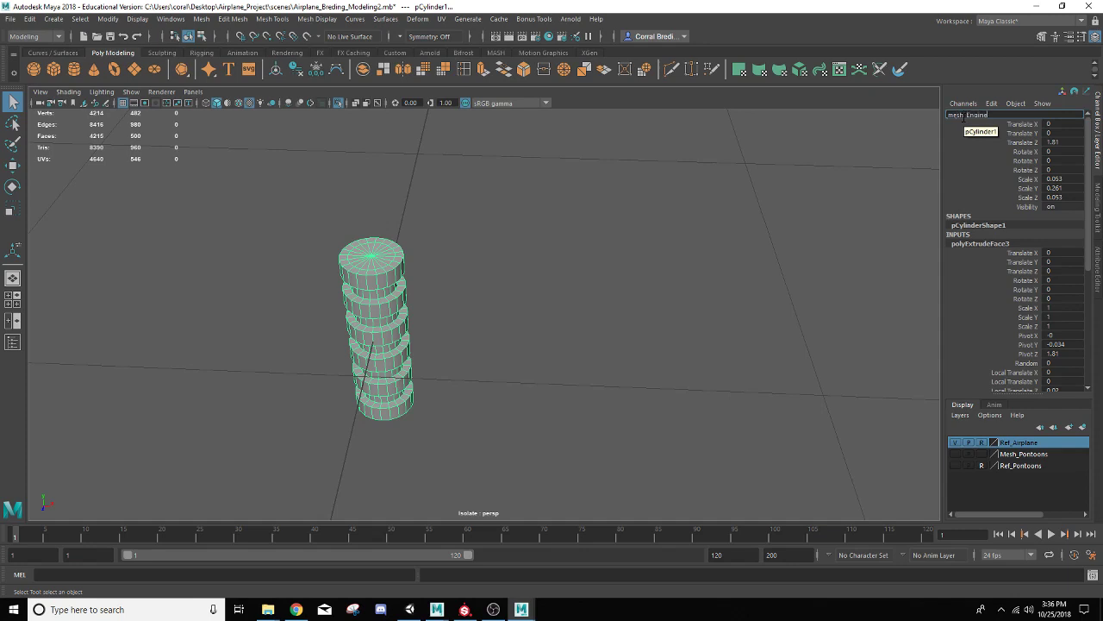
pyautogui.press('Return')
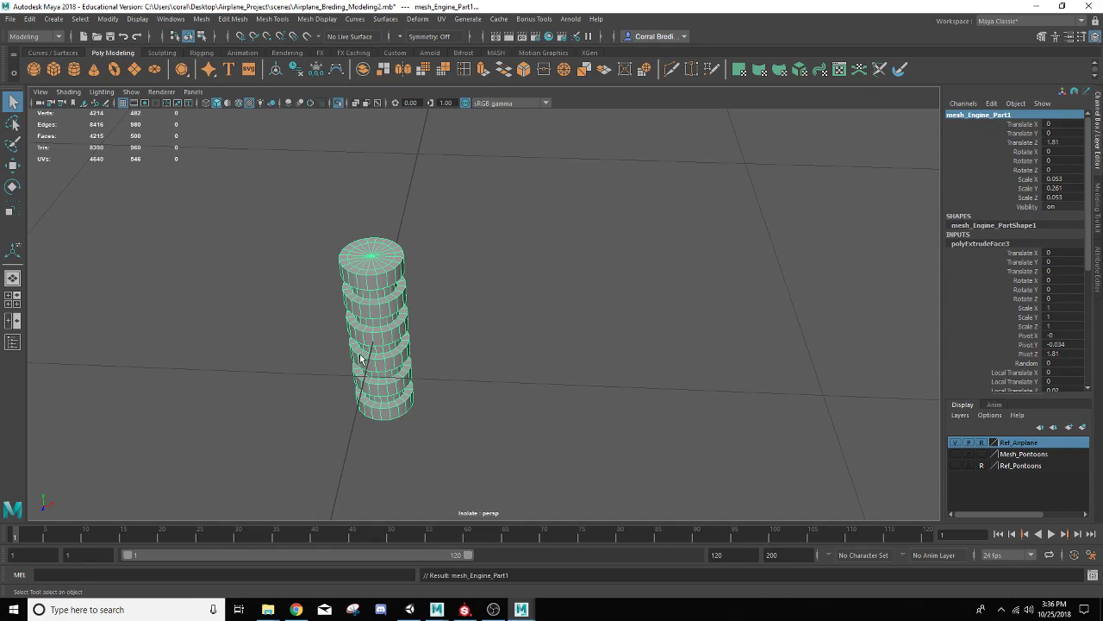
# - Turn off isolation and examine how the ribbed engine cylinder sits inside the cowling opening
pyautogui.click(339, 103)
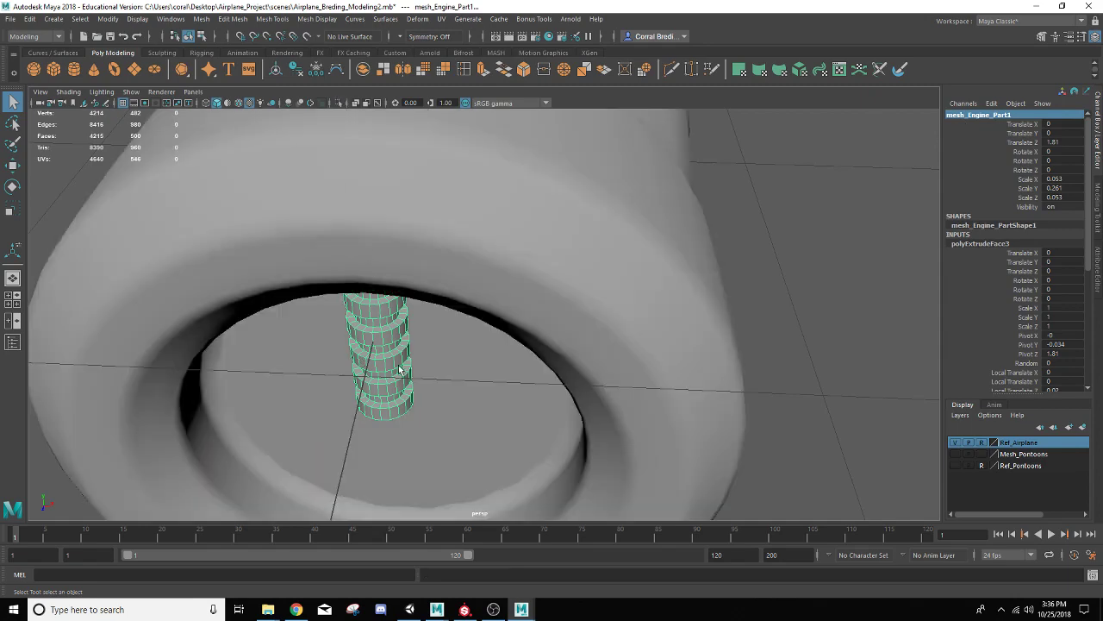
pyautogui.keyDown('alt'); pyautogui.moveTo(401, 373); pyautogui.dragTo(424, 410); pyautogui.keyUp('alt')
pyautogui.keyDown('alt'); pyautogui.moveTo(423, 410); pyautogui.dragTo(485, 262, button='middle'); pyautogui.keyUp('alt')
pyautogui.keyDown('alt'); pyautogui.moveTo(486, 263); pyautogui.dragTo(382, 260); pyautogui.keyUp('alt')
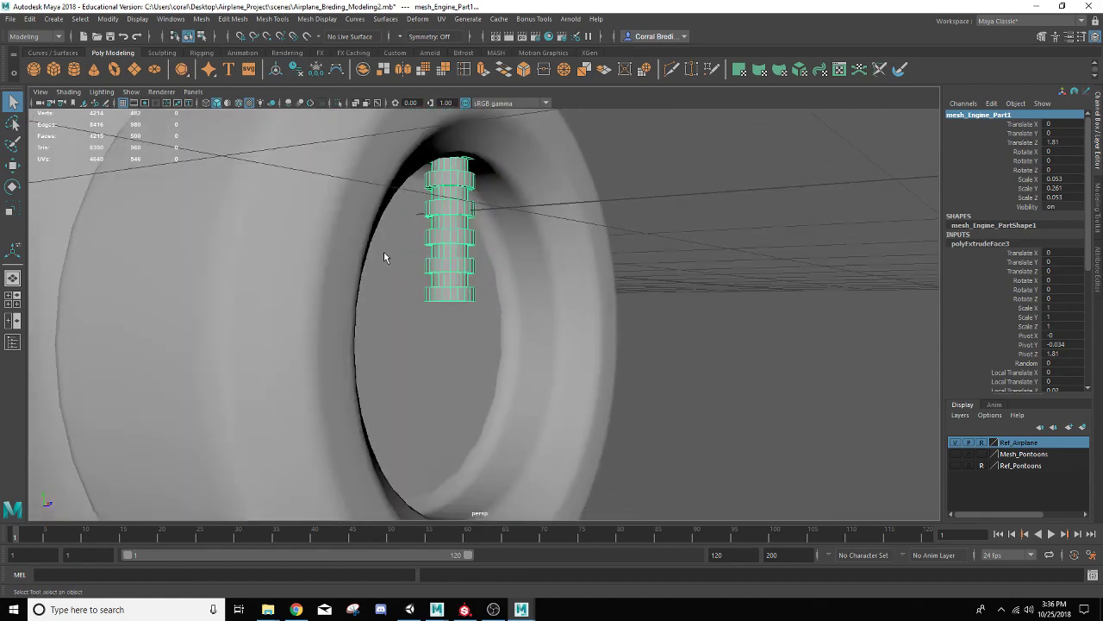
# - Move mesh_Engine_Part1 slightly down inside the cowling opening, to a Translate Y of about -0.034
pyautogui.keyDown('alt'); pyautogui.moveTo(421, 263); pyautogui.dragTo(437, 309); pyautogui.keyUp('alt')
pyautogui.click(446, 299)
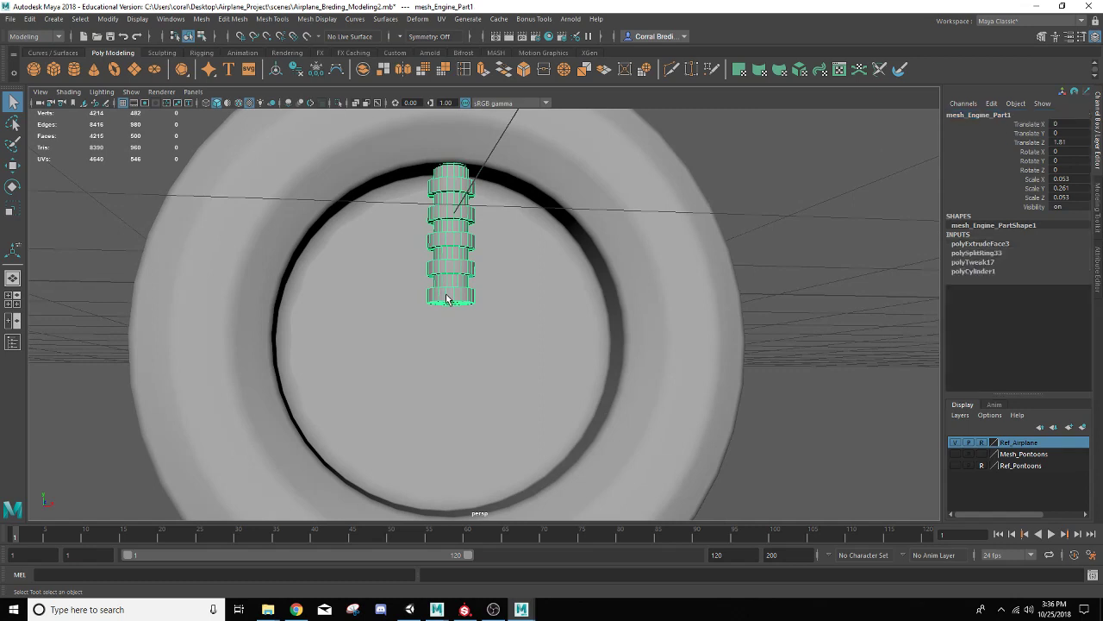
pyautogui.press('w')
pyautogui.moveTo(450, 177); pyautogui.dragTo(449, 175)
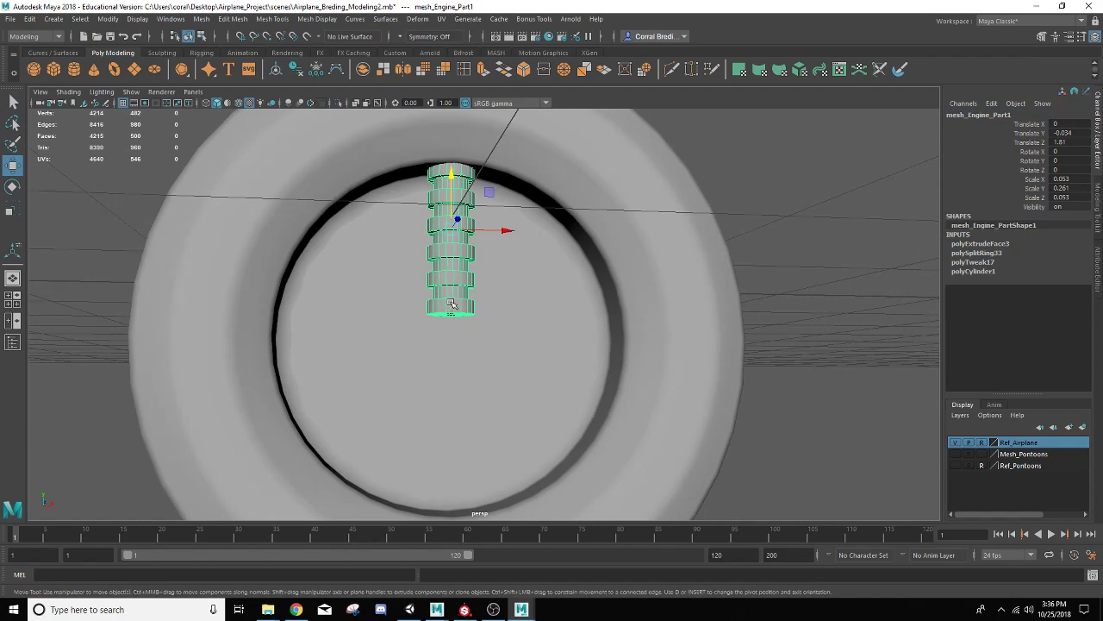
pyautogui.keyDown('alt'); pyautogui.moveTo(449, 317); pyautogui.dragTo(490, 336); pyautogui.keyUp('alt')
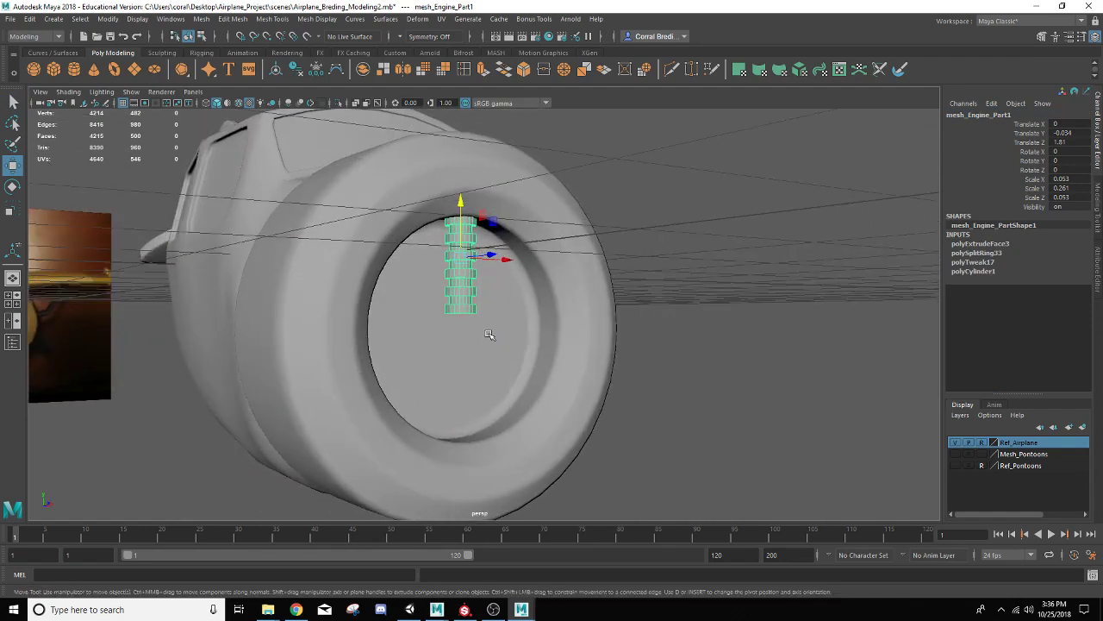
# - Isolate the engine cylinder together with the Mesh_Prop cowling and its inner disk, hiding the rest of the airplane
pyautogui.click(489, 334)
pyautogui.click(560, 269)
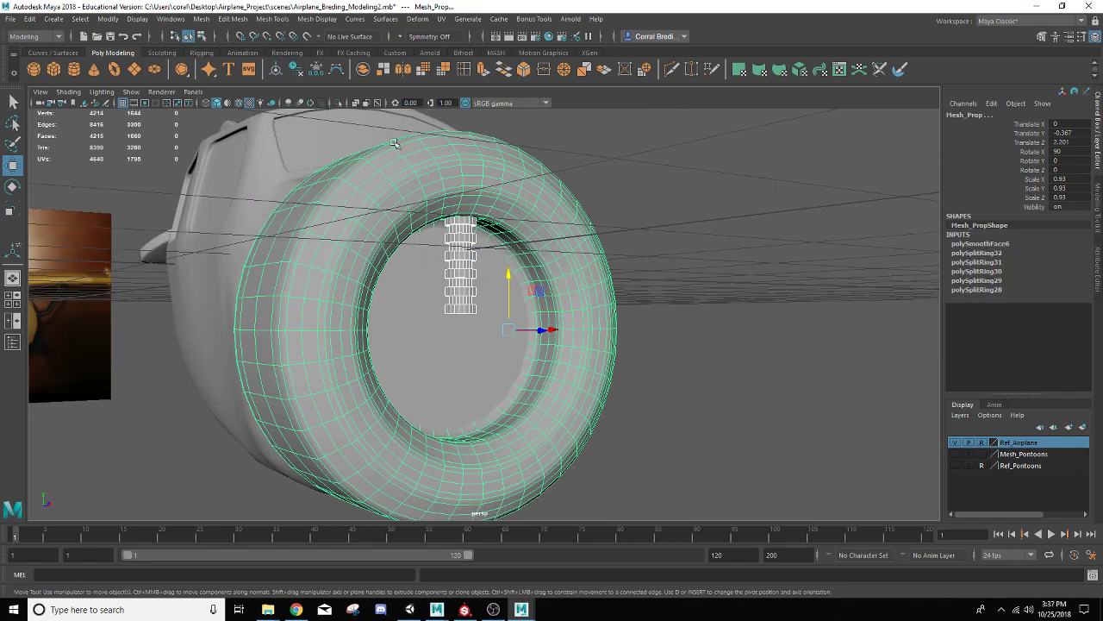
pyautogui.click(339, 102)
pyautogui.click(662, 203)
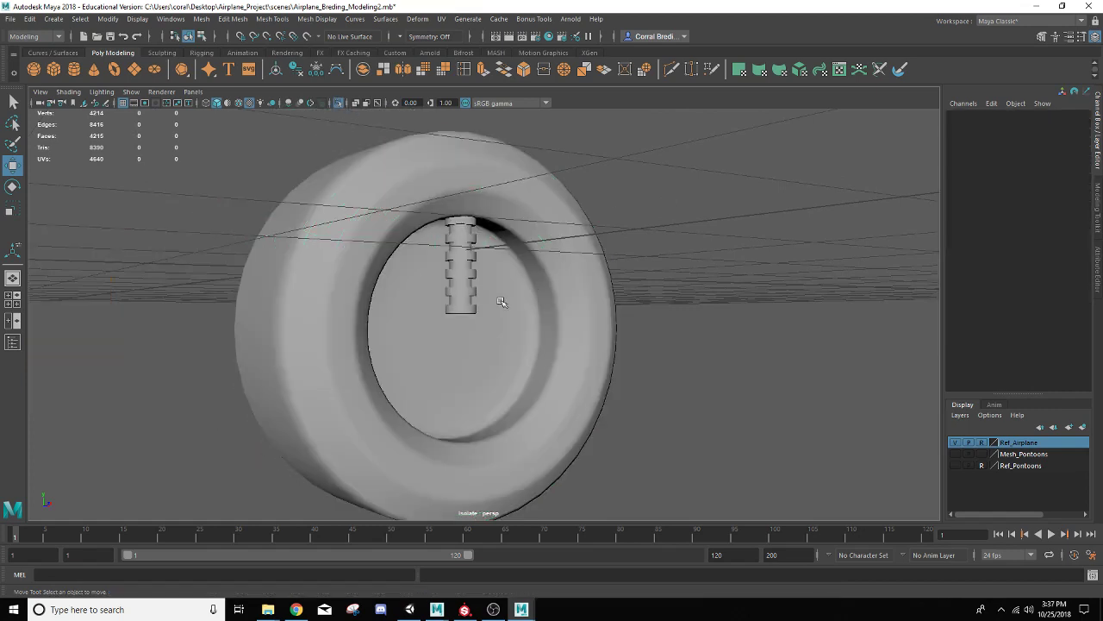
# - Show wireframe on shaded for the isolated meshes so the center vertex of the cowling's inner disk can be targeted
pyautogui.click(463, 294)
pyautogui.keyDown('alt'); pyautogui.moveTo(487, 302); pyautogui.dragTo(490, 364); pyautogui.keyUp('alt')
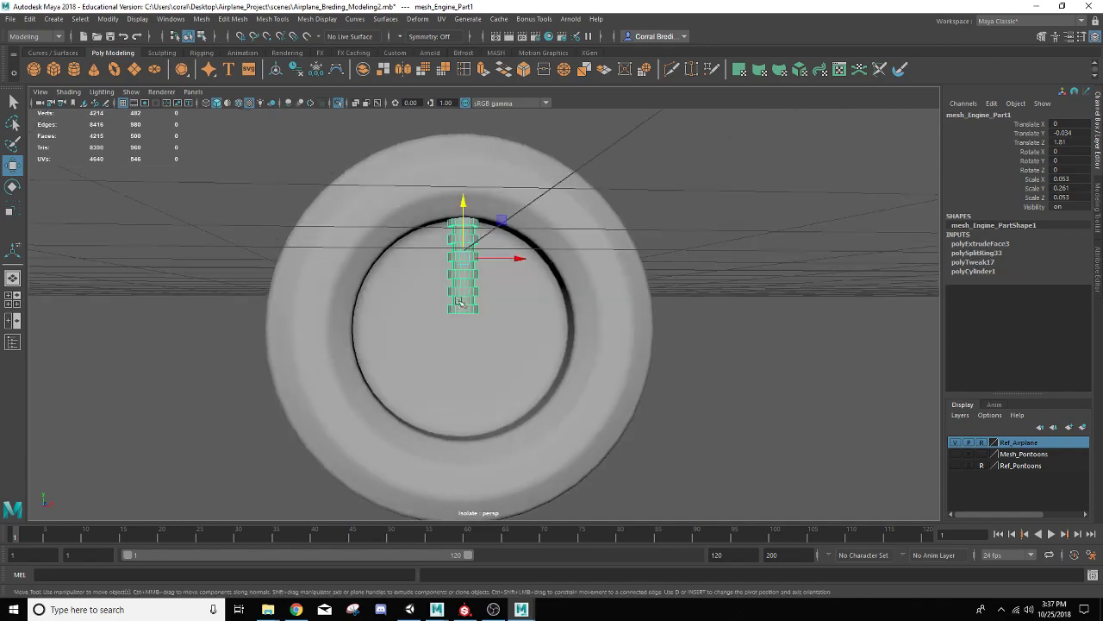
pyautogui.click(489, 364)
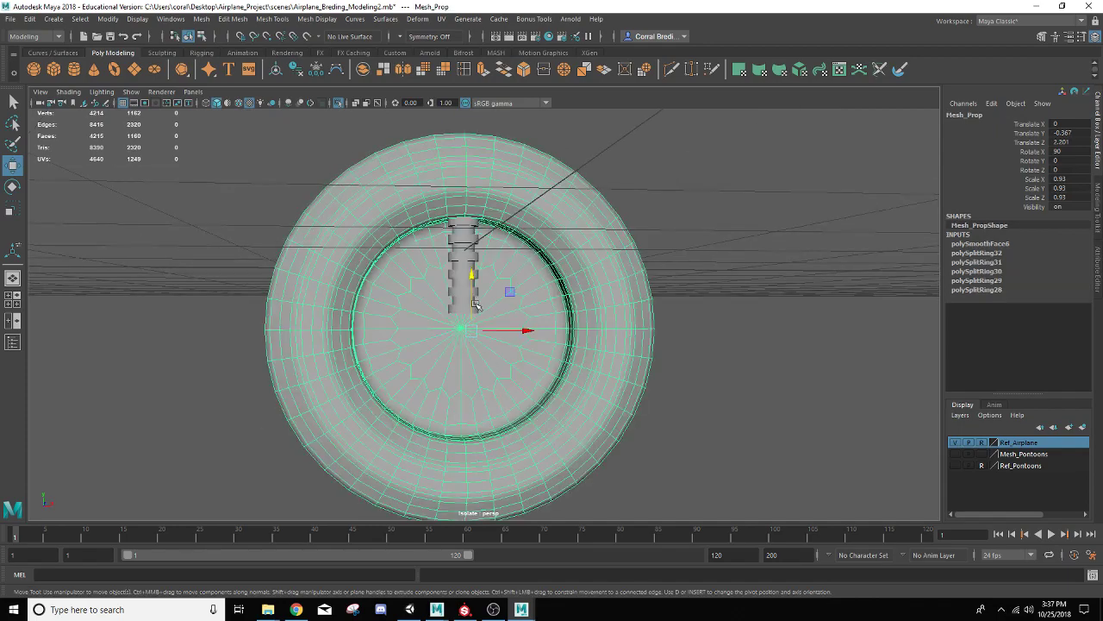
pyautogui.scroll(5, 380, 354)
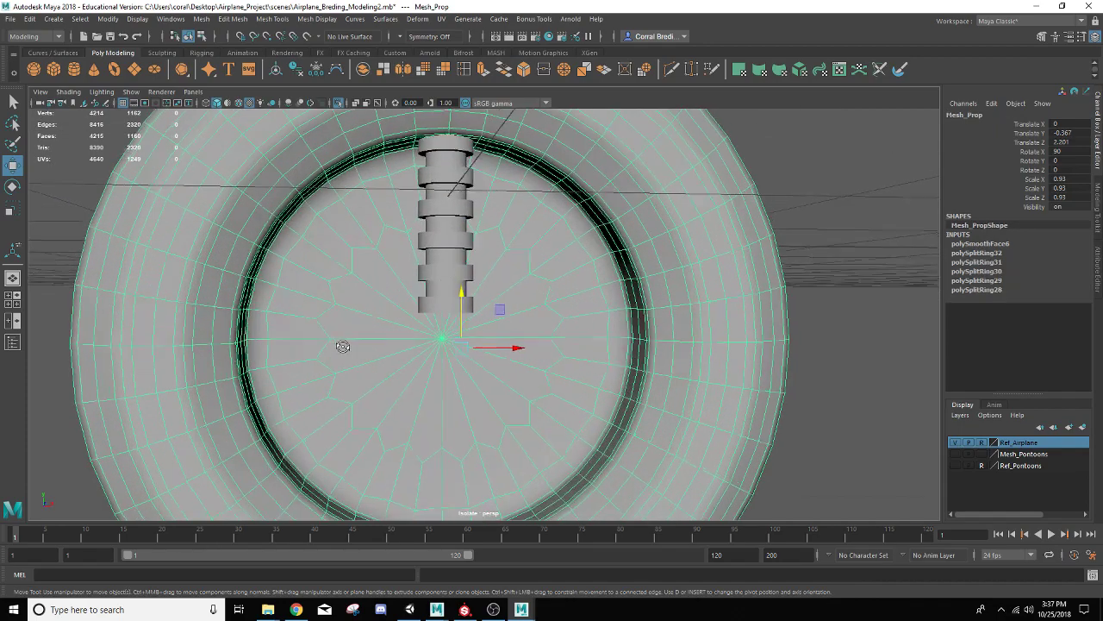
pyautogui.keyDown('alt'); pyautogui.moveTo(342, 346); pyautogui.dragTo(392, 345); pyautogui.keyUp('alt')
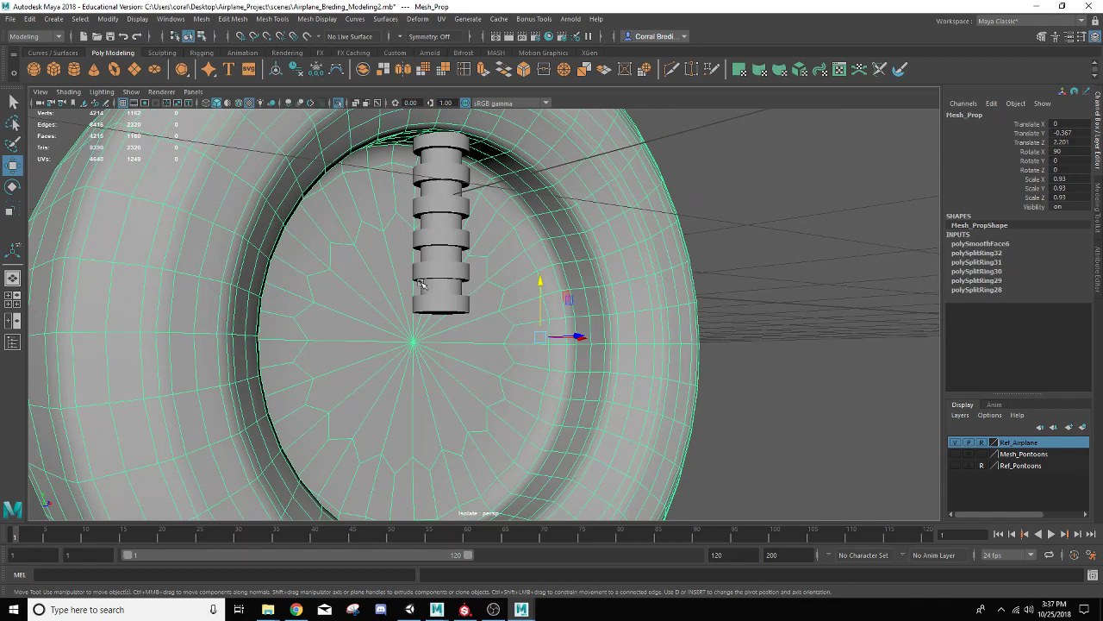
pyautogui.click(241, 105)
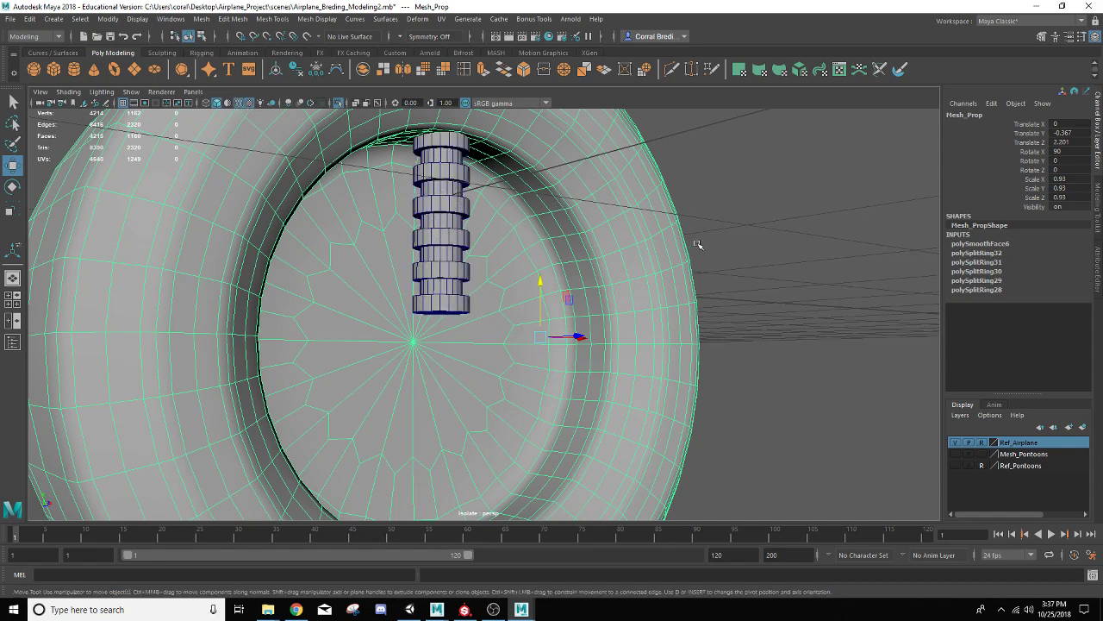
pyautogui.click(754, 240)
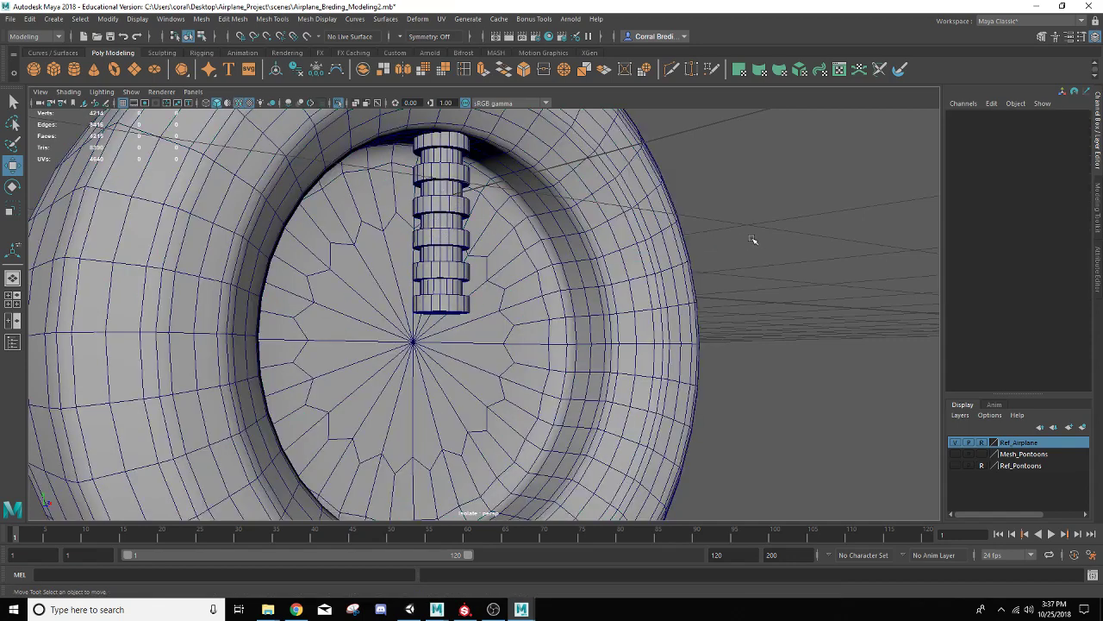
# - Move the pivot of mesh_Engine_Part1 off the cylinder and snap it to the center vertex of the cowling's inner disk
pyautogui.click(459, 303)
pyautogui.keyDown('alt'); pyautogui.moveTo(459, 304); pyautogui.dragTo(463, 243); pyautogui.keyUp('alt')
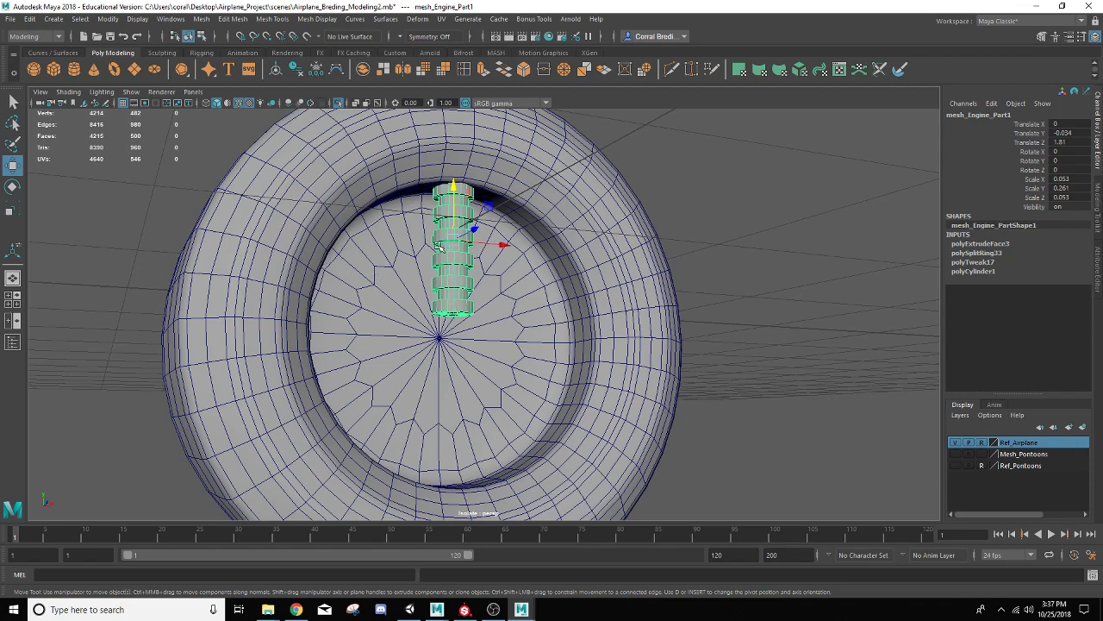
pyautogui.press('d')
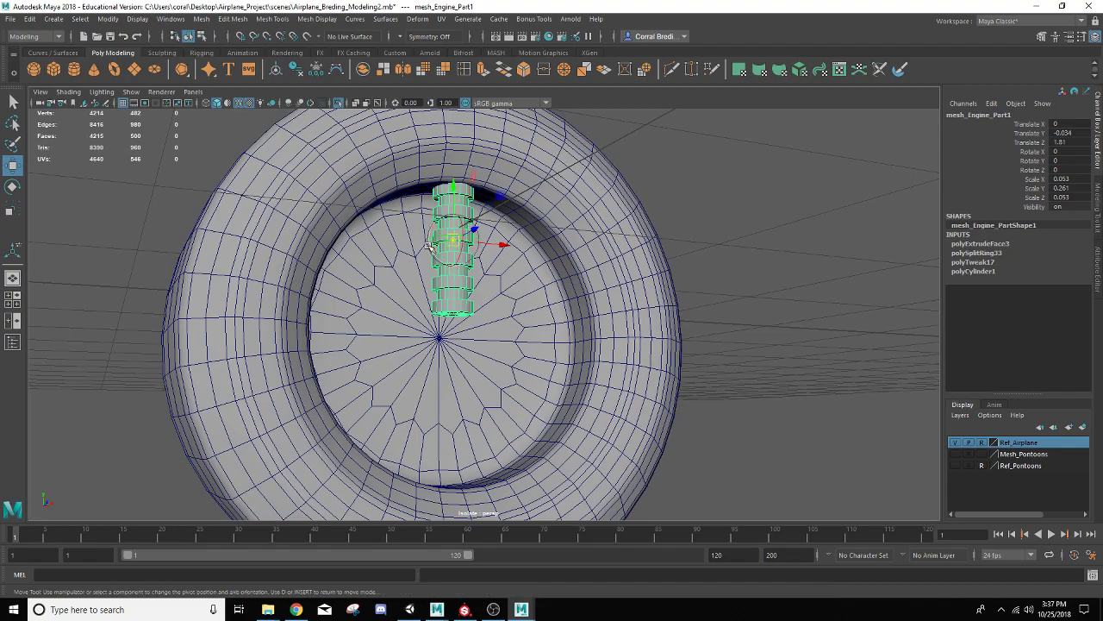
pyautogui.keyDown('alt'); pyautogui.moveTo(428, 246); pyautogui.dragTo(459, 271); pyautogui.keyUp('alt')
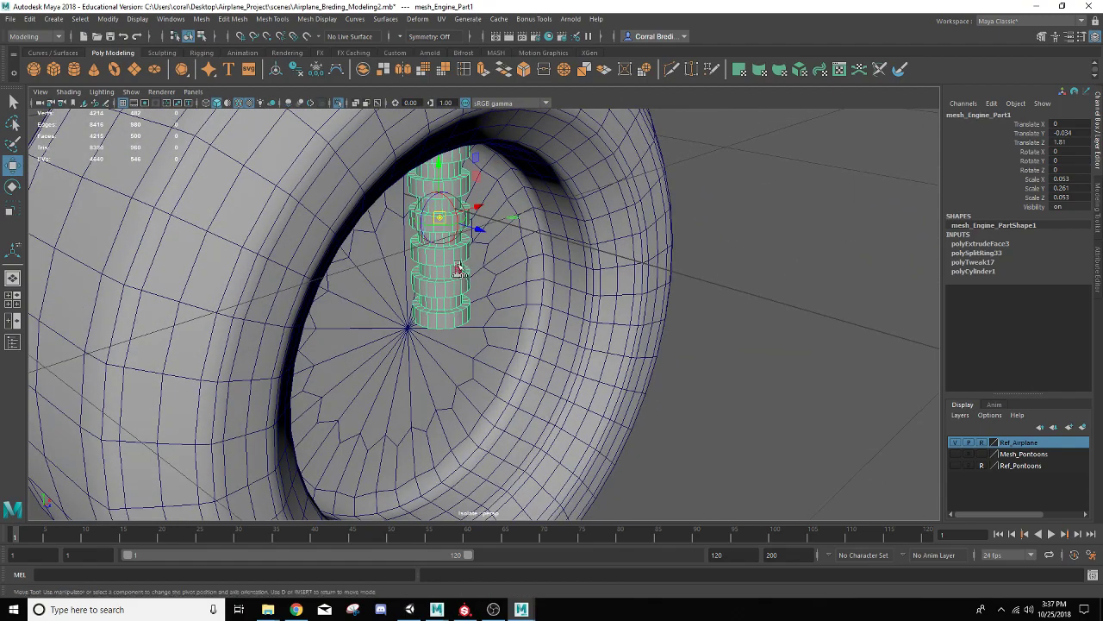
pyautogui.click(439, 214)
pyautogui.moveTo(440, 166); pyautogui.dragTo(443, 277)
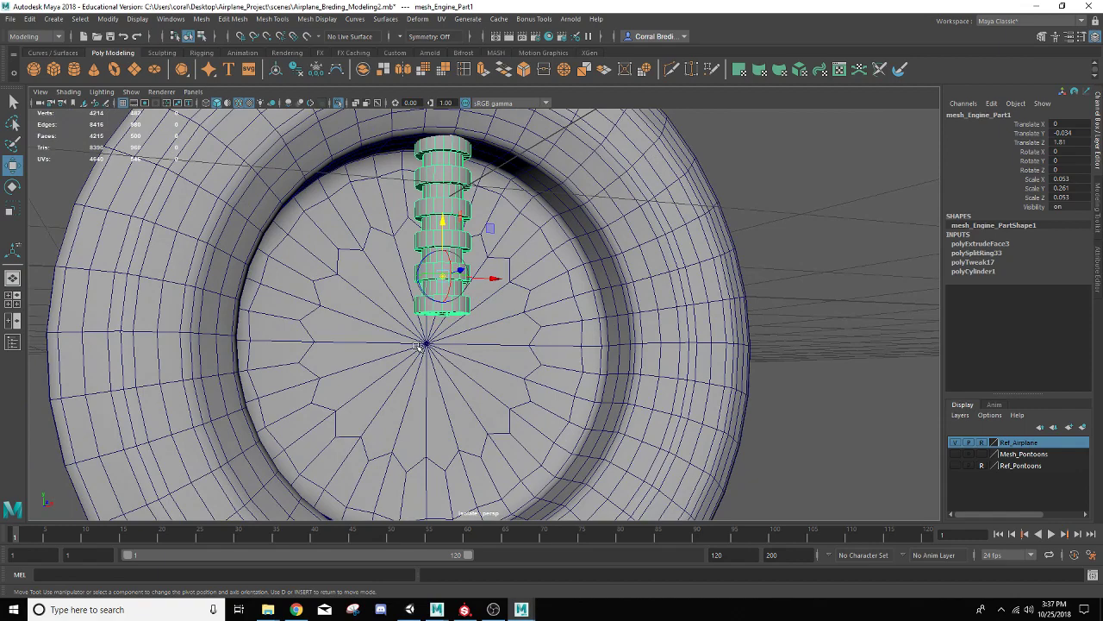
pyautogui.keyDown('alt'); pyautogui.moveTo(410, 338); pyautogui.dragTo(415, 342); pyautogui.keyUp('alt')
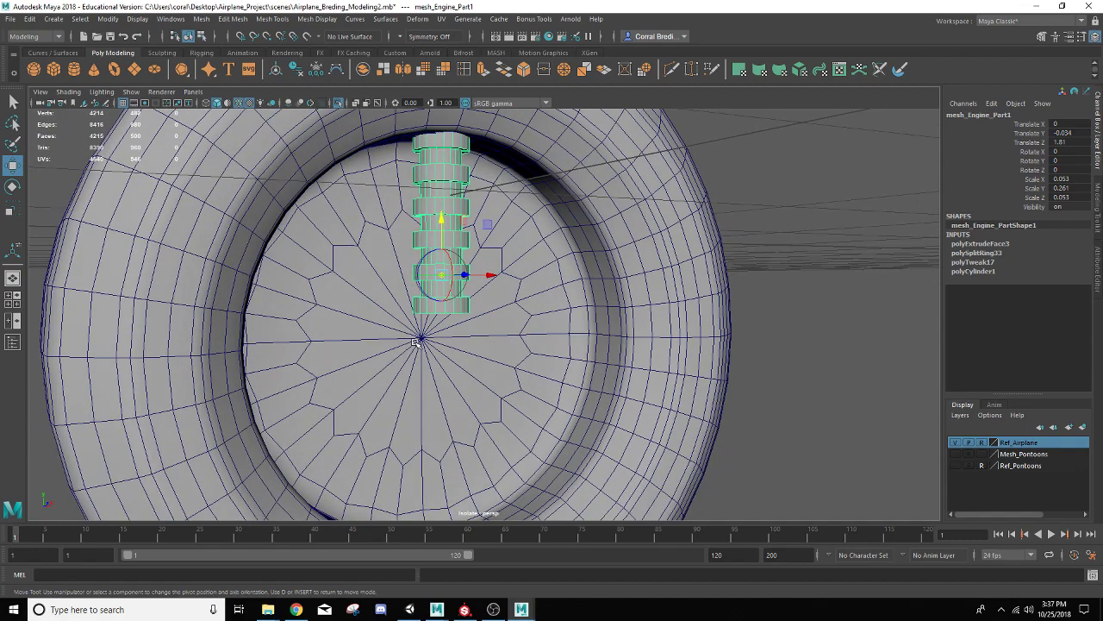
pyautogui.press('v')
pyautogui.moveTo(441, 274); pyautogui.dragTo(441, 274)
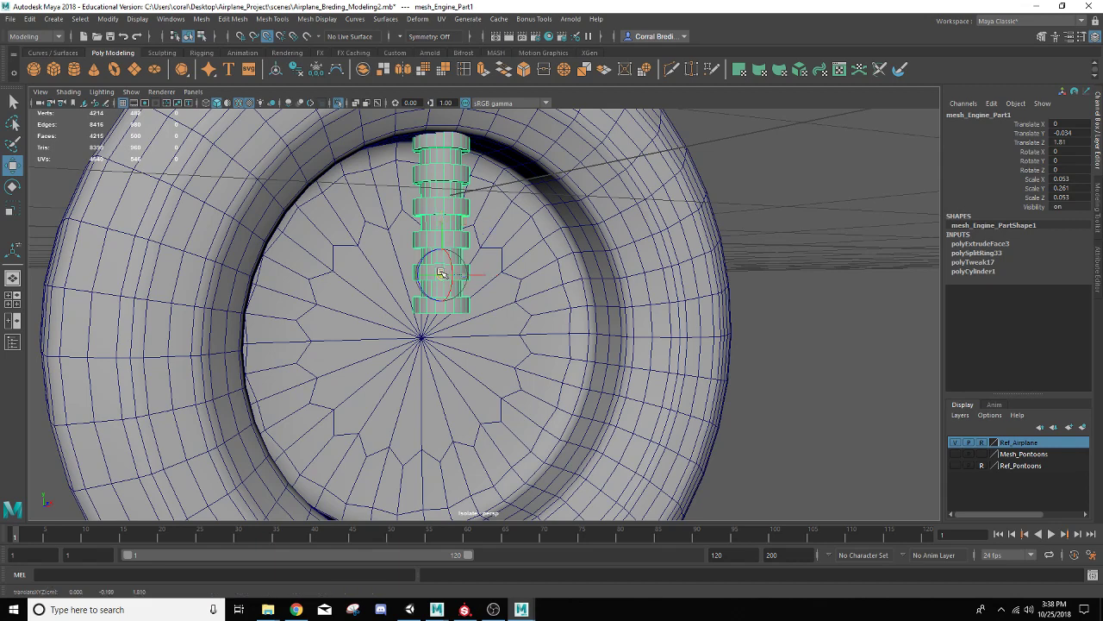
pyautogui.moveTo(441, 273); pyautogui.dragTo(417, 345)
pyautogui.press('d')
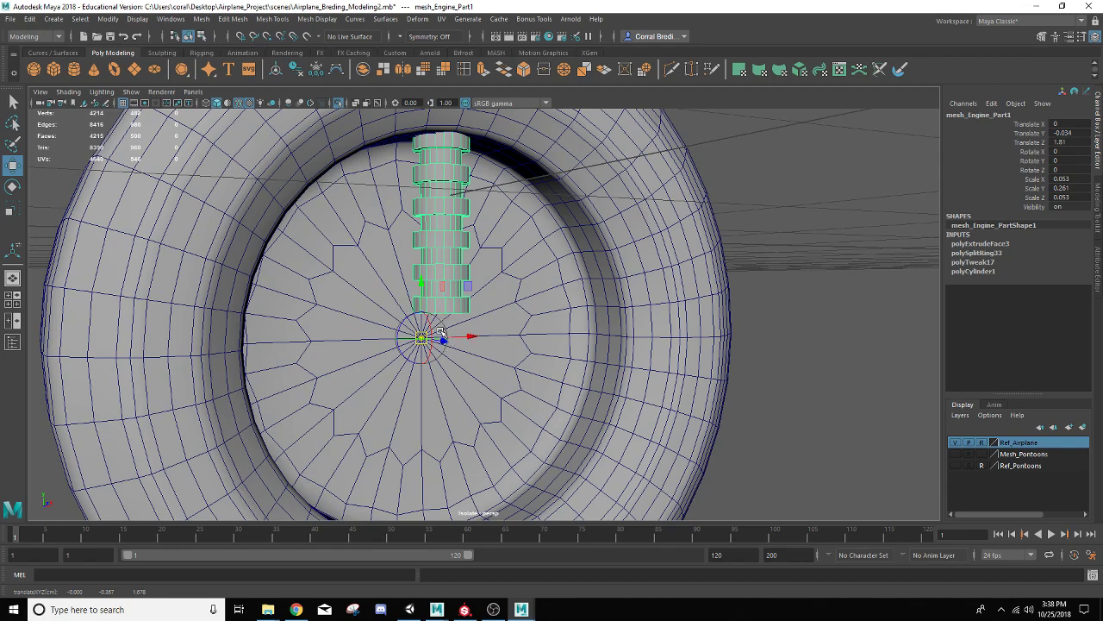
# - Try rotating the engine cylinder about 30 degrees around Z from its relocated pivot, and undo the rotation
pyautogui.press('e')
pyautogui.keyDown('alt'); pyautogui.moveTo(439, 330); pyautogui.dragTo(392, 257); pyautogui.keyUp('alt')
pyautogui.hotkey('ctrl', 'z')
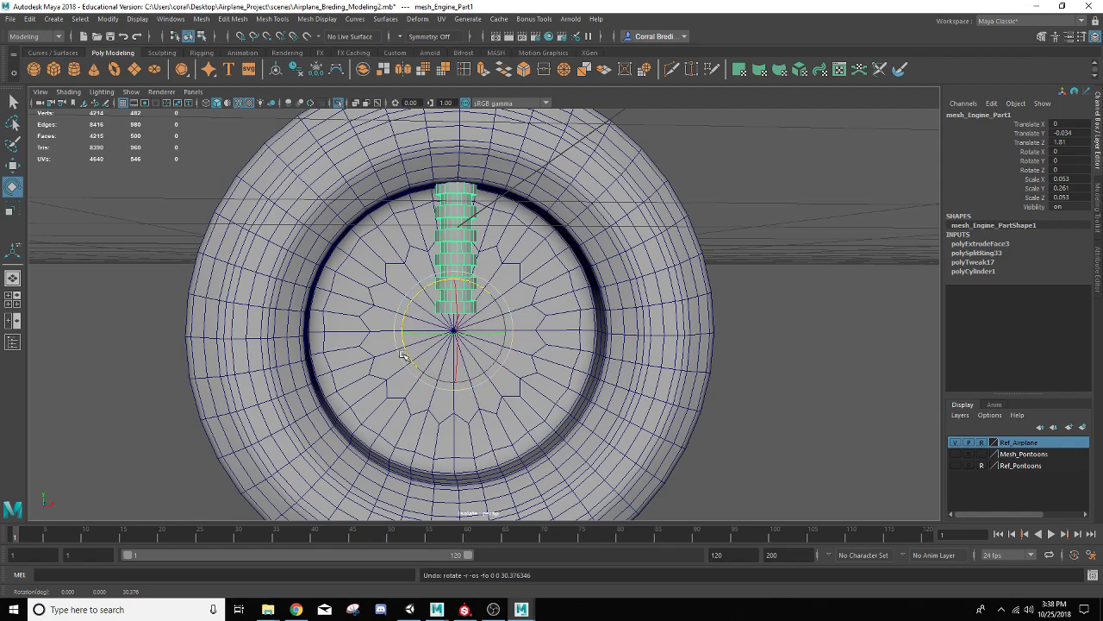
# - Freeze the engine cylinder's transformations and delete its construction history
pyautogui.click(318, 75)
pyautogui.click(296, 74)
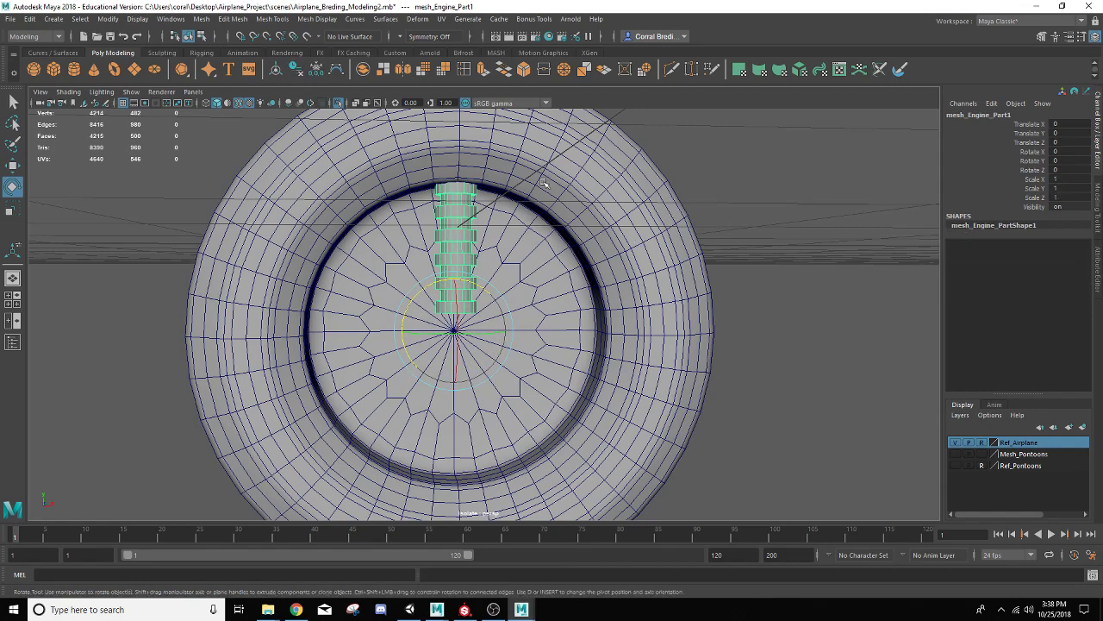
# - Set the Duplicate Special options to a Z rotation of 20 degrees and 17 copies
pyautogui.click(29, 19)
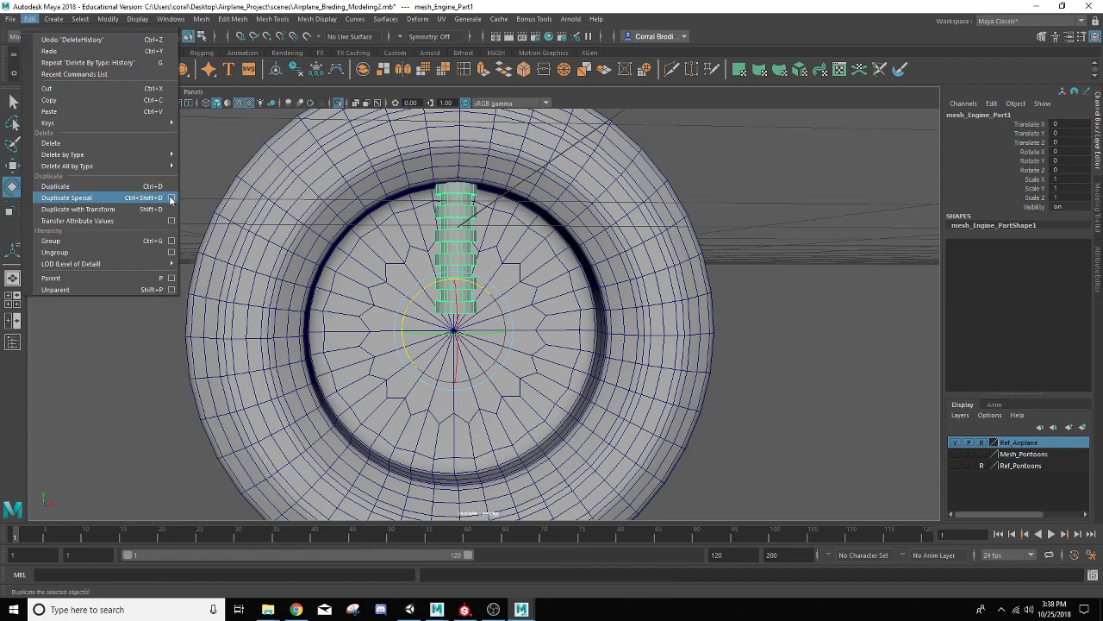
pyautogui.click(172, 197)
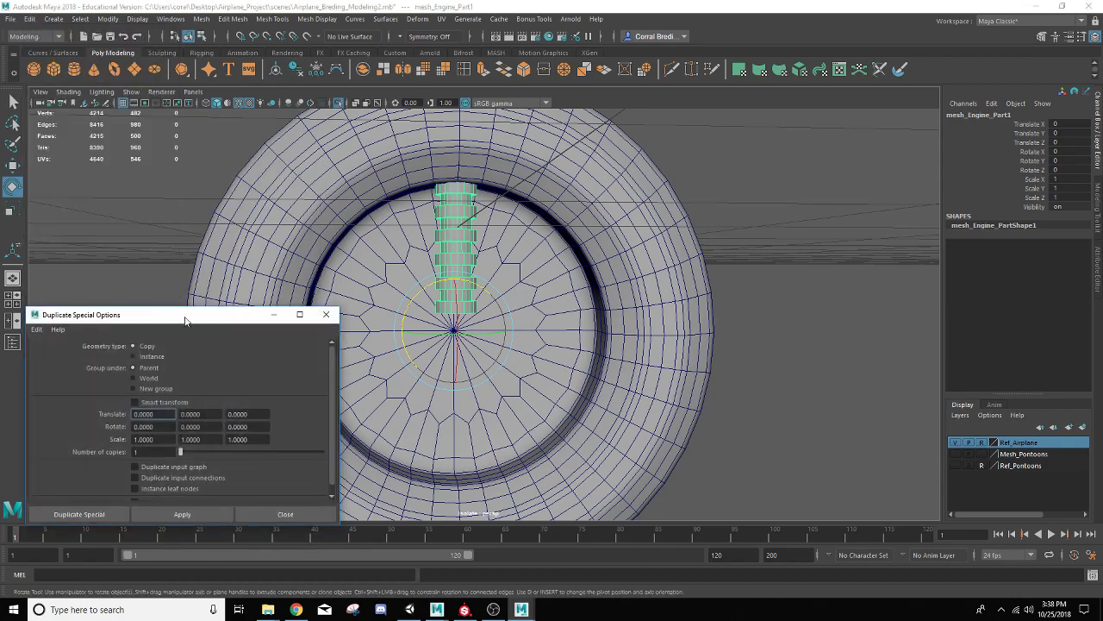
pyautogui.moveTo(175, 321); pyautogui.dragTo(125, 176)
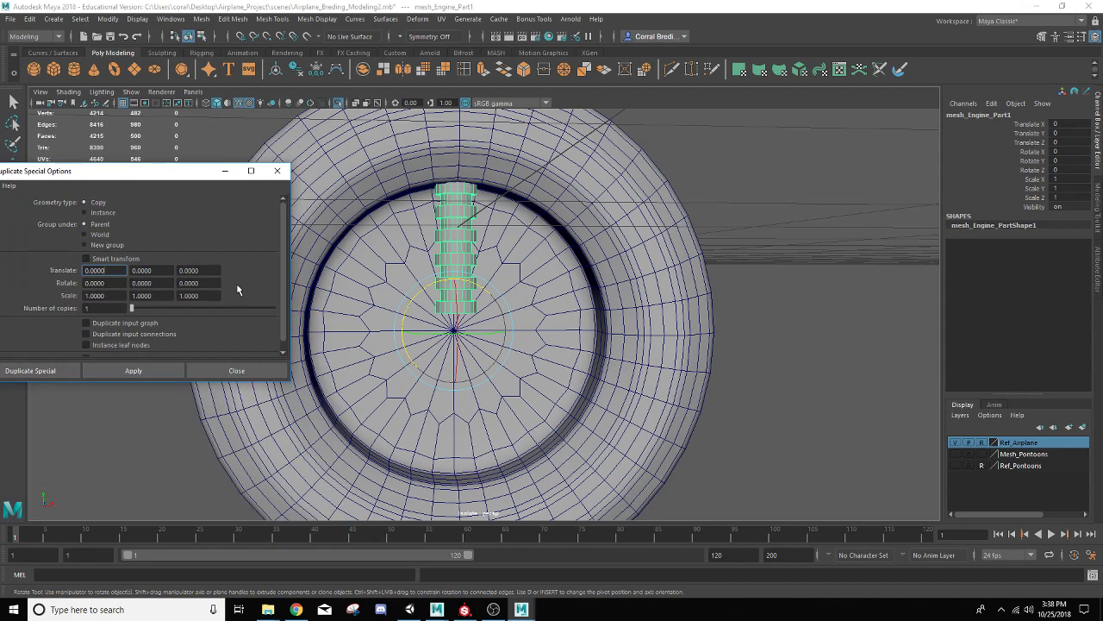
pyautogui.moveTo(411, 308); pyautogui.dragTo(401, 286)
pyautogui.hotkey('ctrl', 'z')
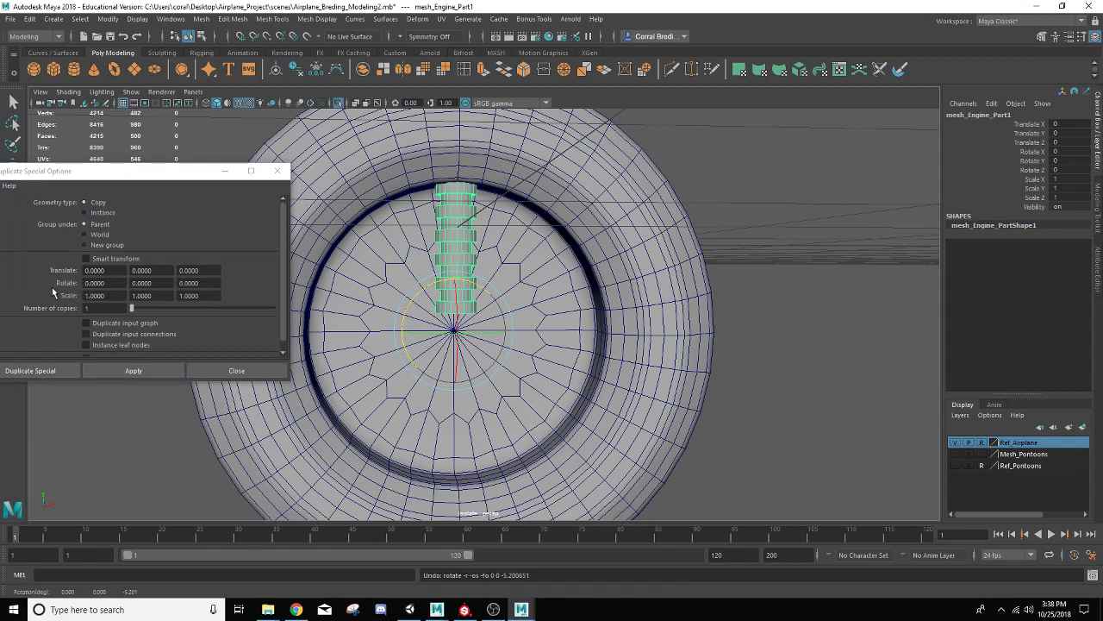
pyautogui.doubleClick(207, 282)
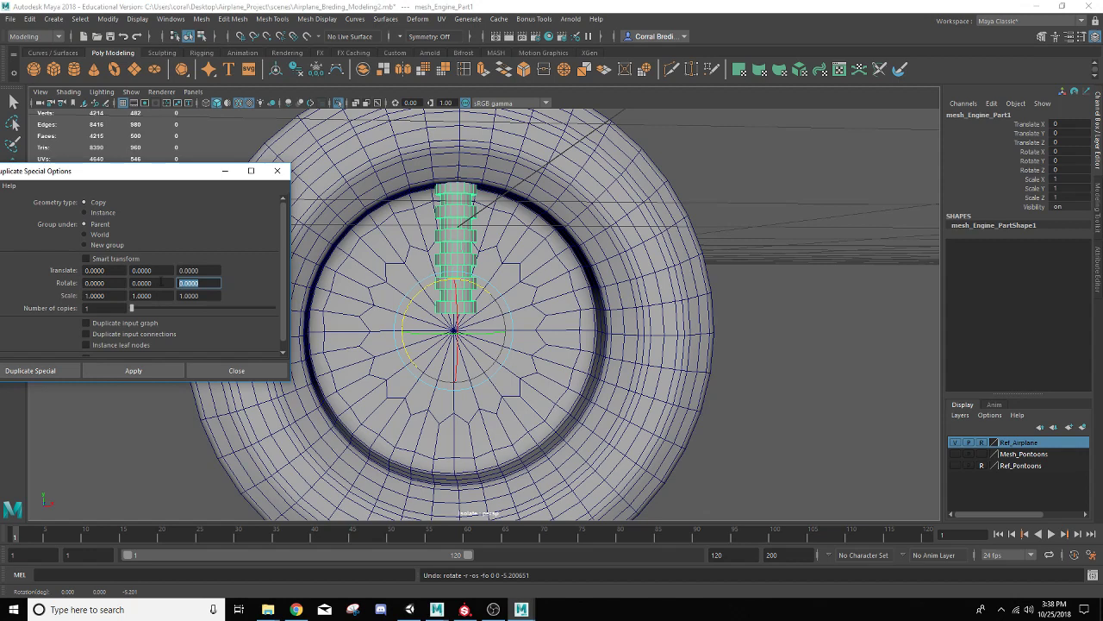
pyautogui.write('20')
pyautogui.press('Return')
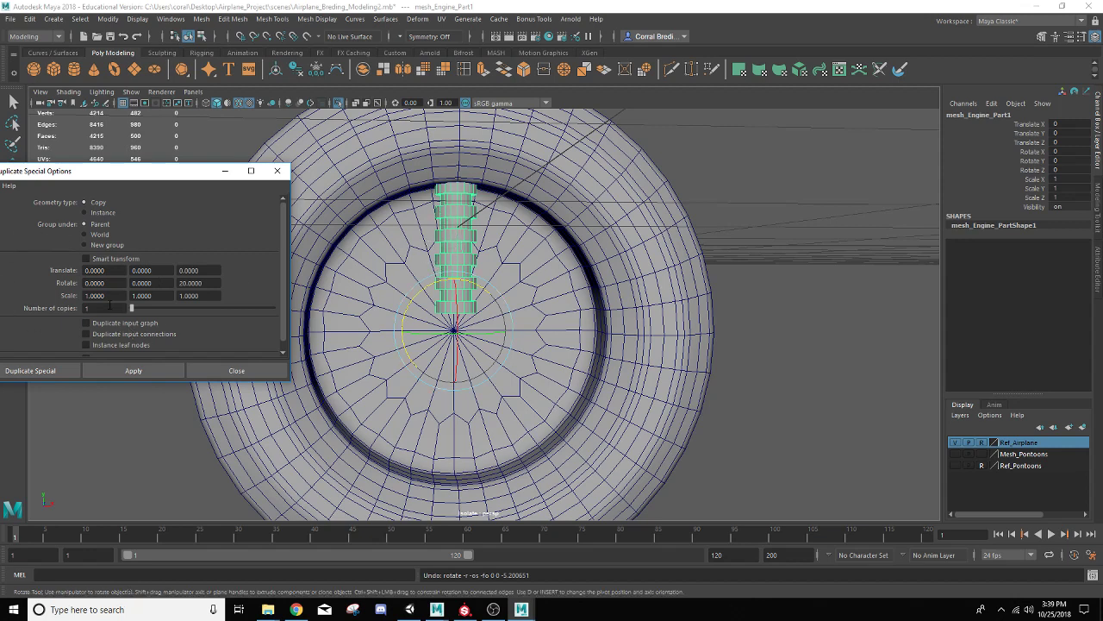
pyautogui.click(97, 308)
pyautogui.press('Return')
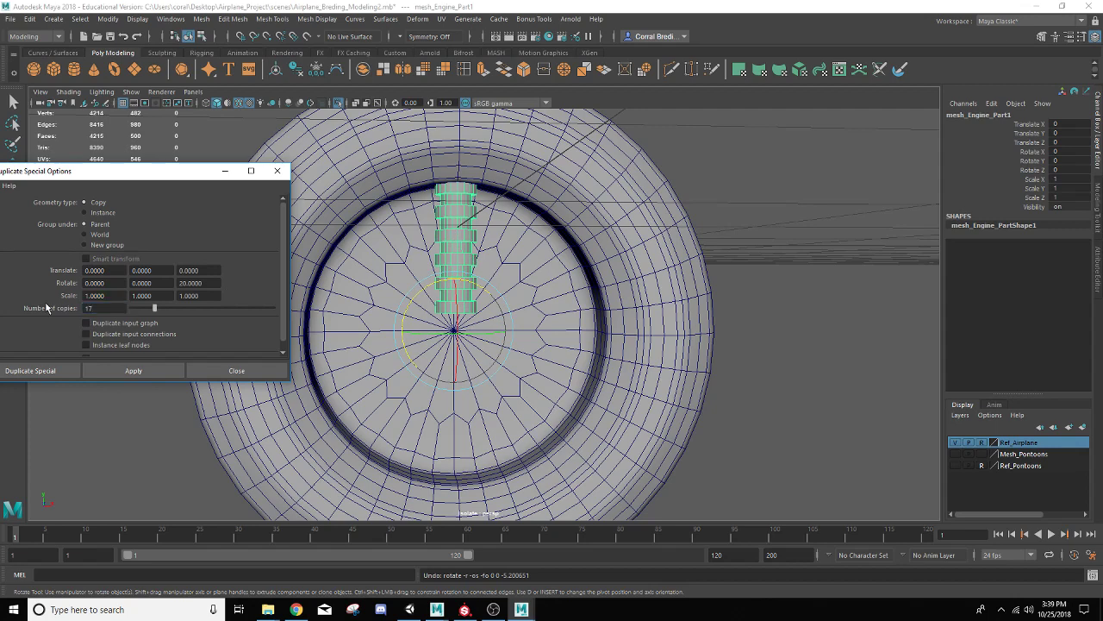
# - Try duplicating the full-width cylinder in a ring around the hub with the current options, and undo the duplication
pyautogui.click(136, 372)
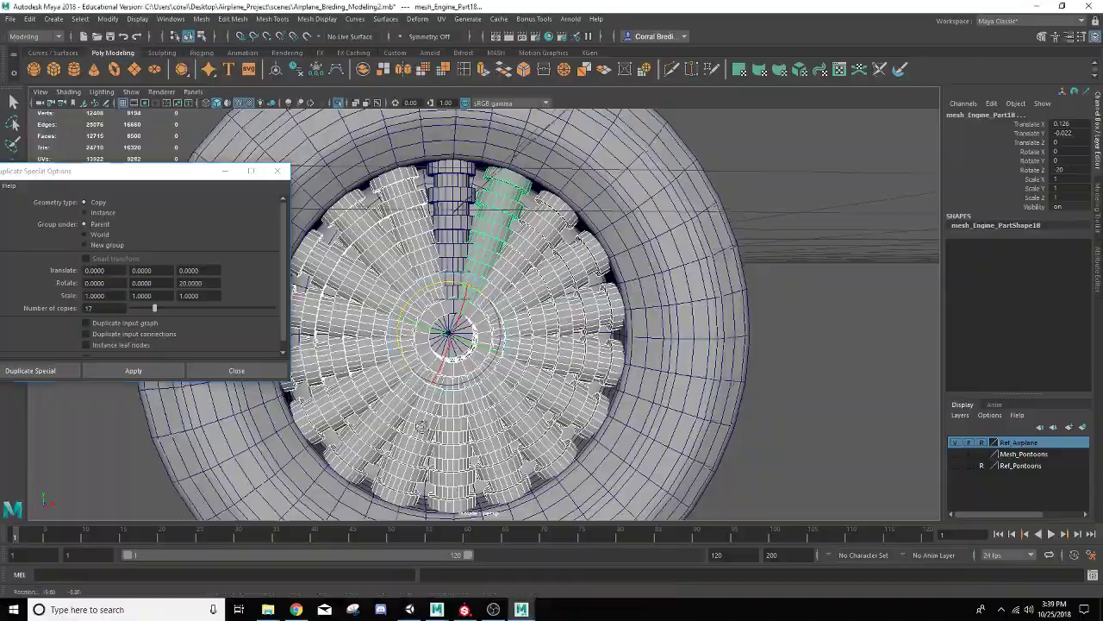
pyautogui.keyDown('alt'); pyautogui.moveTo(776, 254); pyautogui.dragTo(453, 345); pyautogui.keyUp('alt')
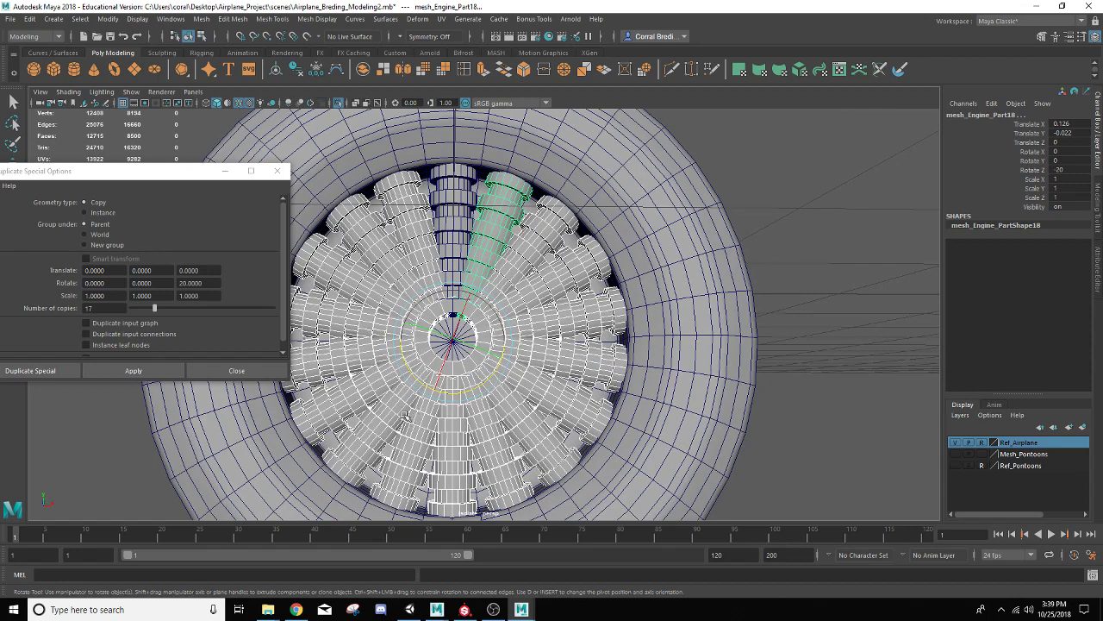
pyautogui.hotkey('ctrl', 'z')
pyautogui.hotkey('ctrl', 'z')
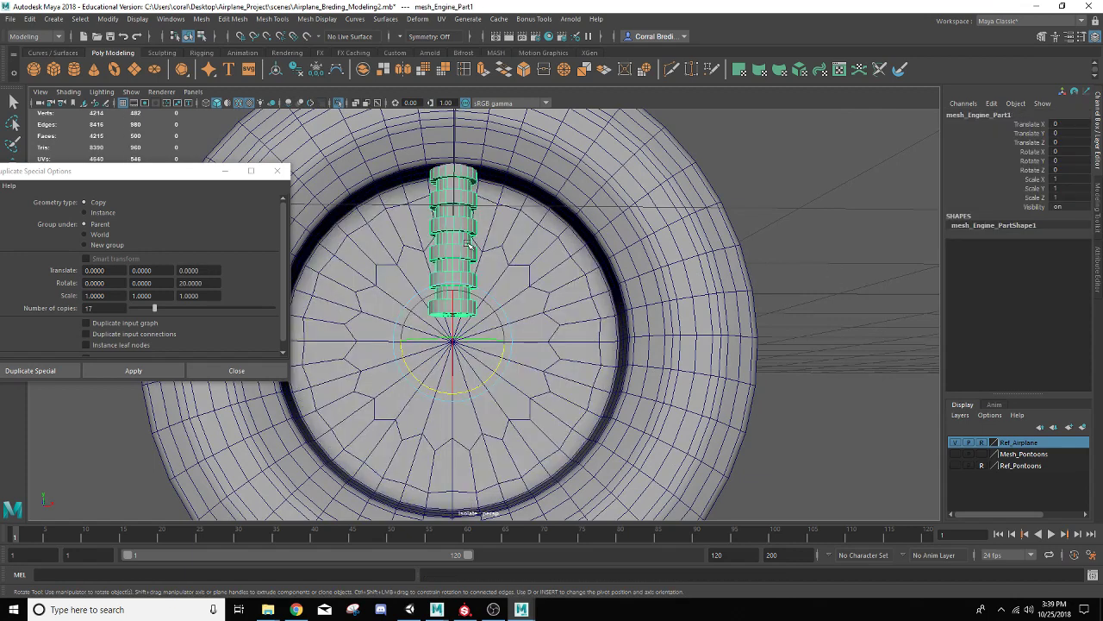
# - Slim the engine cylinder to about 0.666 in Scale X and Z, and stretch Scale Y to about 1.039
pyautogui.press('r')
pyautogui.moveTo(456, 342); pyautogui.dragTo(395, 362)
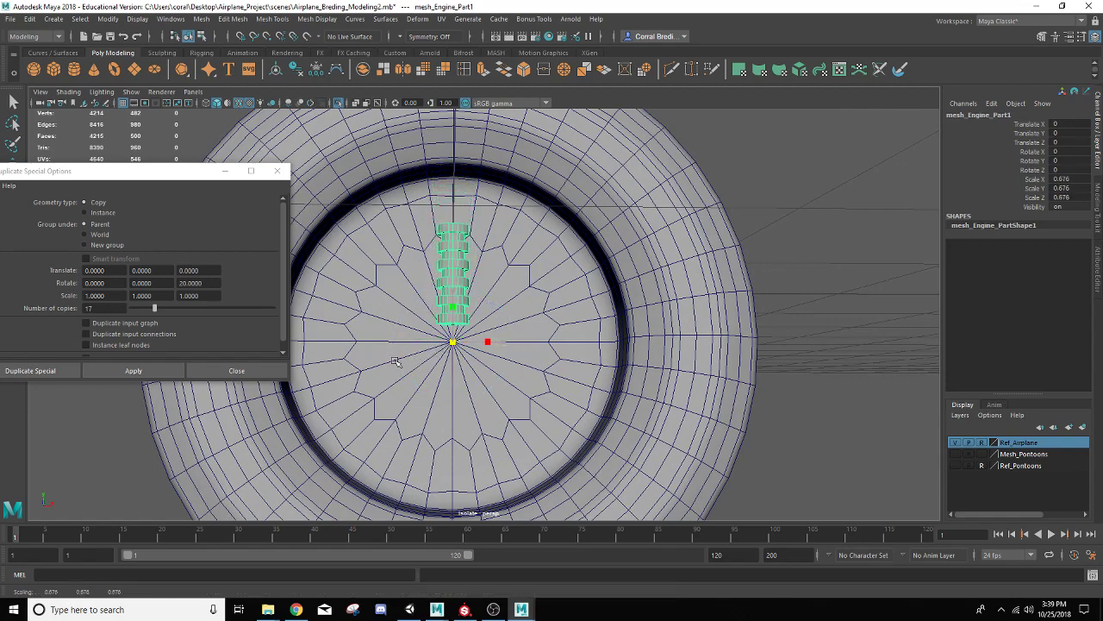
pyautogui.moveTo(452, 307); pyautogui.dragTo(450, 257)
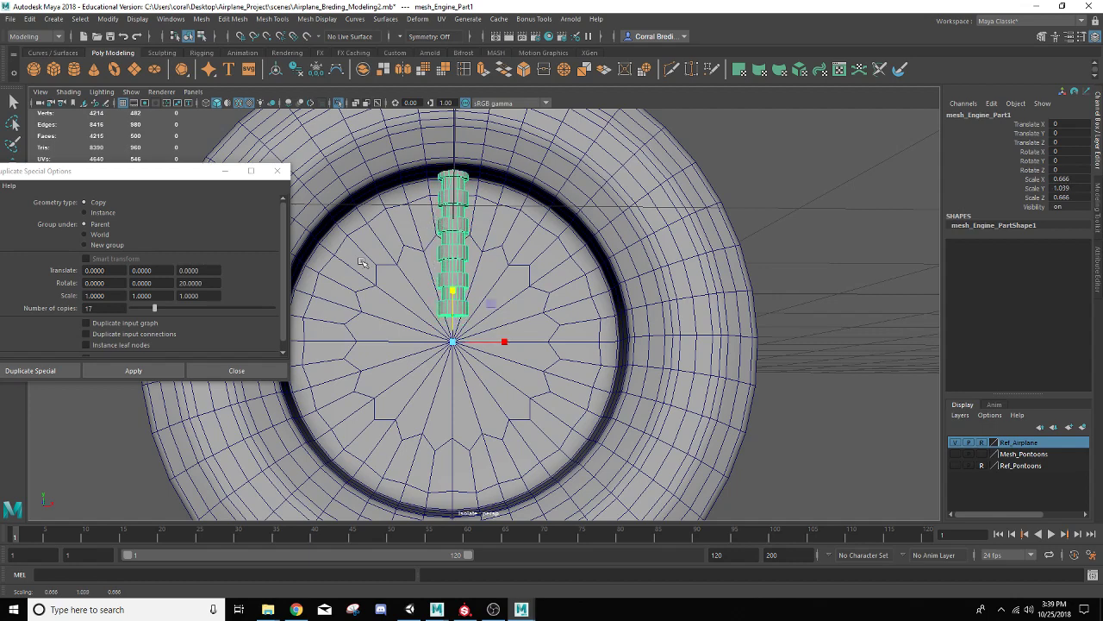
# - Duplicate the slimmed cylinder into a full ring of 17 copies spaced 20 degrees apart, and close the duplication options
pyautogui.click(131, 372)
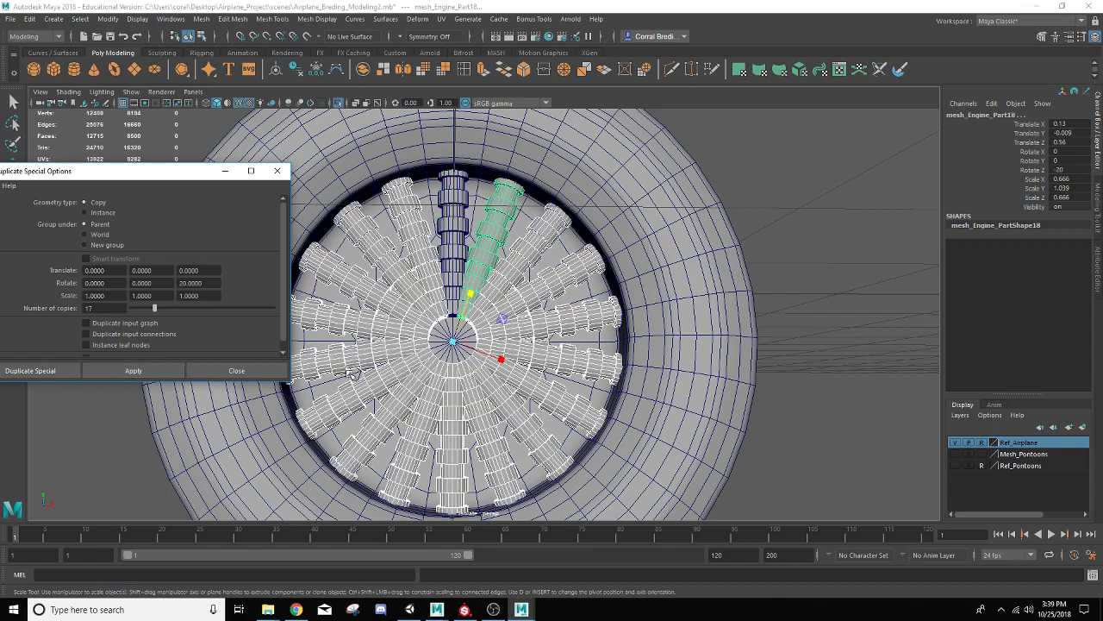
pyautogui.click(278, 172)
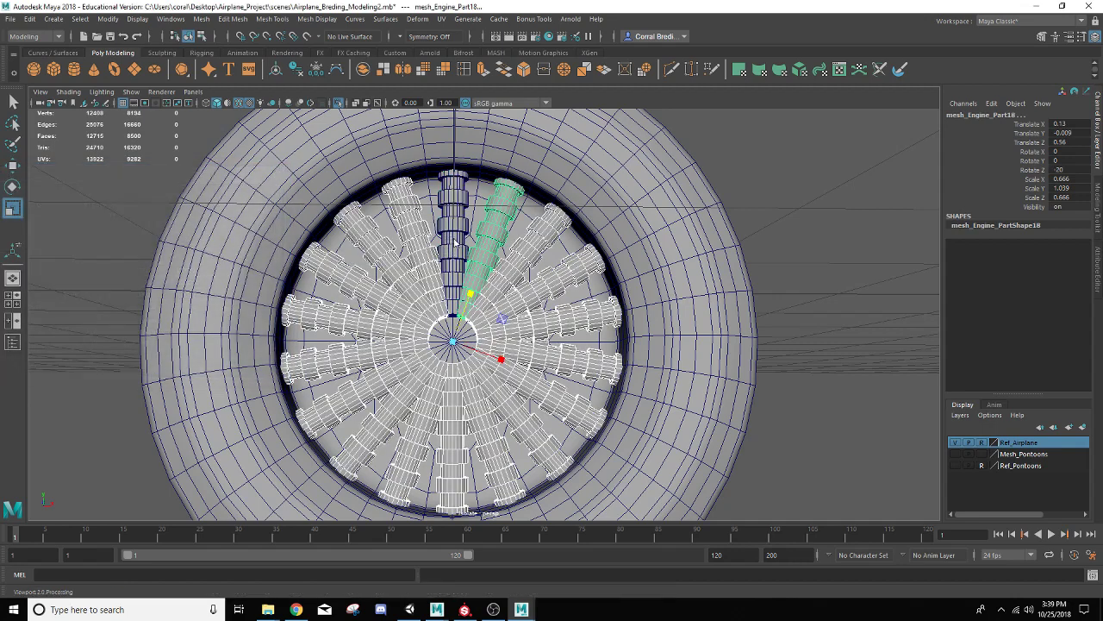
pyautogui.moveTo(453, 238); pyautogui.dragTo(471, 228, button='right')
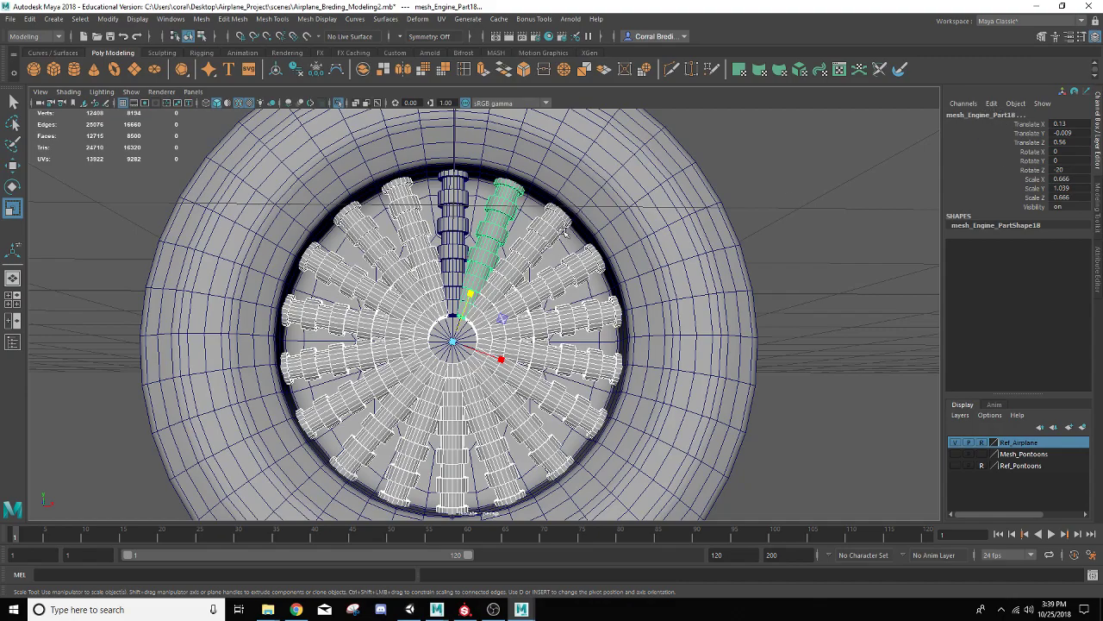
# - Inspect the finished engine ring, restore the full airplane to view, and turn off the wireframe overlay to check the shaded nose
pyautogui.click(812, 276)
pyautogui.scroll(2, 850, 279)
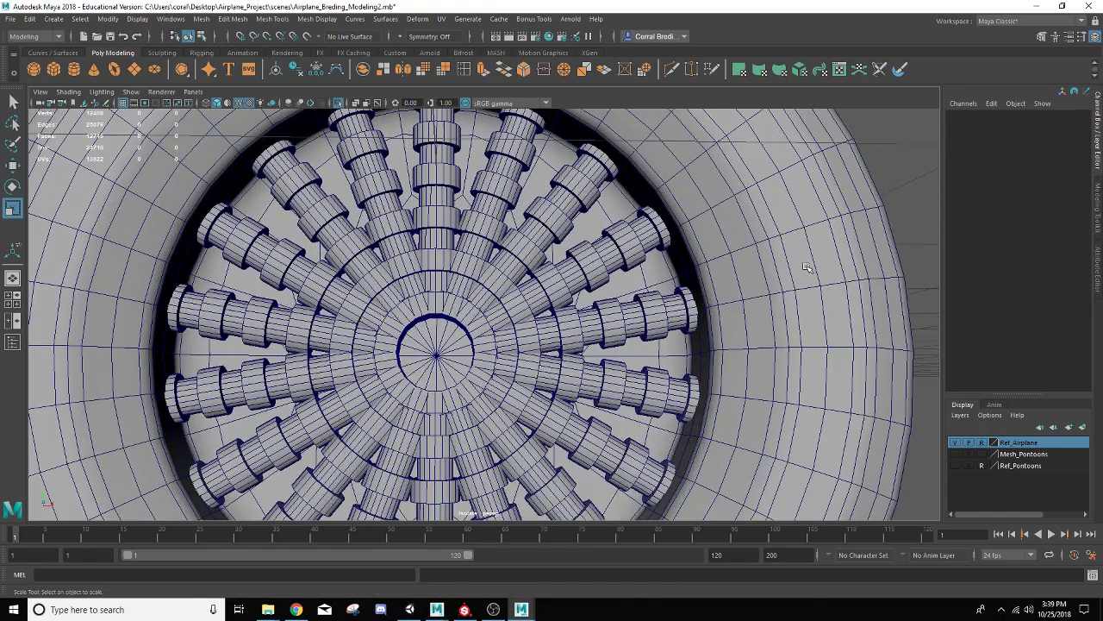
pyautogui.scroll(-5, 828, 274)
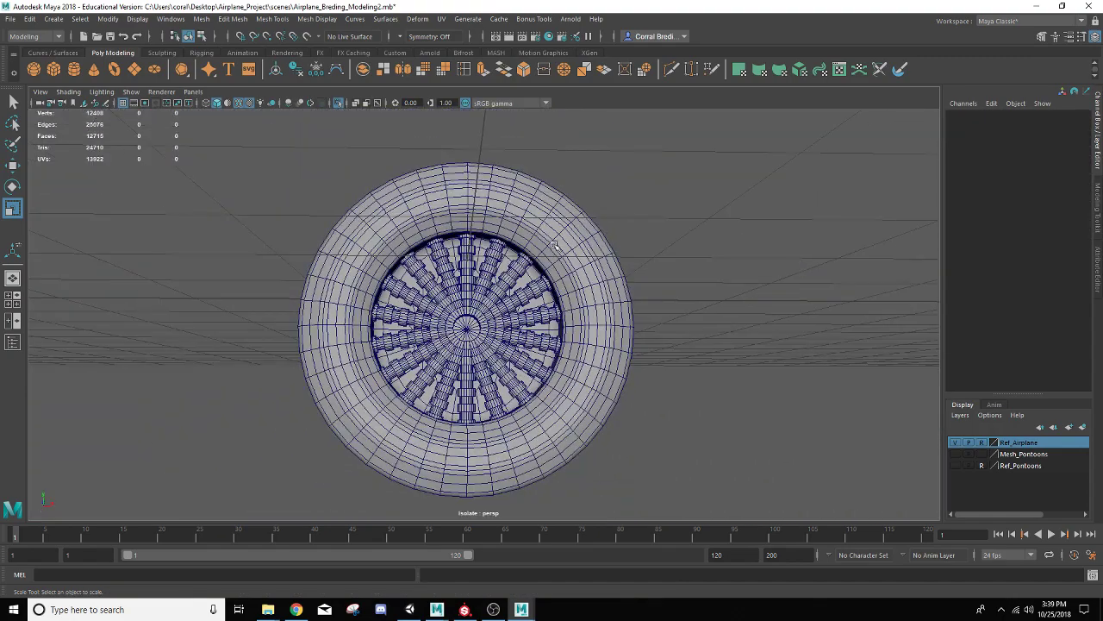
pyautogui.keyDown('alt'); pyautogui.moveTo(554, 245); pyautogui.dragTo(534, 199); pyautogui.keyUp('alt')
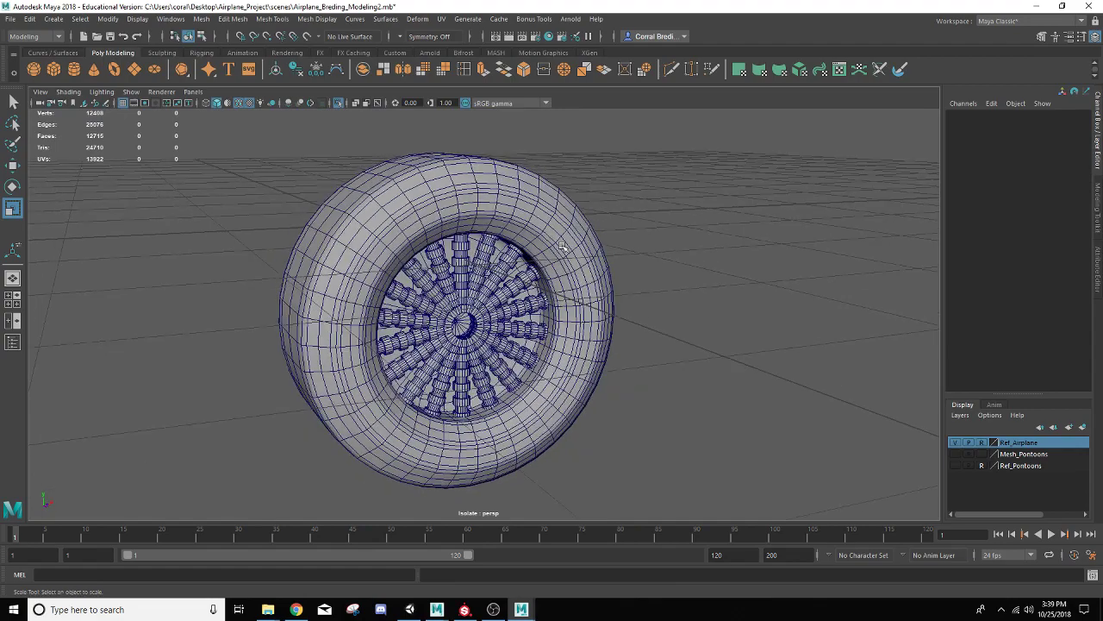
pyautogui.click(345, 102)
pyautogui.scroll(-1, 718, 250)
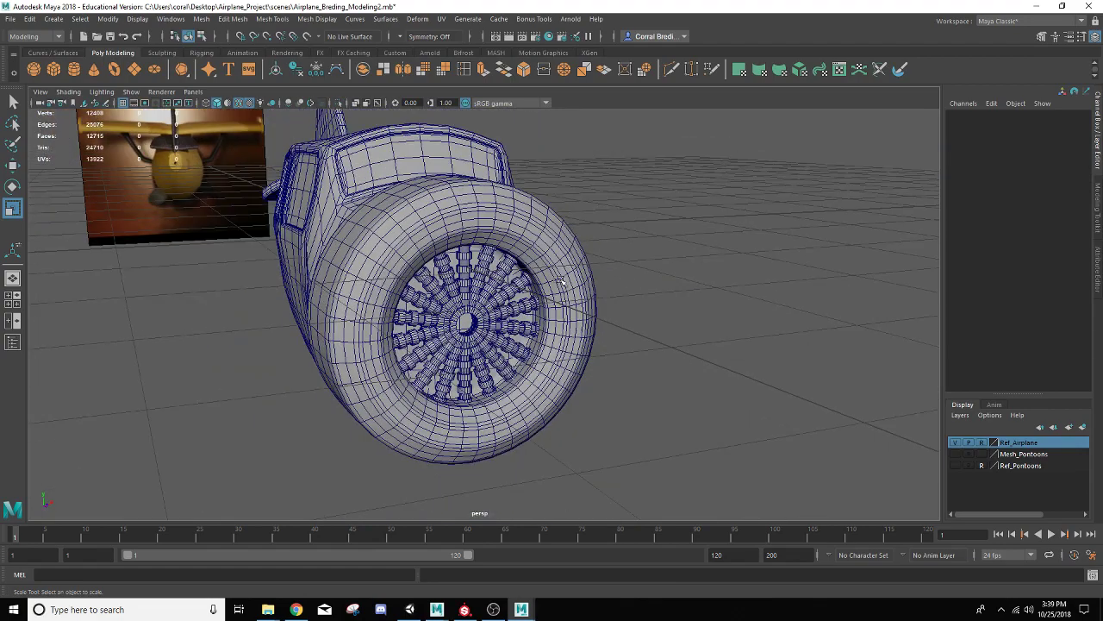
pyautogui.keyDown('alt'); pyautogui.moveTo(562, 281); pyautogui.dragTo(582, 274); pyautogui.keyUp('alt')
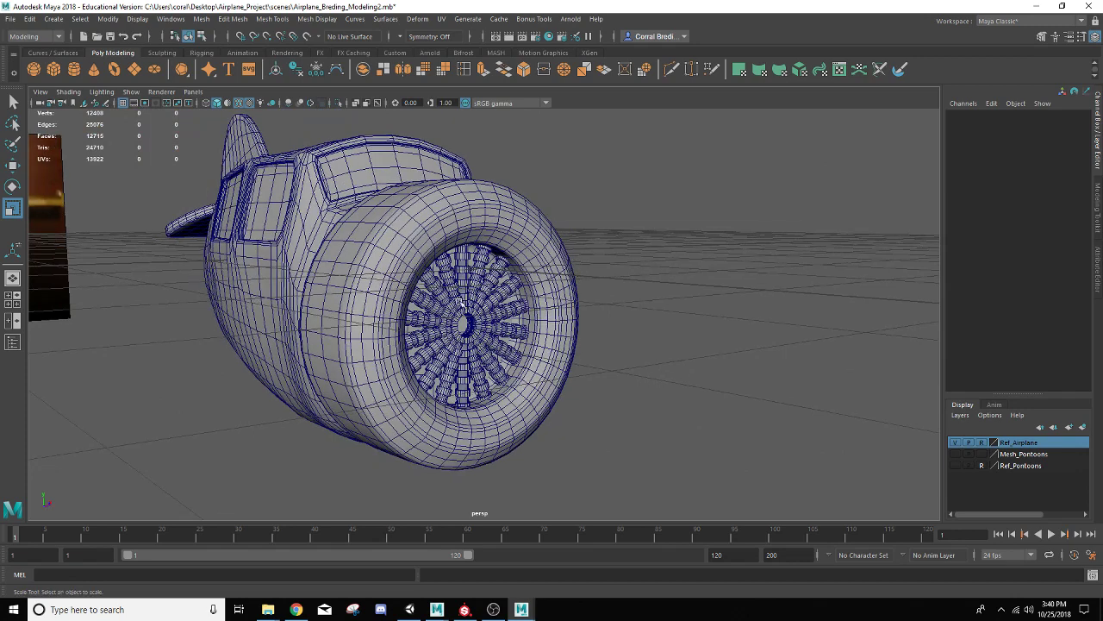
pyautogui.scroll(1, 450, 314)
pyautogui.scroll(-2, 444, 310)
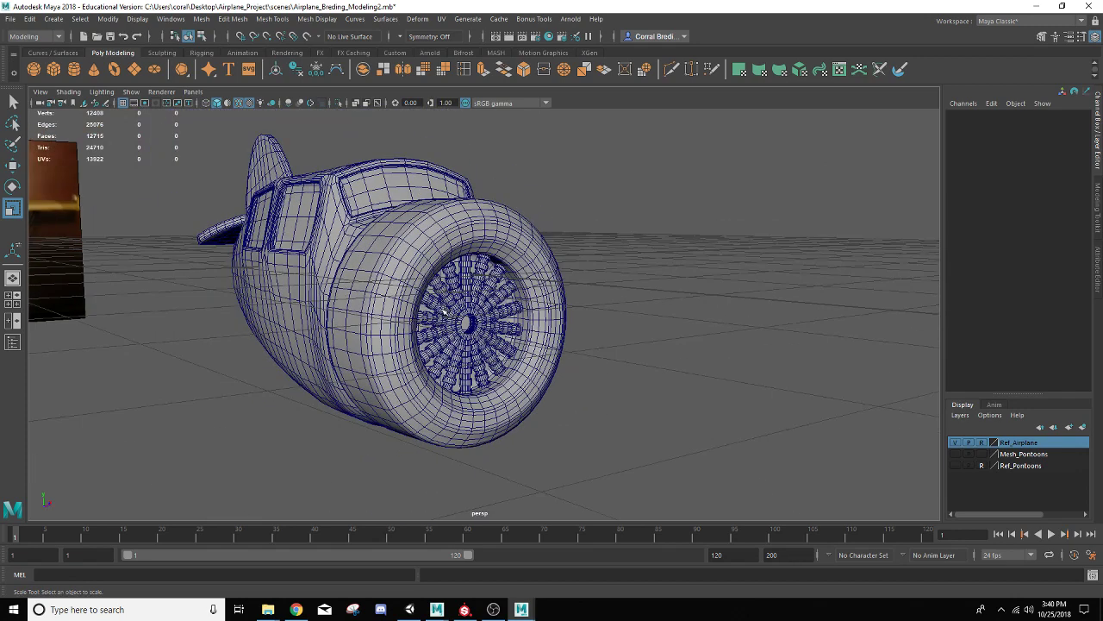
pyautogui.click(242, 103)
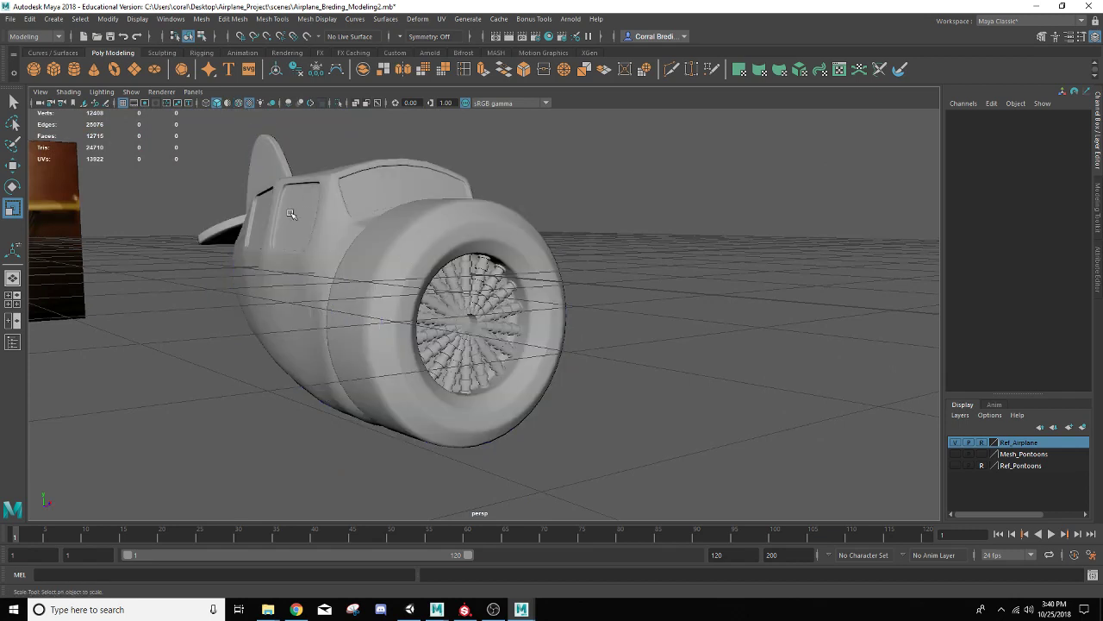
# - Create a polygon cylinder, move it in front of the nose to about 2.967 in Translate Z, and rename it mesh_NoseCone
pyautogui.click(75, 70)
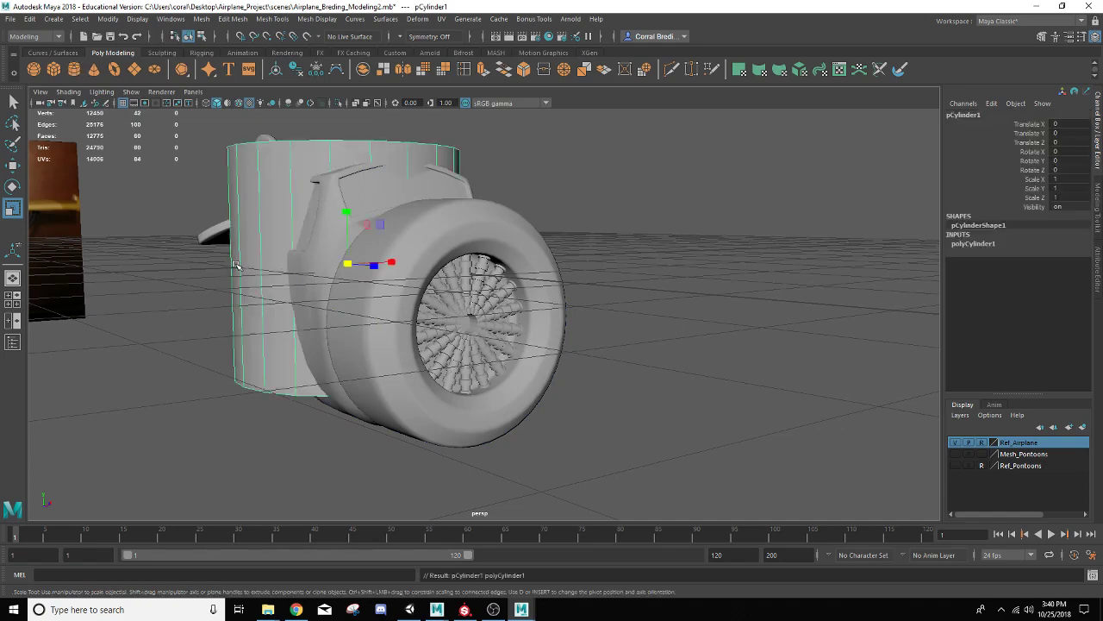
pyautogui.press('w')
pyautogui.keyDown('alt'); pyautogui.moveTo(354, 320); pyautogui.dragTo(633, 420); pyautogui.keyUp('alt')
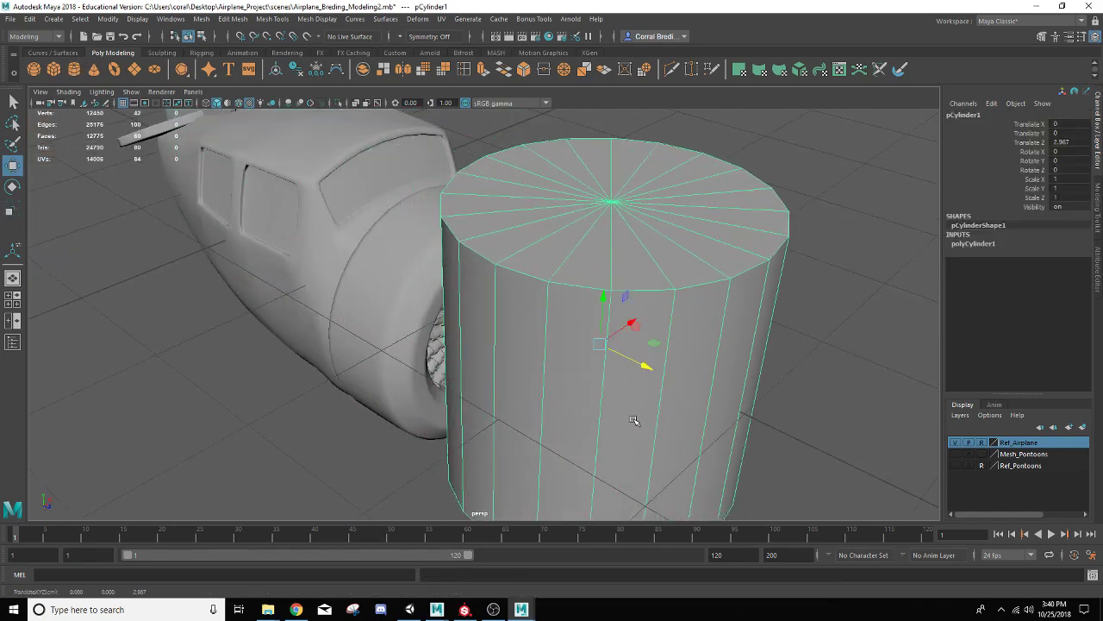
pyautogui.doubleClick(977, 115)
pyautogui.write('mesh')
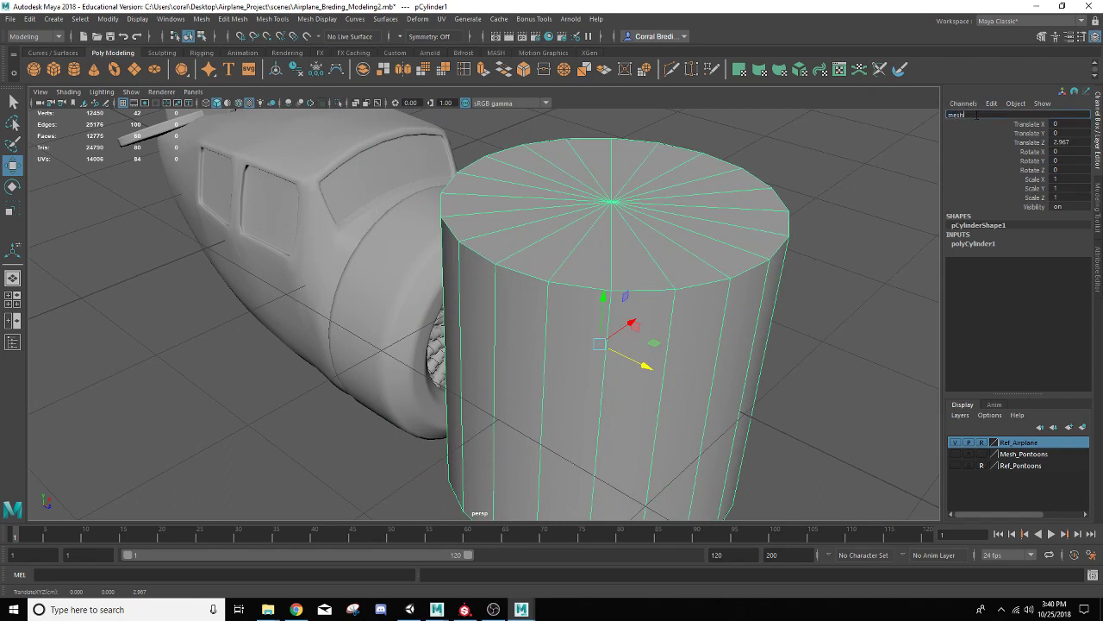
pyautogui.write('_NoseCone')
pyautogui.press('Return')
# - Rotate the nose cone cylinder to 90 degrees in X so that it points forward
pyautogui.press('e')
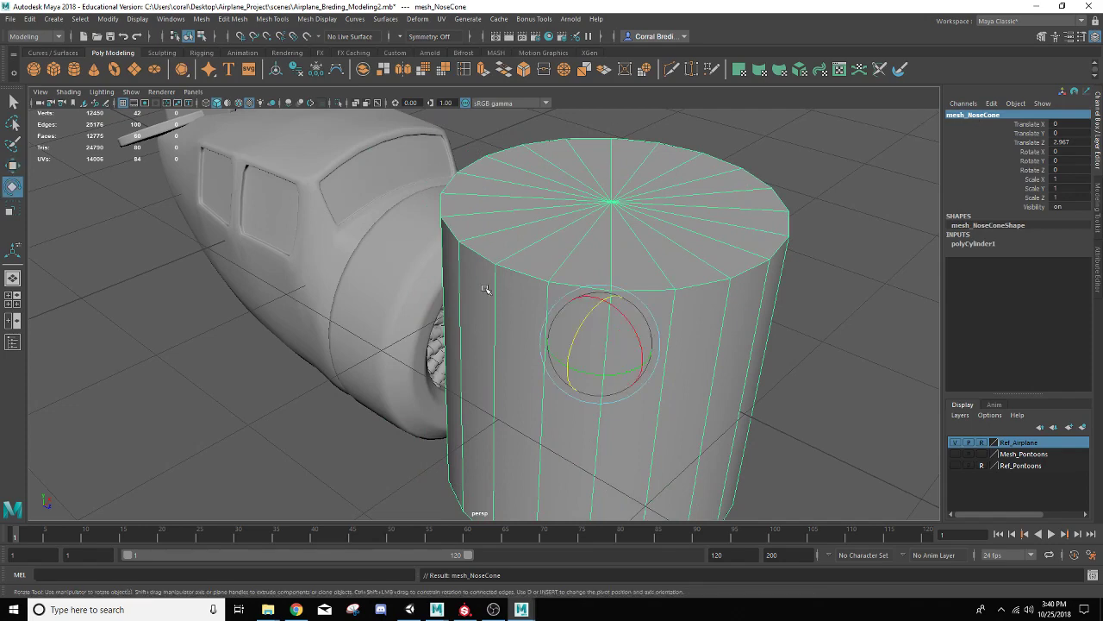
pyautogui.moveTo(637, 331); pyautogui.dragTo(651, 362)
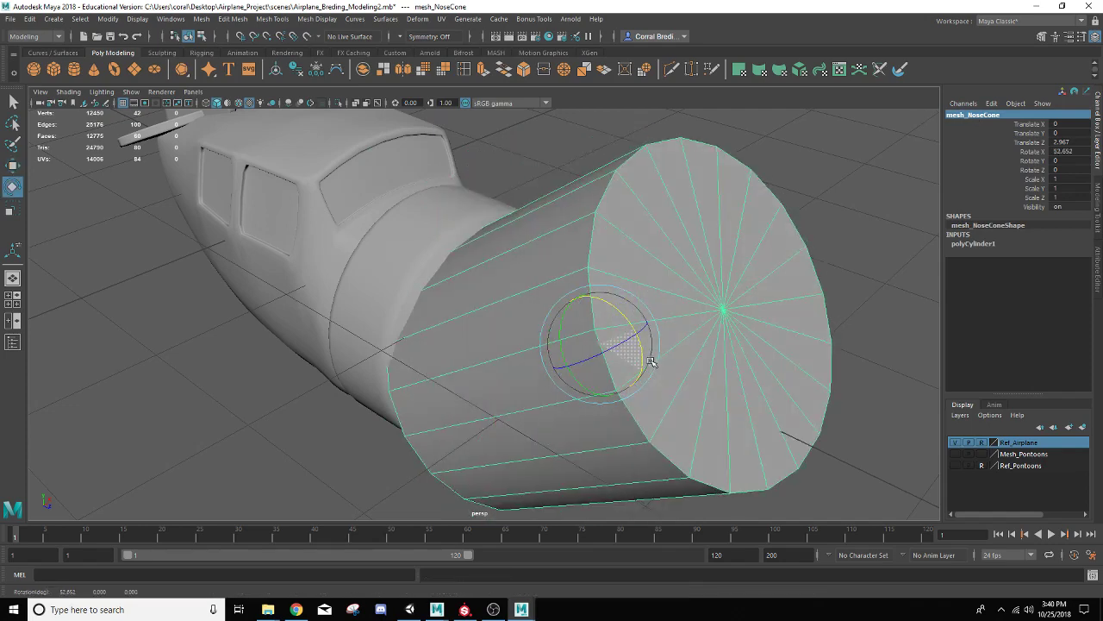
pyautogui.click(1069, 159)
pyautogui.click(1074, 151)
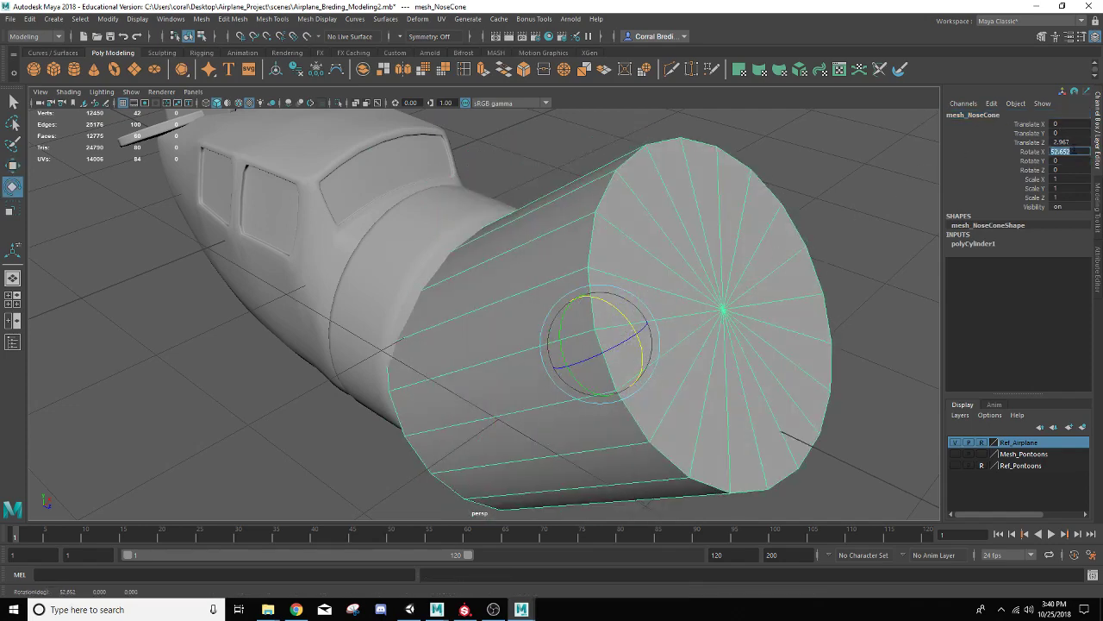
pyautogui.press('Return')
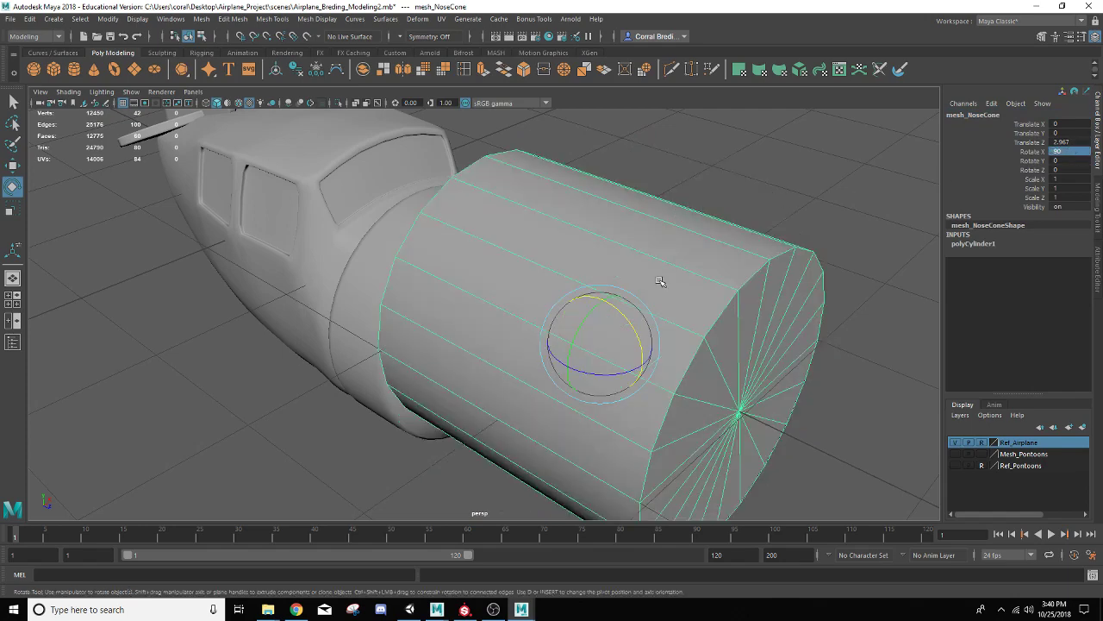
# - Lower the nose cone cylinder to about -0.384 in Translate Y and scale it uniformly down to about 0.199
pyautogui.press('w')
pyautogui.keyDown('alt'); pyautogui.moveTo(587, 316); pyautogui.dragTo(620, 225); pyautogui.keyUp('alt')
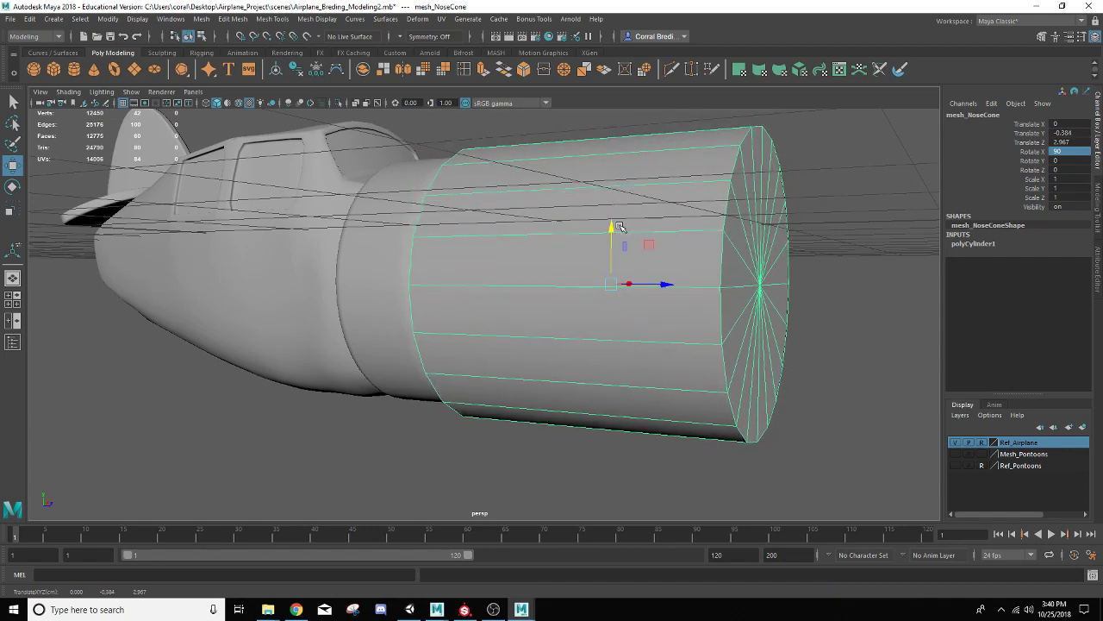
pyautogui.press('r')
pyautogui.moveTo(610, 281); pyautogui.dragTo(412, 322)
# - Slide the nose cone cylinder back into the middle of the engine ring, to about 1.829 in Translate Z
pyautogui.press('w')
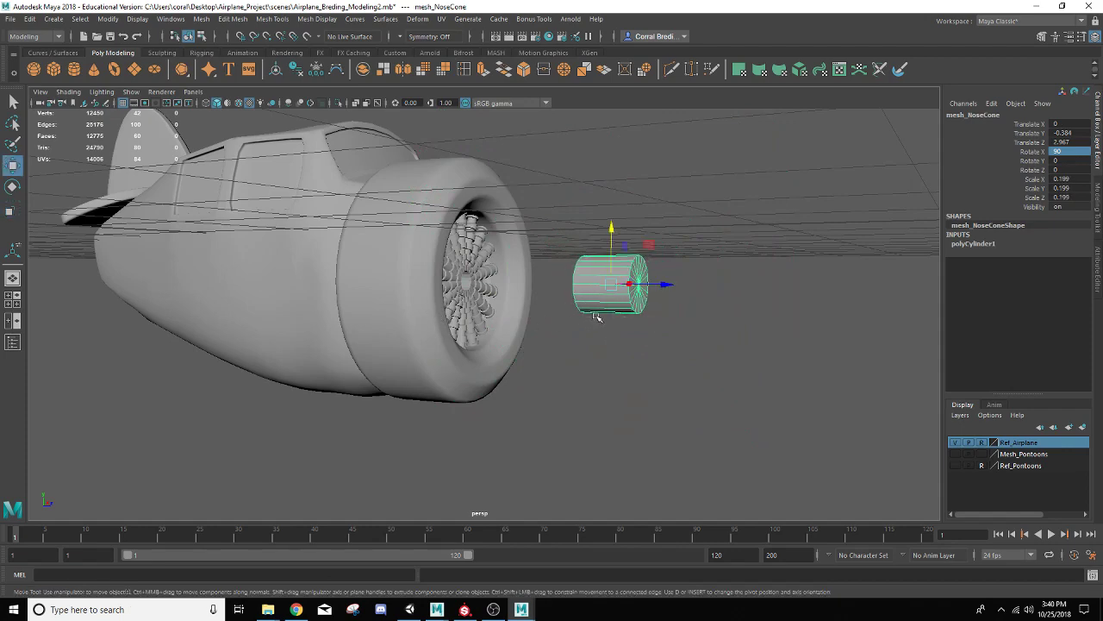
pyautogui.scroll(3, 598, 315)
pyautogui.keyDown('alt'); pyautogui.moveTo(594, 290); pyautogui.dragTo(517, 280); pyautogui.keyUp('alt')
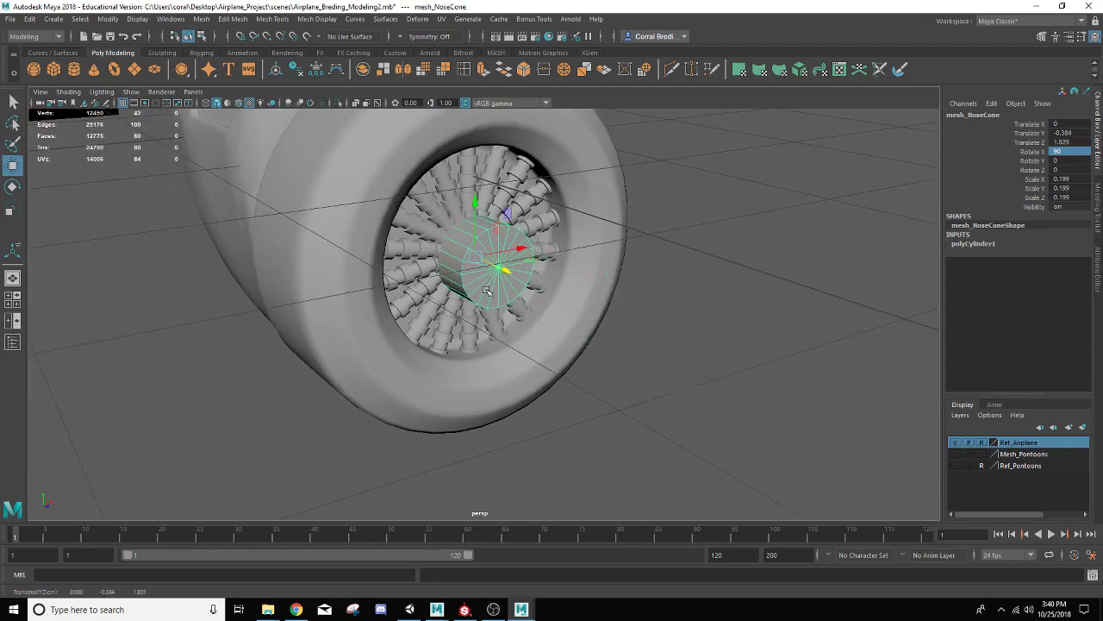
pyautogui.scroll(5, 552, 335)
pyautogui.keyDown('alt'); pyautogui.moveTo(555, 336); pyautogui.dragTo(479, 300); pyautogui.keyUp('alt')
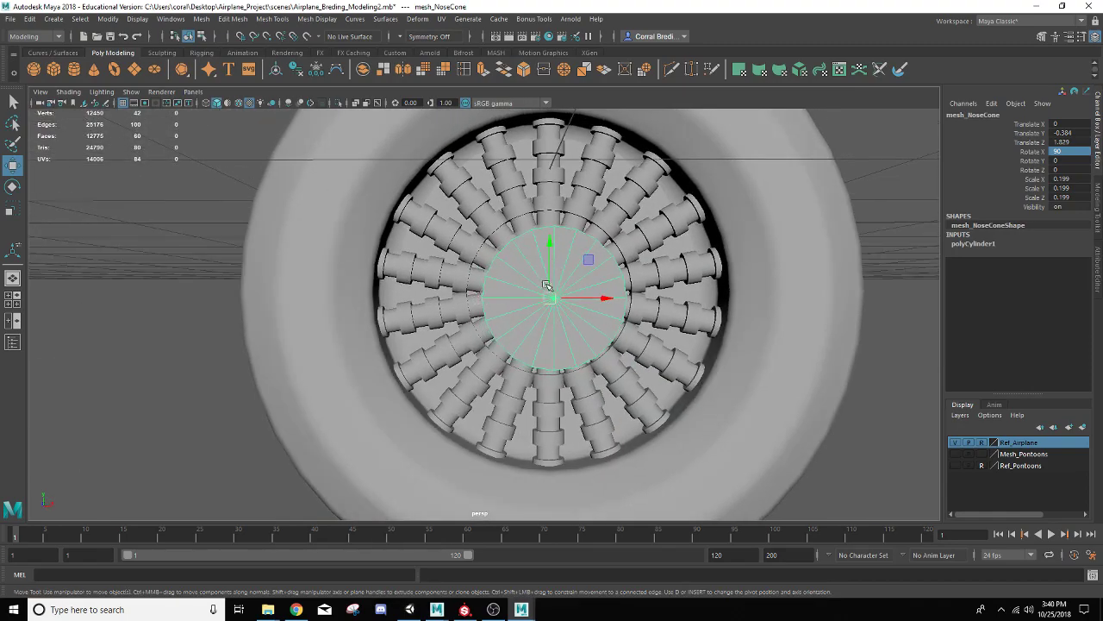
# - Isolate the nose cone together with the Mesh_Prop cowling, select only the nose cone, and turn the wireframe overlay back on
pyautogui.click(758, 222)
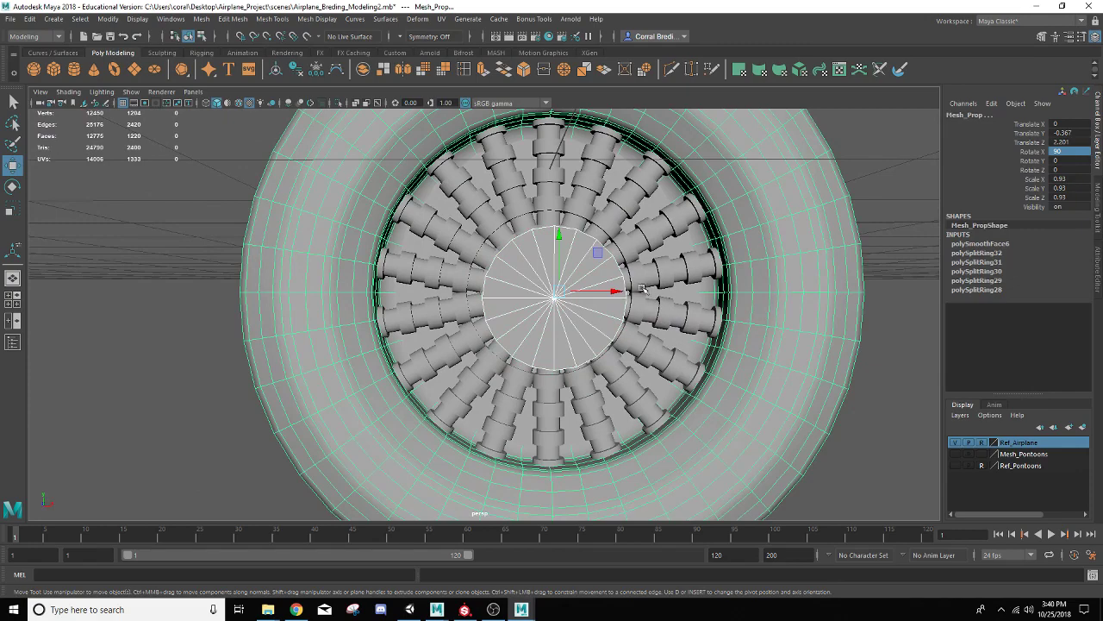
pyautogui.click(338, 103)
pyautogui.keyDown('alt'); pyautogui.moveTo(524, 316); pyautogui.dragTo(562, 324); pyautogui.keyUp('alt')
pyautogui.click(562, 323)
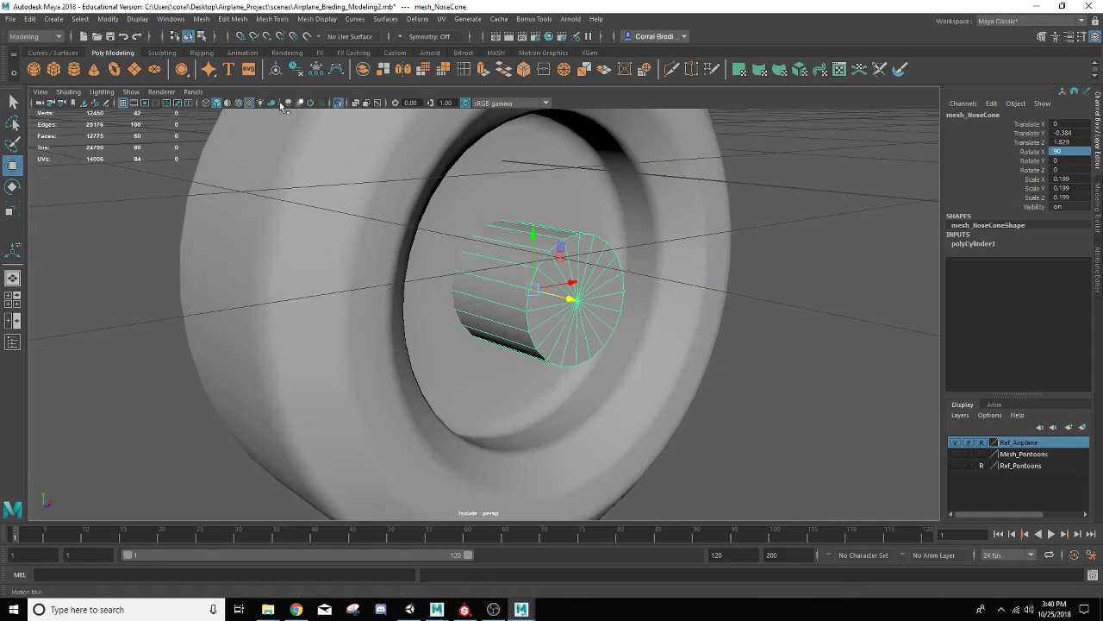
pyautogui.click(249, 103)
# - Snap the nose cone to the cowling's centre vertex, and move it forward to about 2.212 in Translate Z
pyautogui.moveTo(571, 301); pyautogui.dragTo(701, 370)
pyautogui.press('v')
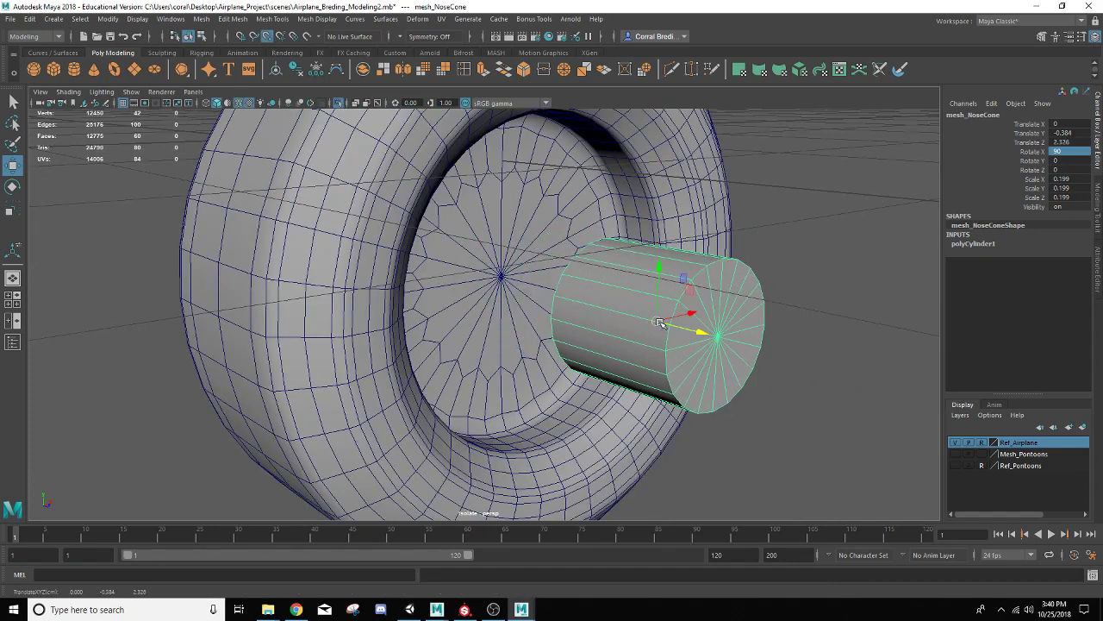
pyautogui.moveTo(659, 322); pyautogui.dragTo(530, 313)
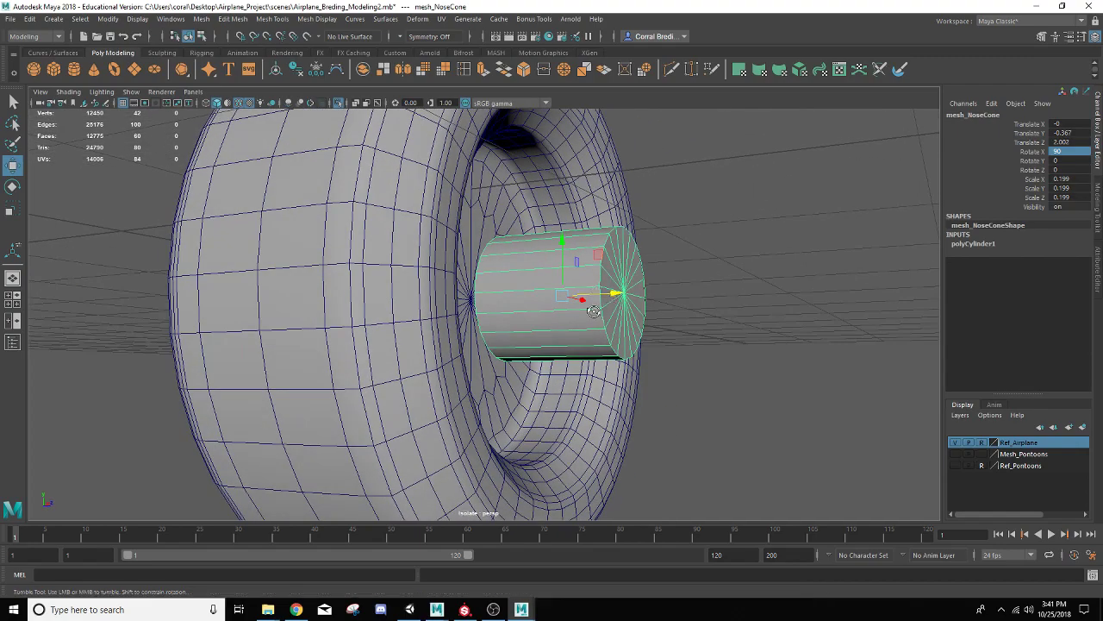
pyautogui.keyDown('alt'); pyautogui.moveTo(606, 308); pyautogui.dragTo(638, 317); pyautogui.keyUp('alt')
# - Shorten the nose cone by moving its front vertices back toward the cowling, and scale the whole object uniformly to about 0.204
pyautogui.rightClick(638, 319)
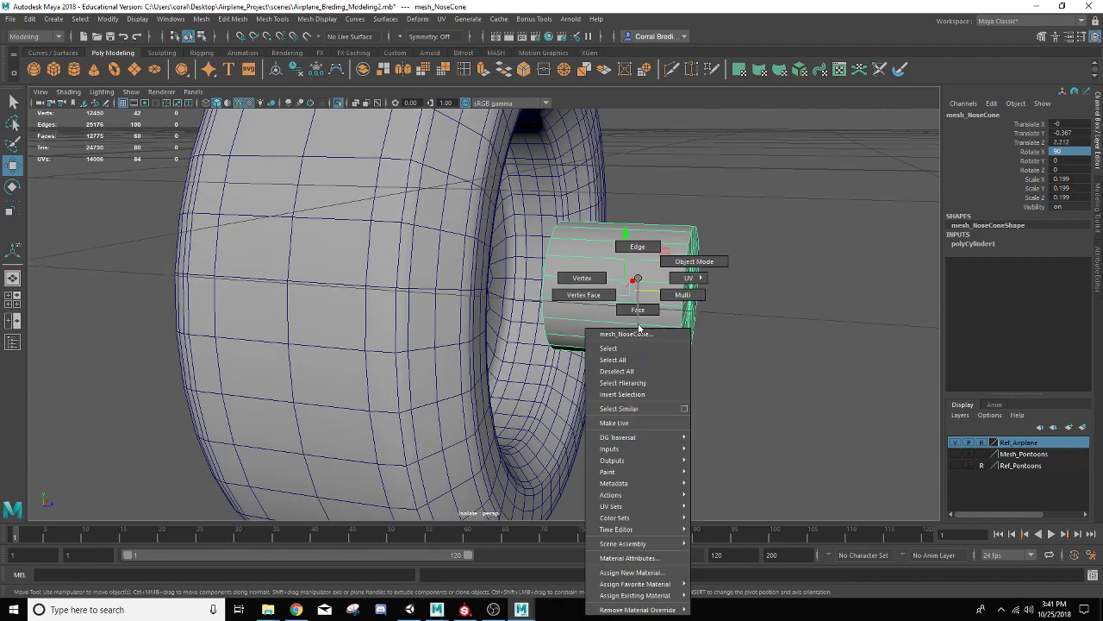
pyautogui.click(591, 275)
pyautogui.moveTo(606, 192); pyautogui.dragTo(778, 416)
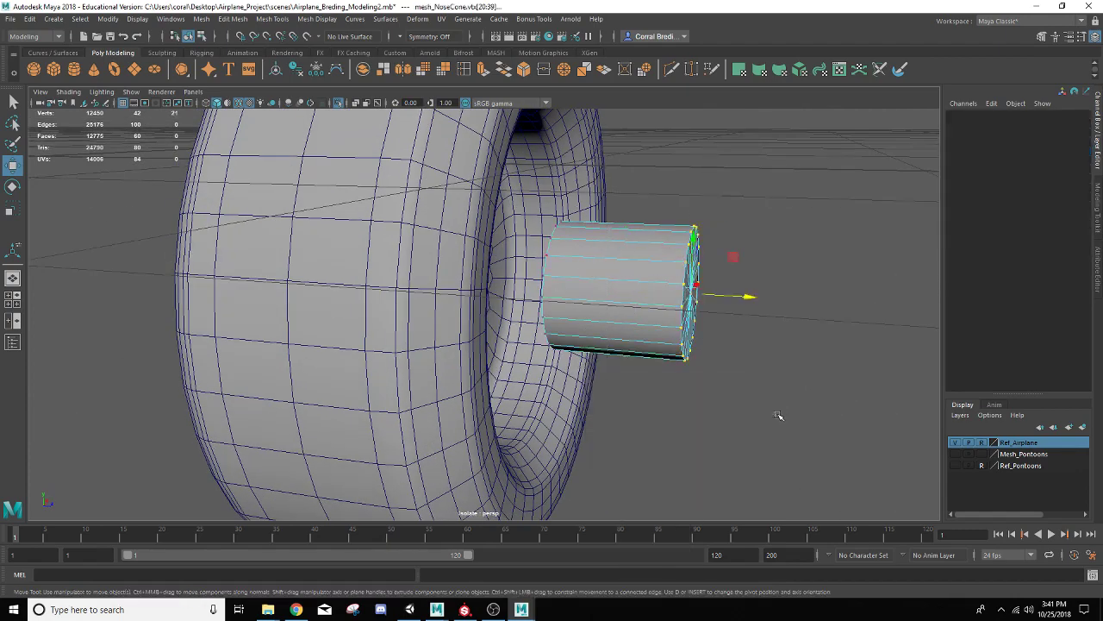
pyautogui.moveTo(750, 297); pyautogui.dragTo(704, 294)
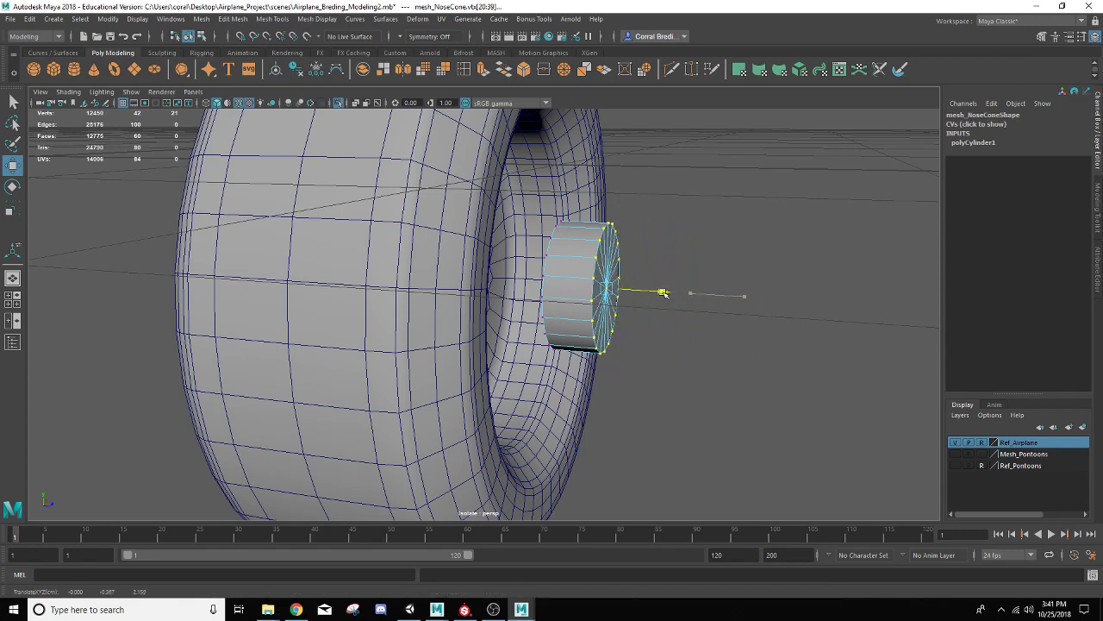
pyautogui.moveTo(575, 249); pyautogui.dragTo(642, 235, button='right')
pyautogui.press('r')
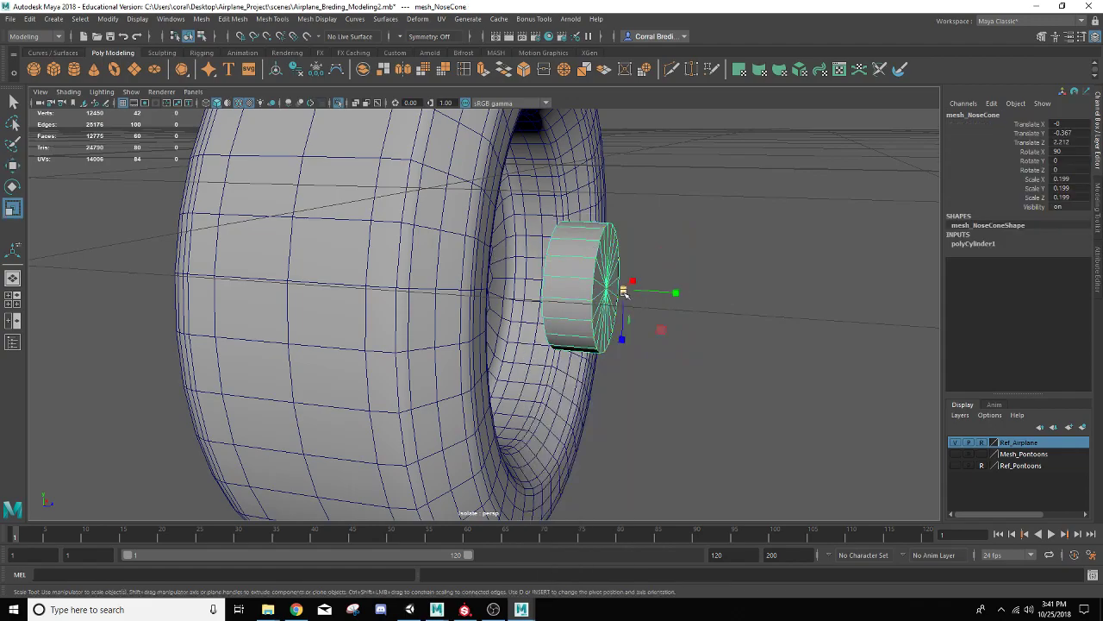
pyautogui.moveTo(622, 289); pyautogui.dragTo(595, 286)
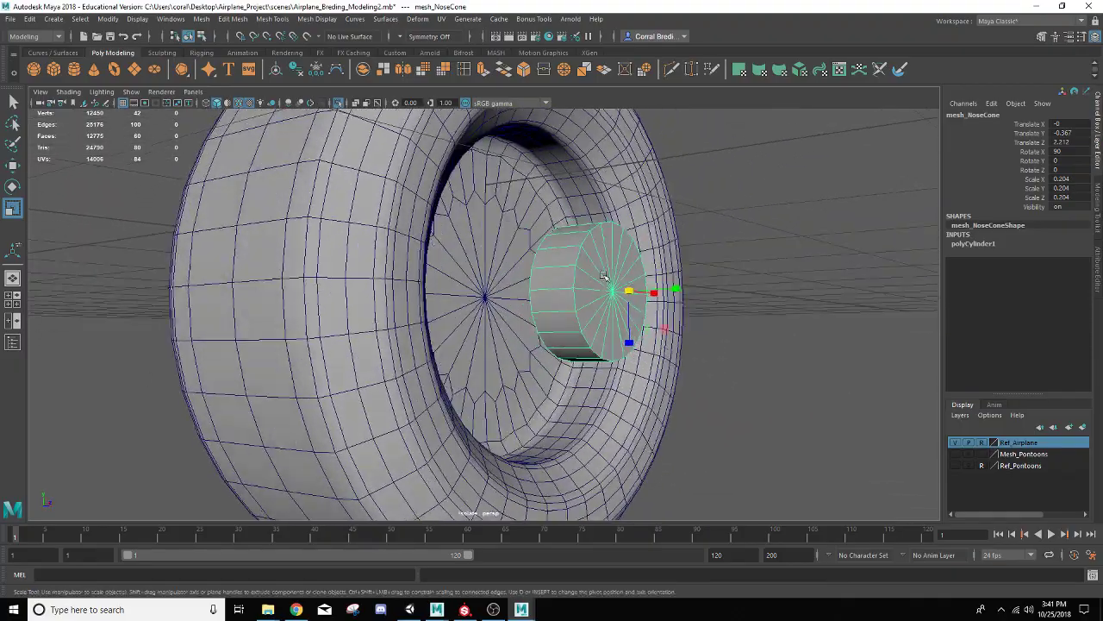
# - Extrude the nose cone's front cap faces about 0.079 forward and scale them down to form a first taper
pyautogui.moveTo(604, 274); pyautogui.dragTo(604, 307, button='right')
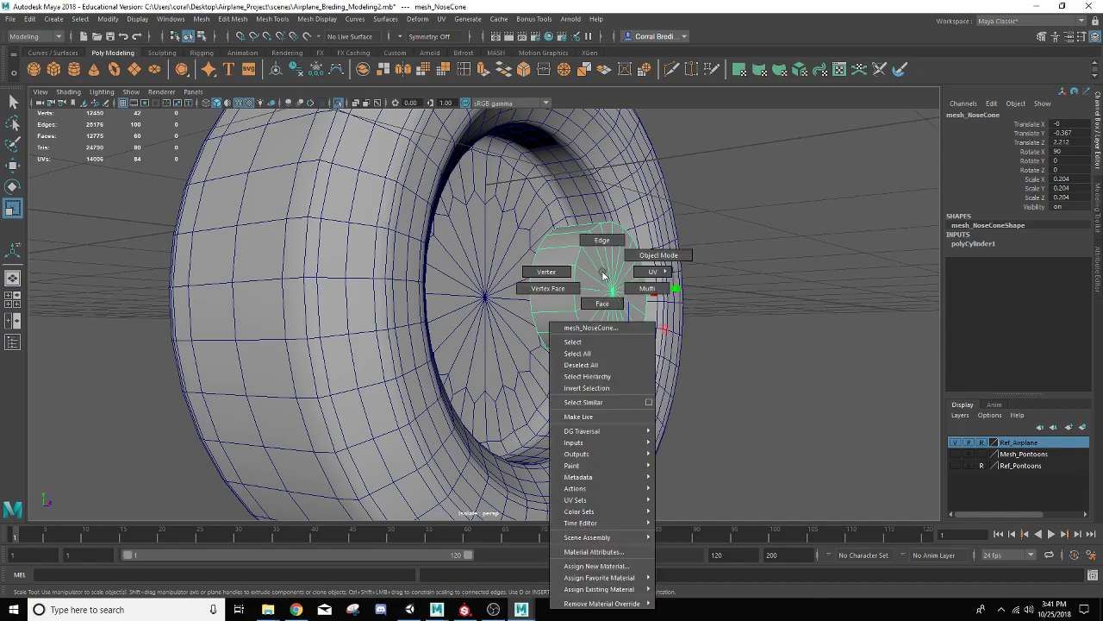
pyautogui.keyDown('alt'); pyautogui.moveTo(604, 307); pyautogui.dragTo(553, 289); pyautogui.keyUp('alt')
pyautogui.moveTo(508, 214); pyautogui.dragTo(643, 452)
pyautogui.moveTo(377, 179); pyautogui.dragTo(599, 334)
pyautogui.scroll(5, 558, 388)
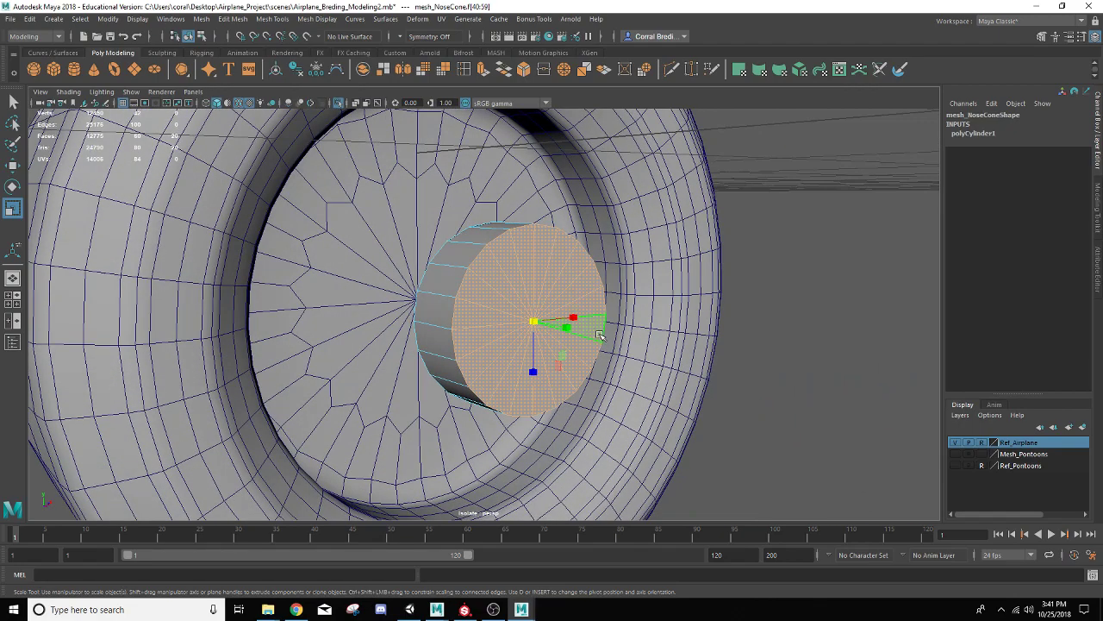
pyautogui.click(484, 70)
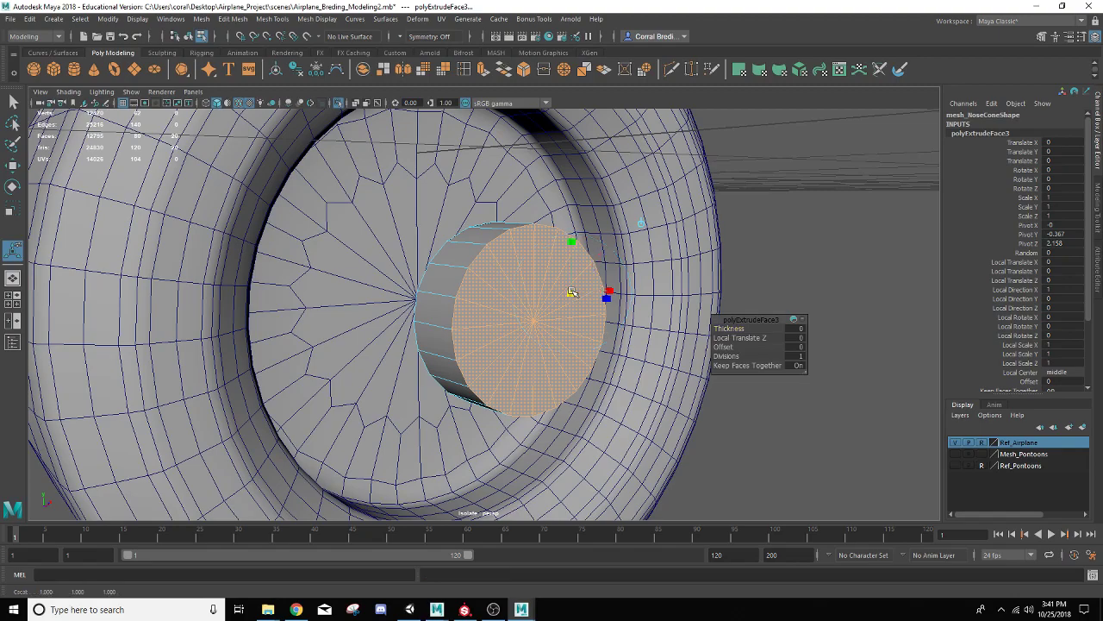
pyautogui.moveTo(567, 293); pyautogui.dragTo(598, 325)
pyautogui.press('r')
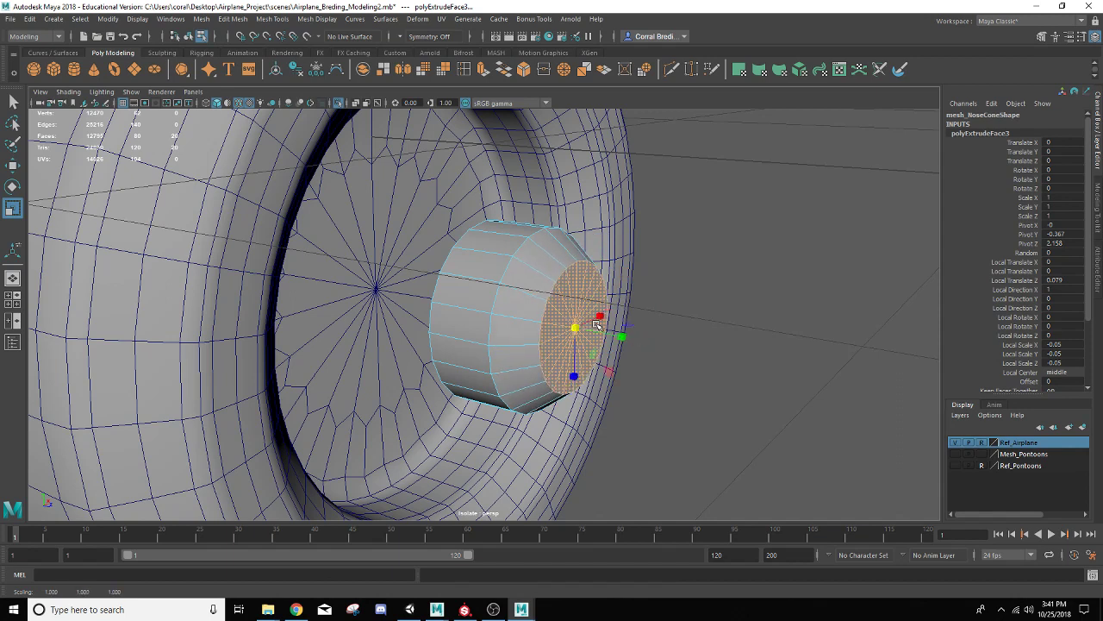
# - Extrude the reduced front cap again by about 0.091 and shrink it into a narrow tip
pyautogui.click(483, 69)
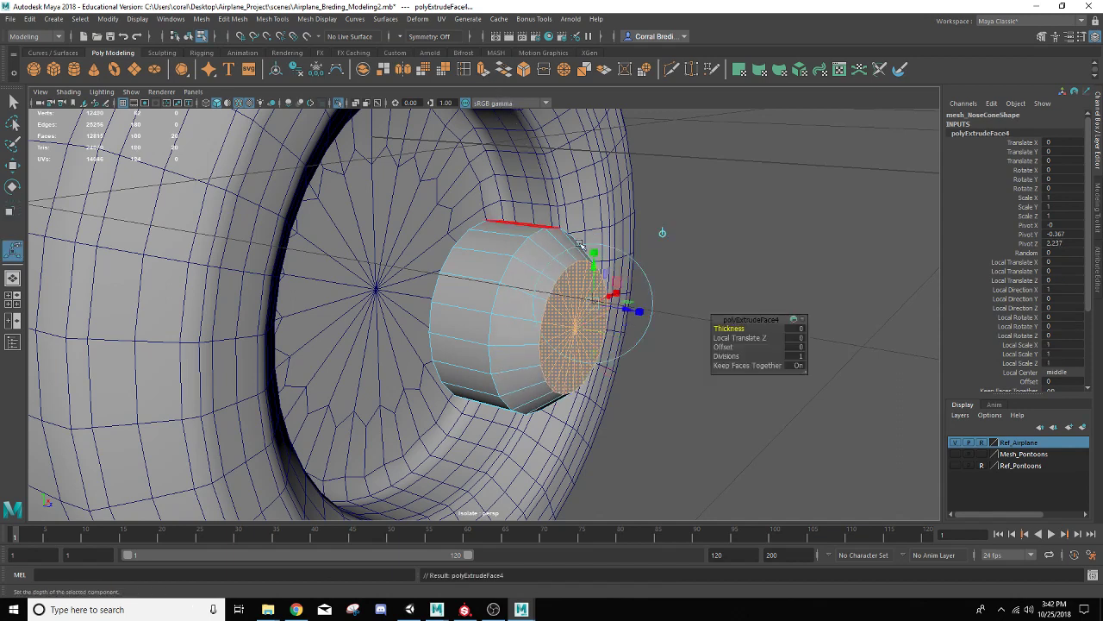
pyautogui.moveTo(629, 308); pyautogui.dragTo(573, 277)
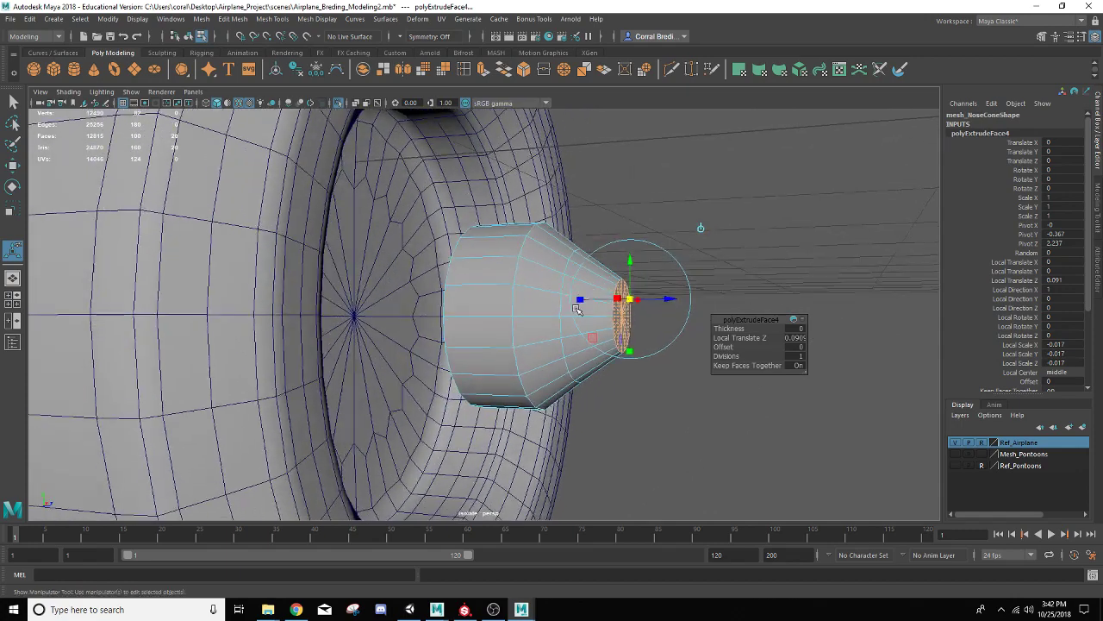
# - Scale up the edge loop in the middle of the nose cone's taper slightly to round out its profile
pyautogui.moveTo(572, 277); pyautogui.dragTo(573, 247, button='right')
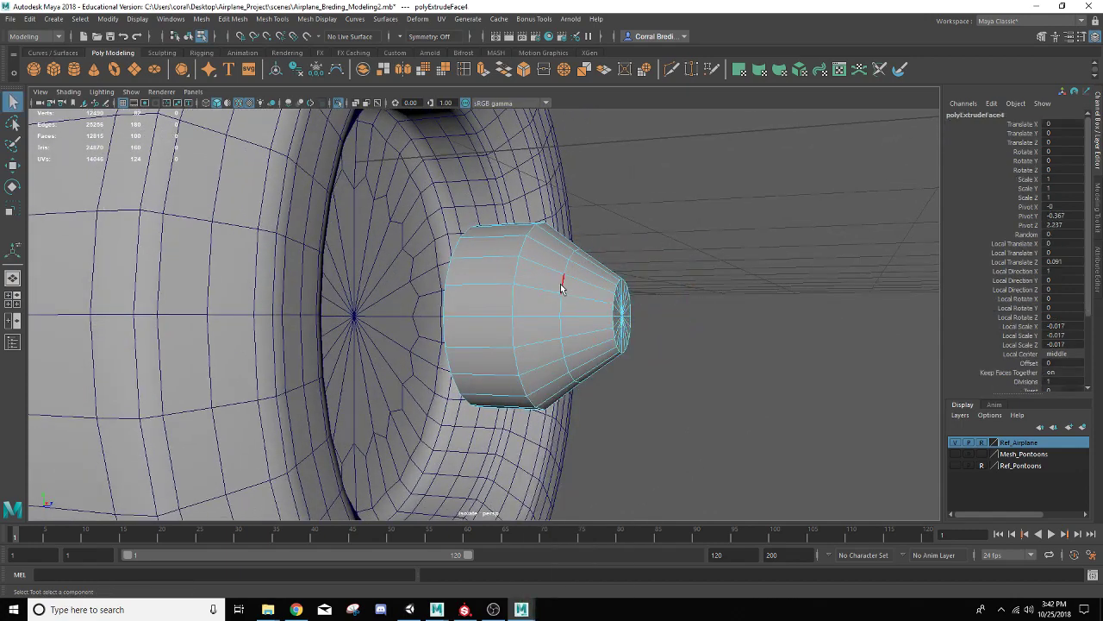
pyautogui.click(561, 288)
pyautogui.press('r')
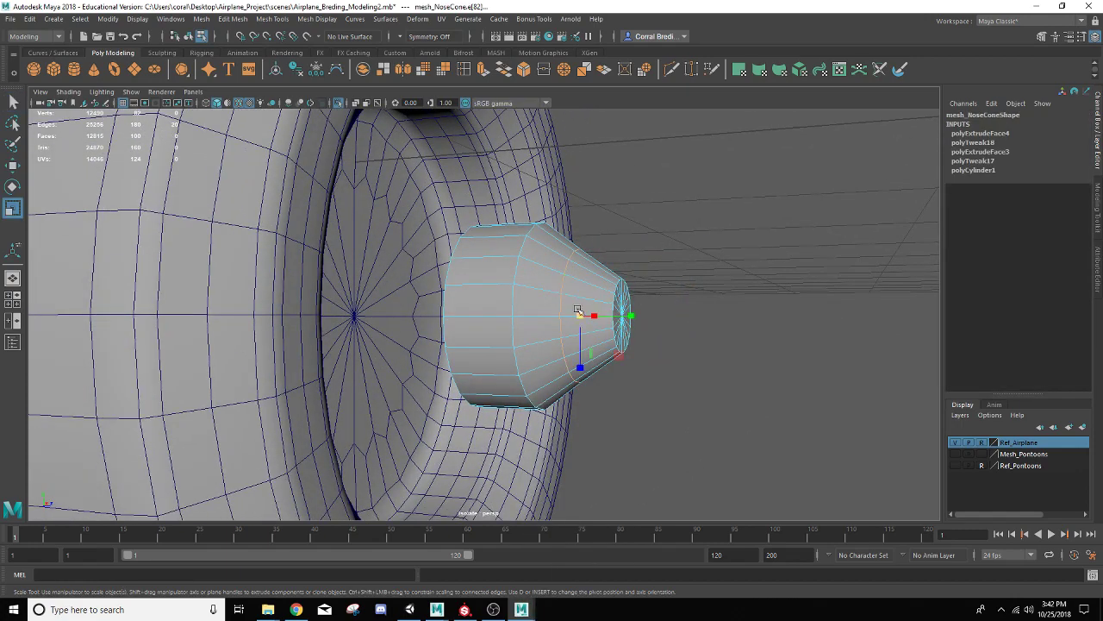
pyautogui.moveTo(579, 317); pyautogui.dragTo(589, 316)
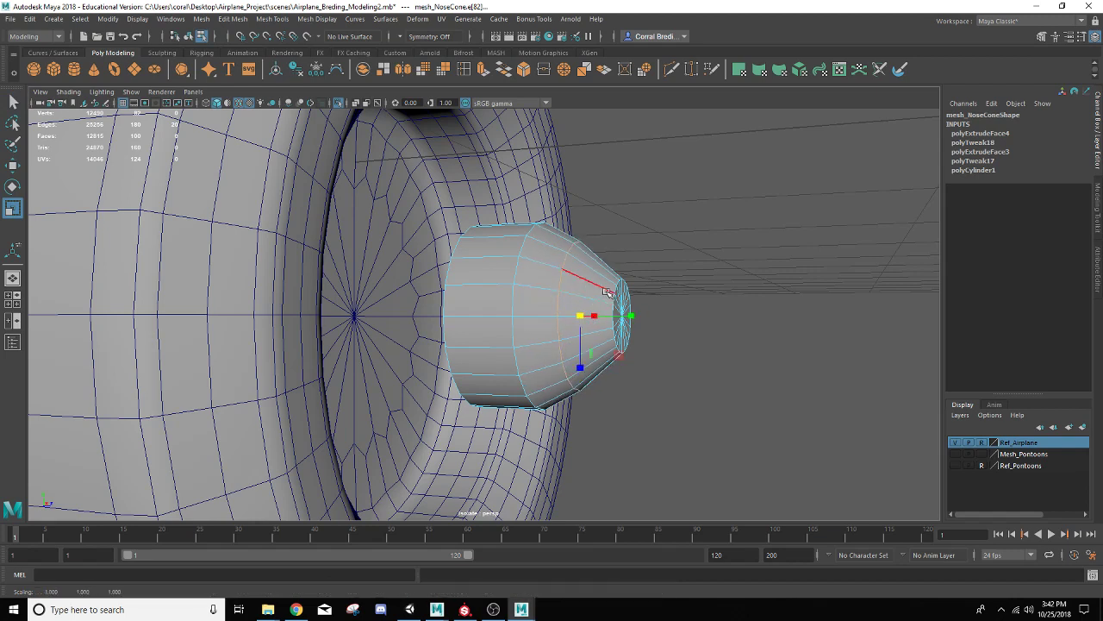
# - Bevel the edge loop around the nose cone's front tip with 2 segments, and deselect the object
pyautogui.moveTo(608, 297); pyautogui.dragTo(603, 257, button='right')
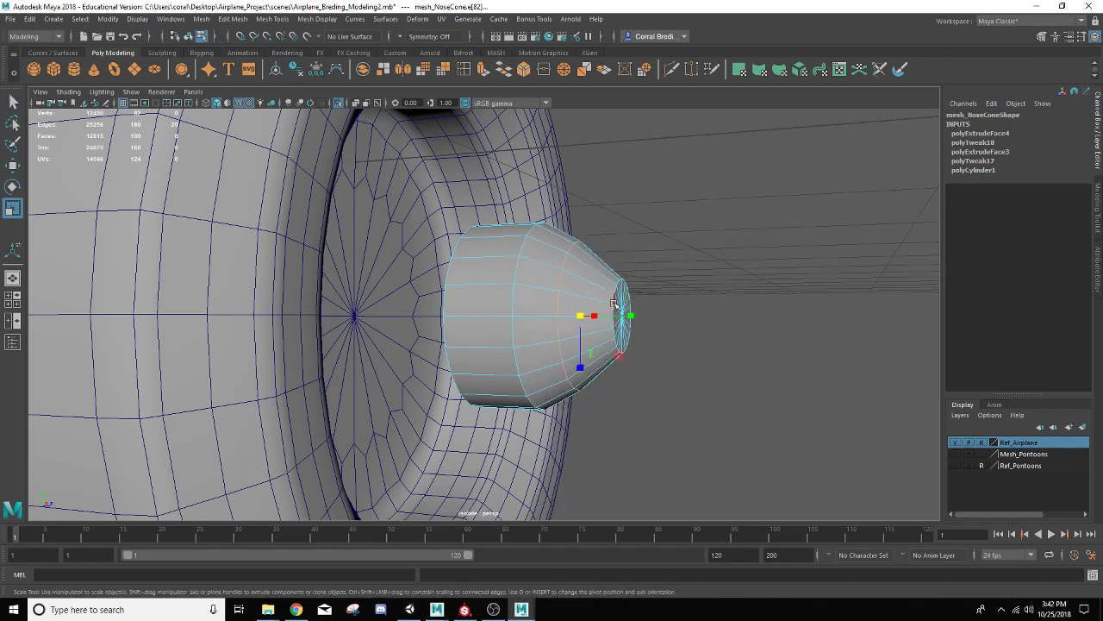
pyautogui.doubleClick(615, 300)
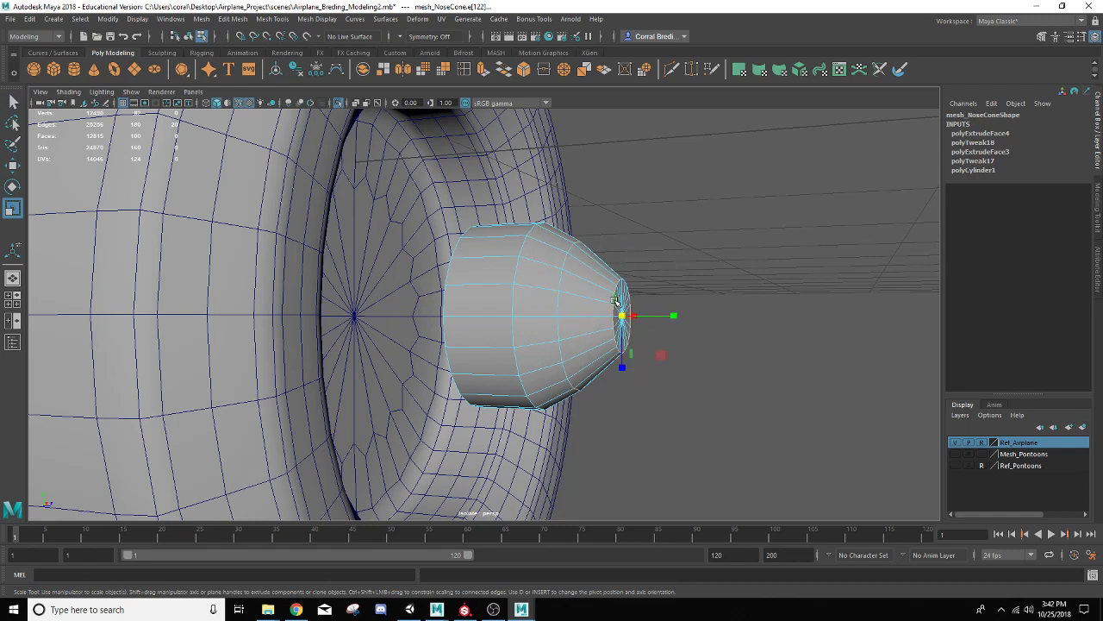
pyautogui.click(525, 74)
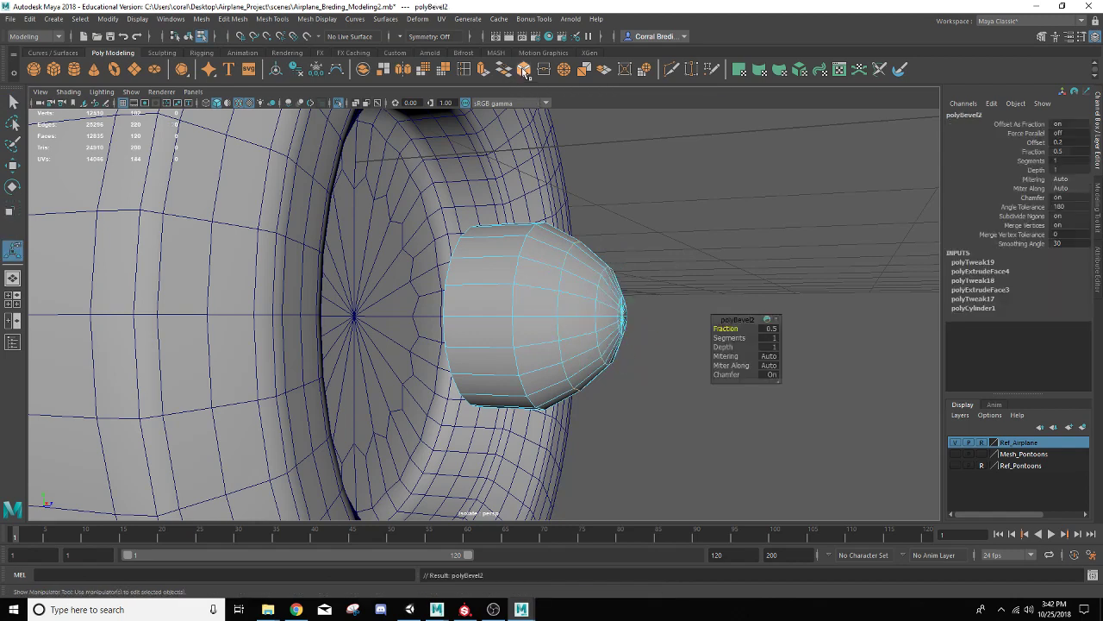
pyautogui.click(774, 347)
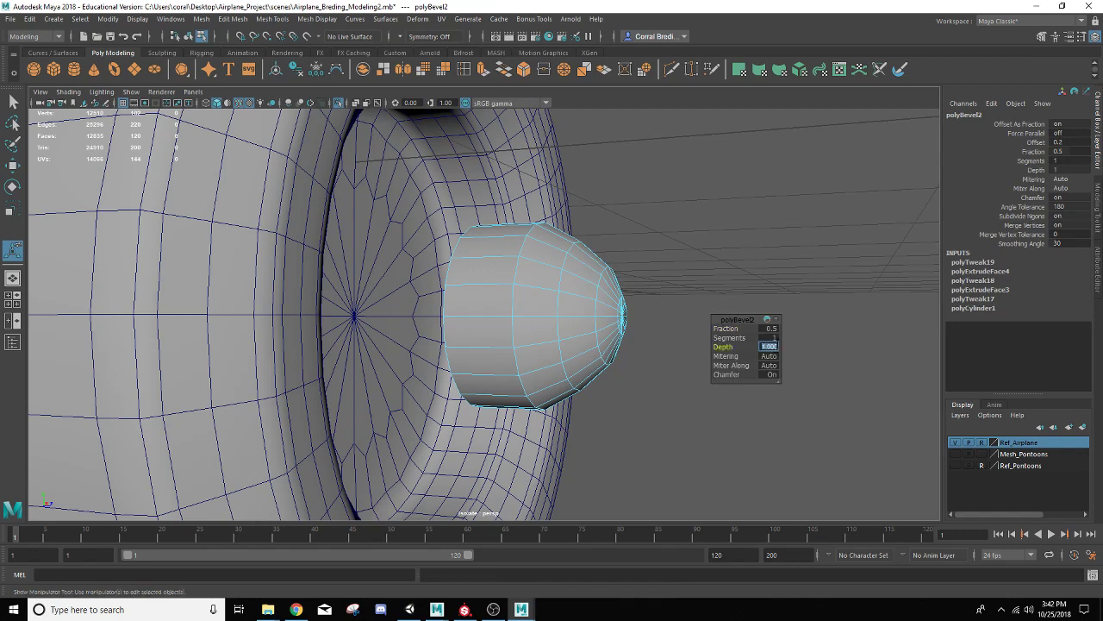
pyautogui.click(771, 339)
pyautogui.press('Return')
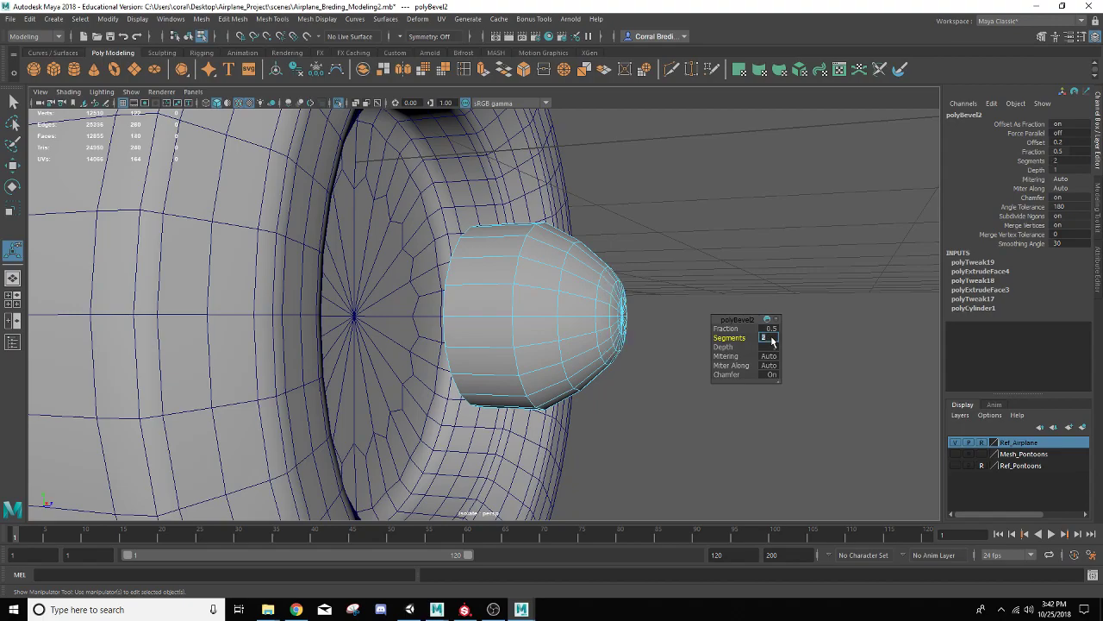
pyautogui.keyDown('alt'); pyautogui.moveTo(562, 231); pyautogui.dragTo(602, 278); pyautogui.keyUp('alt')
pyautogui.moveTo(603, 277); pyautogui.dragTo(641, 267, button='right')
pyautogui.click(734, 266)
# - Bevel the edge loop around the nose cone's rear rim with a fraction of 0.1
pyautogui.keyDown('alt'); pyautogui.moveTo(633, 277); pyautogui.dragTo(509, 285); pyautogui.keyUp('alt')
pyautogui.moveTo(509, 278); pyautogui.dragTo(511, 250, button='right')
pyautogui.doubleClick(472, 270)
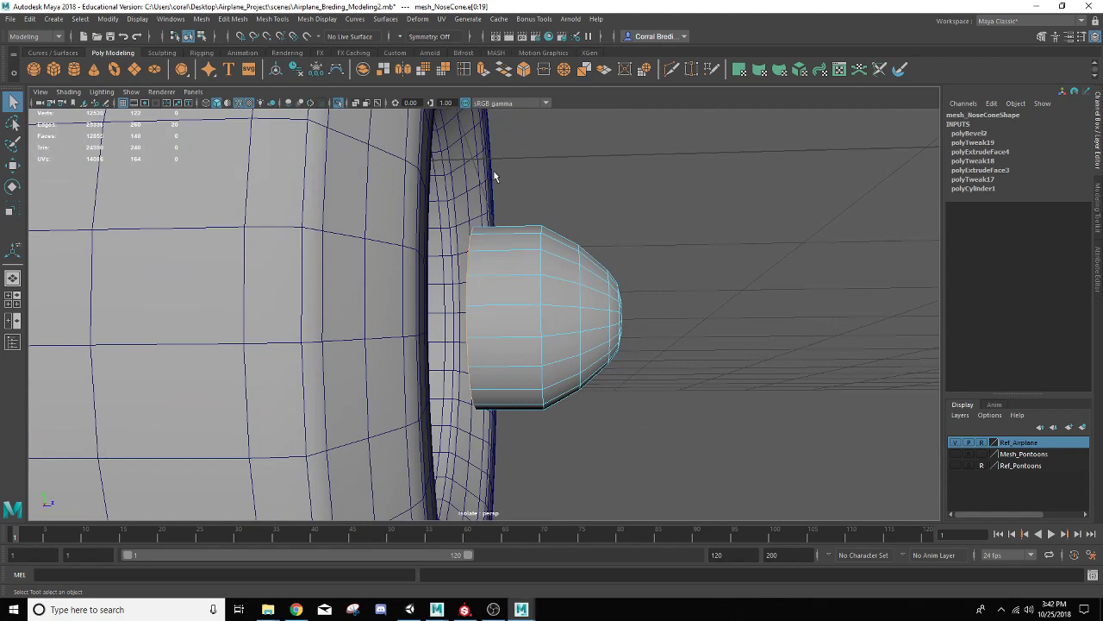
pyautogui.click(524, 69)
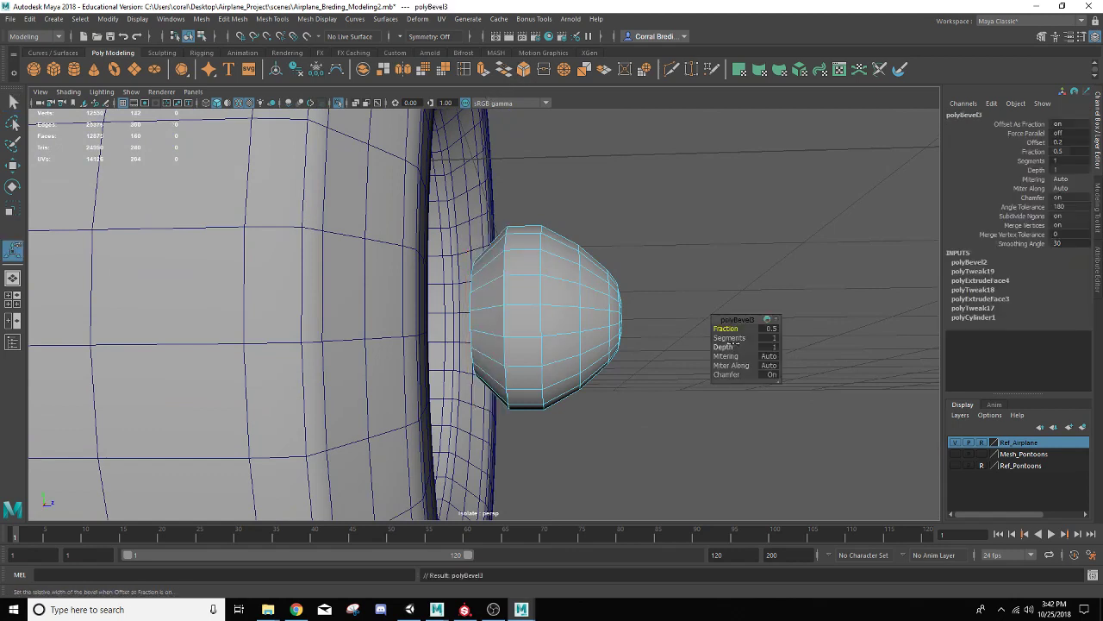
pyautogui.click(768, 328)
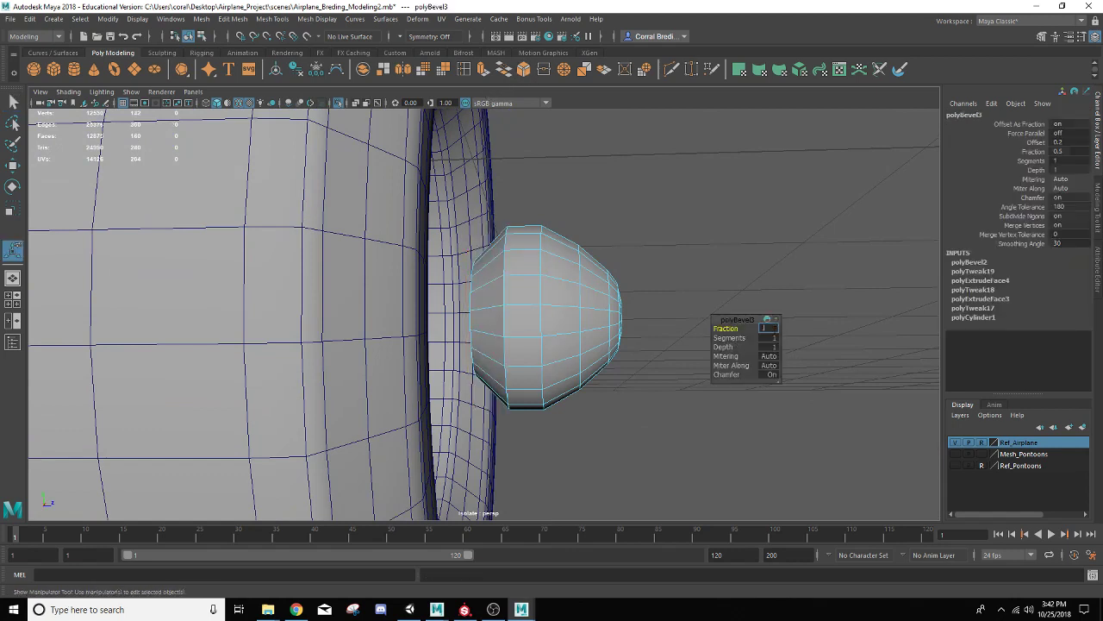
pyautogui.write('0.1')
pyautogui.press('Return')
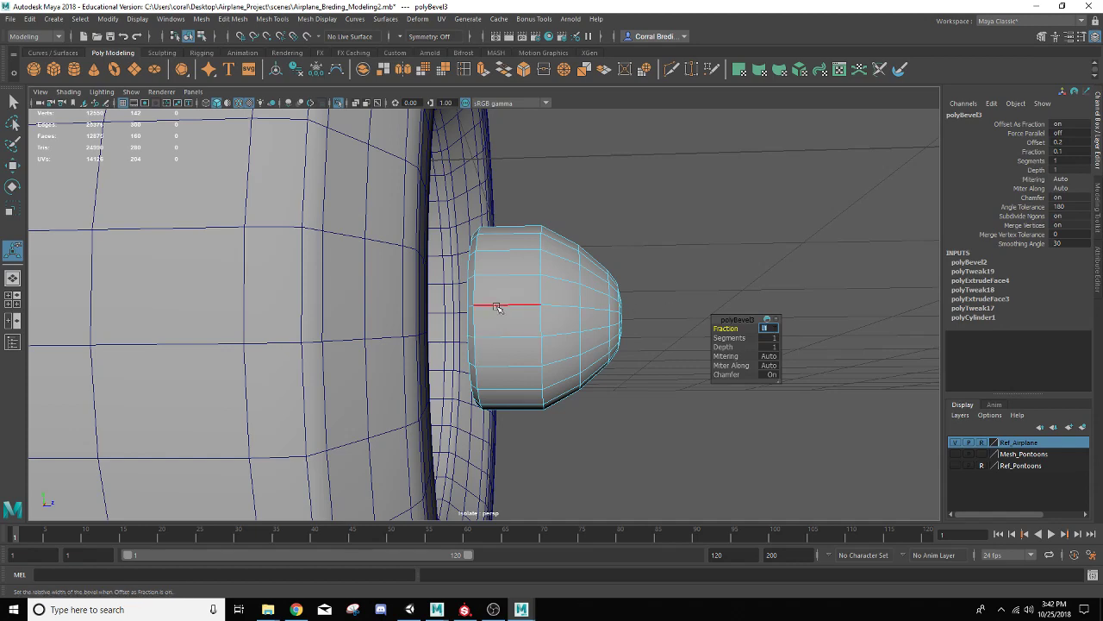
# - Select only the nose cone's rear cap faces using X-ray display, and extrude them in place to a local scale of about 0.15
pyautogui.moveTo(497, 310); pyautogui.dragTo(500, 315, button='right')
pyautogui.keyDown('alt'); pyautogui.moveTo(500, 315); pyautogui.dragTo(485, 316); pyautogui.keyUp('alt')
pyautogui.moveTo(422, 194); pyautogui.dragTo(527, 511)
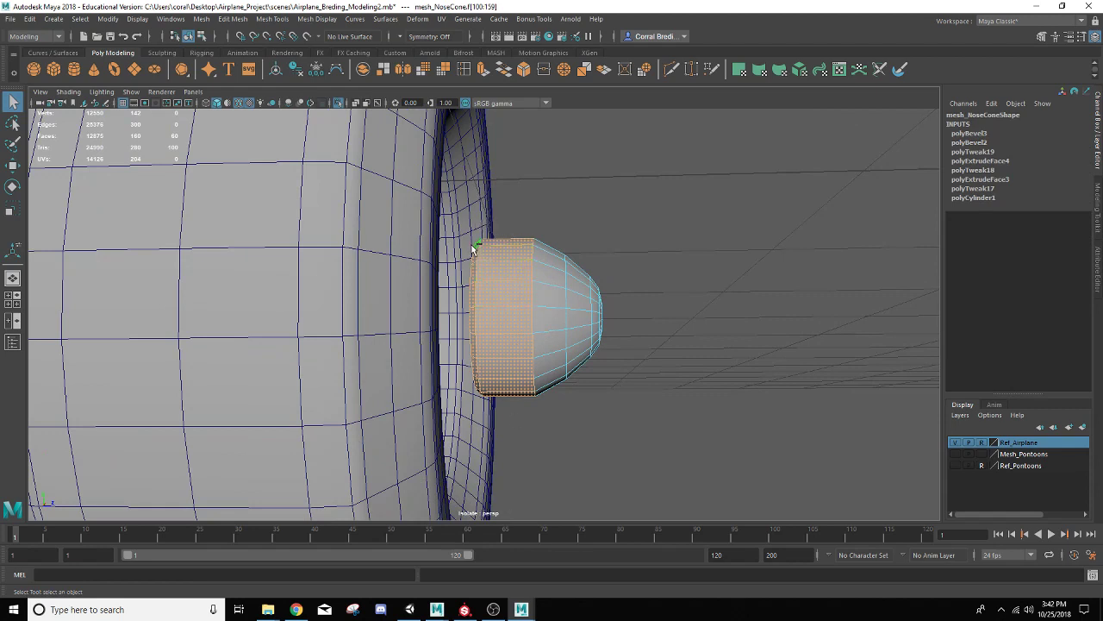
pyautogui.keyDown('ctrl'); pyautogui.moveTo(513, 205); pyautogui.dragTo(682, 436); pyautogui.keyUp('ctrl')
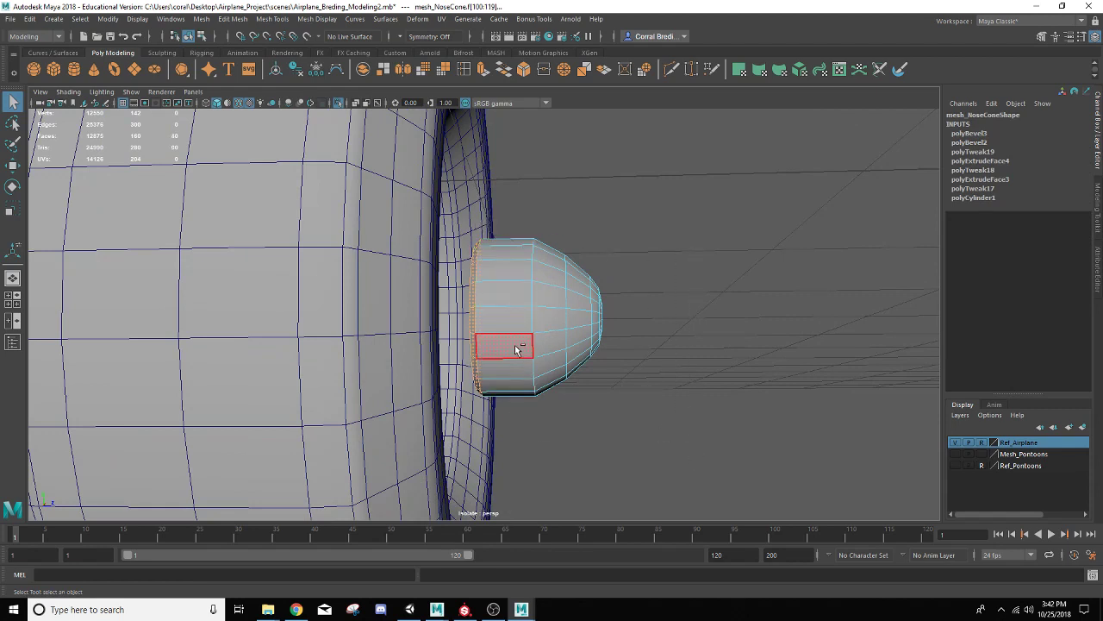
pyautogui.keyDown('ctrl'); pyautogui.click(473, 325); pyautogui.keyUp('ctrl')
pyautogui.keyDown('ctrl'); pyautogui.doubleClick(472, 298); pyautogui.keyUp('ctrl')
pyautogui.keyDown('alt'); pyautogui.moveTo(472, 297); pyautogui.dragTo(500, 315); pyautogui.keyUp('alt')
pyautogui.press('7')
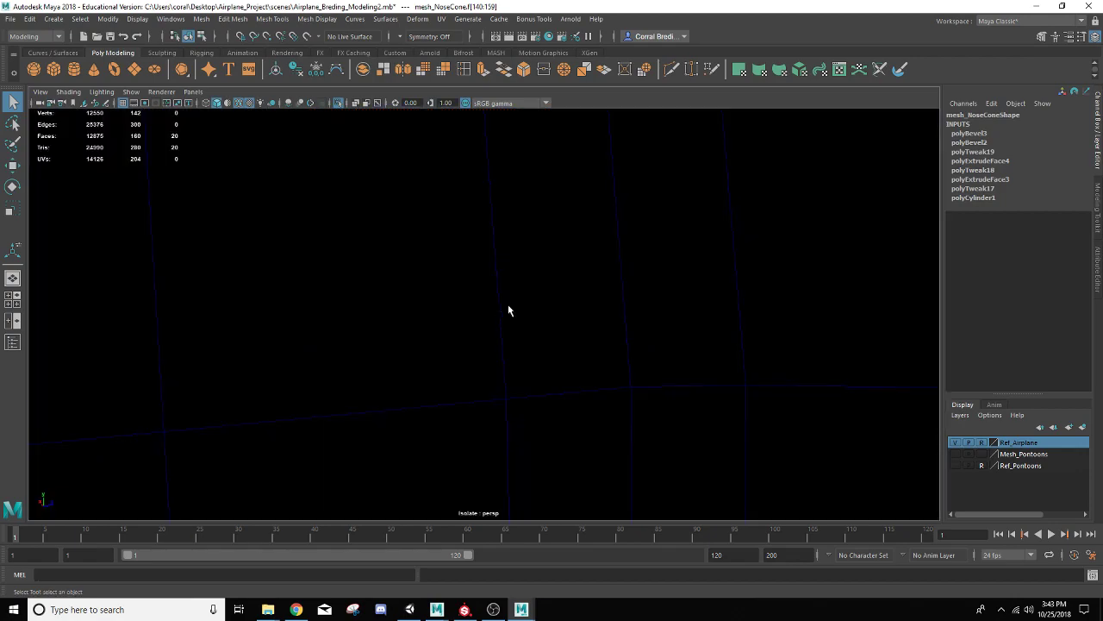
pyautogui.press('5')
pyautogui.keyDown('alt'); pyautogui.moveTo(586, 289); pyautogui.dragTo(581, 286); pyautogui.keyUp('alt')
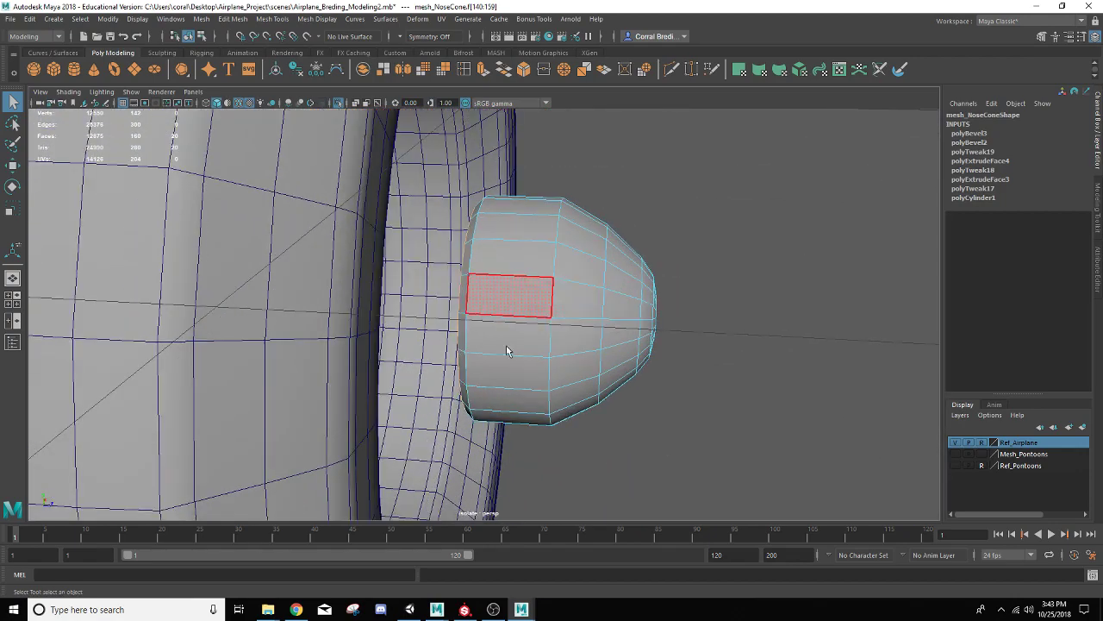
pyautogui.keyDown('alt'); pyautogui.moveTo(508, 345); pyautogui.dragTo(470, 371); pyautogui.keyUp('alt')
pyautogui.click(355, 104)
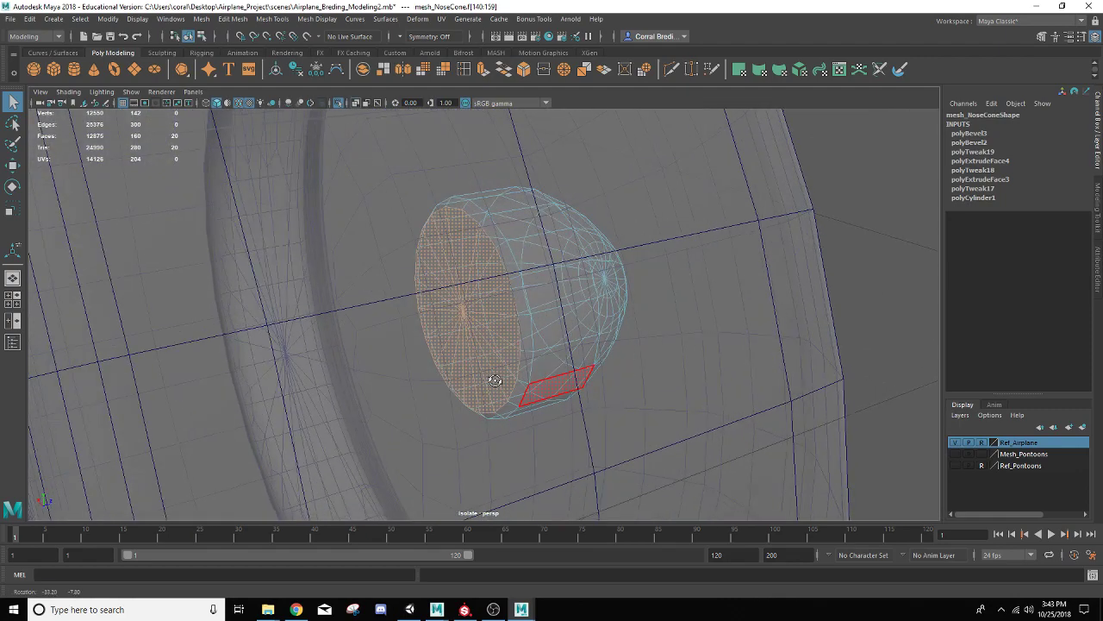
pyautogui.click(502, 70)
pyautogui.moveTo(413, 252); pyautogui.dragTo(407, 281)
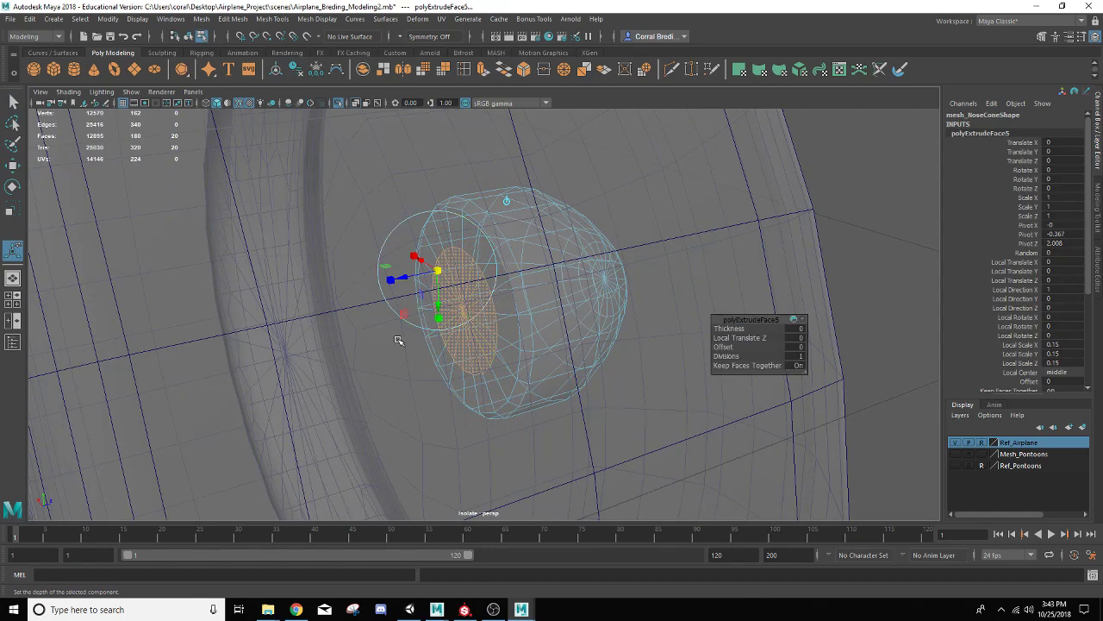
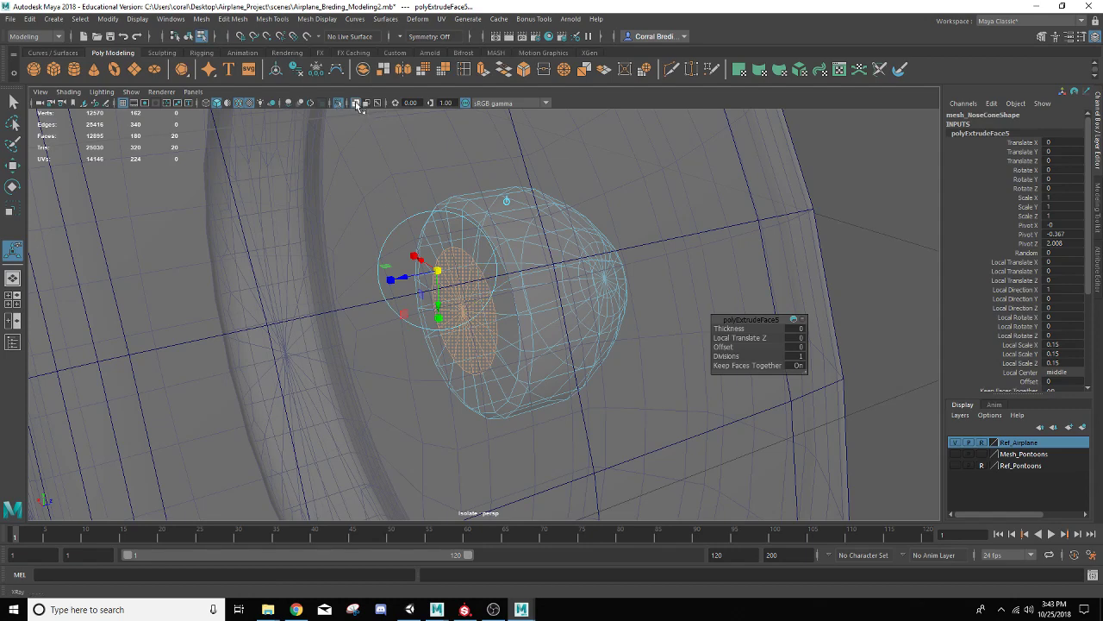
# - Extrude the smaller rear disc about 0.359 backward into the cowling as a shaft, then restore solid display and object mode
pyautogui.hotkey('ctrl', 'e')
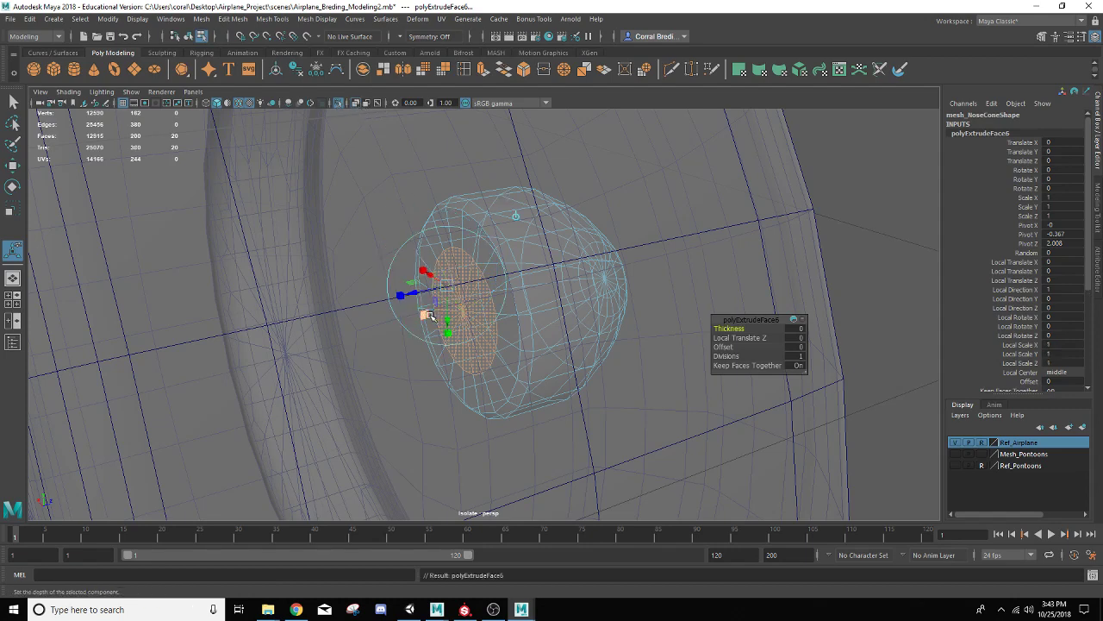
pyautogui.moveTo(414, 295); pyautogui.dragTo(216, 332)
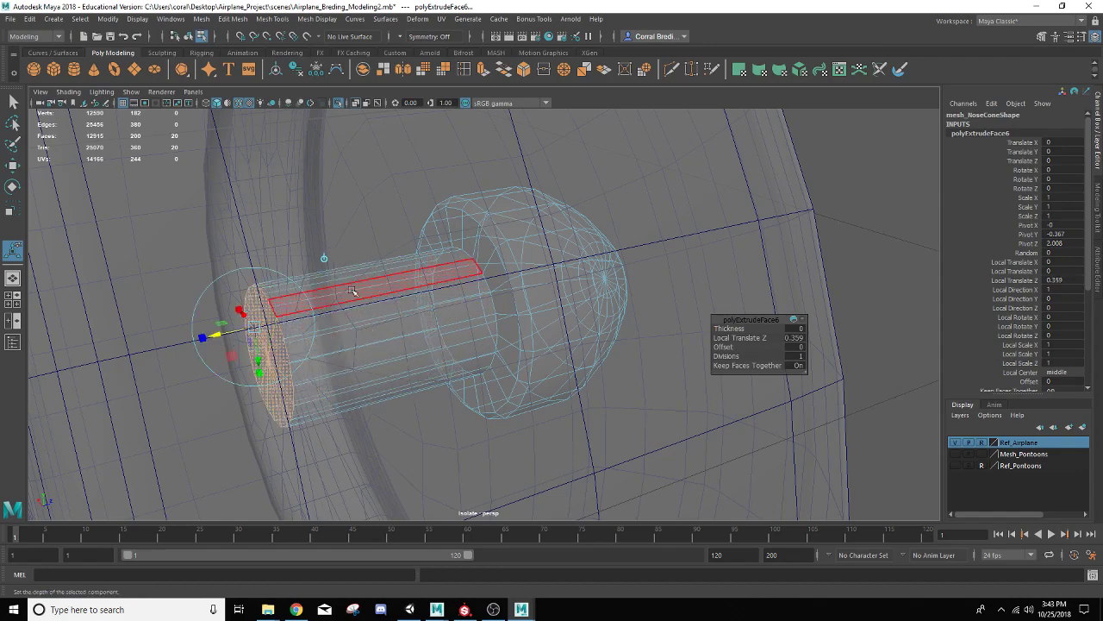
pyautogui.keyDown('alt'); pyautogui.moveTo(470, 274); pyautogui.dragTo(448, 323); pyautogui.keyUp('alt')
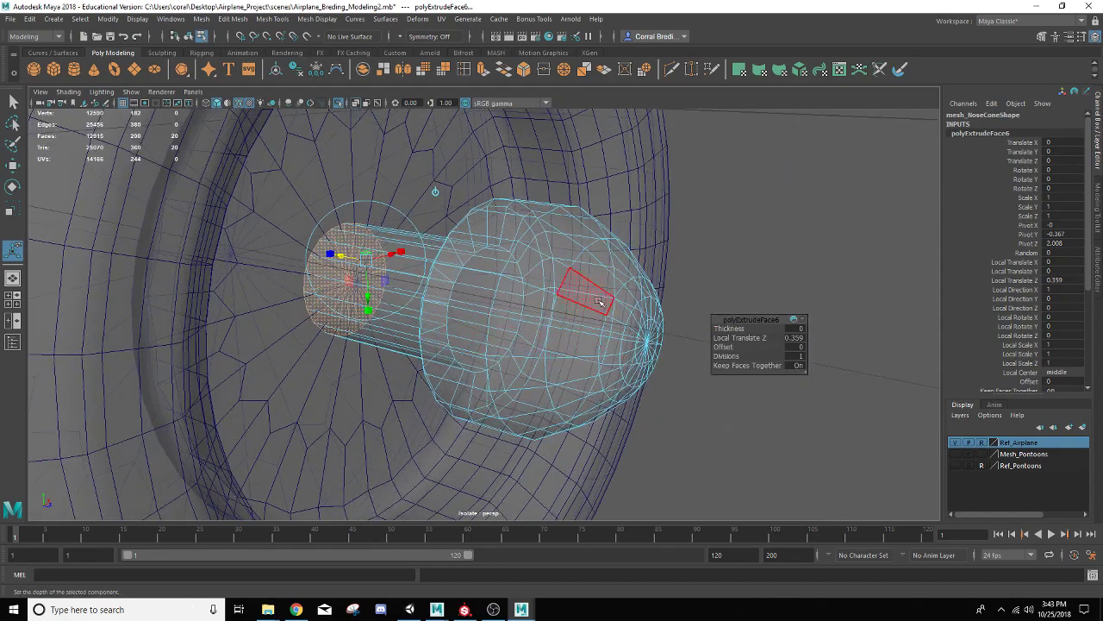
pyautogui.click(357, 103)
pyautogui.rightClick(538, 278)
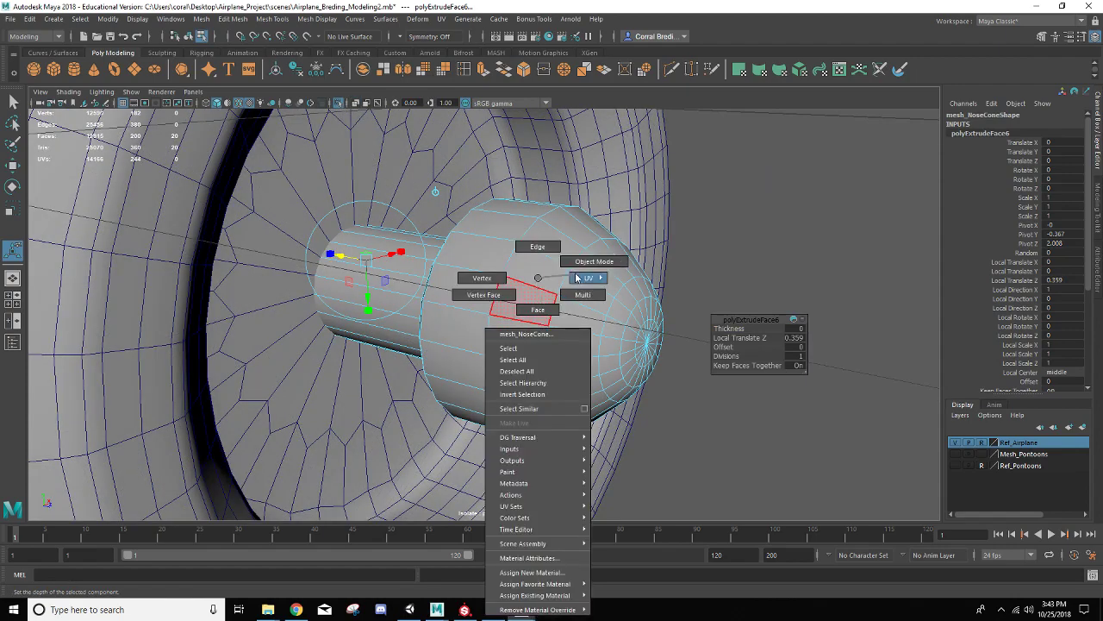
pyautogui.click(596, 264)
pyautogui.click(777, 280)
pyautogui.keyDown('alt'); pyautogui.moveTo(777, 281); pyautogui.dragTo(562, 315); pyautogui.keyUp('alt')
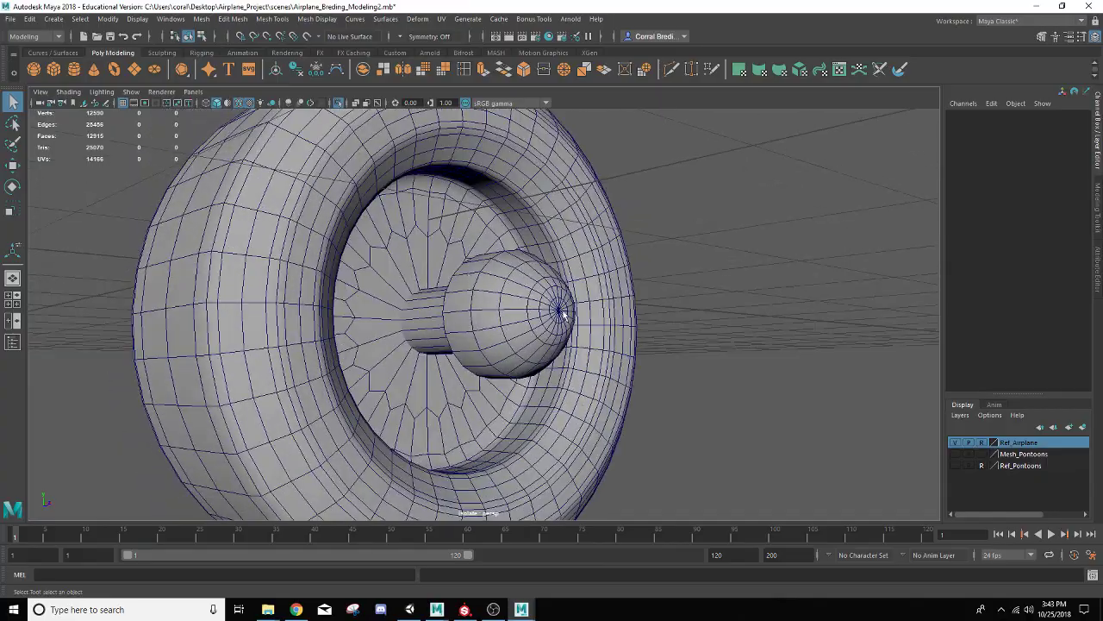
# - End the isolated view to show the whole airplane, and check the nose cone against the radial engine
pyautogui.click(340, 103)
pyautogui.moveTo(749, 322)
pyautogui.keyDown('alt'); pyautogui.mouseDown()
pyautogui.moveTo(732, 319)
pyautogui.moveTo(747, 305)
pyautogui.moveTo(697, 296)
pyautogui.moveTo(757, 337)
pyautogui.mouseUp(); pyautogui.keyUp('alt')
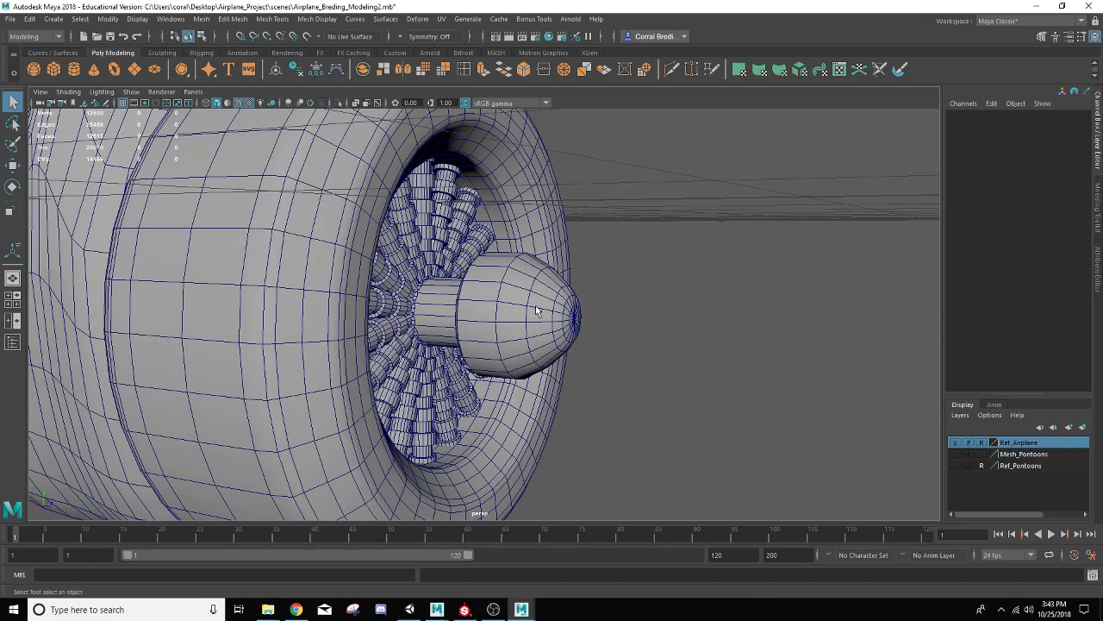
pyautogui.scroll(-3, 536, 310)
pyautogui.keyDown('alt'); pyautogui.moveTo(528, 309); pyautogui.dragTo(506, 322); pyautogui.keyUp('alt')
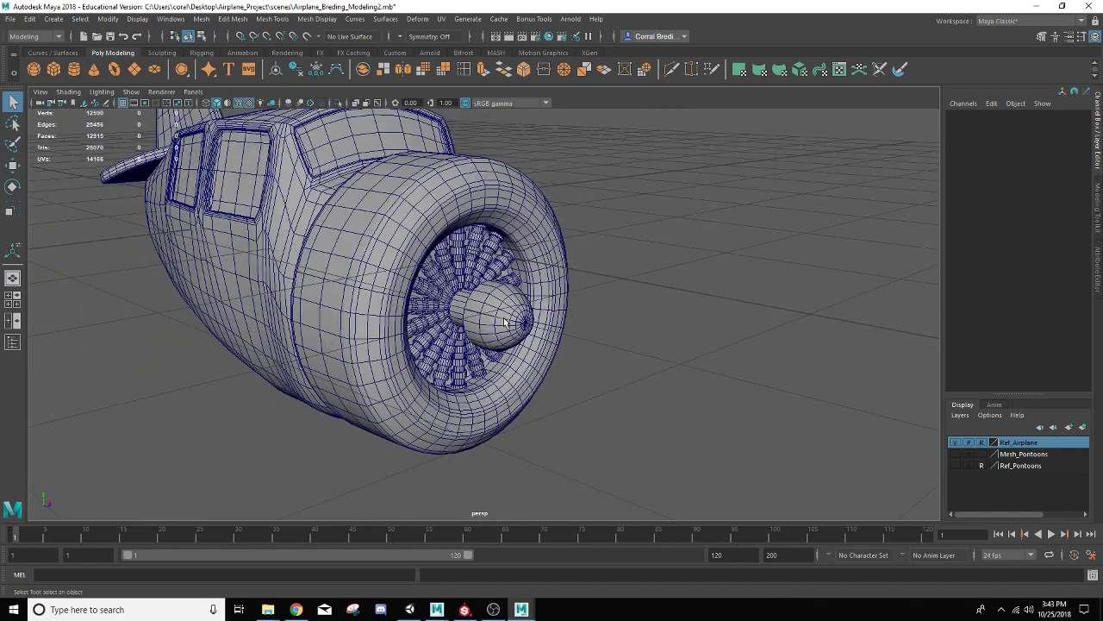
pyautogui.scroll(2, 506, 322)
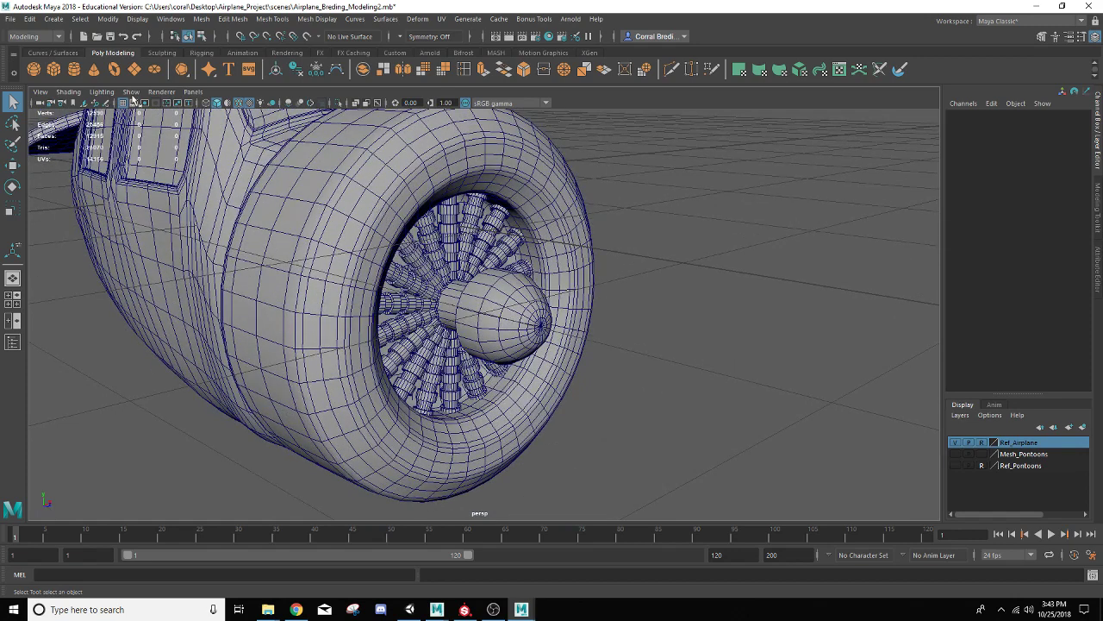
# - Create a polygon cube for the propeller and move it in front of the nose to about 3.3 in Translate Z
pyautogui.click(54, 70)
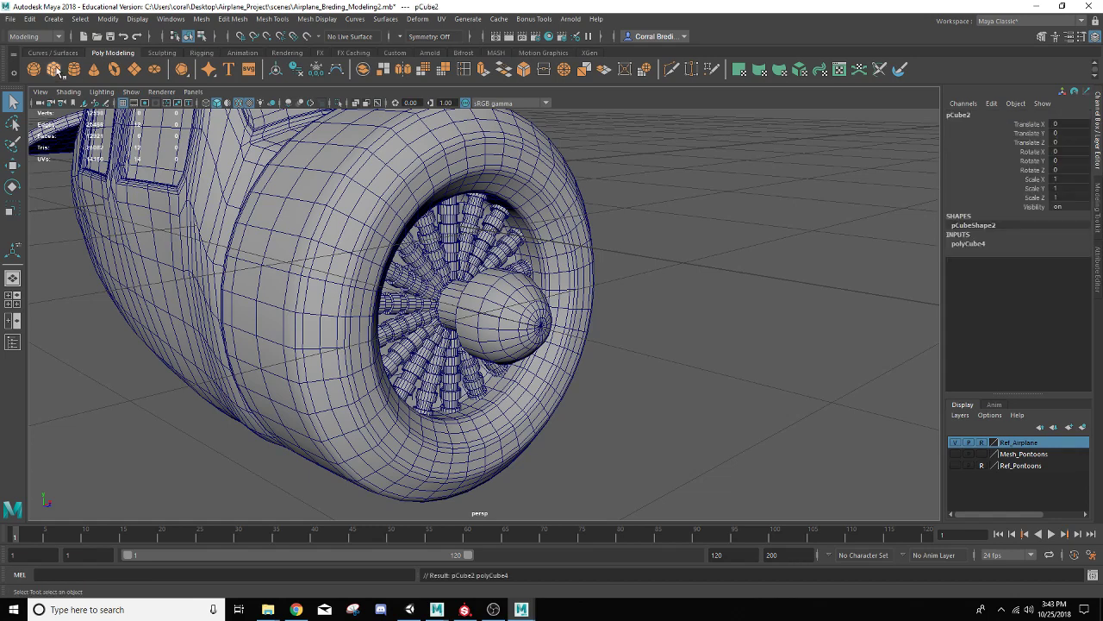
pyautogui.scroll(-3, 297, 338)
pyautogui.press('w')
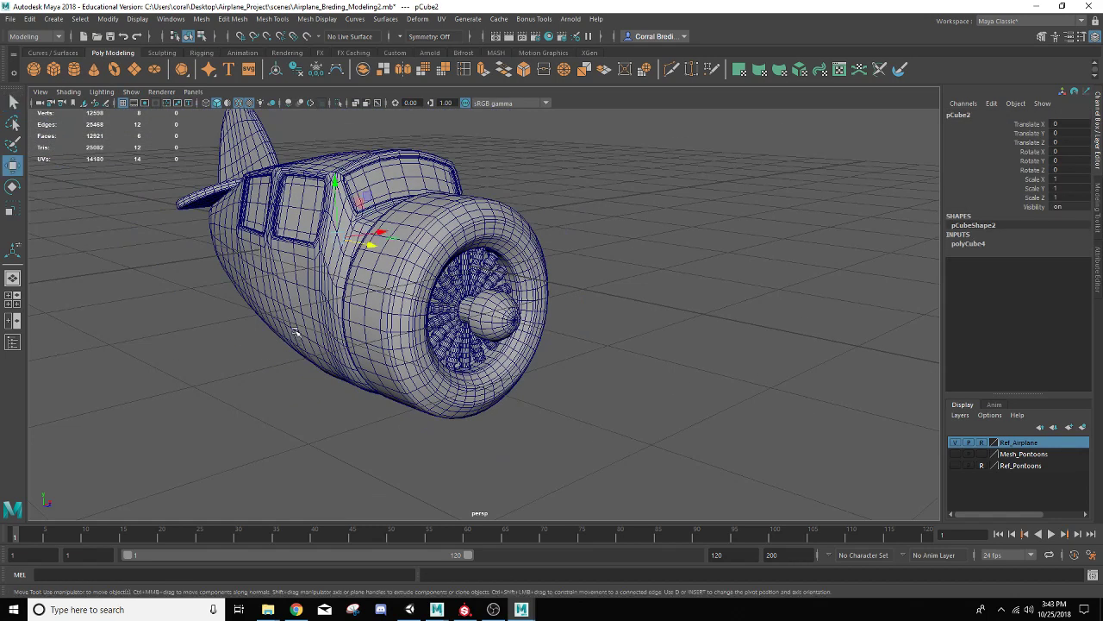
pyautogui.moveTo(371, 251); pyautogui.dragTo(645, 345)
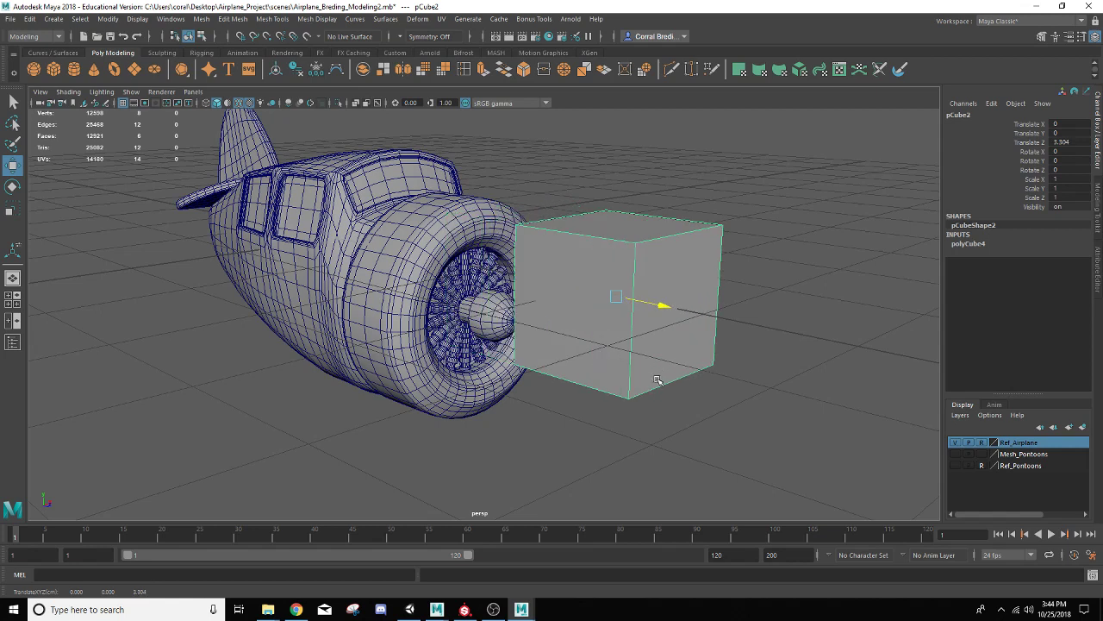
# - Scale the cube into a thin, tall blade of about 0.383 in X, 1.456 in Y and 0.027 in Z
pyautogui.press('r')
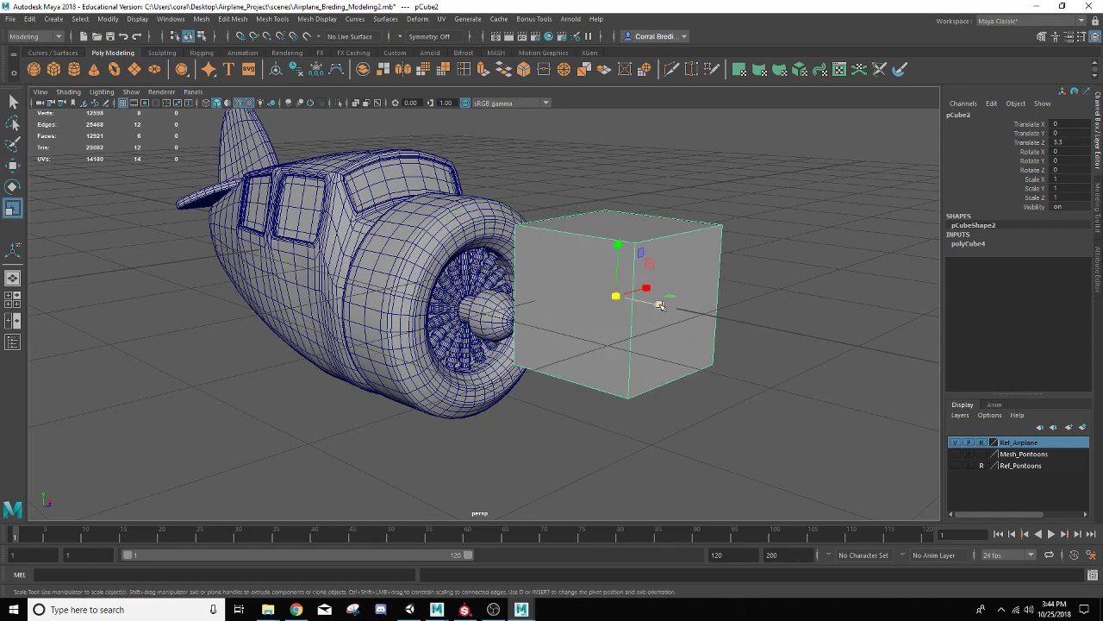
pyautogui.moveTo(660, 305); pyautogui.dragTo(553, 318)
pyautogui.moveTo(619, 246); pyautogui.dragTo(617, 121)
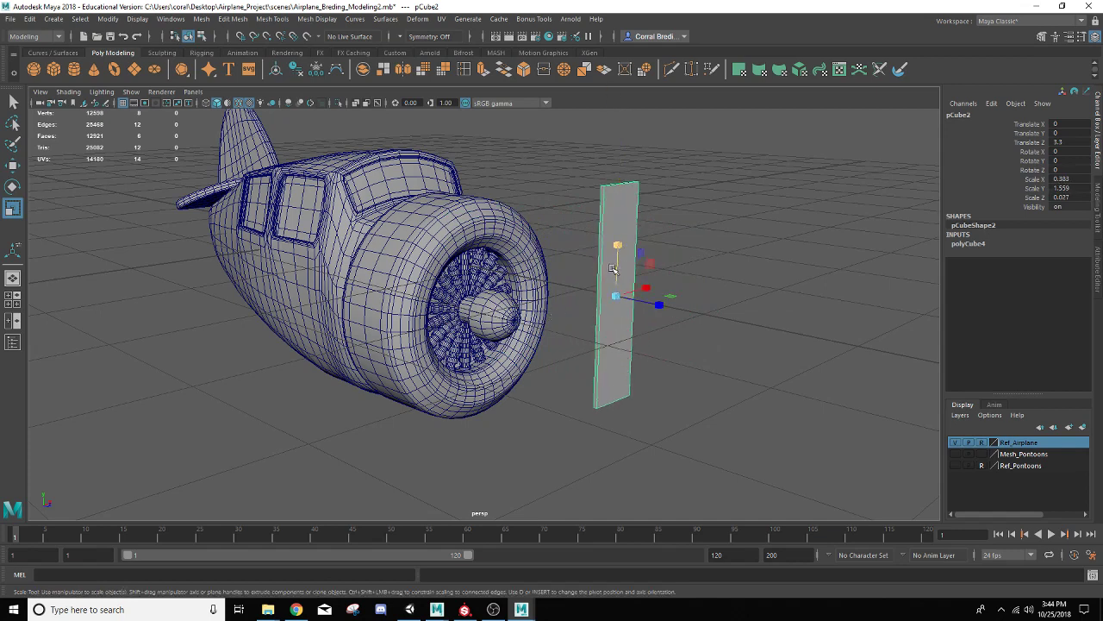
pyautogui.moveTo(620, 244); pyautogui.dragTo(613, 292)
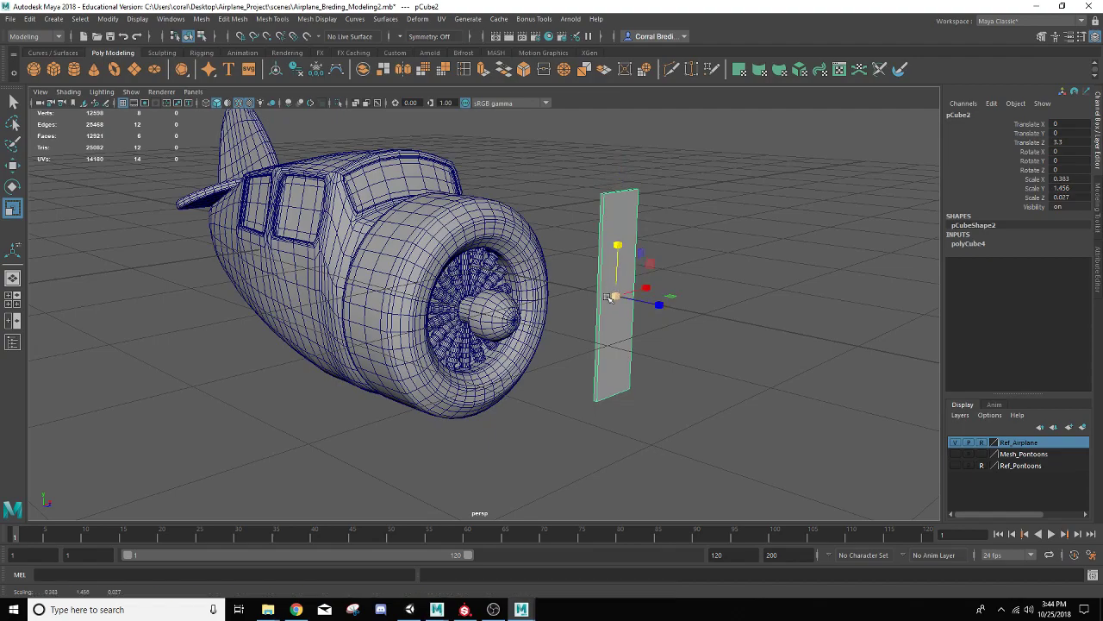
# - Set the Insert Edge Loop tool to 2 loops and add two lengthwise and two crosswise edge loops to the propeller blade
pyautogui.keyDown('alt'); pyautogui.moveTo(619, 399); pyautogui.dragTo(453, 287); pyautogui.keyUp('alt')
pyautogui.scroll(-2, 556, 380)
pyautogui.scroll(5, 547, 373)
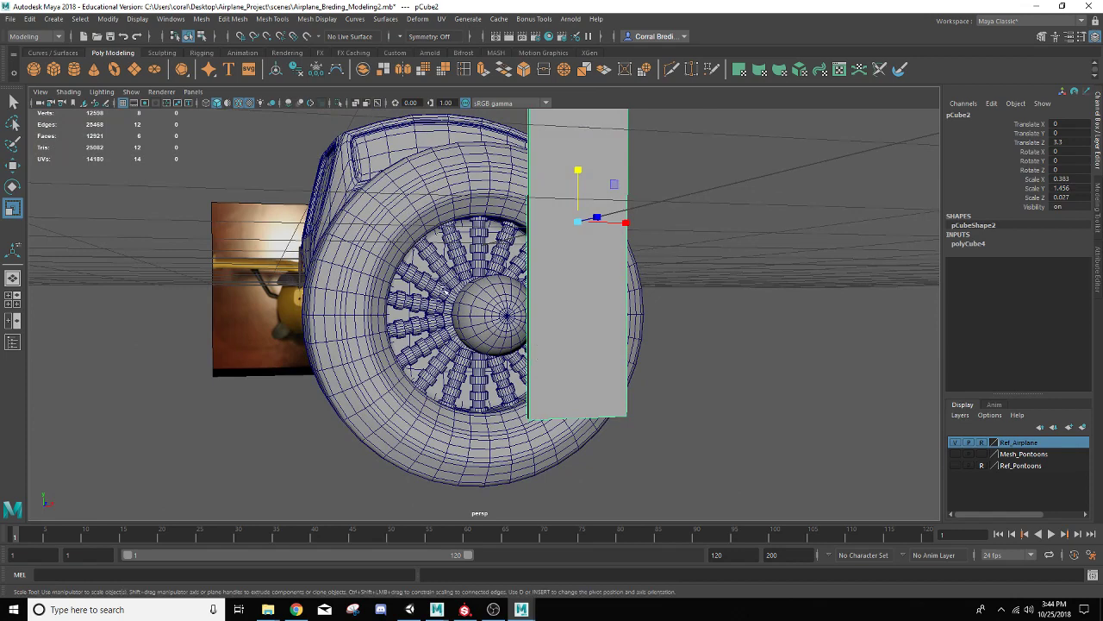
pyautogui.doubleClick(466, 72)
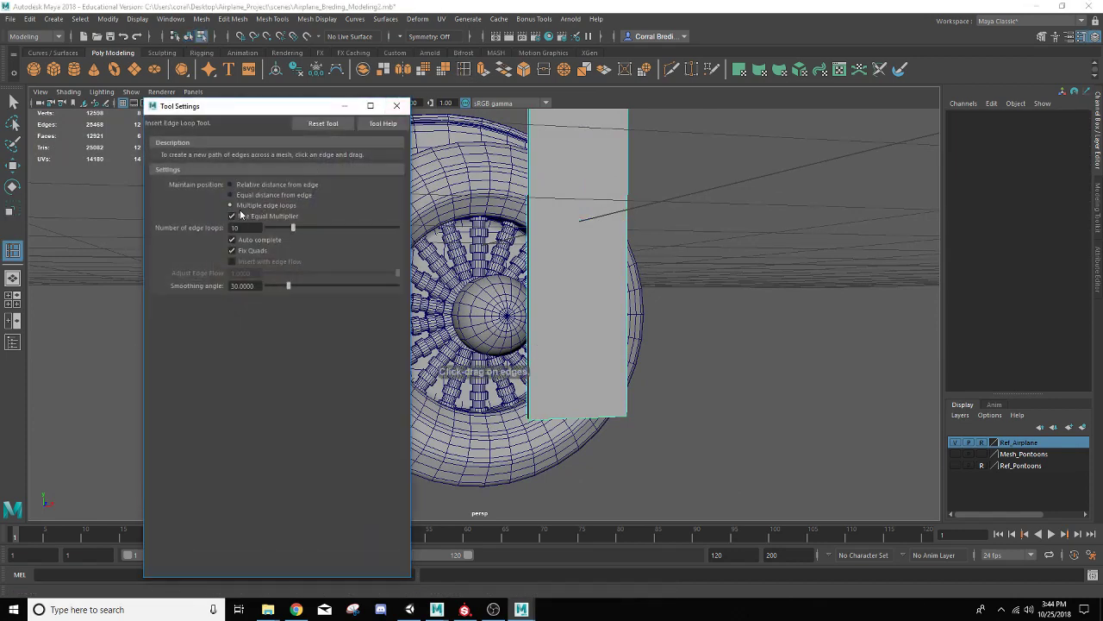
pyautogui.write('3')
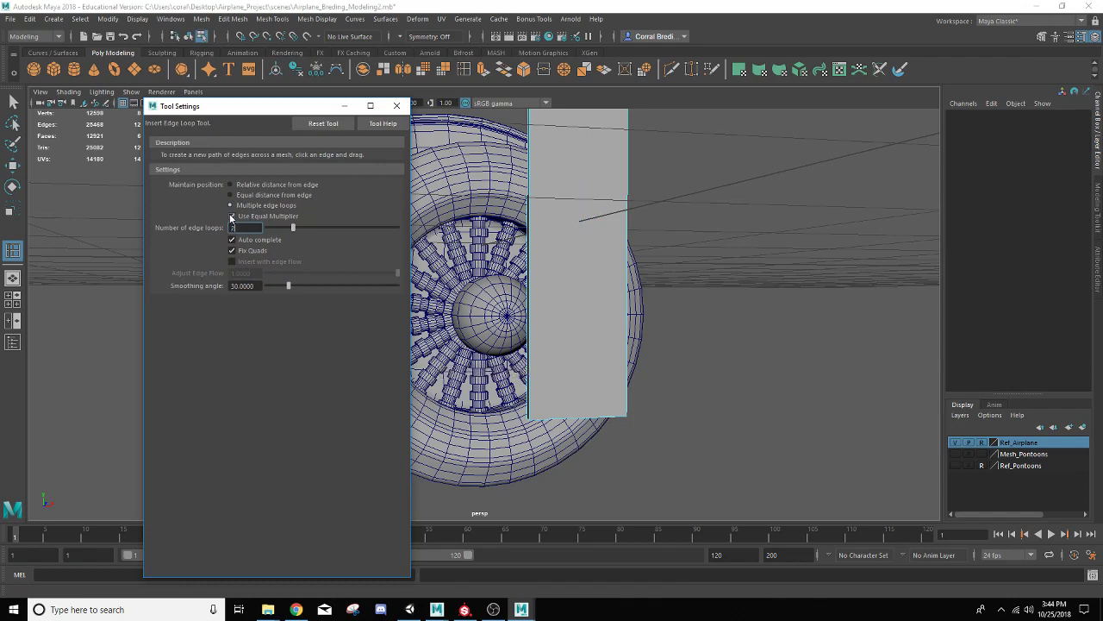
pyautogui.click(397, 106)
pyautogui.scroll(-4, 537, 152)
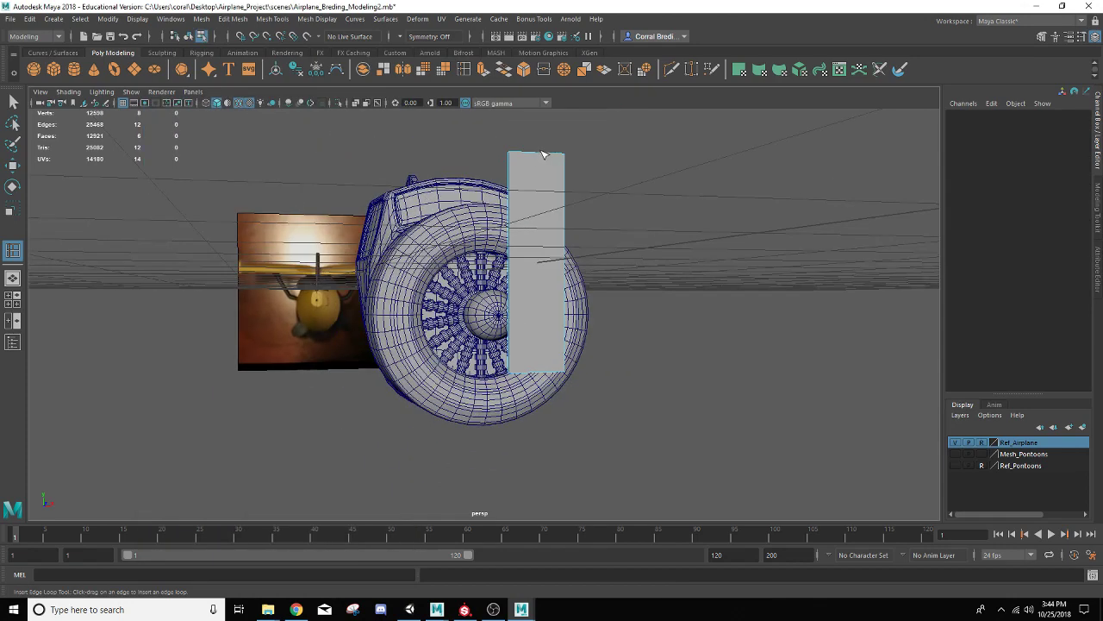
pyautogui.click(538, 157)
pyautogui.scroll(3, 519, 190)
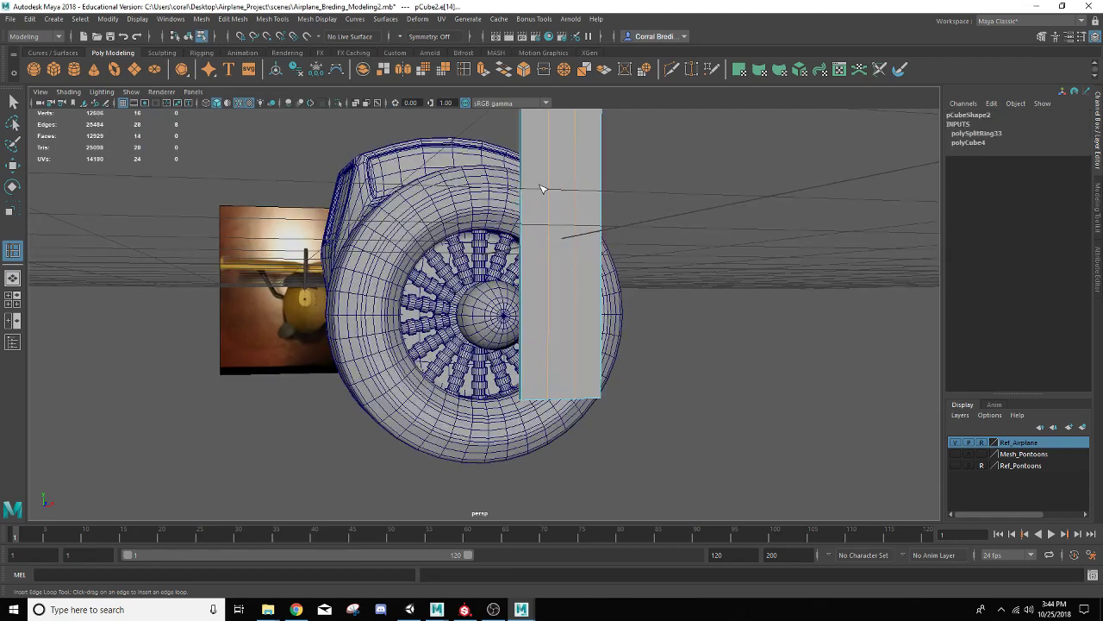
pyautogui.keyDown('alt'); pyautogui.moveTo(537, 184); pyautogui.dragTo(500, 233, button='middle'); pyautogui.keyUp('alt')
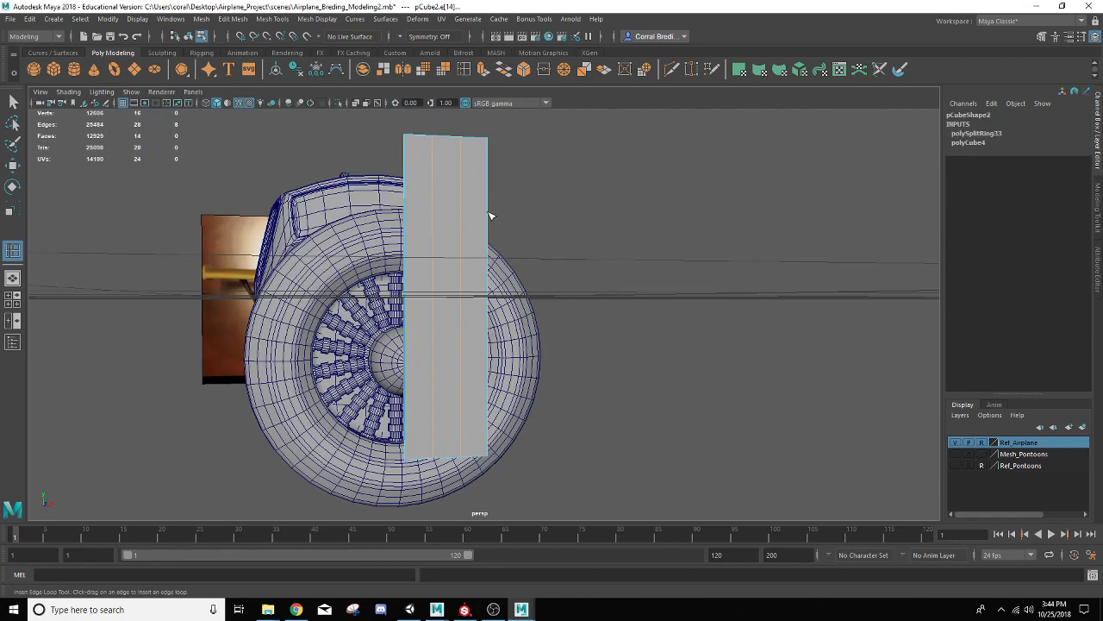
pyautogui.click(488, 216)
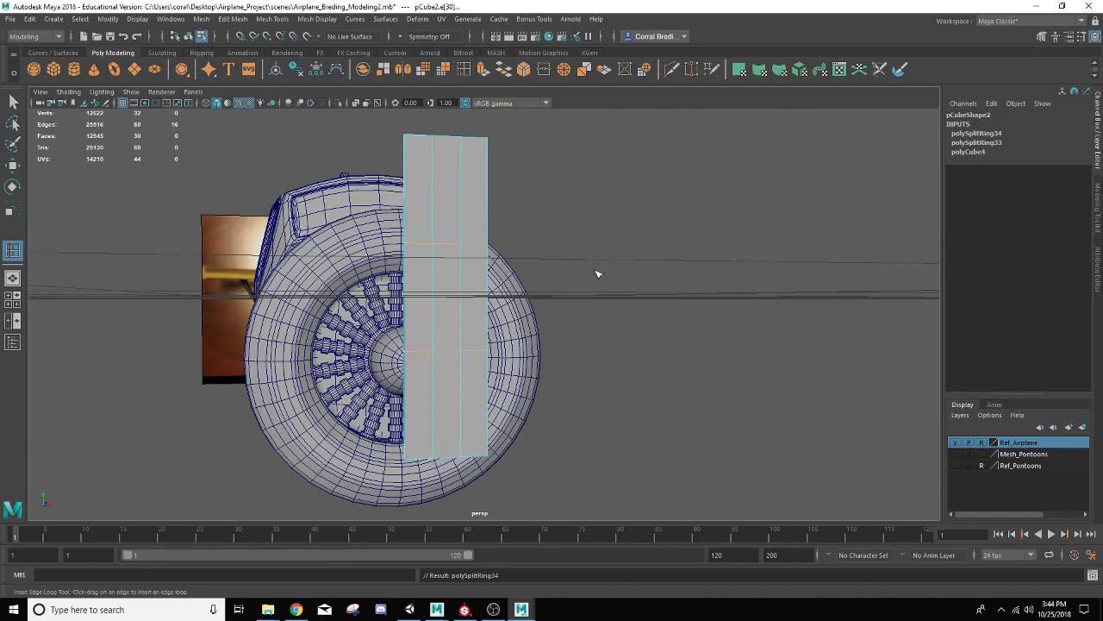
# - Scale the two crosswise edge loops apart in Y until they sit close to the blade's upper and lower ends
pyautogui.press('r')
pyautogui.keyDown('alt'); pyautogui.moveTo(518, 307); pyautogui.dragTo(556, 275); pyautogui.keyUp('alt')
pyautogui.scroll(3, 565, 330)
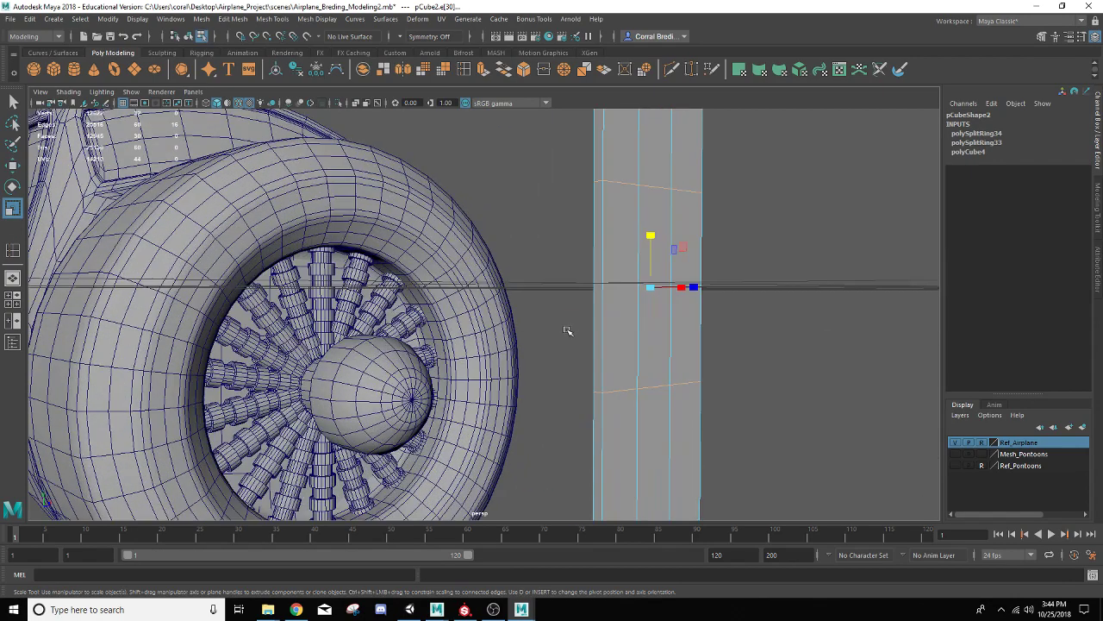
pyautogui.moveTo(653, 234); pyautogui.dragTo(651, 125)
pyautogui.scroll(-2, 647, 180)
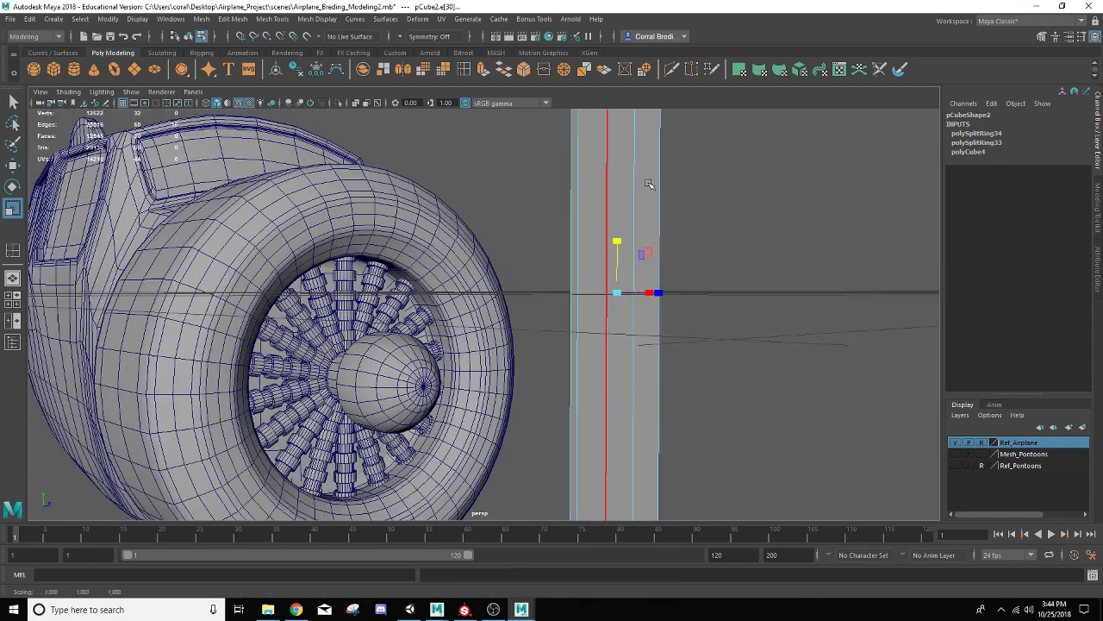
pyautogui.keyDown('alt'); pyautogui.moveTo(647, 180); pyautogui.dragTo(618, 220); pyautogui.keyUp('alt')
pyautogui.moveTo(575, 253); pyautogui.dragTo(572, 255)
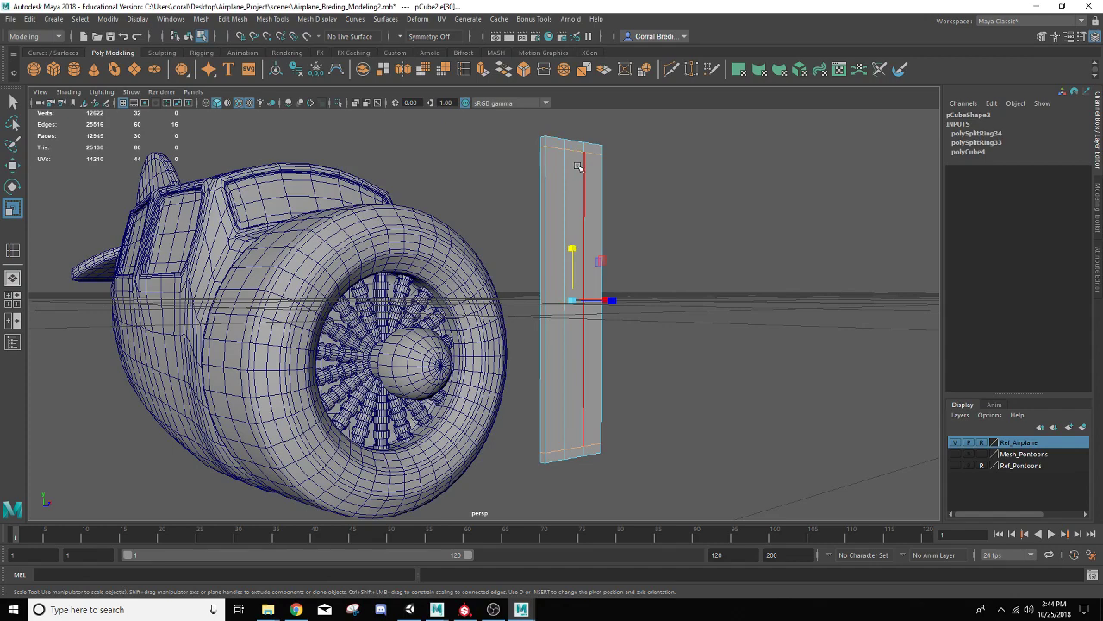
# - Raise the middle vertices at the blade's upper end to about 0.78 in Y to give the tip angled corners
pyautogui.moveTo(579, 170); pyautogui.dragTo(564, 173, button='right')
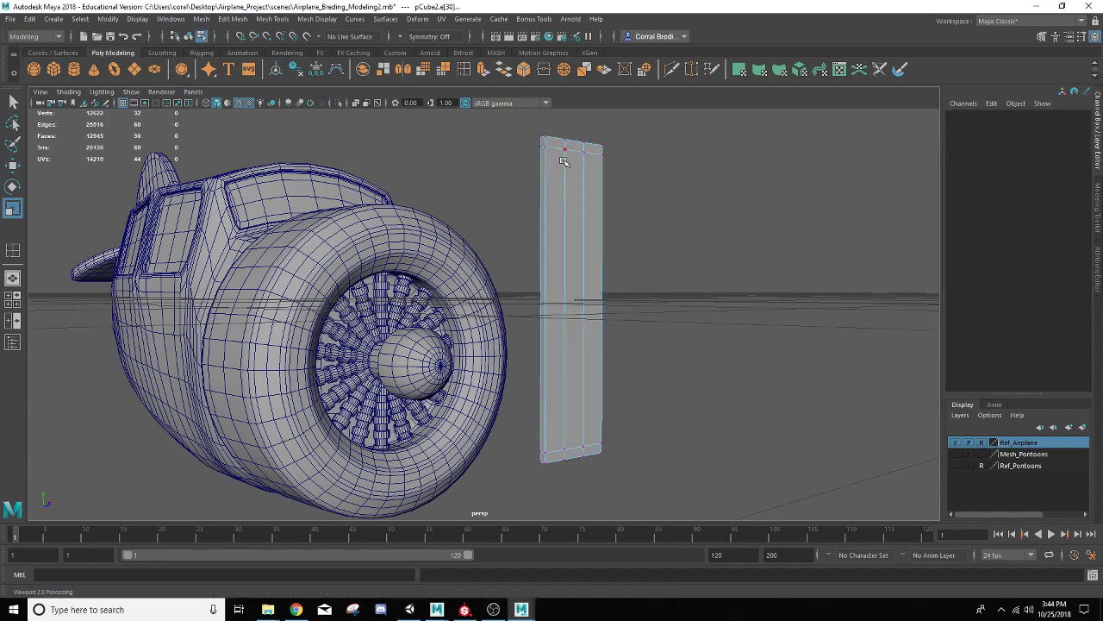
pyautogui.keyDown('alt'); pyautogui.moveTo(563, 172); pyautogui.dragTo(523, 204); pyautogui.keyUp('alt')
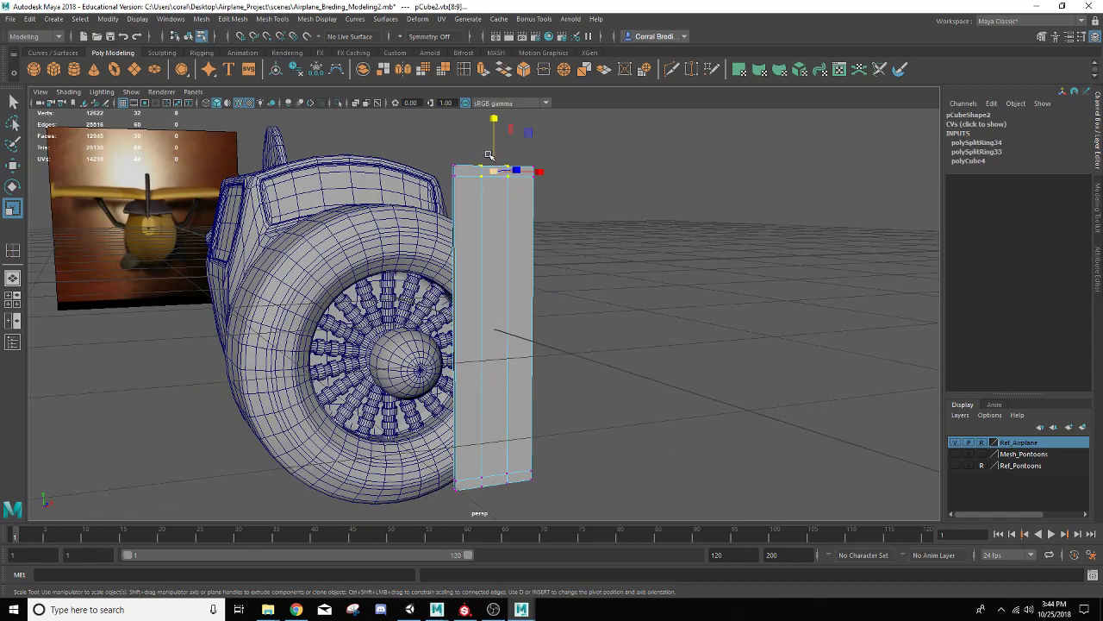
pyautogui.press('w')
pyautogui.moveTo(496, 136); pyautogui.dragTo(491, 125)
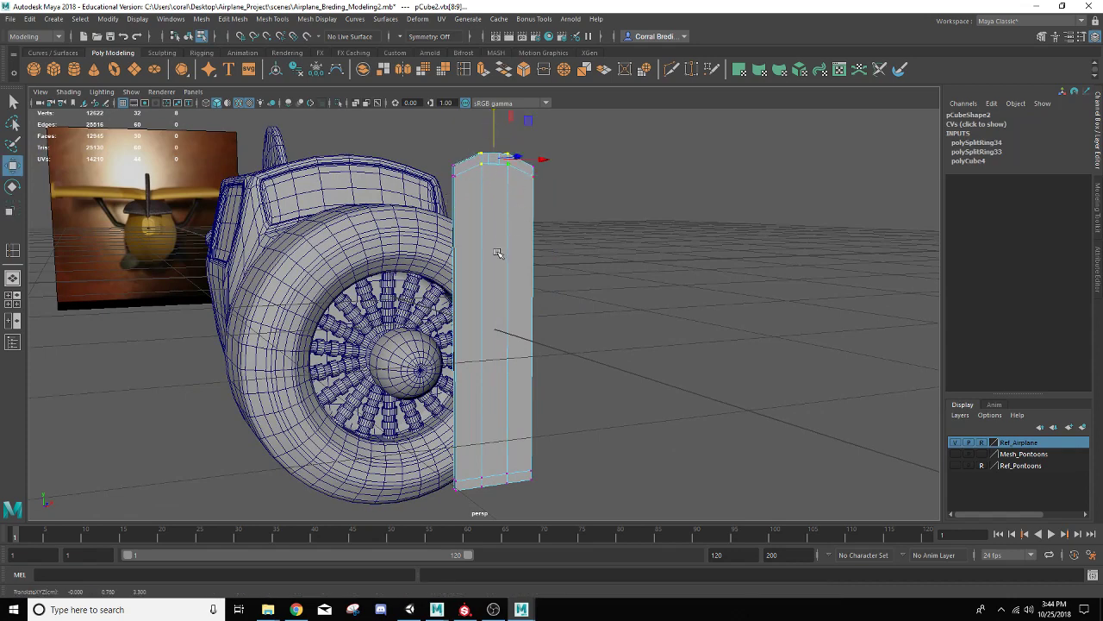
# - Widen the middle face on the blade's bottom end to about 1.427 times in X
pyautogui.keyDown('alt'); pyautogui.moveTo(497, 252); pyautogui.dragTo(484, 188); pyautogui.keyUp('alt')
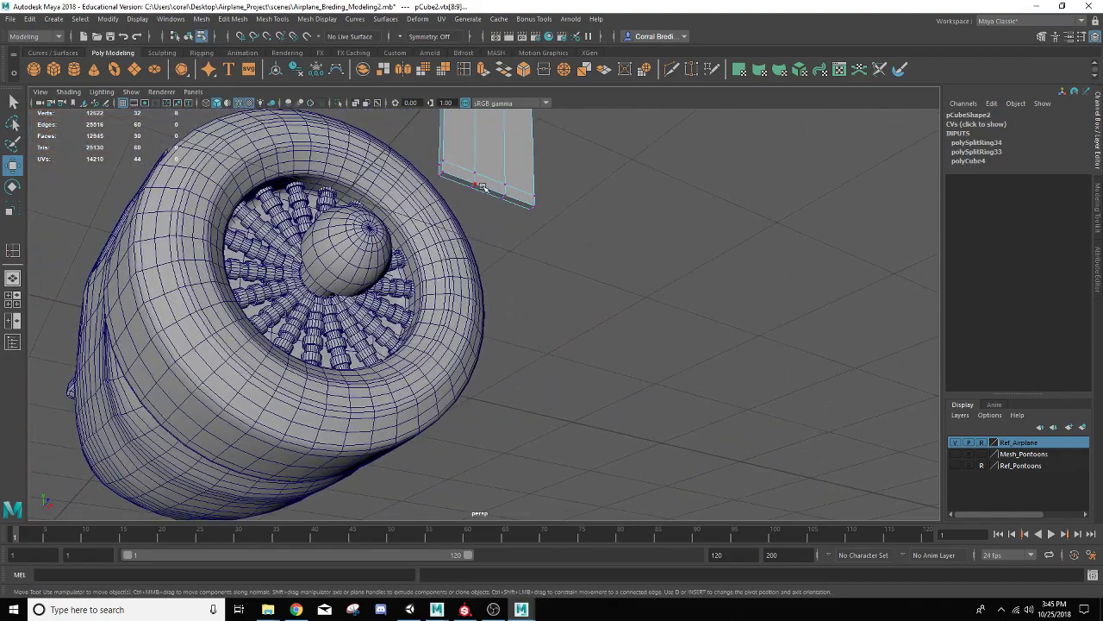
pyautogui.moveTo(484, 187); pyautogui.dragTo(485, 214, button='right')
pyautogui.click(493, 197)
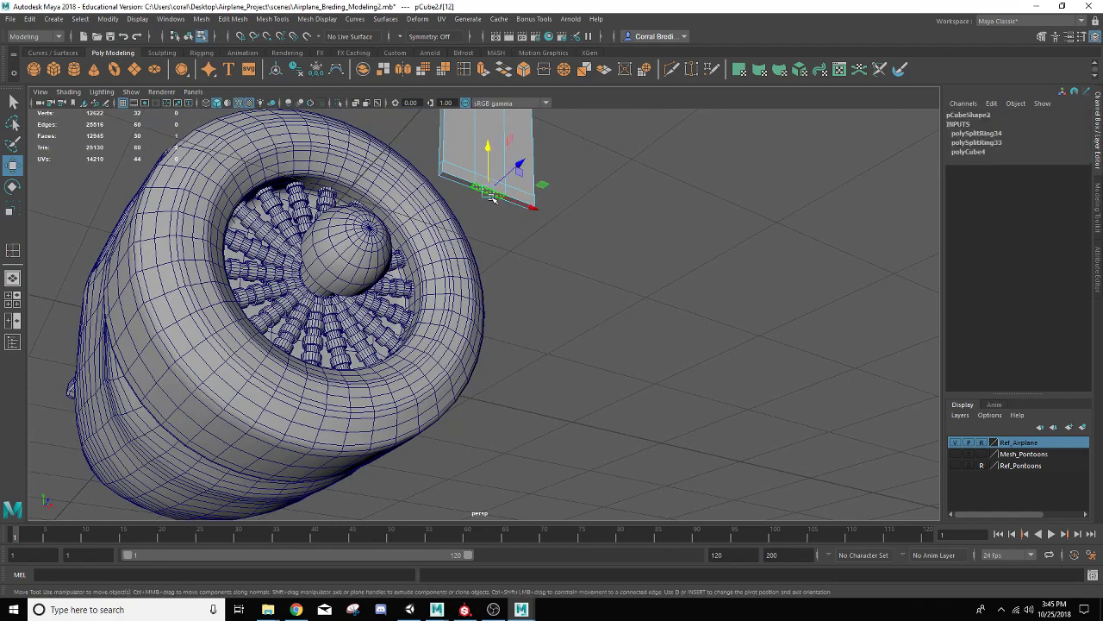
pyautogui.press('f')
pyautogui.scroll(-6, 493, 198)
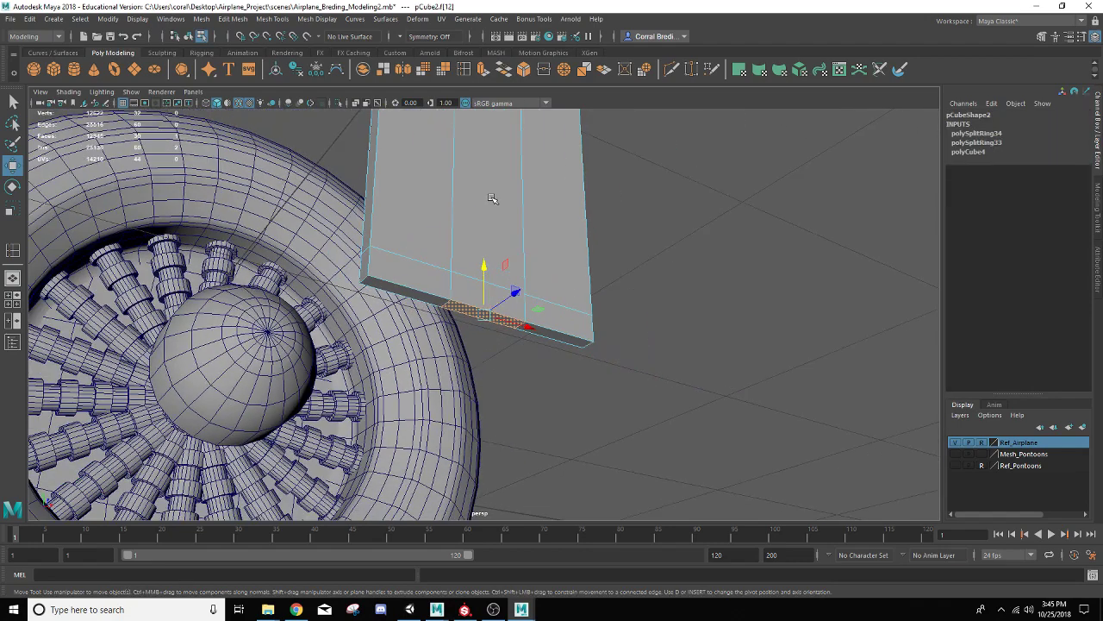
pyautogui.keyDown('alt'); pyautogui.moveTo(468, 237); pyautogui.dragTo(417, 233); pyautogui.keyUp('alt')
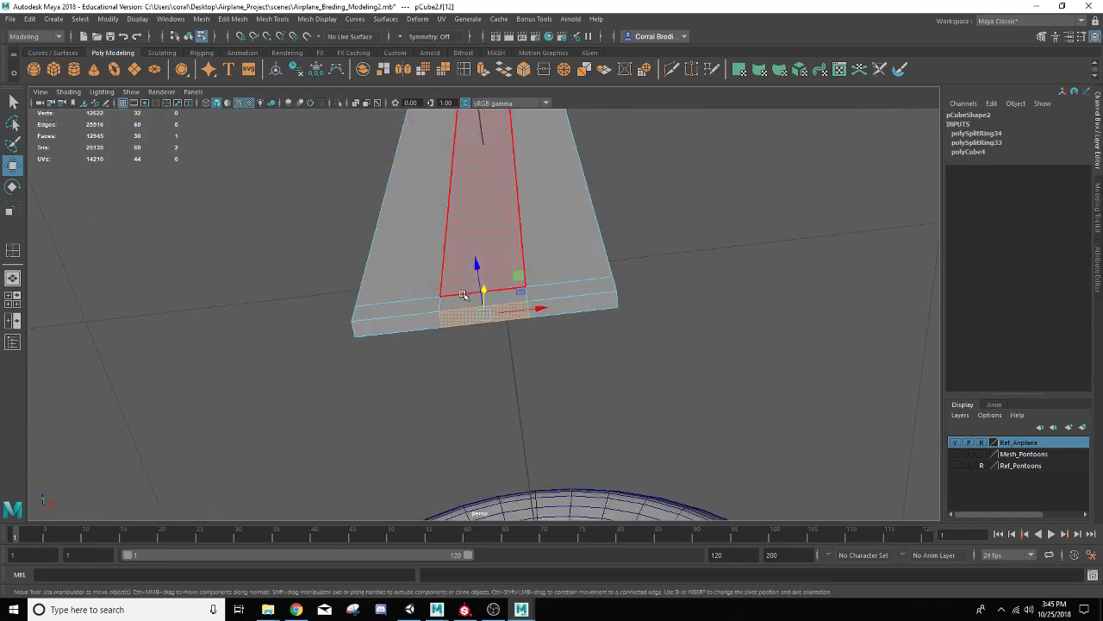
pyautogui.press('r')
pyautogui.moveTo(534, 310); pyautogui.dragTo(556, 307)
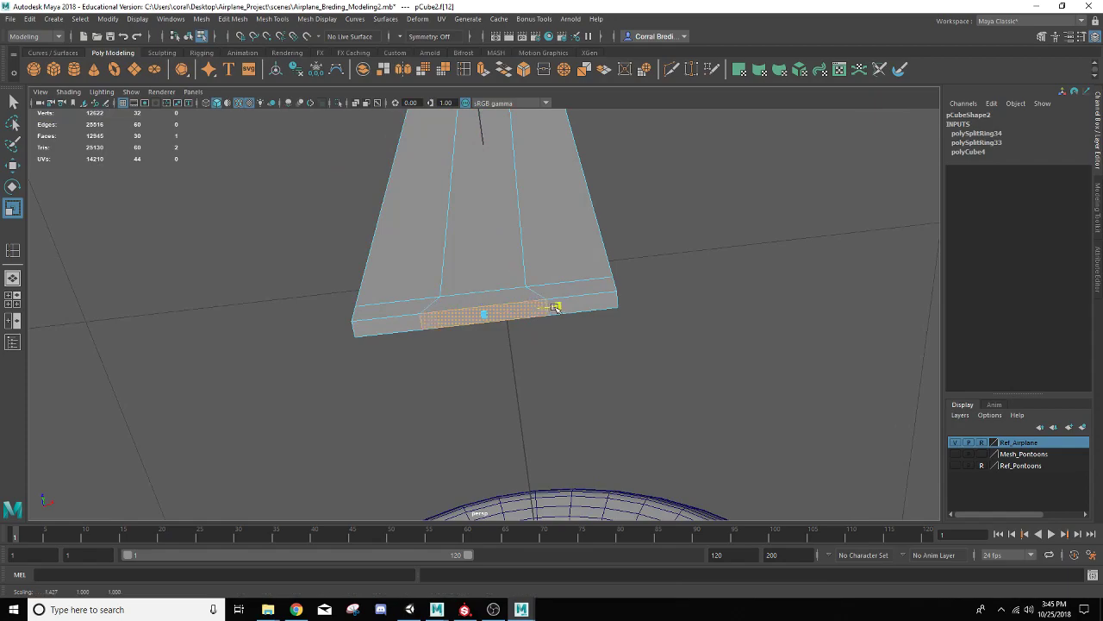
pyautogui.scroll(-3, 557, 307)
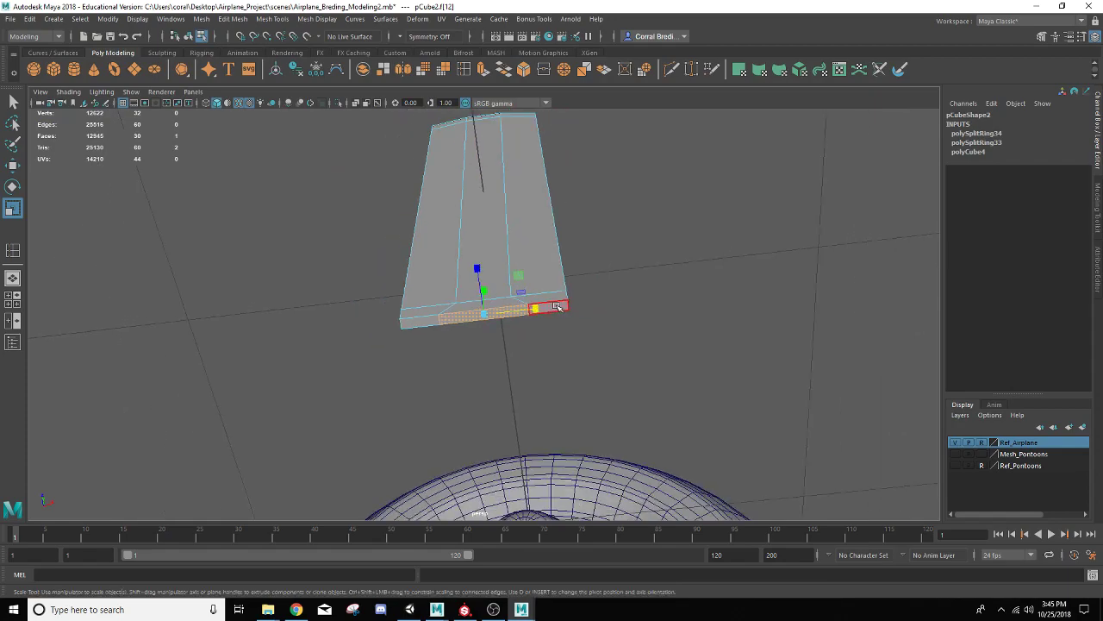
pyautogui.keyDown('alt'); pyautogui.moveTo(480, 316); pyautogui.dragTo(526, 321); pyautogui.keyUp('alt')
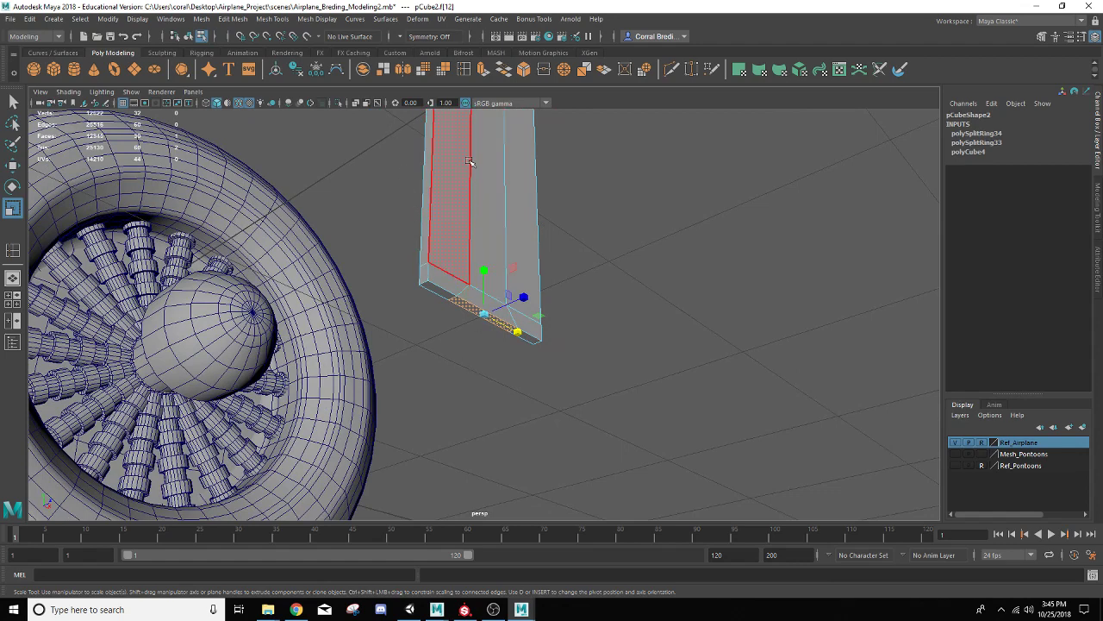
# - Extrude the widened bottom face about 0.442 downward as the blade's stem
pyautogui.click(485, 72)
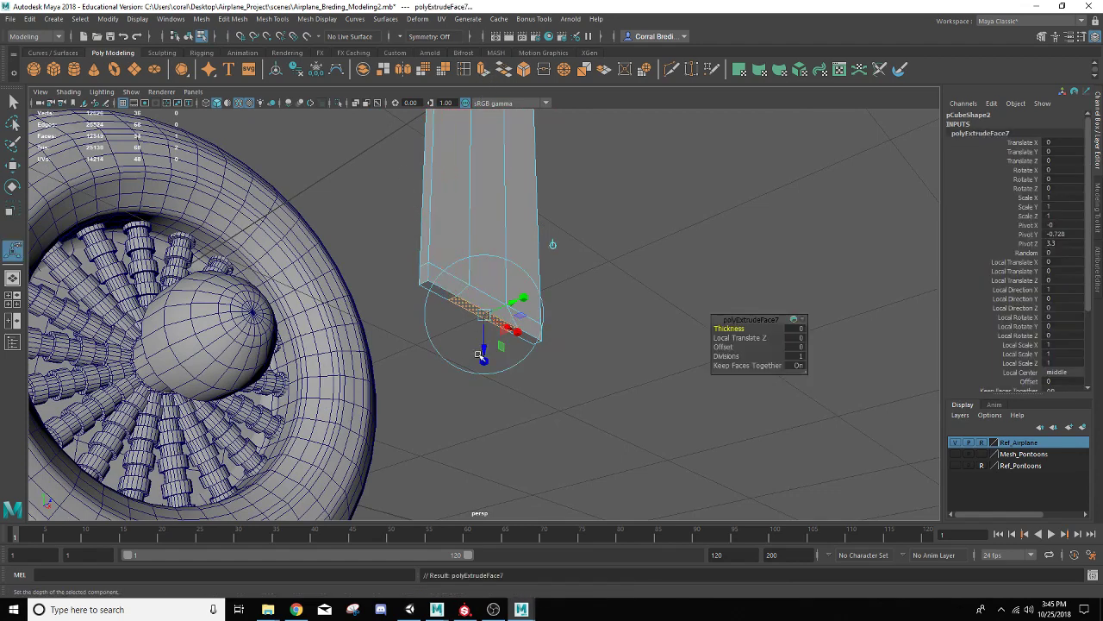
pyautogui.moveTo(486, 345); pyautogui.dragTo(474, 525)
pyautogui.scroll(-4, 475, 383)
pyautogui.keyDown('alt'); pyautogui.moveTo(475, 376); pyautogui.dragTo(430, 403); pyautogui.keyUp('alt')
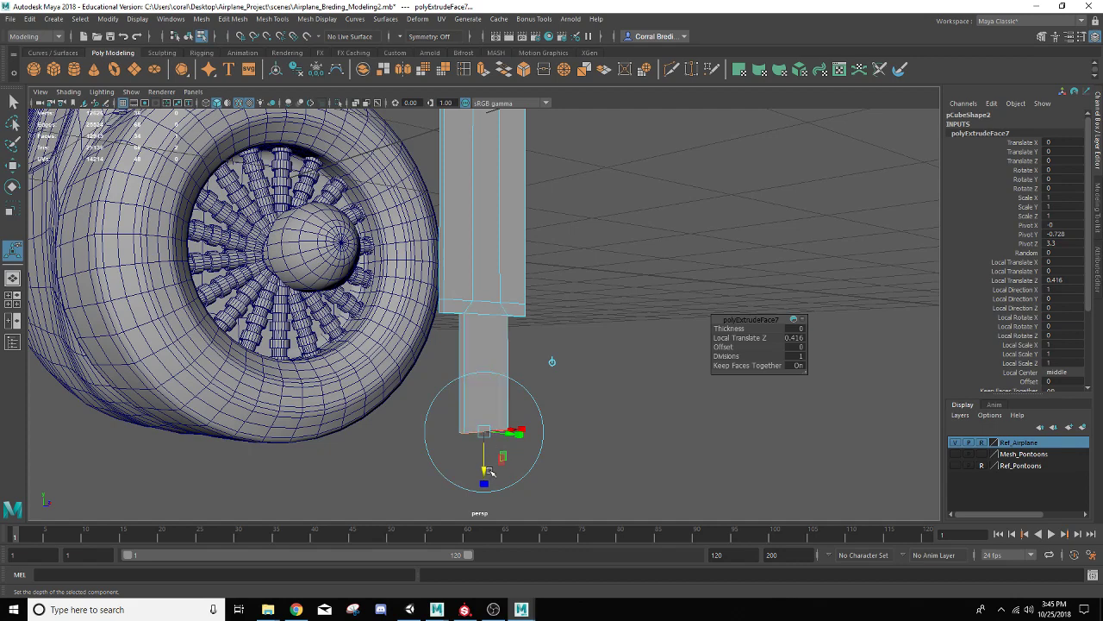
pyautogui.moveTo(484, 466); pyautogui.dragTo(485, 475)
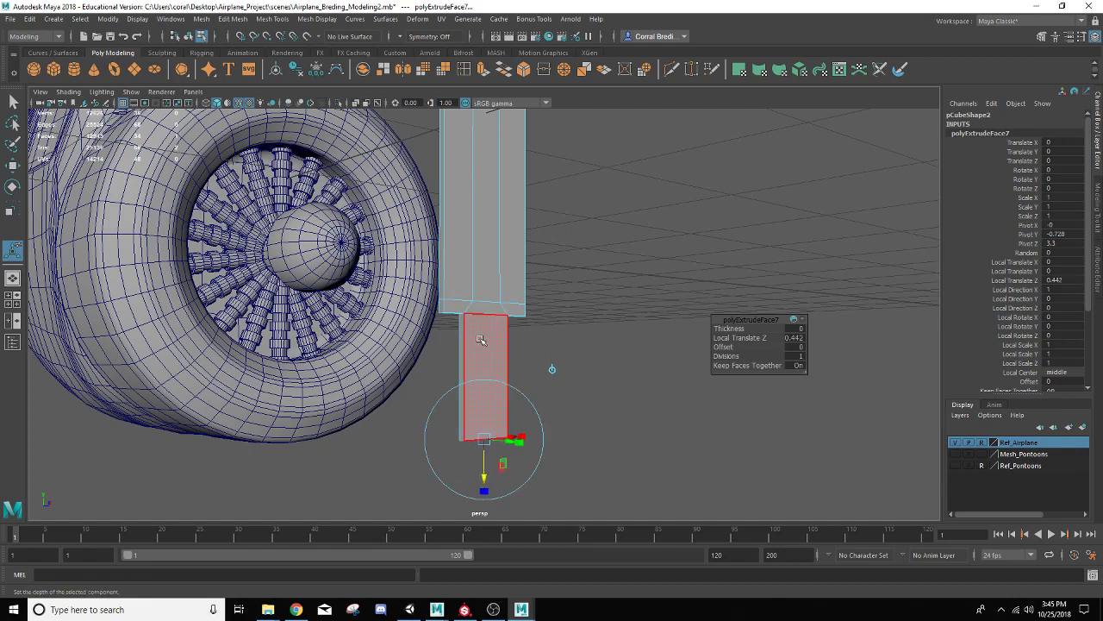
pyautogui.moveTo(480, 339)
pyautogui.keyDown('alt'); pyautogui.mouseDown()
pyautogui.moveTo(478, 313)
pyautogui.moveTo(480, 333)
pyautogui.mouseUp(); pyautogui.keyUp('alt')
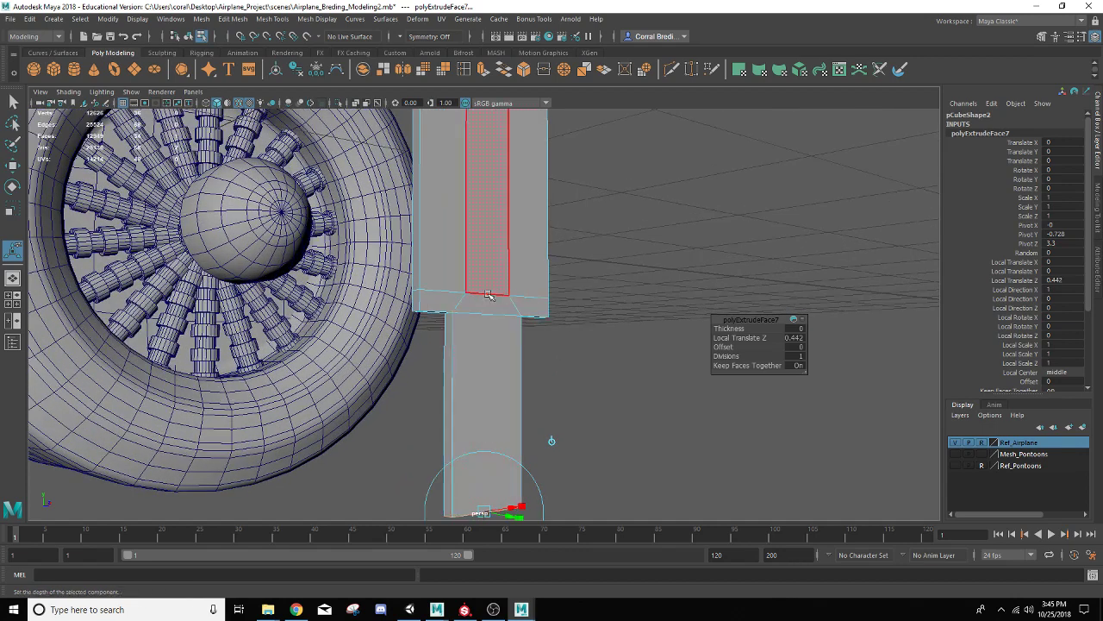
# - Extrude the ring of faces around the blade's lower end about 0.028 outward as a collar, and return to object mode
pyautogui.click(536, 312)
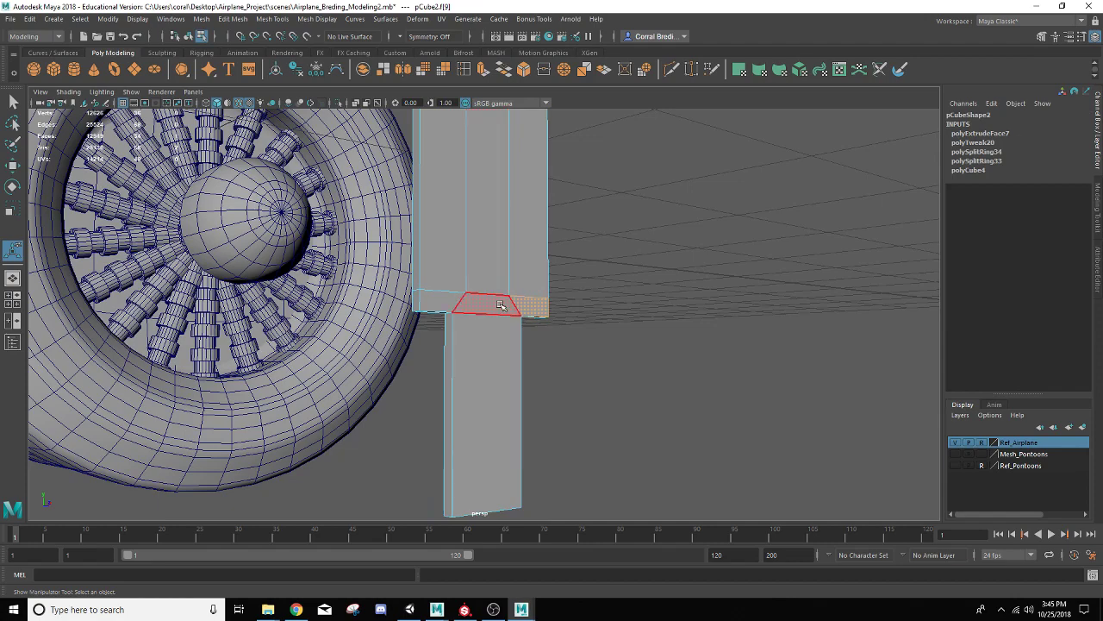
pyautogui.scroll(3, 500, 304)
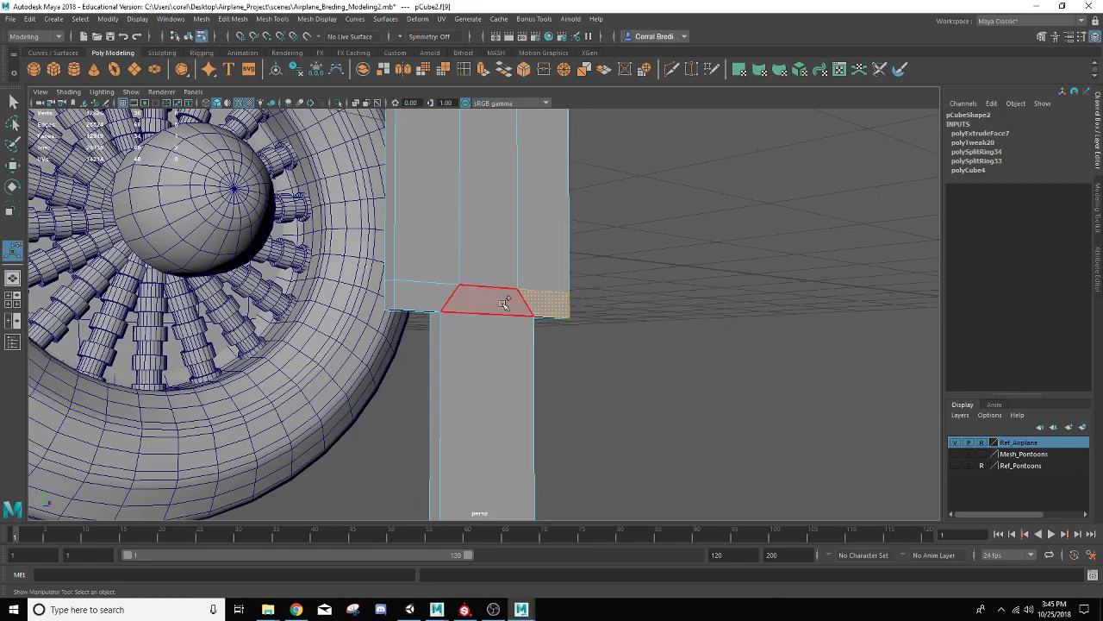
pyautogui.keyDown('shift'); pyautogui.doubleClick(503, 303); pyautogui.keyUp('shift')
pyautogui.scroll(-3, 502, 304)
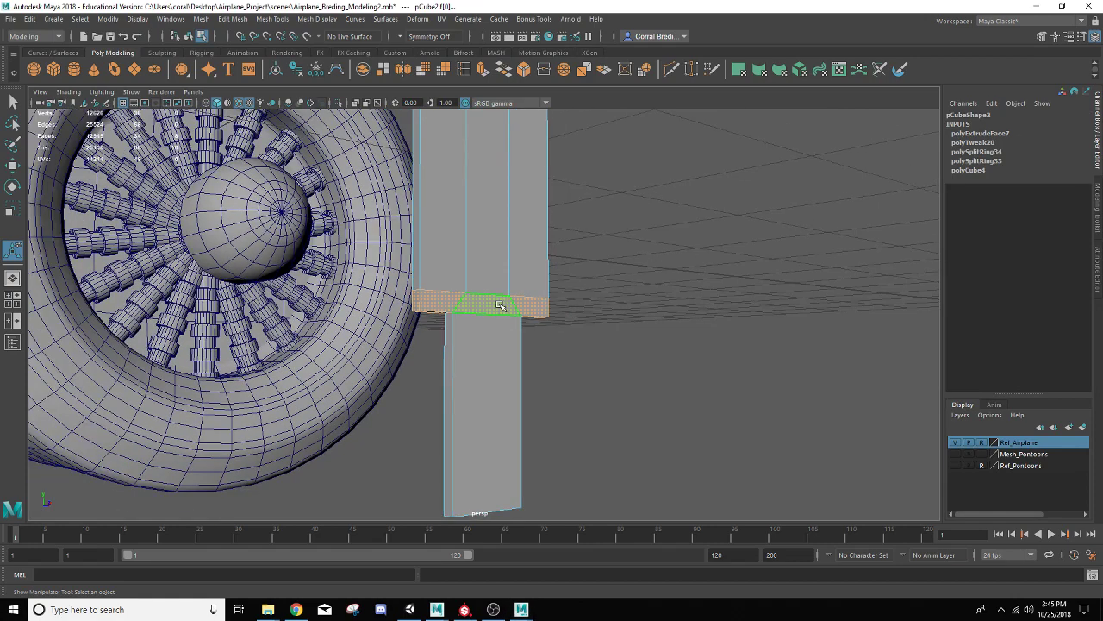
pyautogui.keyDown('alt'); pyautogui.moveTo(501, 304); pyautogui.dragTo(492, 333); pyautogui.keyUp('alt')
pyautogui.click(484, 70)
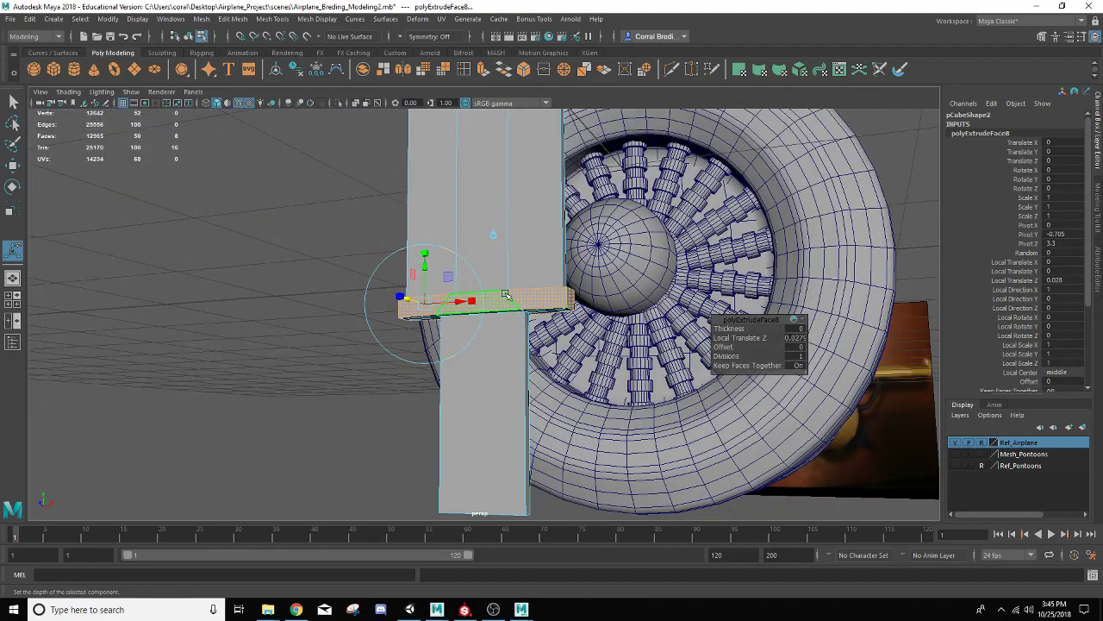
pyautogui.keyDown('alt'); pyautogui.moveTo(557, 310); pyautogui.dragTo(504, 257); pyautogui.keyUp('alt')
pyautogui.moveTo(504, 257); pyautogui.dragTo(530, 192, button='right')
pyautogui.click(368, 220)
pyautogui.scroll(-3, 391, 244)
pyautogui.keyDown('alt'); pyautogui.moveTo(391, 250); pyautogui.dragTo(589, 247); pyautogui.keyUp('alt')
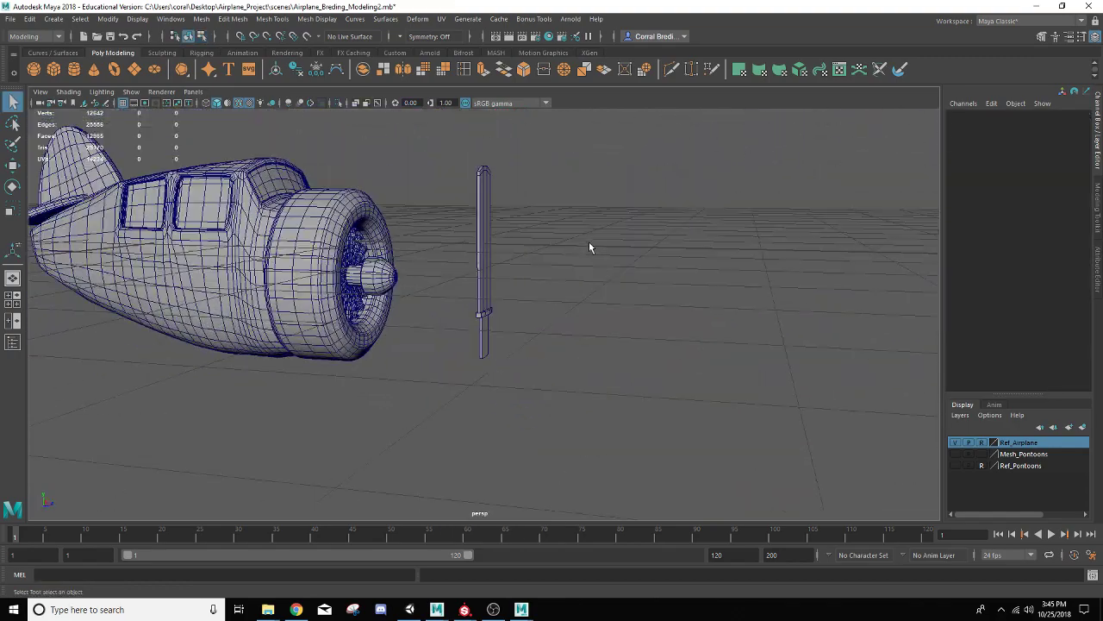
# - Select the long outer edges on both sides of the propeller blade
pyautogui.scroll(5, 589, 244)
pyautogui.click(493, 253)
pyautogui.keyDown('alt'); pyautogui.moveTo(492, 229); pyautogui.dragTo(481, 333); pyautogui.keyUp('alt')
pyautogui.moveTo(475, 262); pyautogui.dragTo(473, 240, button='right')
pyautogui.click(465, 243)
pyautogui.keyDown('alt'); pyautogui.moveTo(466, 243); pyautogui.dragTo(483, 359); pyautogui.keyUp('alt')
pyautogui.doubleClick(483, 359)
pyautogui.keyDown('alt'); pyautogui.moveTo(574, 376); pyautogui.dragTo(461, 369); pyautogui.keyUp('alt')
pyautogui.keyDown('shift'); pyautogui.doubleClick(485, 357); pyautogui.keyUp('shift')
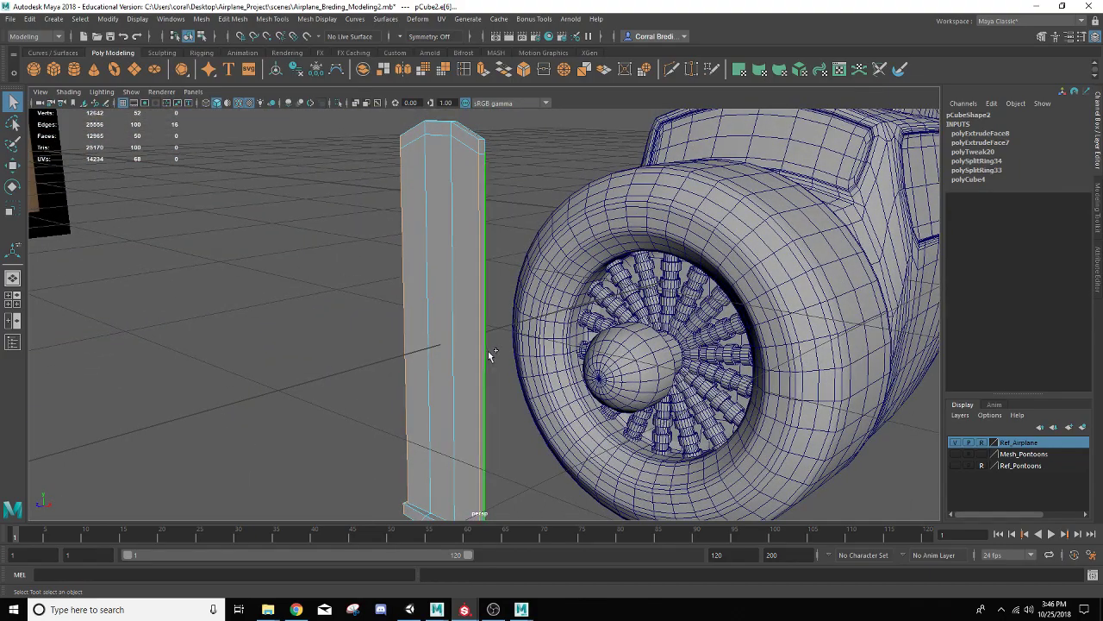
# - Add the edges under the collar and the outer edges of the stem to the edge selection
pyautogui.keyDown('alt'); pyautogui.moveTo(482, 360); pyautogui.dragTo(465, 177, button='middle'); pyautogui.keyUp('alt')
pyautogui.keyDown('alt'); pyautogui.moveTo(465, 176); pyautogui.dragTo(461, 239, button='right'); pyautogui.keyUp('alt')
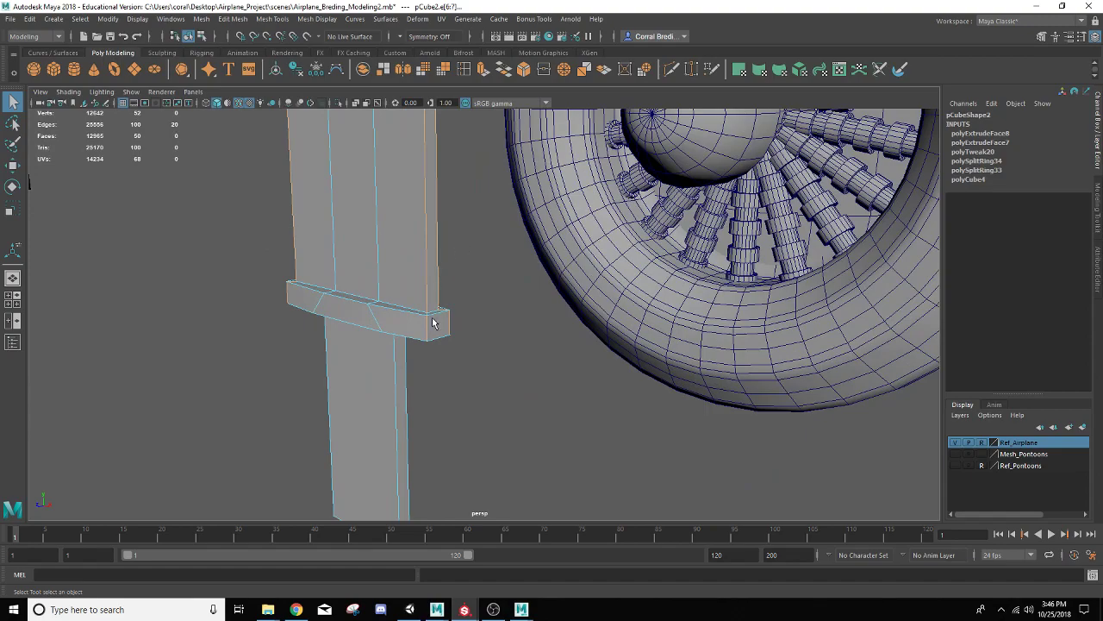
pyautogui.keyDown('alt'); pyautogui.moveTo(457, 360); pyautogui.dragTo(488, 259, button='middle'); pyautogui.keyUp('alt')
pyautogui.keyDown('alt'); pyautogui.moveTo(488, 264); pyautogui.dragTo(473, 326); pyautogui.keyUp('alt')
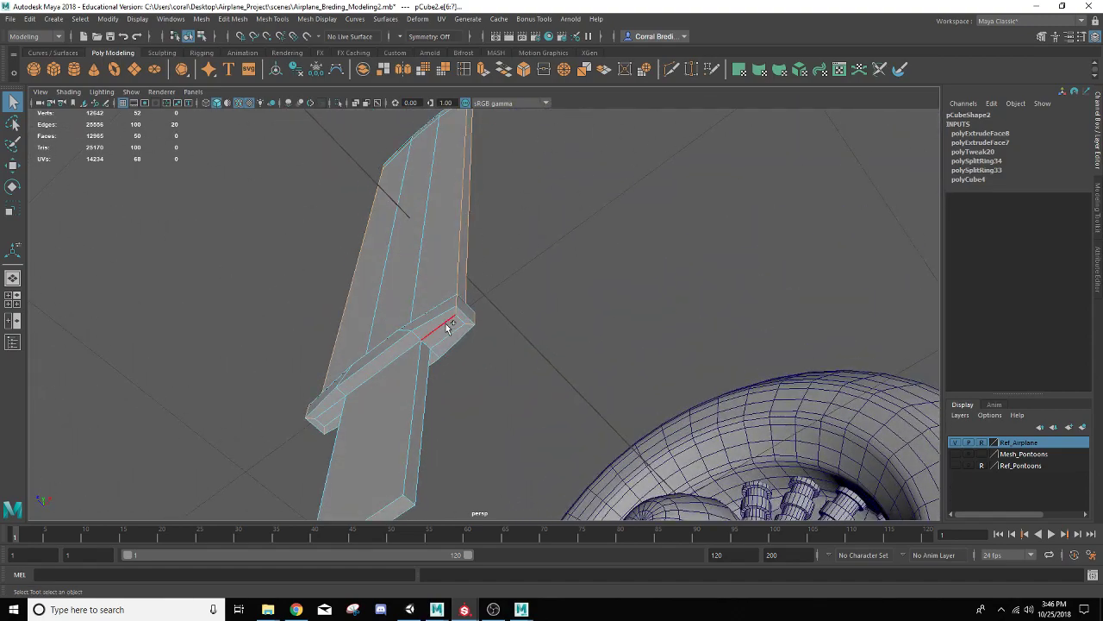
pyautogui.keyDown('shift'); pyautogui.click(436, 350); pyautogui.keyUp('shift')
pyautogui.moveTo(372, 412)
pyautogui.keyDown('alt'); pyautogui.mouseDown()
pyautogui.moveTo(393, 397)
pyautogui.moveTo(305, 389)
pyautogui.moveTo(416, 416)
pyautogui.moveTo(387, 398)
pyautogui.mouseUp(); pyautogui.keyUp('alt')
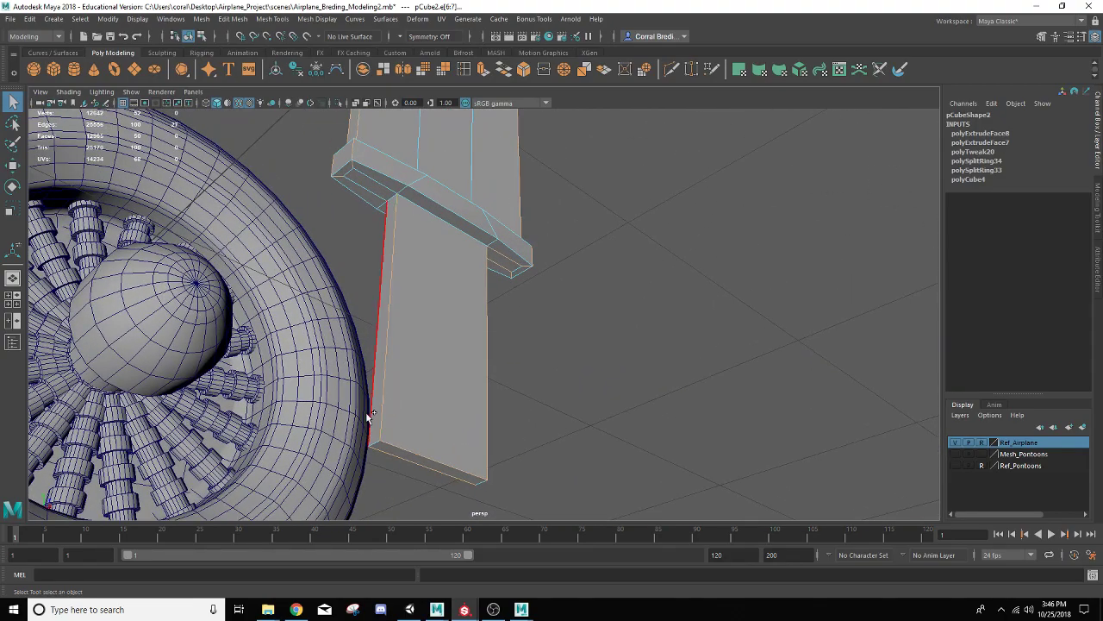
pyautogui.keyDown('shift'); pyautogui.click(371, 390); pyautogui.keyUp('shift')
# - Add the outline edges around the angled tip of the propeller blade, front and back, to the edge selection
pyautogui.keyDown('alt'); pyautogui.moveTo(300, 217); pyautogui.dragTo(416, 212); pyautogui.keyUp('alt')
pyautogui.keyDown('alt'); pyautogui.moveTo(371, 298); pyautogui.dragTo(394, 279); pyautogui.keyUp('alt')
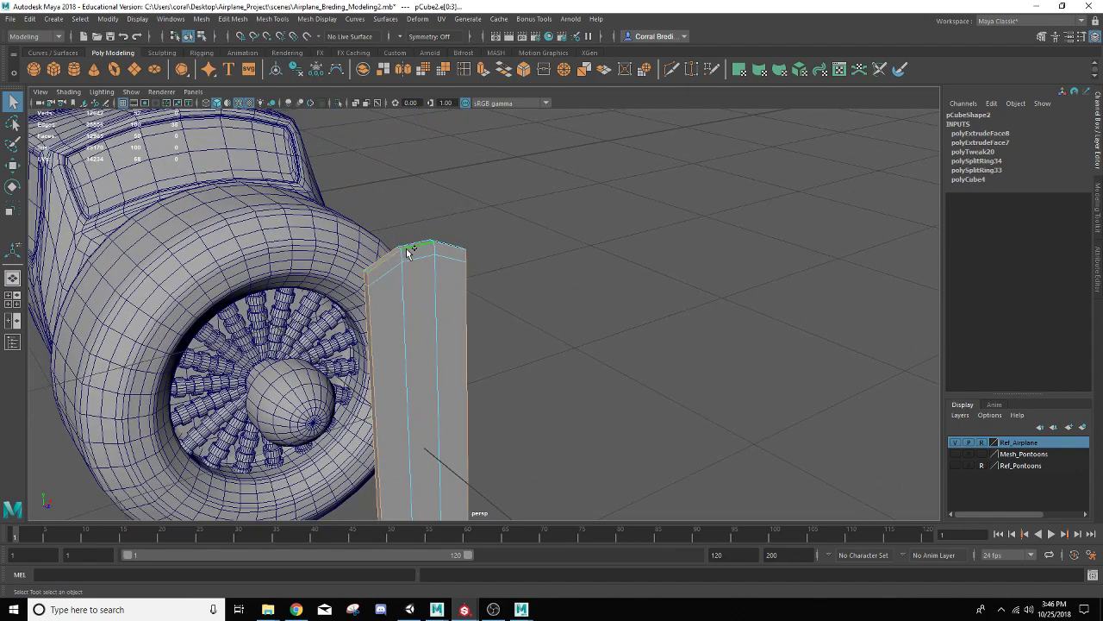
pyautogui.keyDown('alt'); pyautogui.moveTo(409, 248); pyautogui.dragTo(445, 373); pyautogui.keyUp('alt')
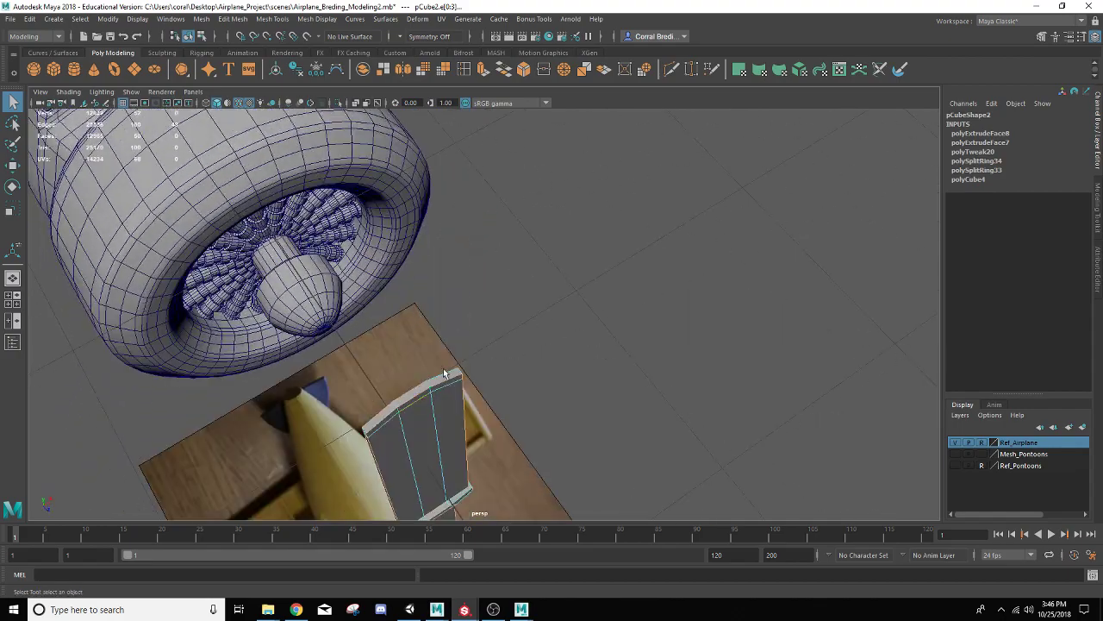
pyautogui.keyDown('alt'); pyautogui.moveTo(470, 435); pyautogui.dragTo(598, 295); pyautogui.keyUp('alt')
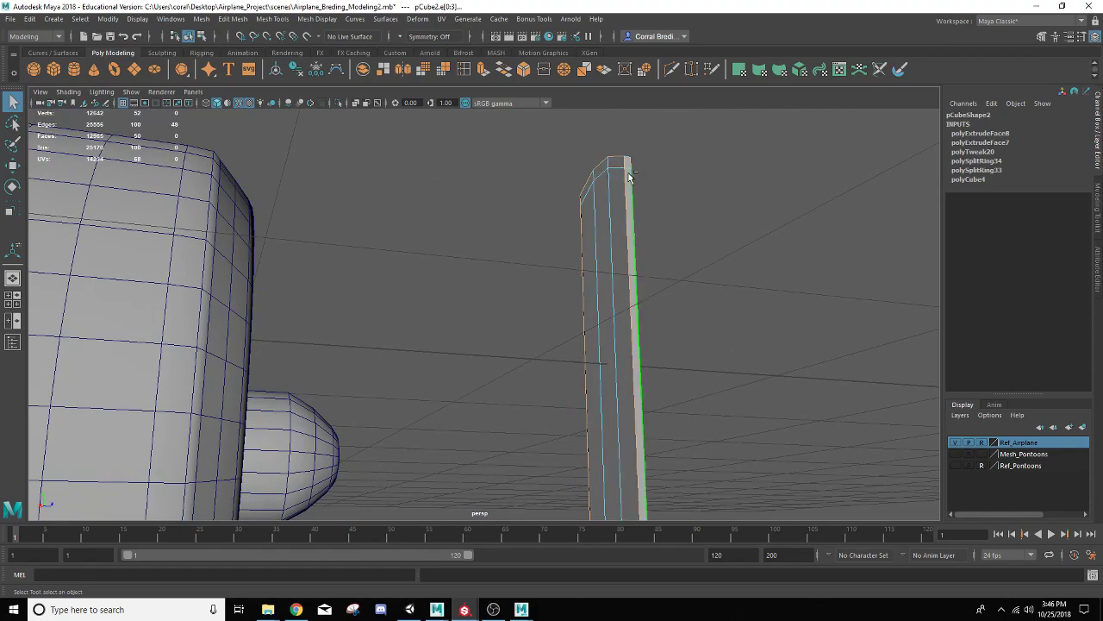
# - Remove the unwanted edges around the collar, where it meets the blade and the stem, from the edge selection
pyautogui.keyDown('alt'); pyautogui.moveTo(618, 303); pyautogui.dragTo(561, 299); pyautogui.keyUp('alt')
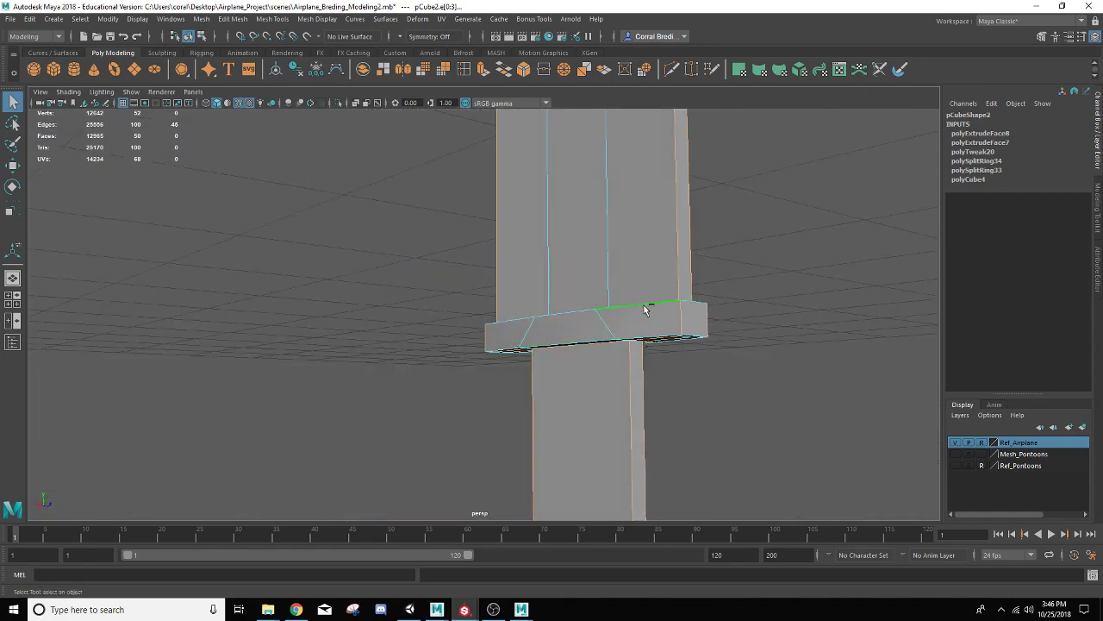
pyautogui.keyDown('alt'); pyautogui.moveTo(575, 351); pyautogui.dragTo(482, 319); pyautogui.keyUp('alt')
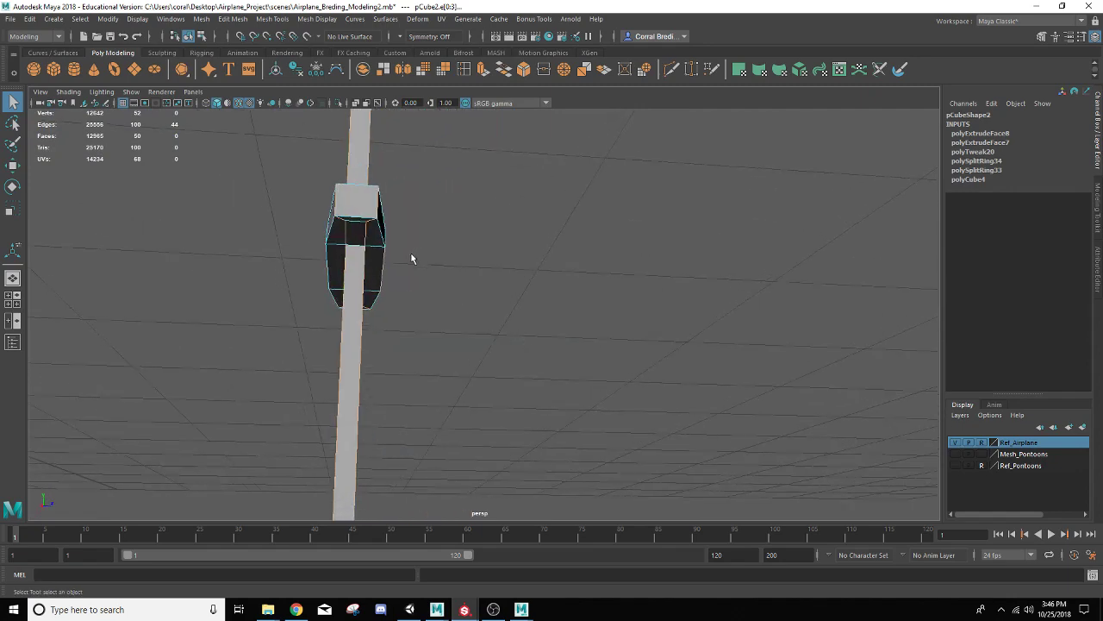
pyautogui.keyDown('alt'); pyautogui.moveTo(387, 274); pyautogui.dragTo(485, 301); pyautogui.keyUp('alt')
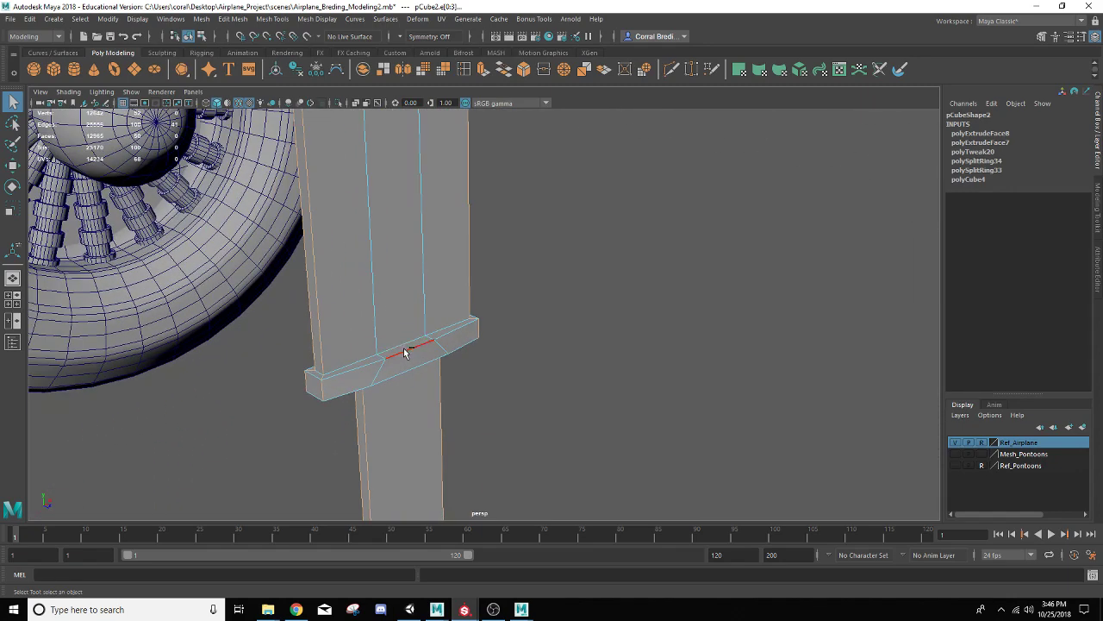
pyautogui.keyDown('alt'); pyautogui.moveTo(405, 352); pyautogui.dragTo(543, 352); pyautogui.keyUp('alt')
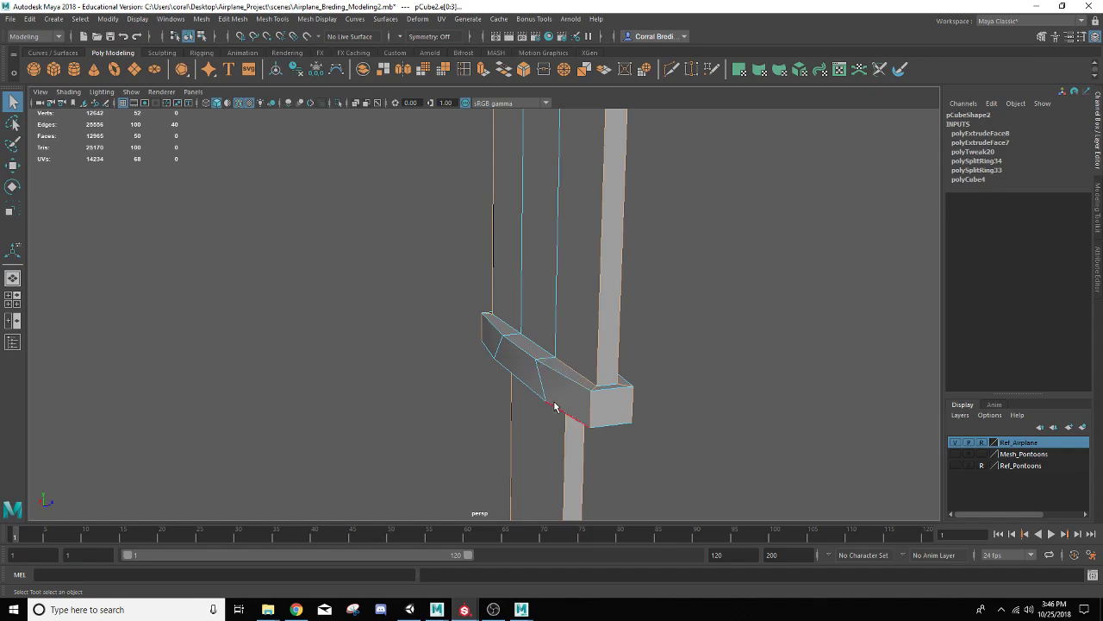
pyautogui.keyDown('alt'); pyautogui.moveTo(537, 387); pyautogui.dragTo(369, 325); pyautogui.keyUp('alt')
pyautogui.keyDown('alt'); pyautogui.moveTo(388, 380); pyautogui.dragTo(404, 356); pyautogui.keyUp('alt')
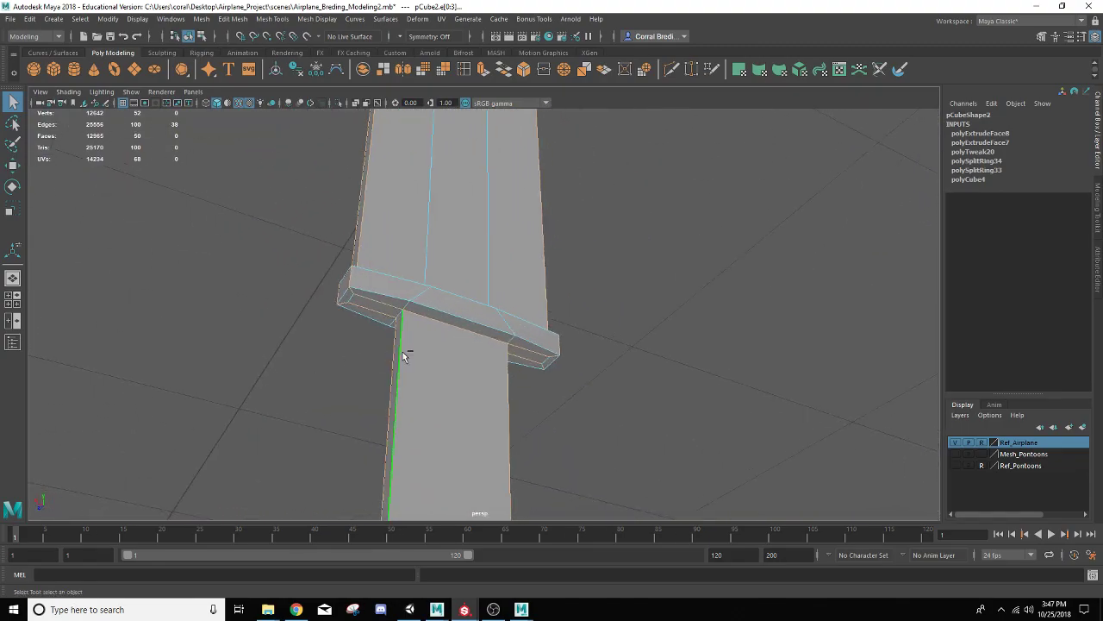
pyautogui.keyDown('ctrl'); pyautogui.click(482, 338); pyautogui.keyUp('ctrl')
pyautogui.scroll(-8, 276, 392)
pyautogui.keyDown('alt'); pyautogui.moveTo(310, 379); pyautogui.dragTo(551, 487); pyautogui.keyUp('alt')
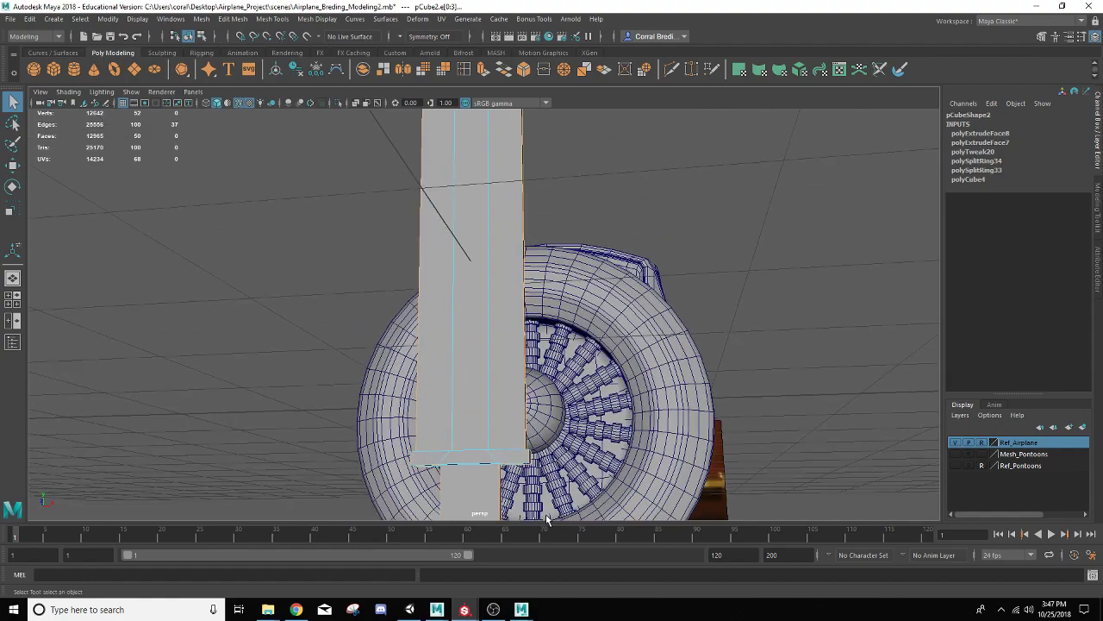
# - Bevel the selected blade edges with a fraction of 0.5 and one segment, and return to object mode
pyautogui.click(523, 71)
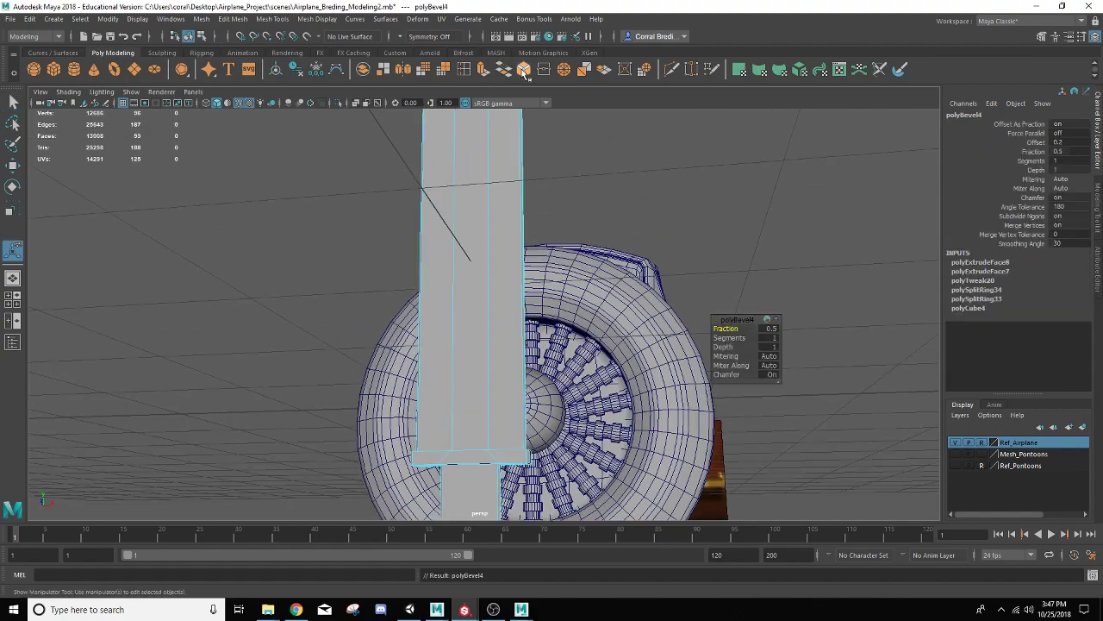
pyautogui.keyDown('alt'); pyautogui.moveTo(406, 229); pyautogui.dragTo(477, 127); pyautogui.keyUp('alt')
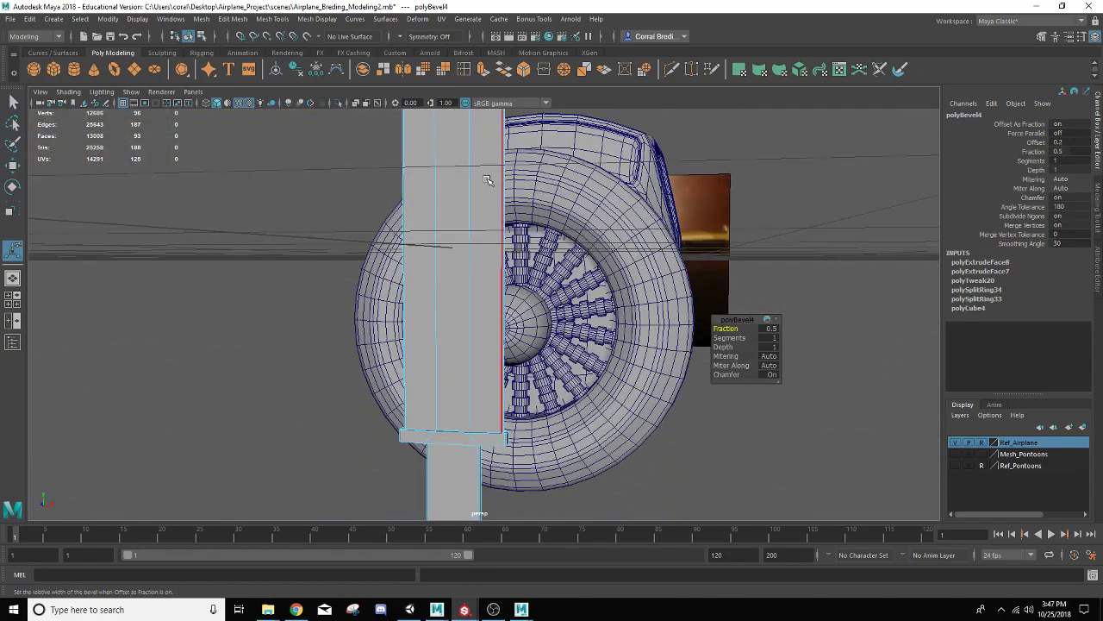
pyautogui.moveTo(486, 173); pyautogui.dragTo(531, 161, button='right')
# - Select the vertices at the blade's tip and scale them slightly wider across the blade
pyautogui.keyDown('alt'); pyautogui.moveTo(441, 167); pyautogui.dragTo(458, 234); pyautogui.keyUp('alt')
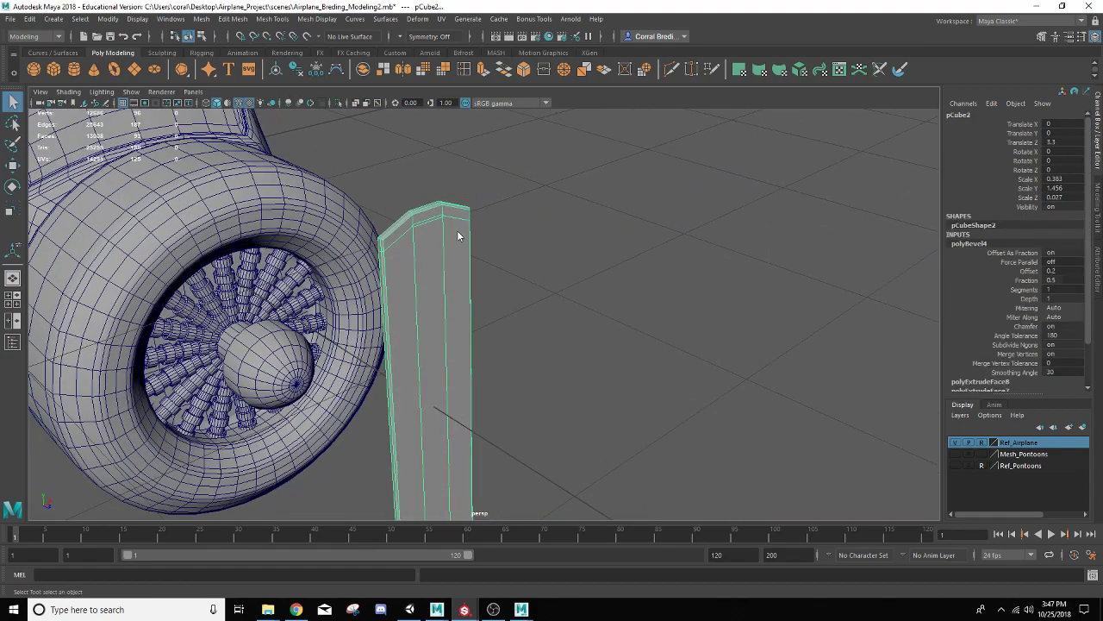
pyautogui.moveTo(458, 233); pyautogui.dragTo(434, 231, button='right')
pyautogui.moveTo(338, 164); pyautogui.dragTo(518, 300)
pyautogui.keyDown('alt'); pyautogui.moveTo(483, 276); pyautogui.dragTo(410, 254); pyautogui.keyUp('alt')
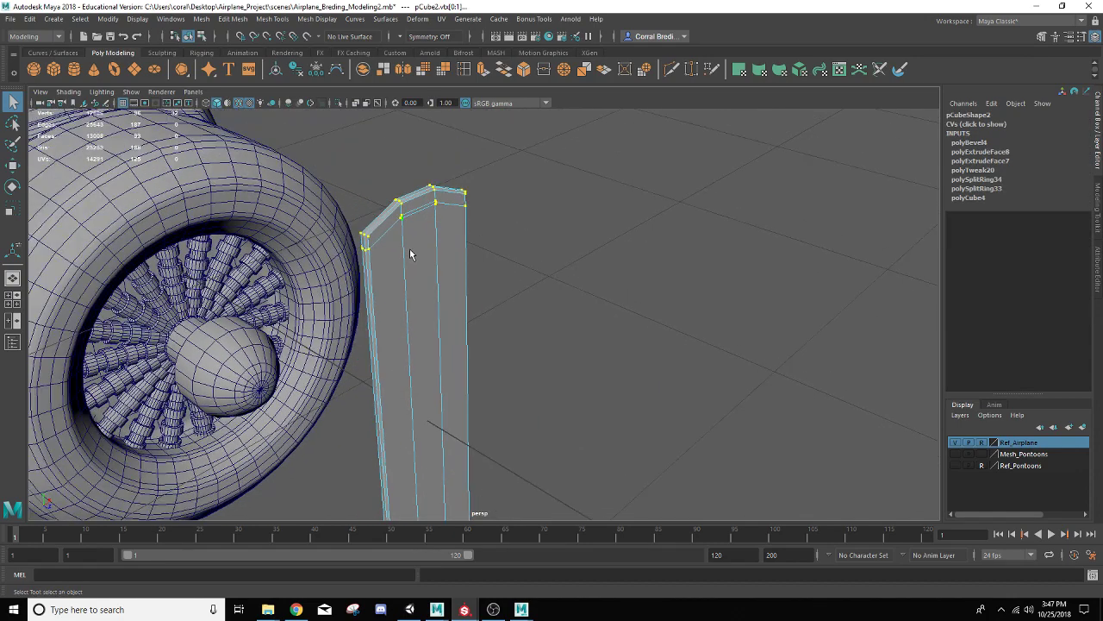
pyautogui.press('r')
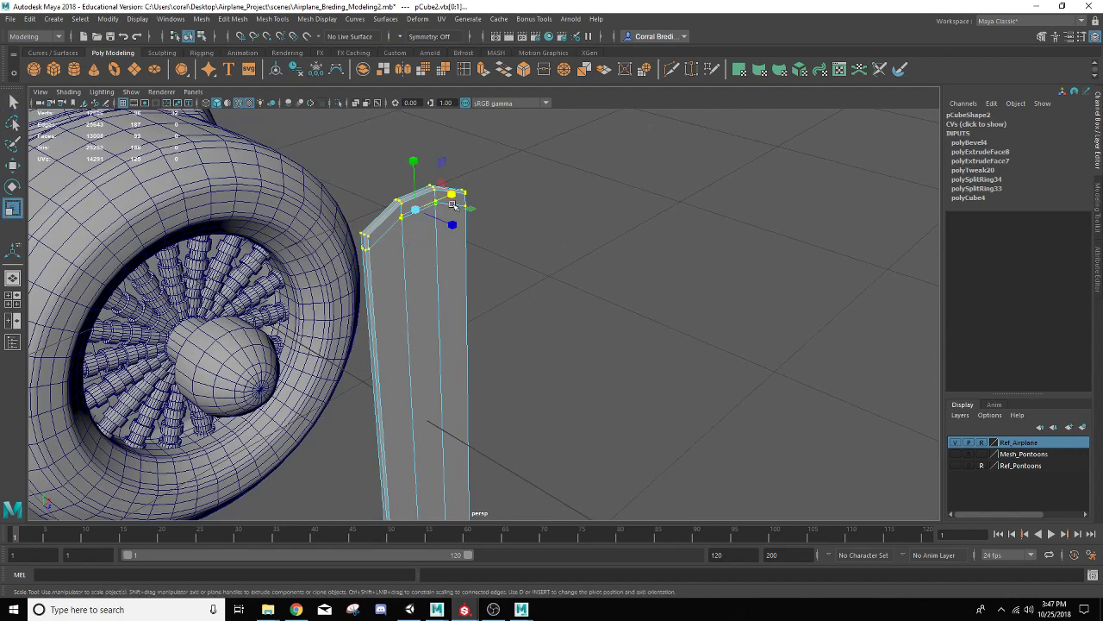
pyautogui.moveTo(461, 193); pyautogui.dragTo(466, 190)
# - Rotate the tip vertices slightly around the blade's long axis to give the blade a twist
pyautogui.press('e')
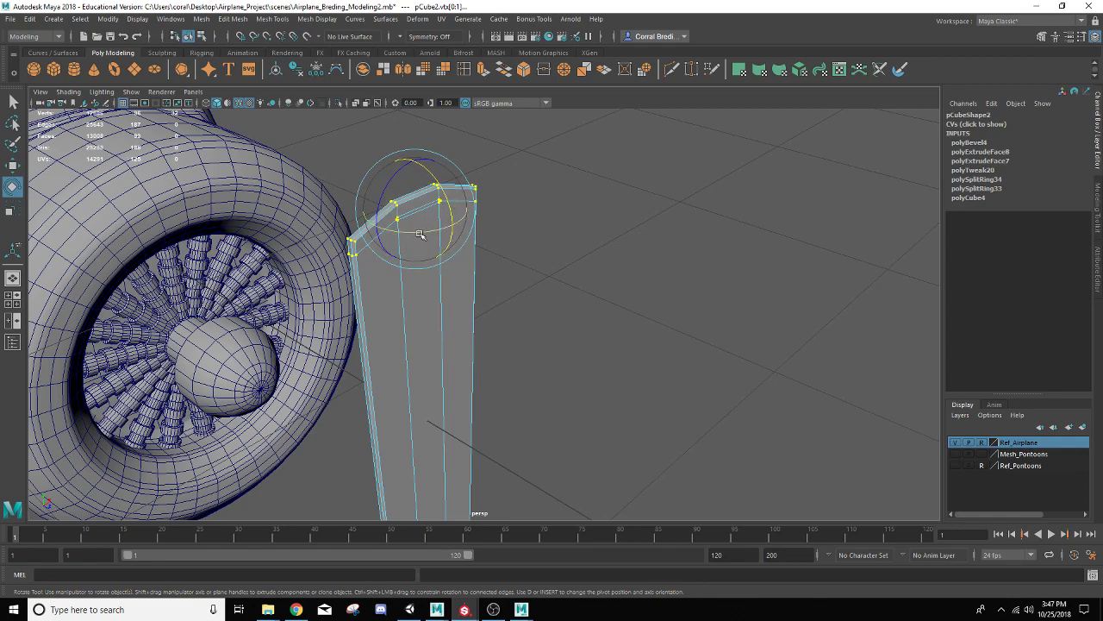
pyautogui.moveTo(441, 226); pyautogui.dragTo(425, 246)
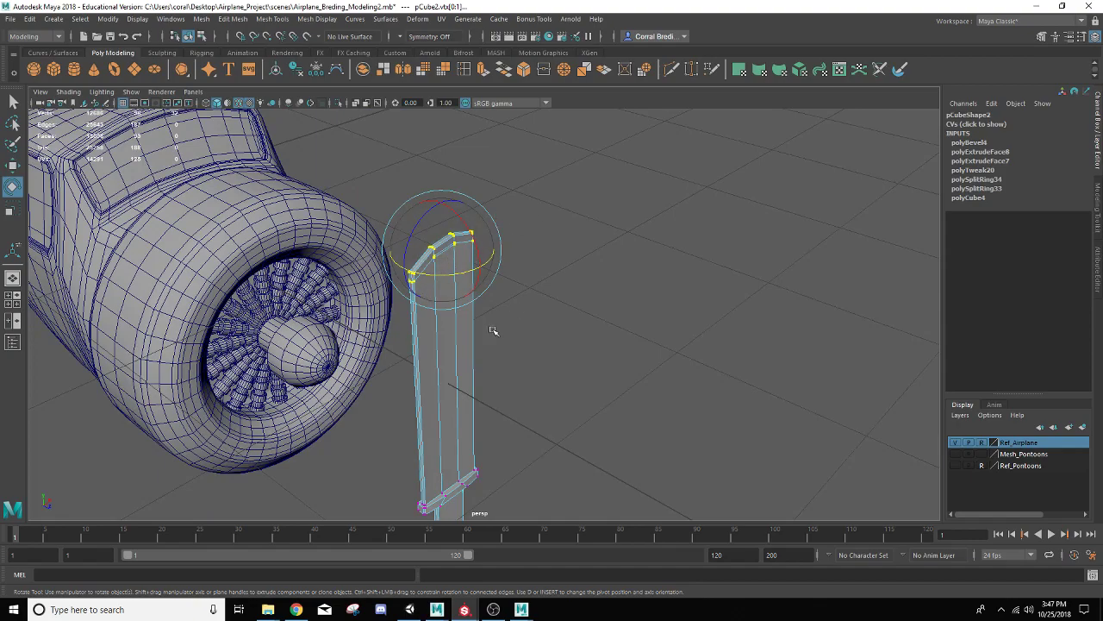
pyautogui.keyDown('alt'); pyautogui.moveTo(514, 316); pyautogui.dragTo(532, 262); pyautogui.keyUp('alt')
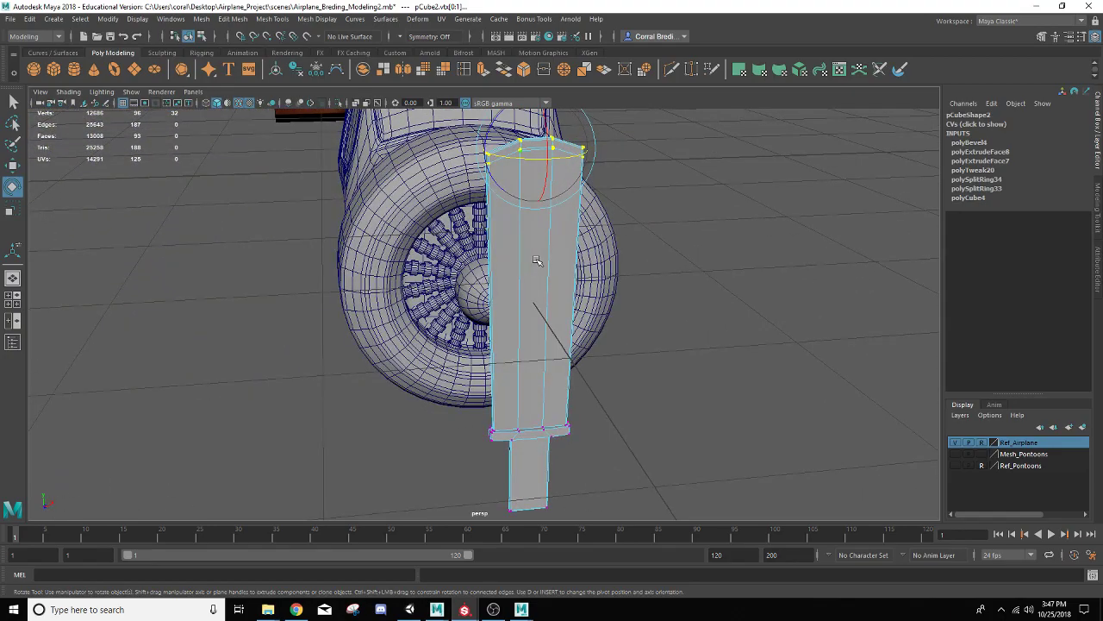
# - Return to object mode and move the blade onto the nose cone, at about Y 0.769 and Z 2.052
pyautogui.moveTo(535, 261); pyautogui.dragTo(564, 238, button='right')
pyautogui.keyDown('alt'); pyautogui.moveTo(564, 238); pyautogui.dragTo(545, 95); pyautogui.keyUp('alt')
pyautogui.press('w')
pyautogui.scroll(2, 410, 240)
pyautogui.scroll(2, 409, 238)
pyautogui.moveTo(536, 35); pyautogui.dragTo(535, 7)
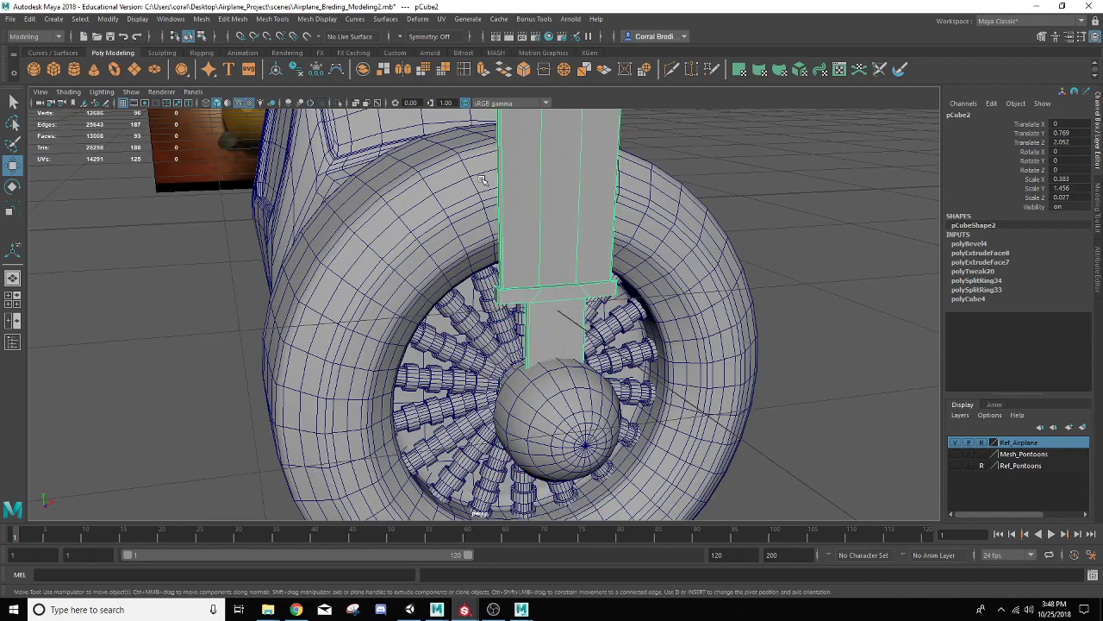
# - Move the blade closer to the engine cowl, to about Z 2.015
pyautogui.keyDown('alt'); pyautogui.moveTo(461, 226); pyautogui.dragTo(584, 205); pyautogui.keyUp('alt')
pyautogui.keyDown('alt'); pyautogui.moveTo(584, 206); pyautogui.dragTo(668, 231, button='middle'); pyautogui.keyUp('alt')
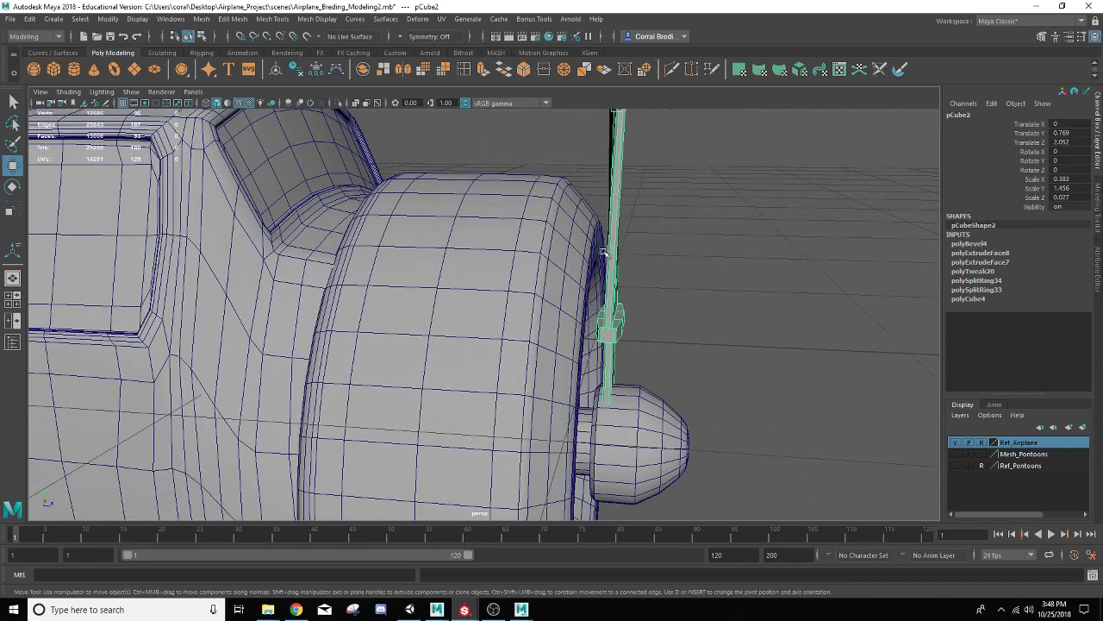
pyautogui.scroll(-5, 603, 252)
pyautogui.click(605, 222)
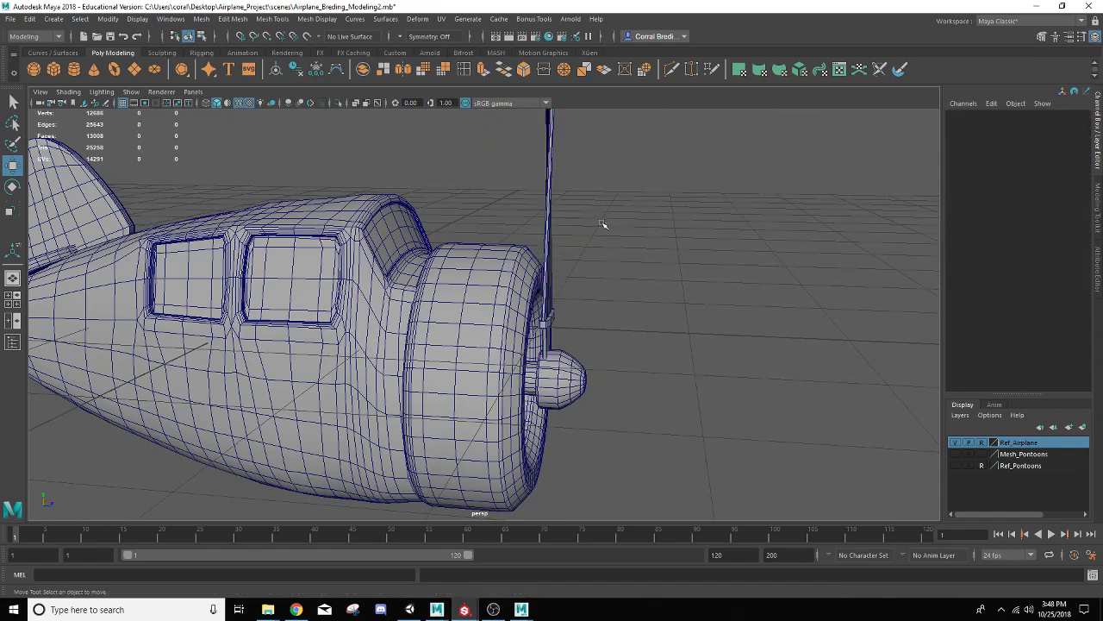
pyautogui.hotkey('ctrl', 'z')
pyautogui.moveTo(604, 217); pyautogui.dragTo(599, 215)
# - Select the nose cone and shift it along the engine's axis to fit the blade's stem
pyautogui.scroll(3, 598, 226)
pyautogui.keyDown('alt'); pyautogui.moveTo(608, 259); pyautogui.dragTo(595, 396); pyautogui.keyUp('alt')
pyautogui.click(588, 423)
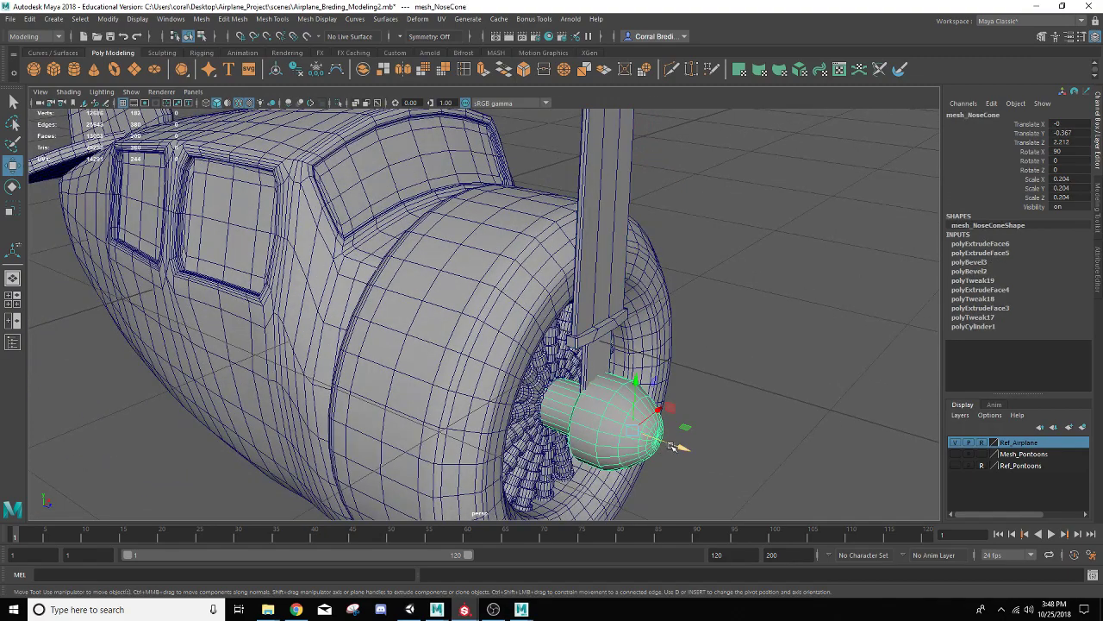
pyautogui.moveTo(672, 445); pyautogui.dragTo(628, 365)
# - Move the blade forward along the engine's axis to about Z 2.041
pyautogui.click(545, 250)
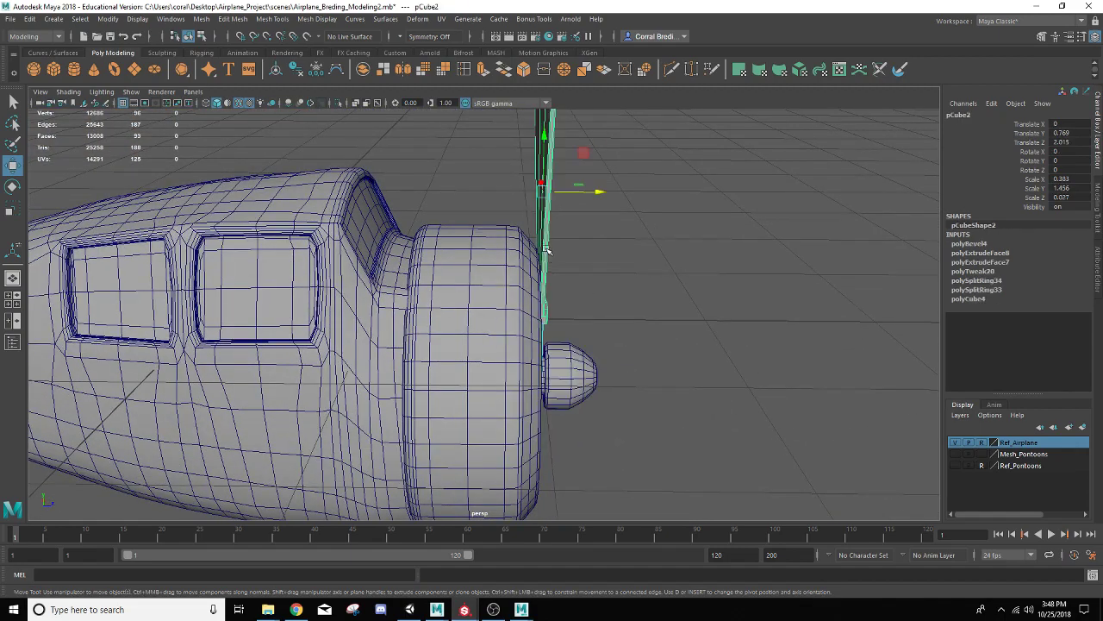
pyautogui.moveTo(576, 193); pyautogui.dragTo(569, 244)
pyautogui.scroll(4, 549, 283)
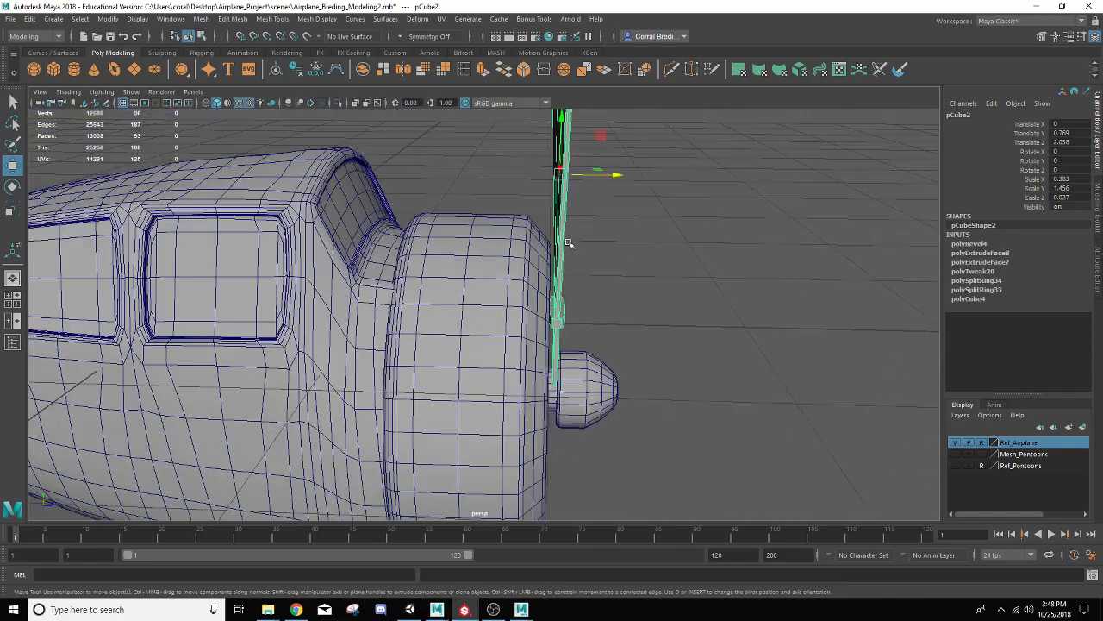
pyautogui.moveTo(609, 174); pyautogui.dragTo(613, 175)
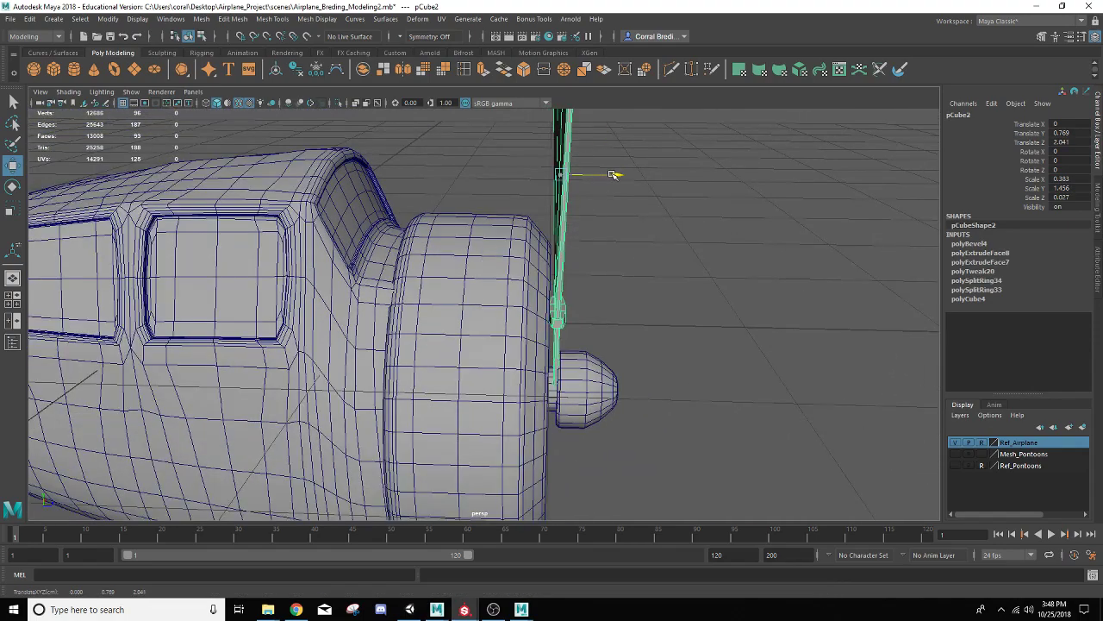
# - Fine-tune the nose cone's position along the engine's axis against the repositioned blade, and deselect it
pyautogui.click(615, 392)
pyautogui.moveTo(638, 392); pyautogui.dragTo(515, 292)
pyautogui.click(663, 341)
# - Freeze the propeller blade's transformations and delete its construction history
pyautogui.click(516, 291)
pyautogui.scroll(3, 516, 292)
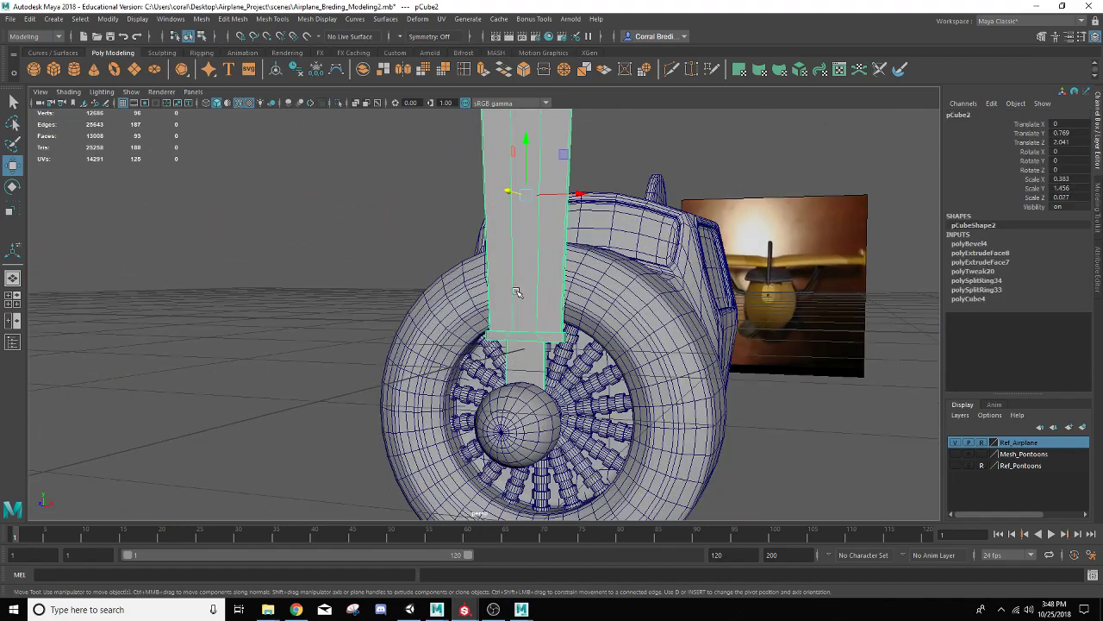
pyautogui.click(300, 74)
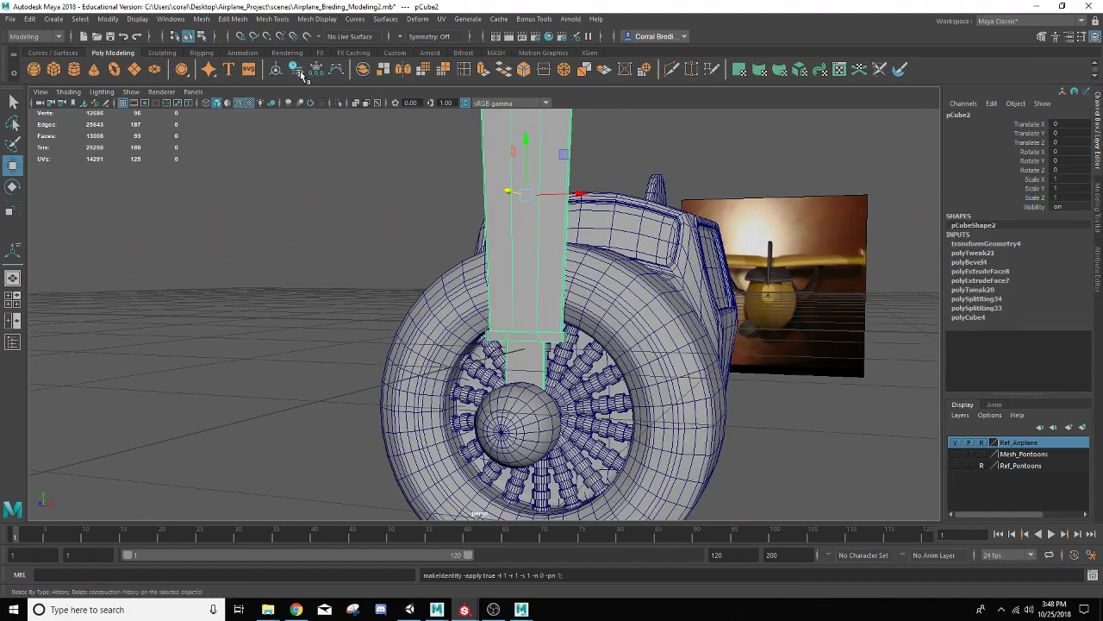
pyautogui.click(300, 75)
# - Snap the blade's pivot to the centre vertex at the nose cone's tip
pyautogui.keyDown('alt'); pyautogui.moveTo(494, 409); pyautogui.dragTo(485, 367, button='middle'); pyautogui.keyUp('alt')
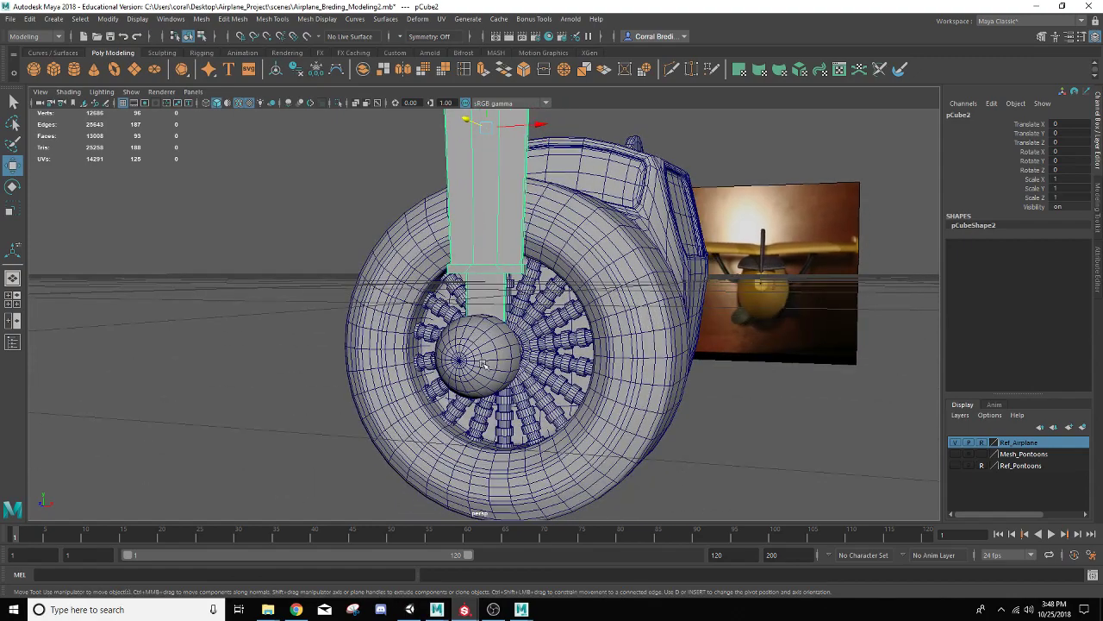
pyautogui.keyDown('alt'); pyautogui.moveTo(441, 198); pyautogui.dragTo(437, 245); pyautogui.keyUp('alt')
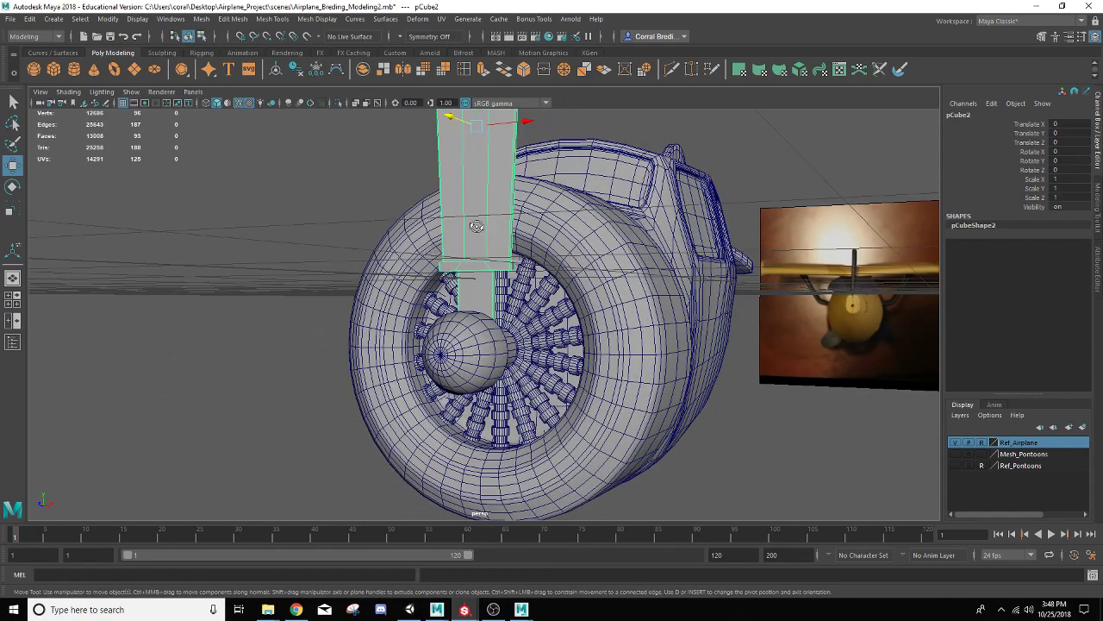
pyautogui.keyDown('alt'); pyautogui.moveTo(476, 226); pyautogui.dragTo(455, 347); pyautogui.keyUp('alt')
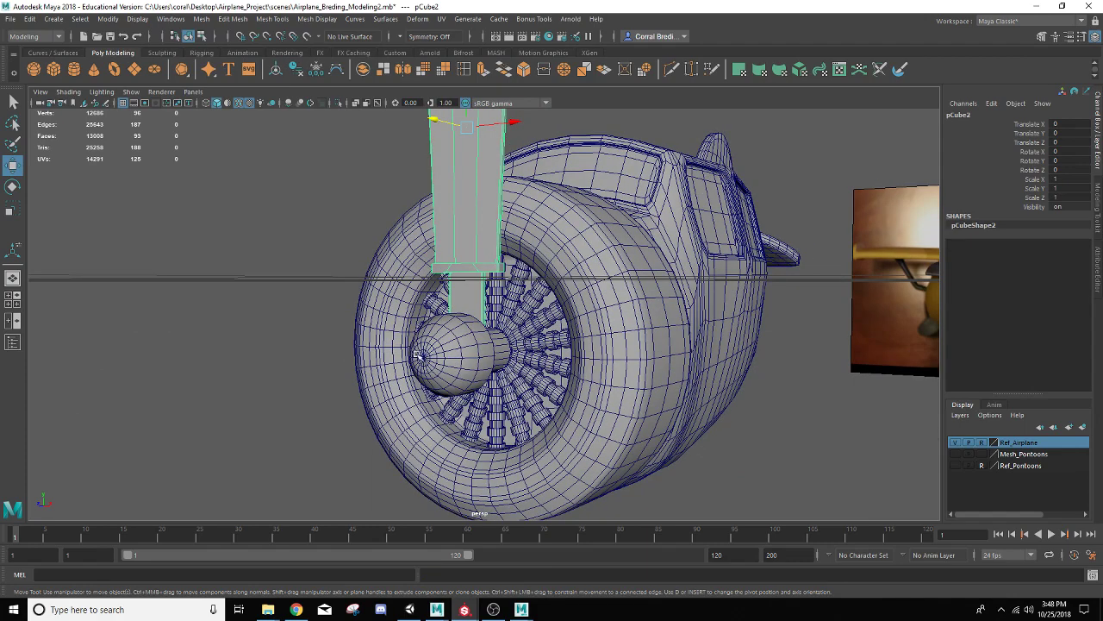
pyautogui.keyDown('alt'); pyautogui.moveTo(428, 325); pyautogui.dragTo(426, 313); pyautogui.keyUp('alt')
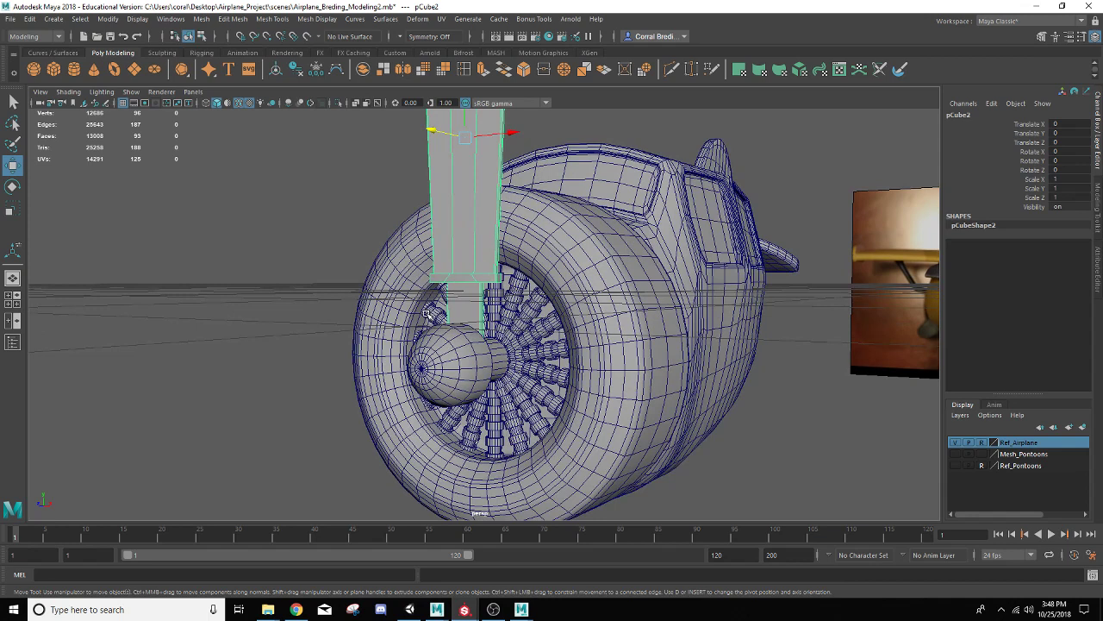
pyautogui.press('d')
pyautogui.press('v')
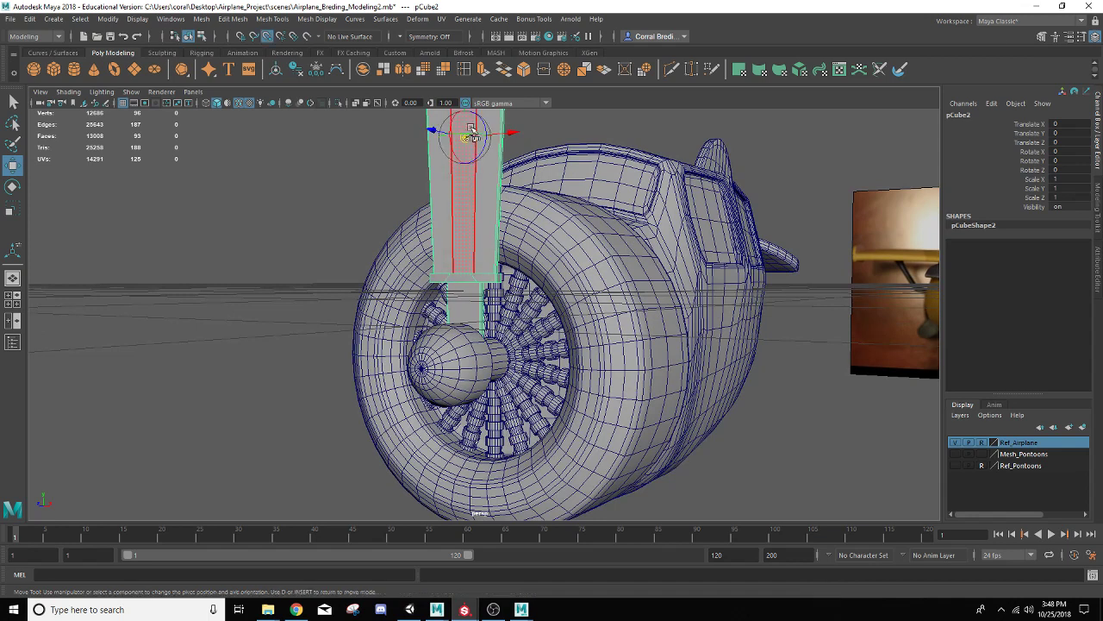
pyautogui.moveTo(465, 139); pyautogui.dragTo(421, 371)
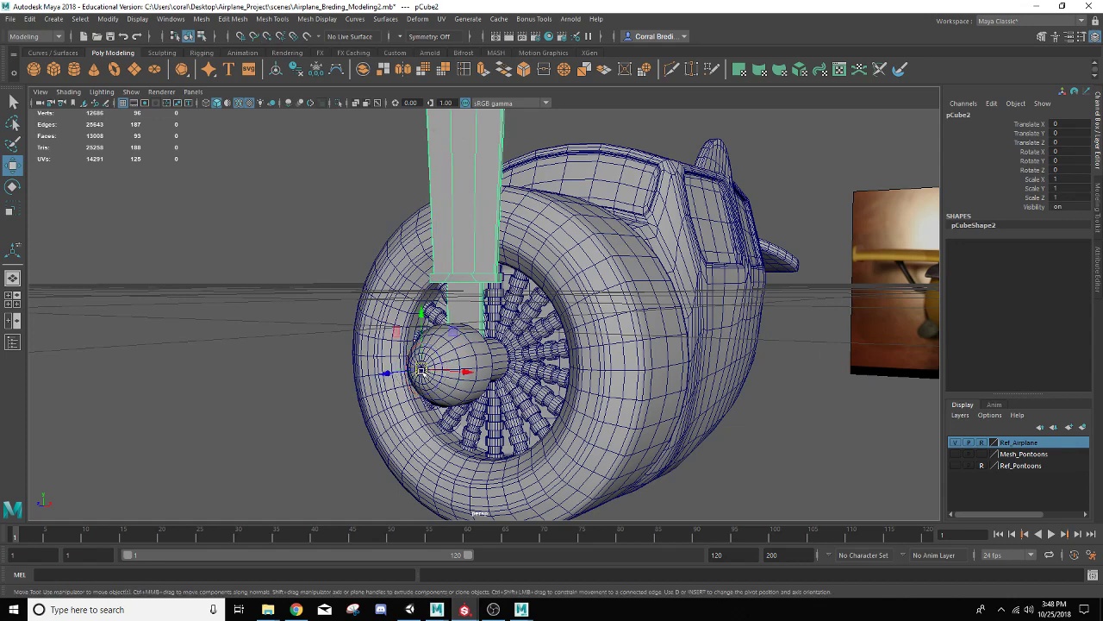
# - Try rotating the blade around the nose cone about the Z axis, and undo the rotation
pyautogui.press('e')
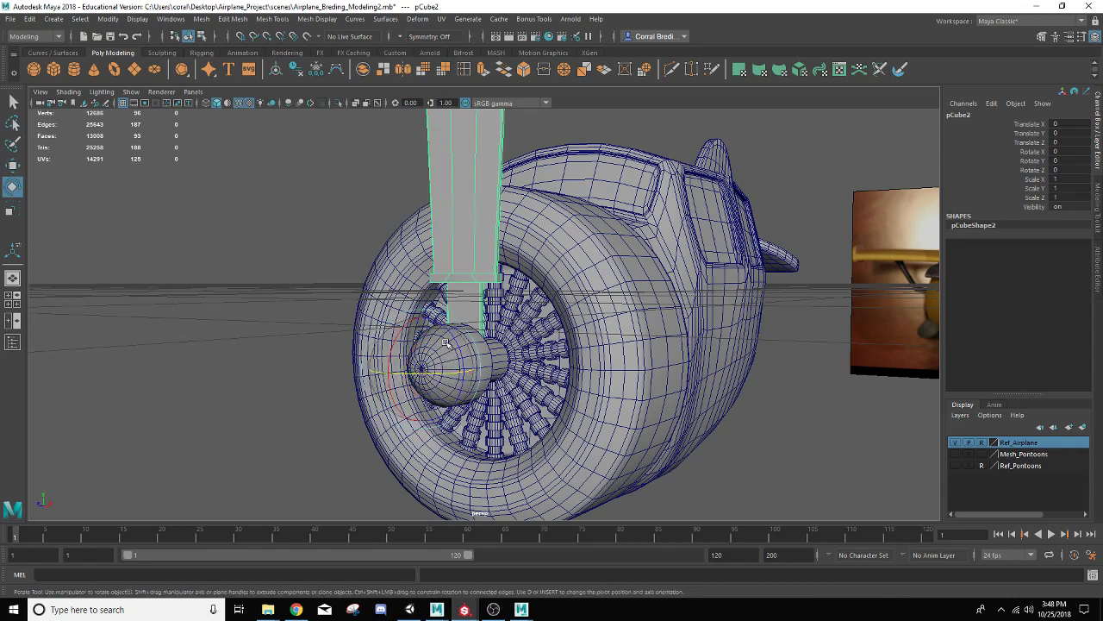
pyautogui.moveTo(454, 335)
pyautogui.mouseDown()
pyautogui.moveTo(456, 366)
pyautogui.moveTo(450, 347)
pyautogui.mouseUp()
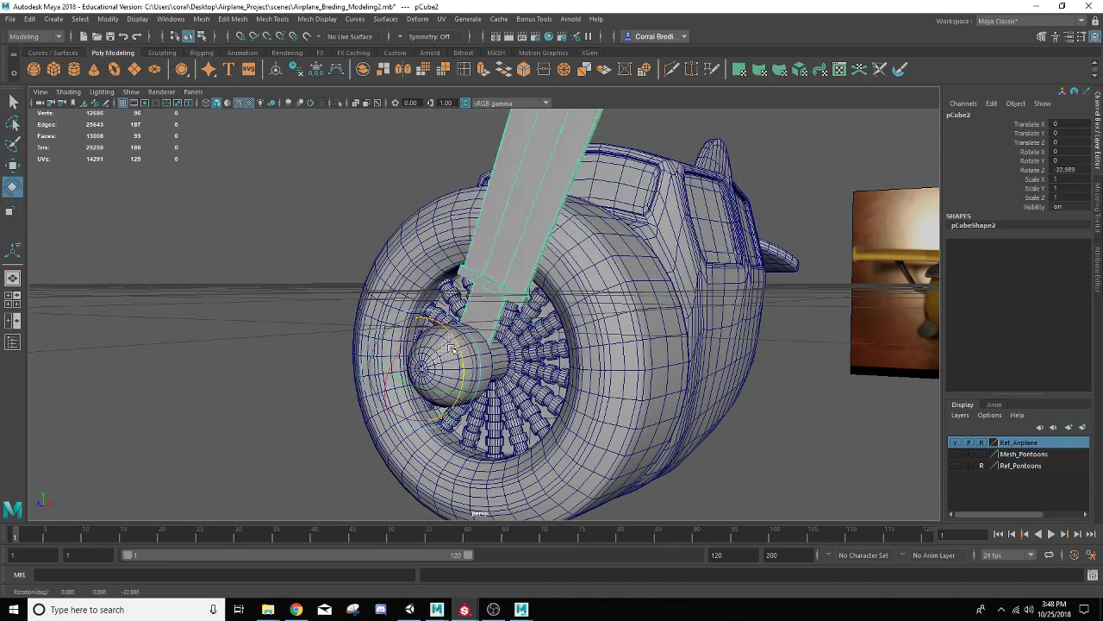
pyautogui.hotkey('ctrl', 'z')
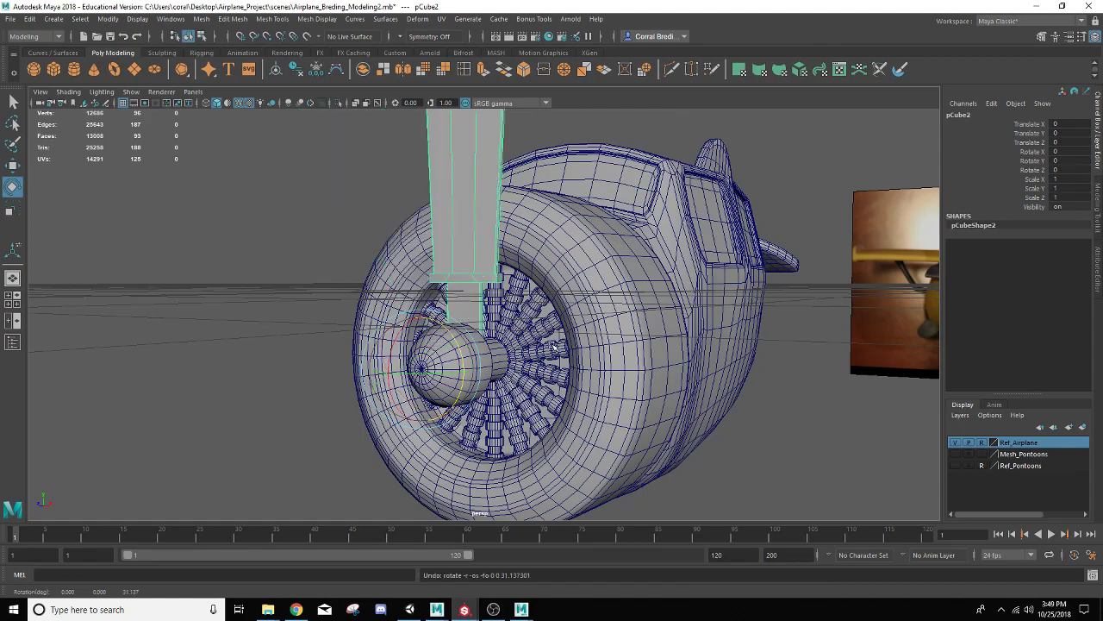
# - Rename the propeller blade mesh as mesh_Prop_Blade
pyautogui.moveTo(556, 347)
pyautogui.keyDown('alt'); pyautogui.mouseDown()
pyautogui.moveTo(545, 357)
pyautogui.moveTo(560, 369)
pyautogui.mouseUp(); pyautogui.keyUp('alt')
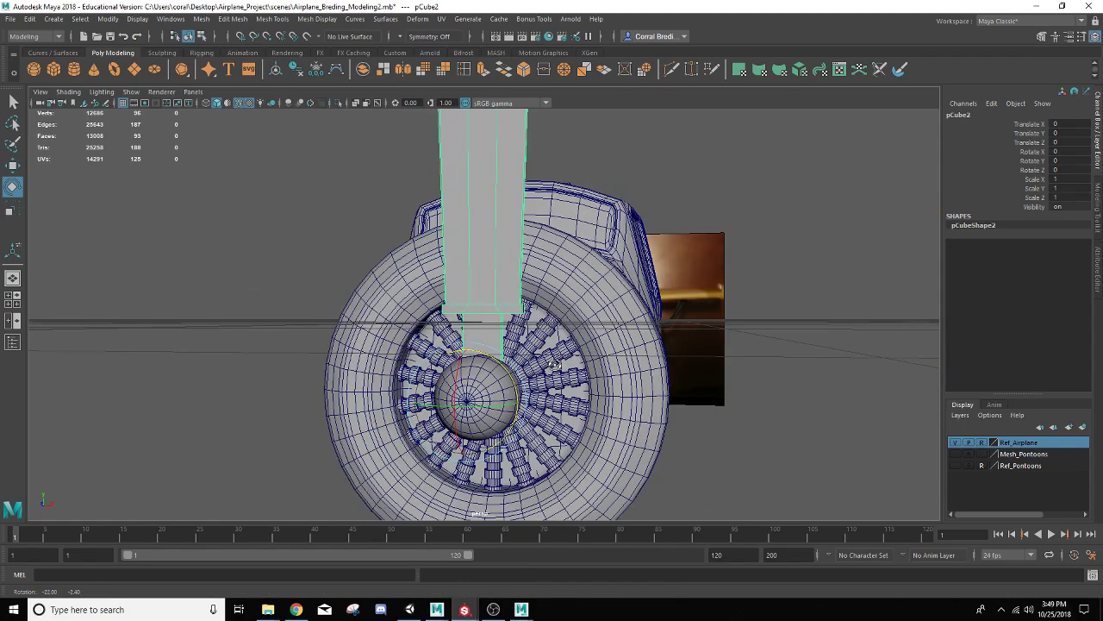
pyautogui.click(968, 116)
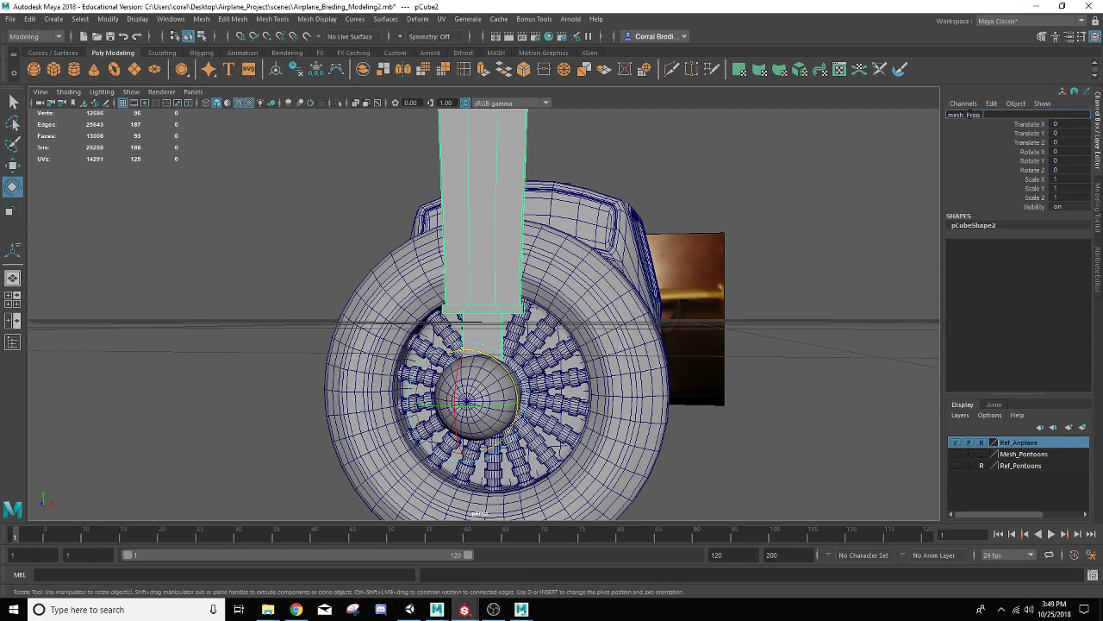
pyautogui.write('mesh_Prop_Blade')
pyautogui.press('Return')
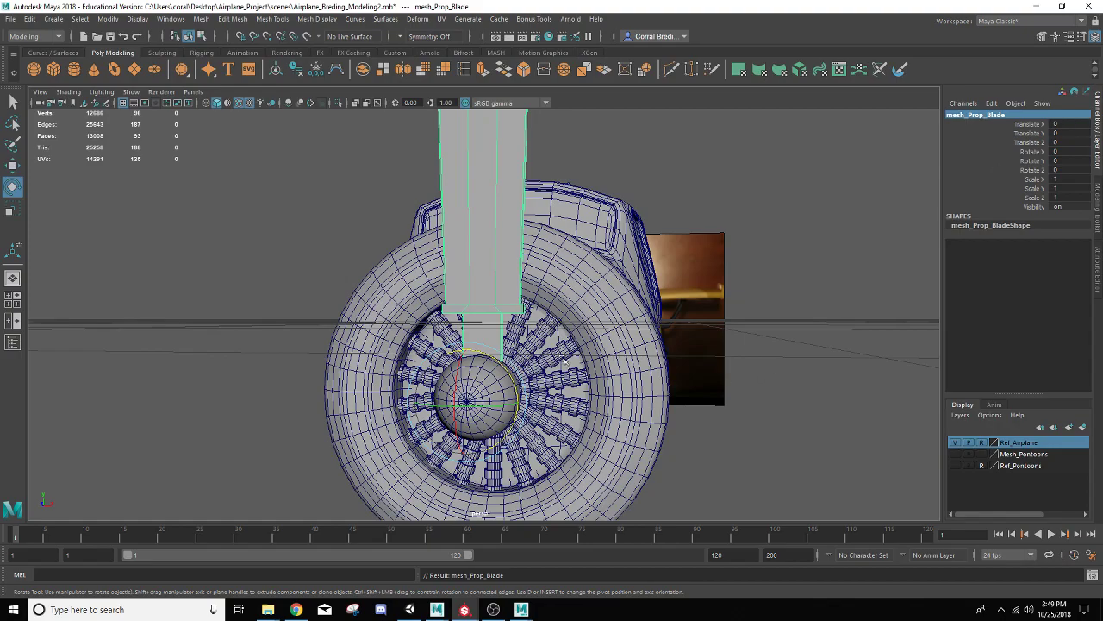
# - Duplicate the propeller blade and set the copy's Rotate Z to 120 around the nose cone
pyautogui.scroll(-5, 497, 349)
pyautogui.keyDown('alt'); pyautogui.moveTo(497, 350); pyautogui.dragTo(540, 335); pyautogui.keyUp('alt')
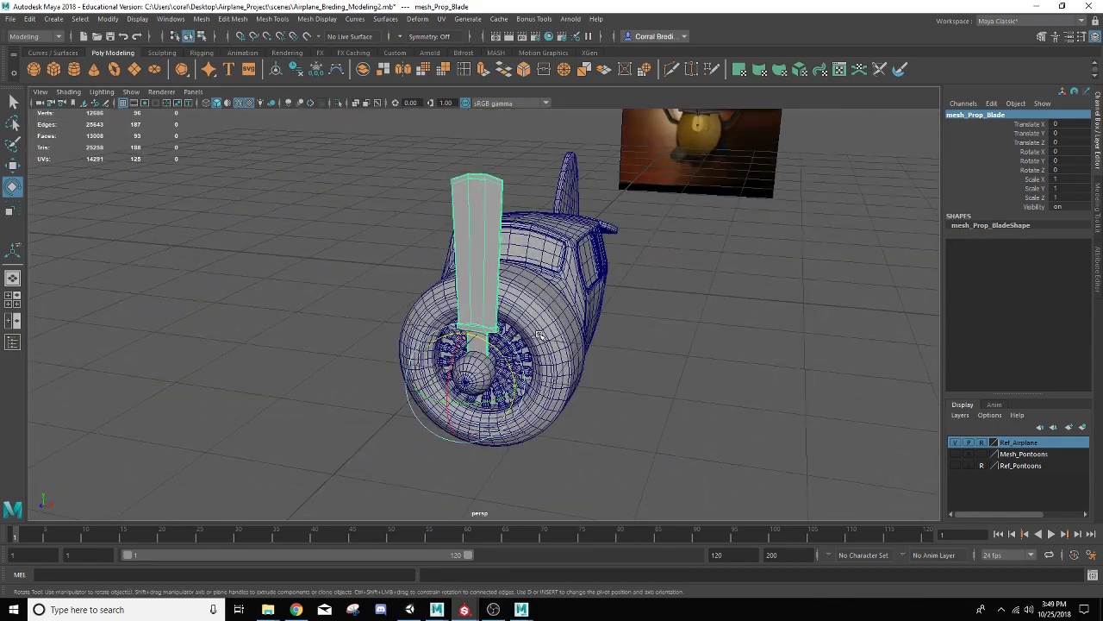
pyautogui.hotkey('ctrl', 'd')
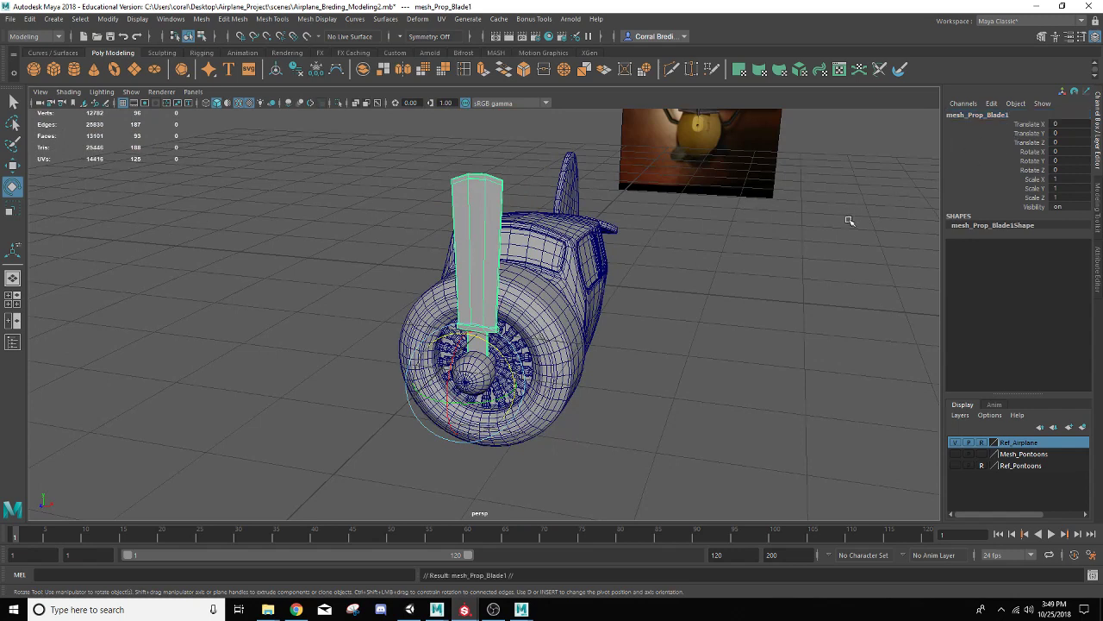
pyautogui.moveTo(480, 339); pyautogui.dragTo(961, 222)
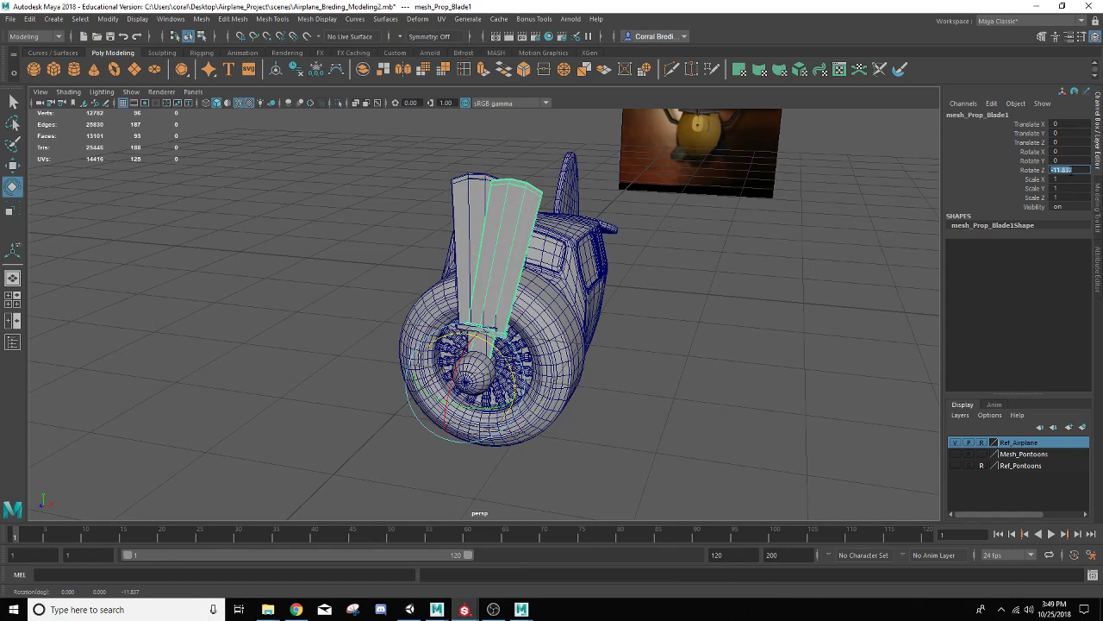
pyautogui.press('Return')
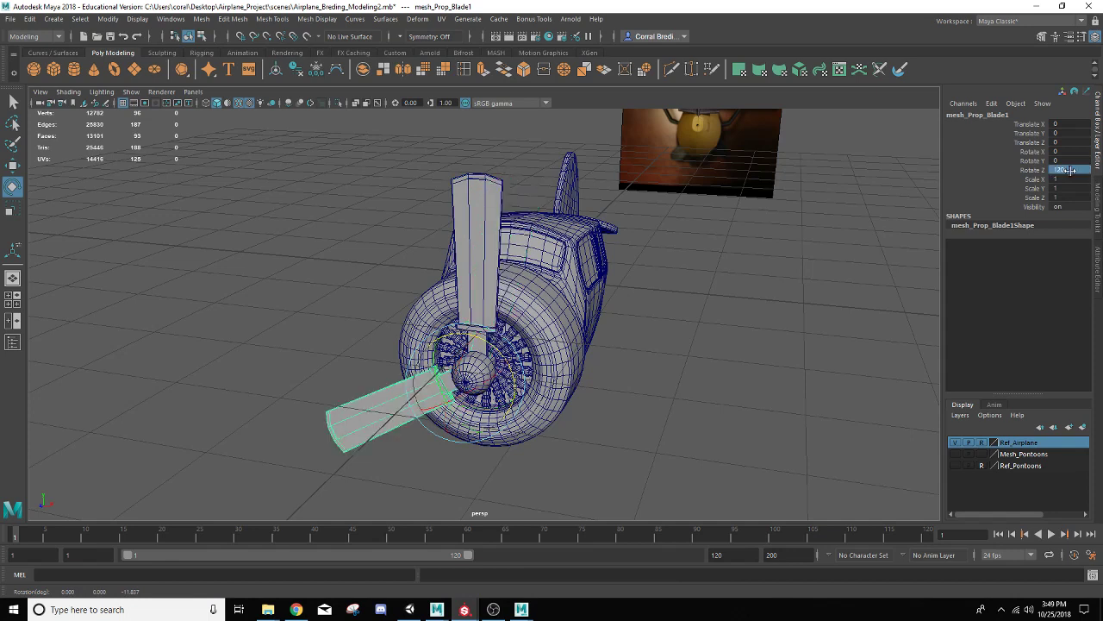
# - Duplicate the rotated blade, set the new copy's Rotate Z to 240, and deselect it
pyautogui.hotkey('ctrl', 'd')
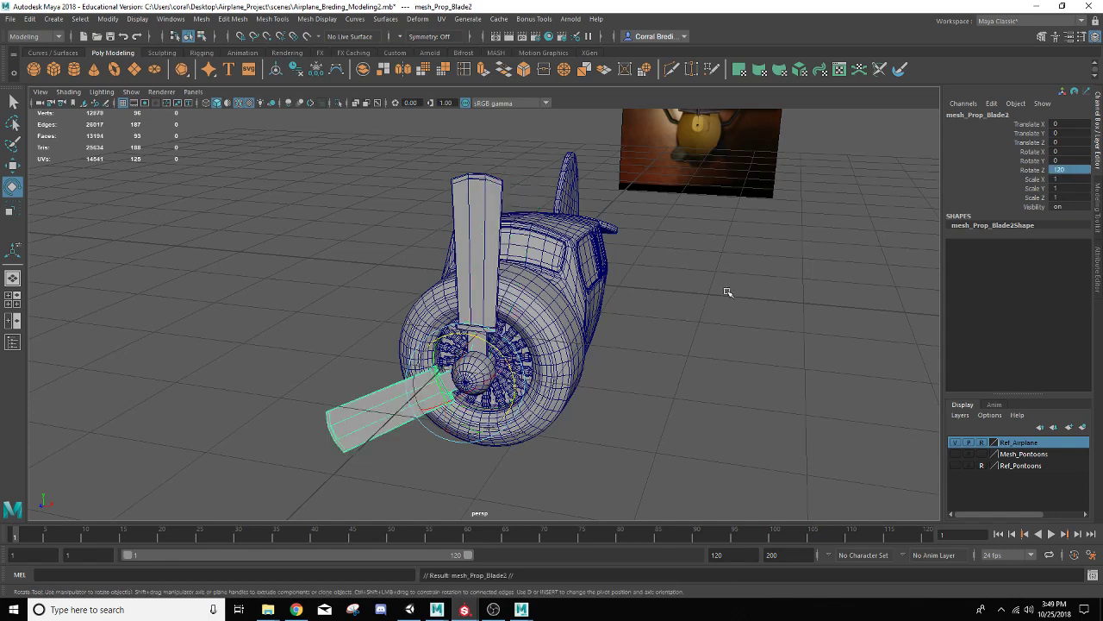
pyautogui.click(1073, 169)
pyautogui.write('240')
pyautogui.press('Return')
pyautogui.click(635, 446)
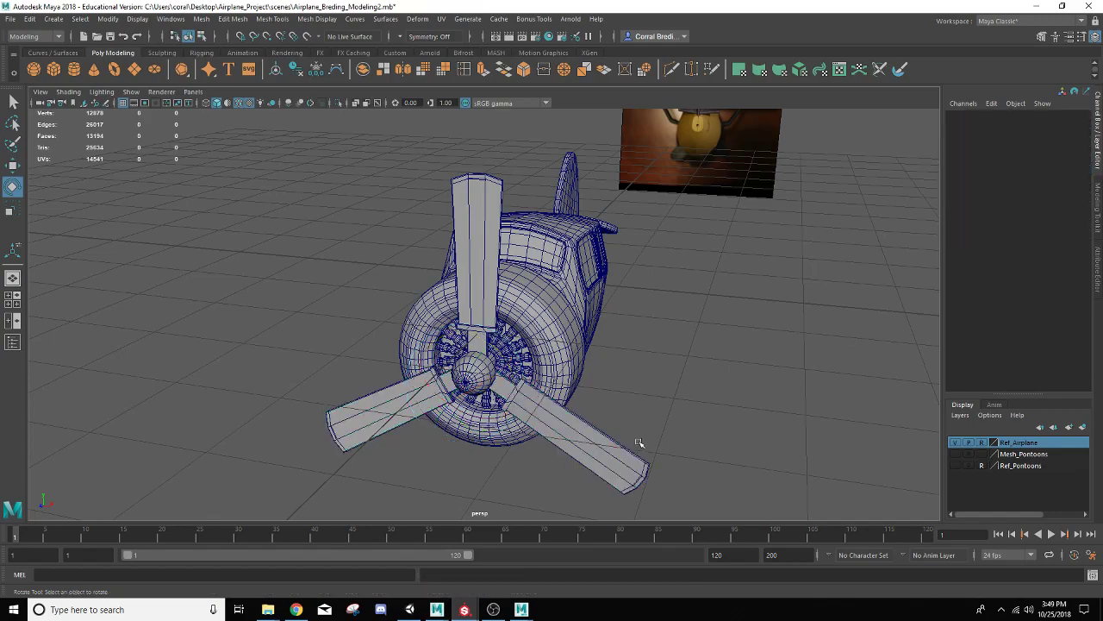
# - Save the scene with the three-blade propeller
pyautogui.keyDown('alt'); pyautogui.moveTo(635, 446); pyautogui.dragTo(669, 426); pyautogui.keyUp('alt')
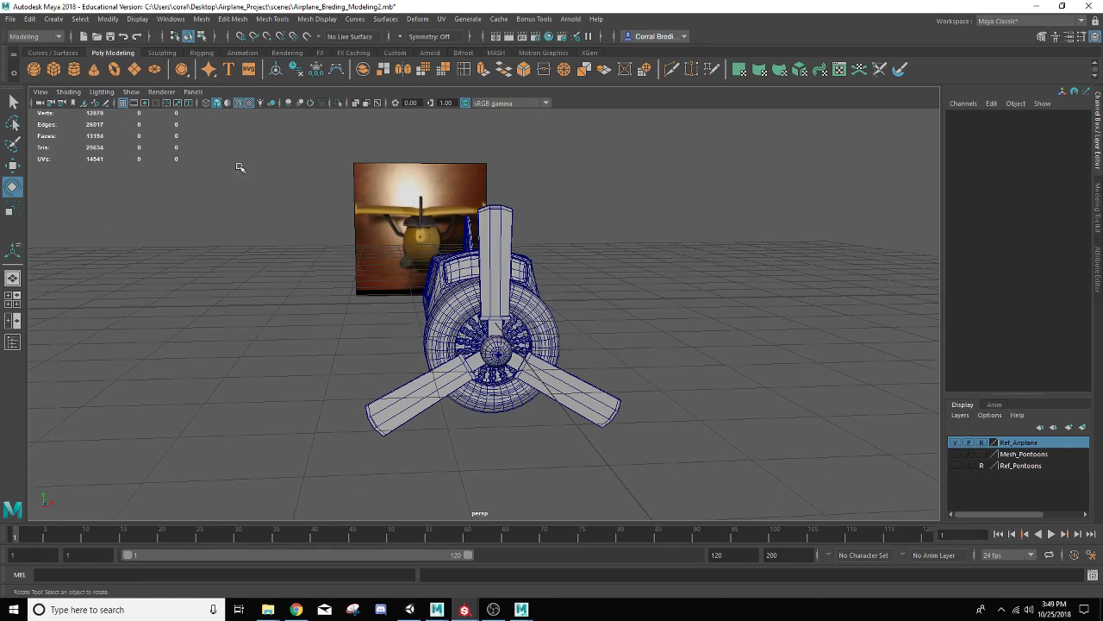
pyautogui.click(6, 19)
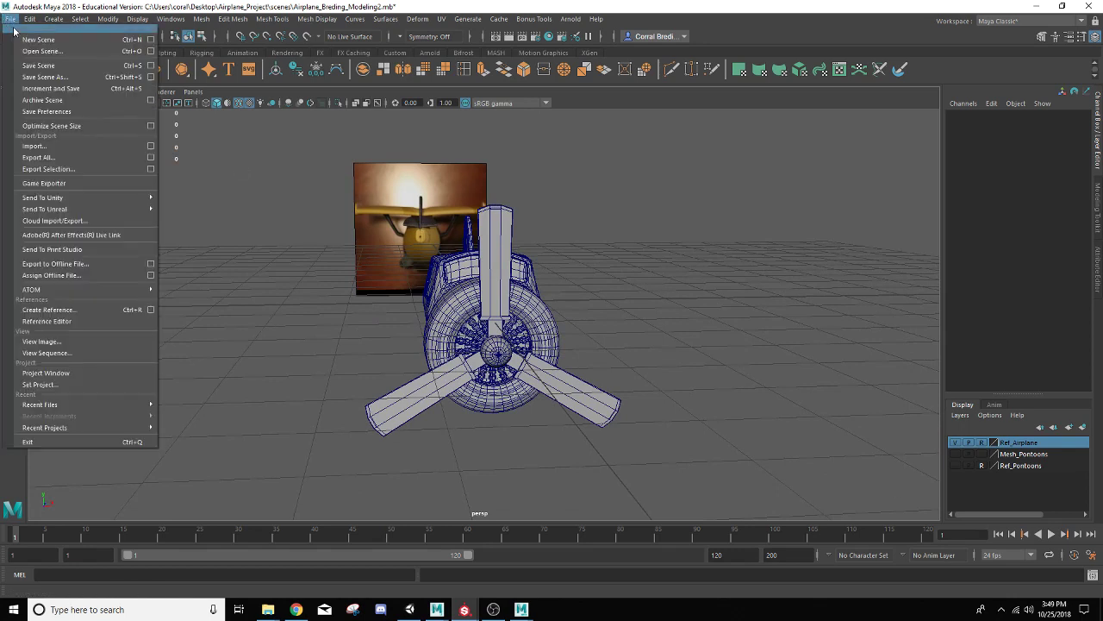
pyautogui.click(39, 67)
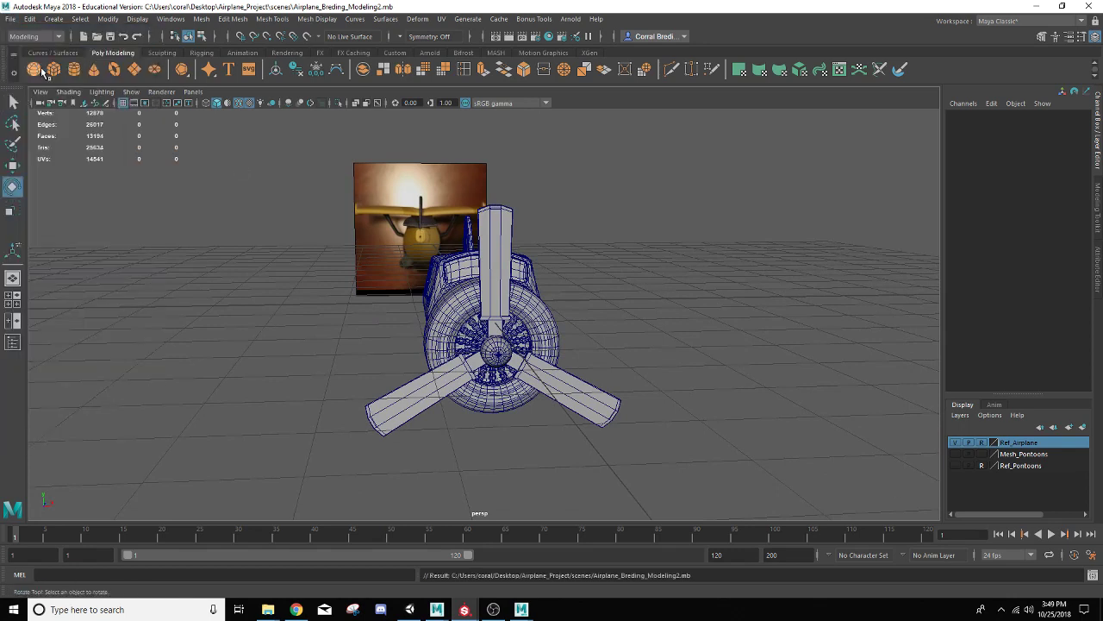
# - Hide the wireframe overlay on the shaded models in the perspective view
pyautogui.click(237, 104)
pyautogui.moveTo(328, 178)
pyautogui.keyDown('alt'); pyautogui.mouseDown()
pyautogui.moveTo(352, 284)
pyautogui.moveTo(406, 287)
pyautogui.moveTo(366, 283)
pyautogui.mouseUp(); pyautogui.keyUp('alt')
pyautogui.scroll(5, 387, 315)
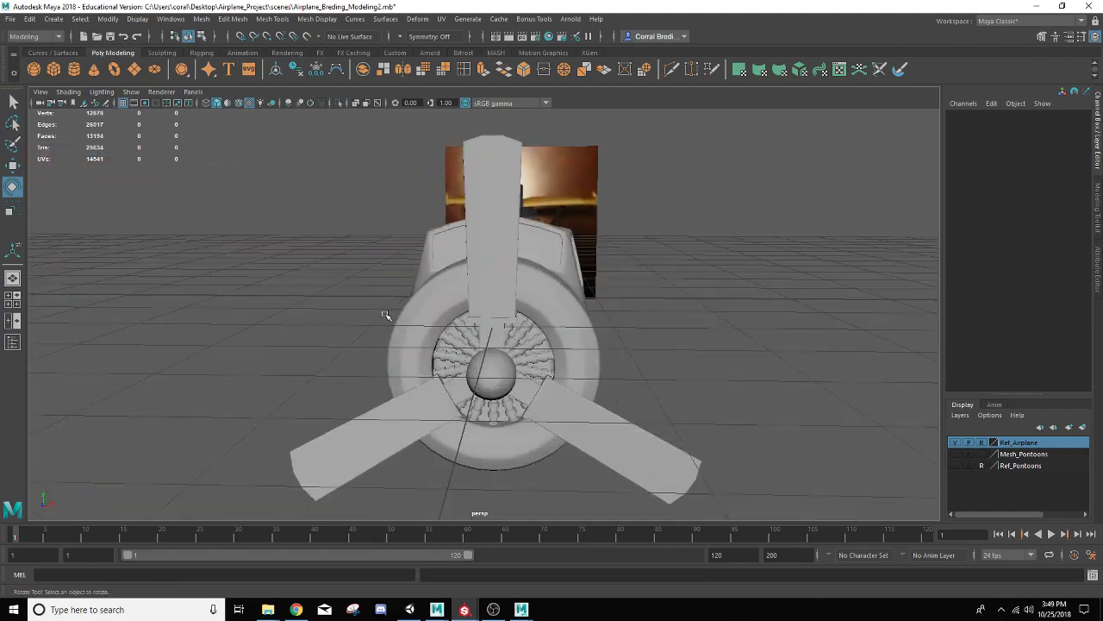
# - Smooth each of the three propeller blades with one division, and deselect them
pyautogui.click(497, 328)
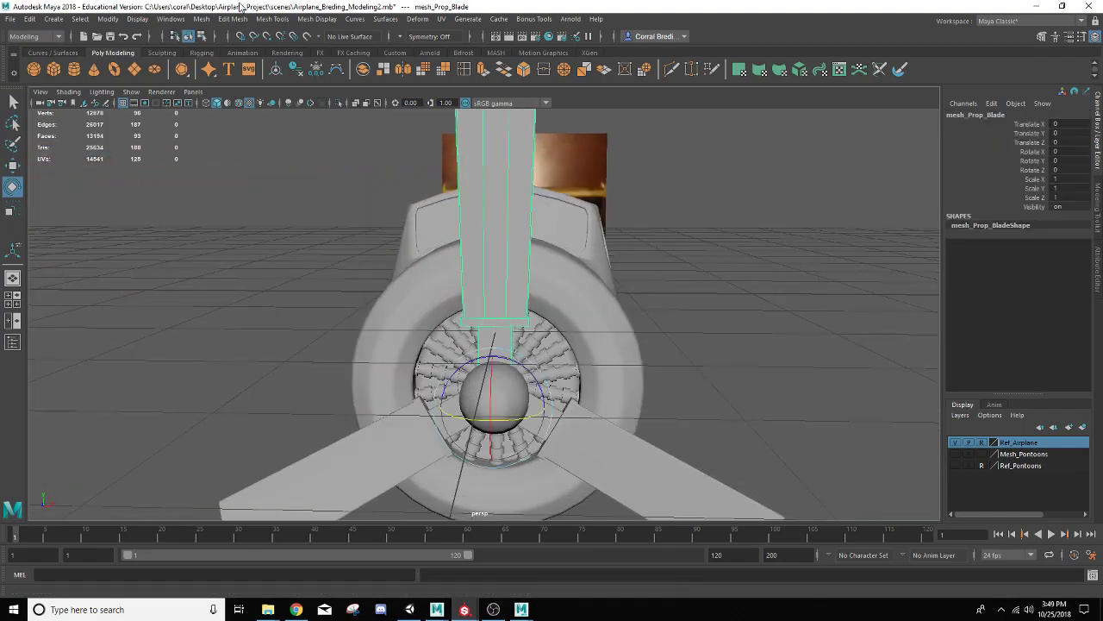
pyautogui.click(200, 19)
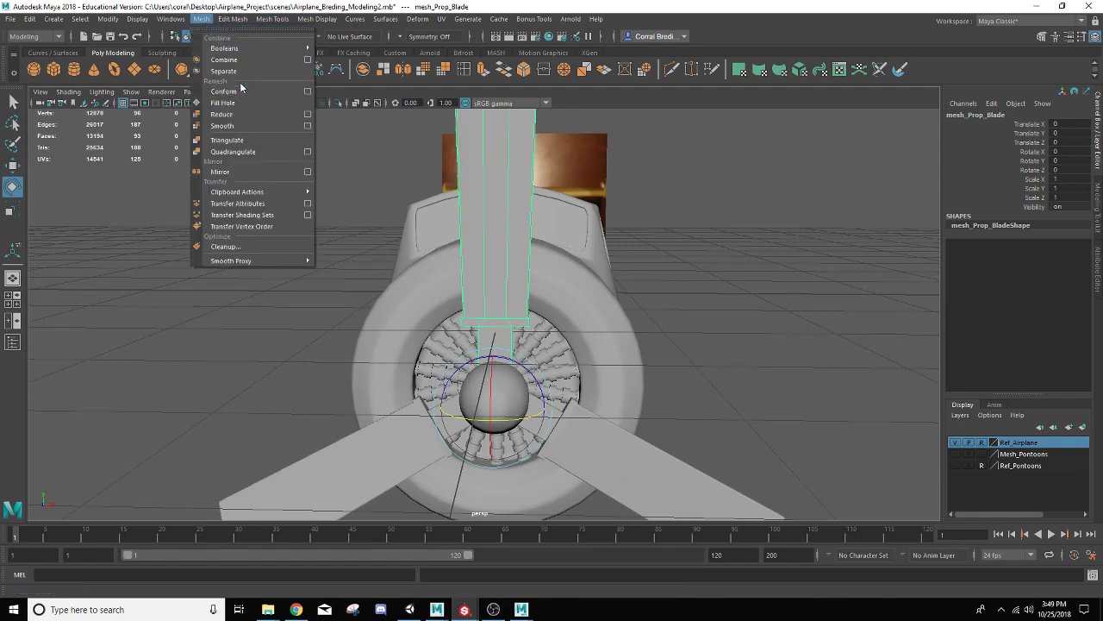
pyautogui.click(238, 126)
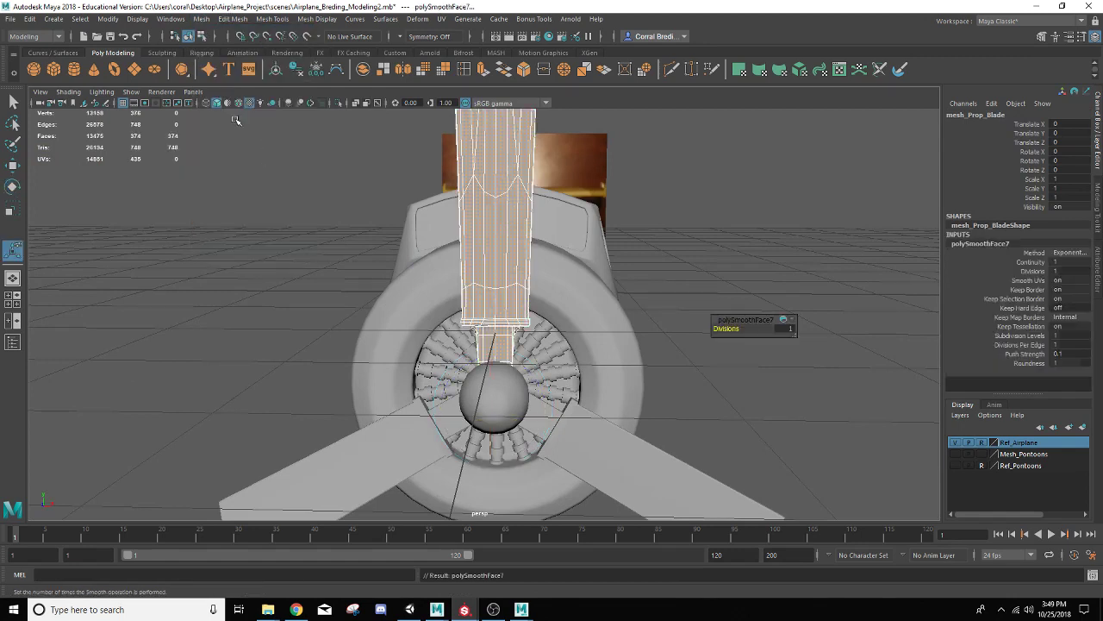
pyautogui.click(633, 493)
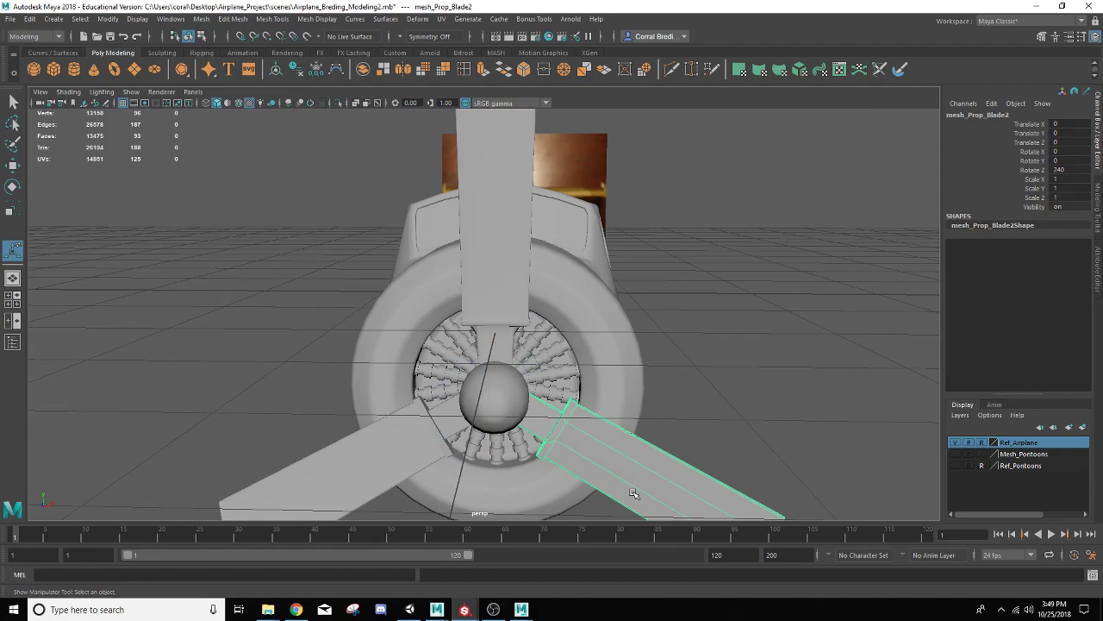
pyautogui.press('g')
pyautogui.click(362, 457)
pyautogui.press('g')
pyautogui.click(285, 287)
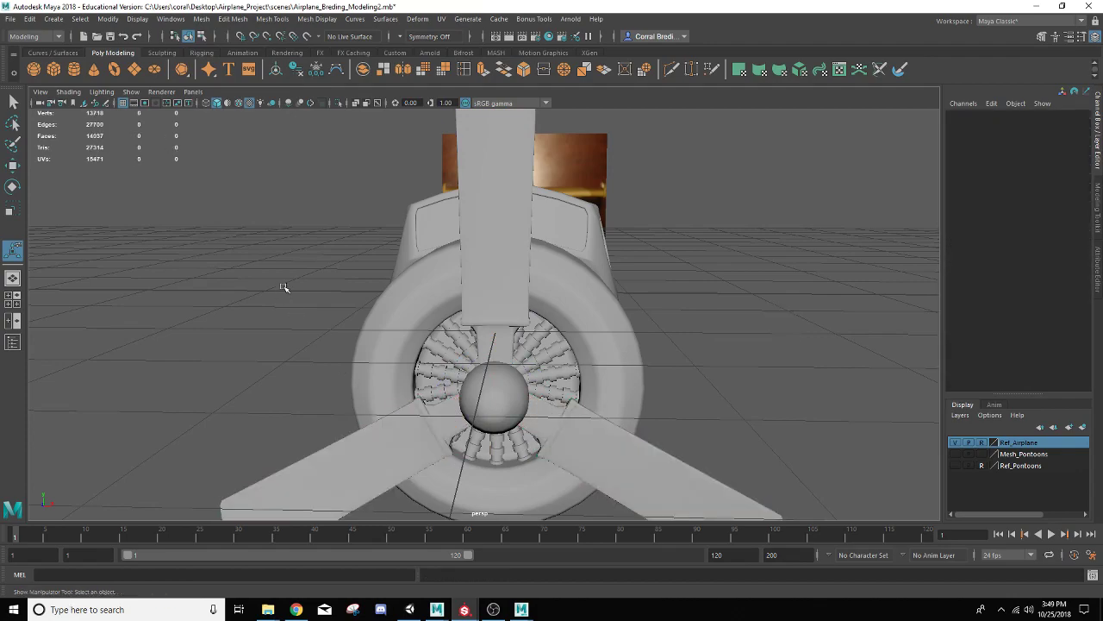
# - Save the scene with the smoothed propeller blades
pyautogui.scroll(-3, 285, 287)
pyautogui.keyDown('alt'); pyautogui.moveTo(285, 287); pyautogui.dragTo(498, 340); pyautogui.keyUp('alt')
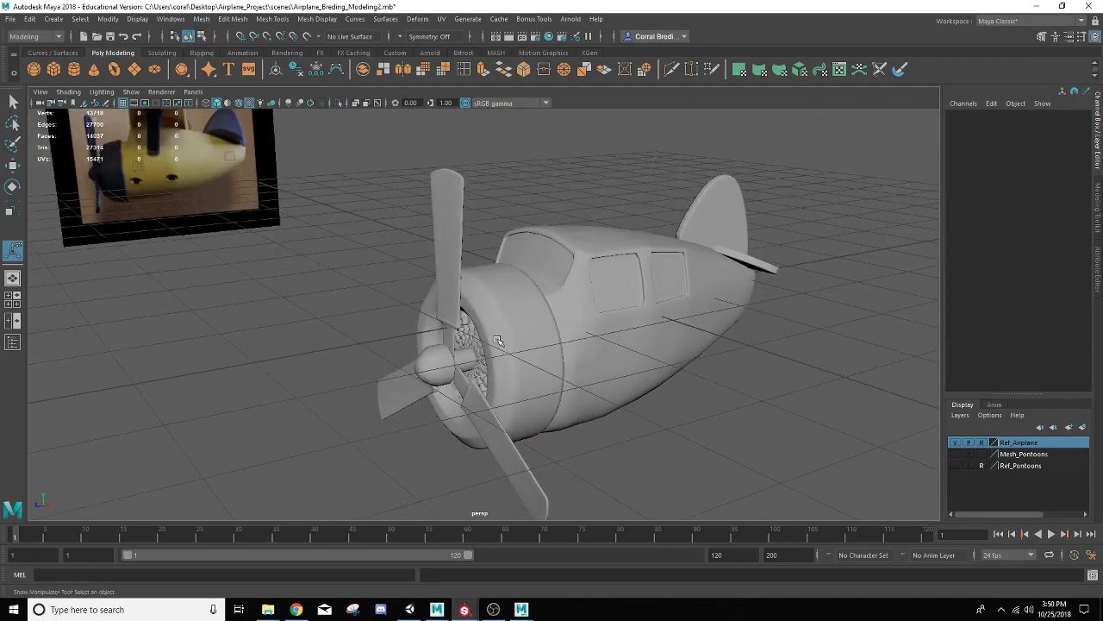
pyautogui.keyDown('alt'); pyautogui.moveTo(424, 267); pyautogui.dragTo(398, 371); pyautogui.keyUp('alt')
pyautogui.scroll(5, 466, 375)
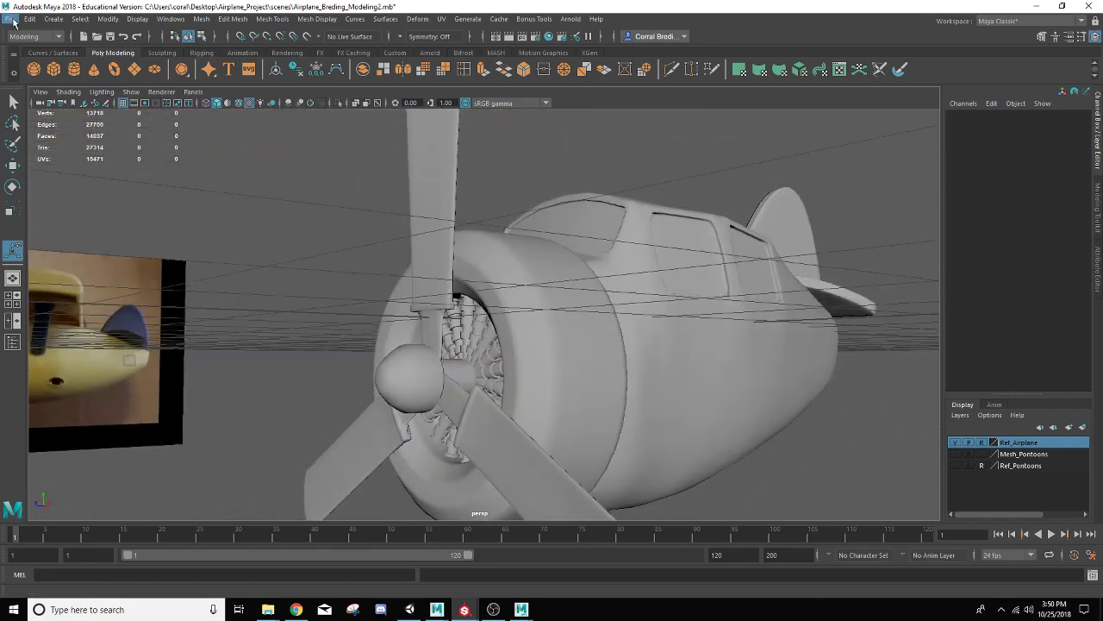
pyautogui.click(10, 18)
pyautogui.click(34, 67)
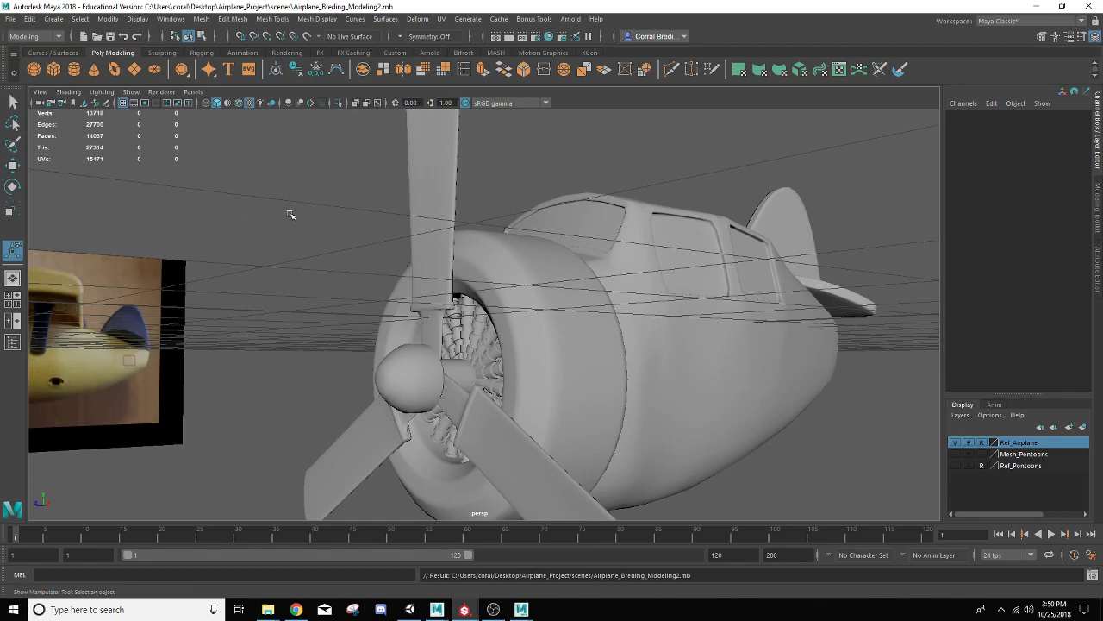
pyautogui.scroll(-5, 290, 215)
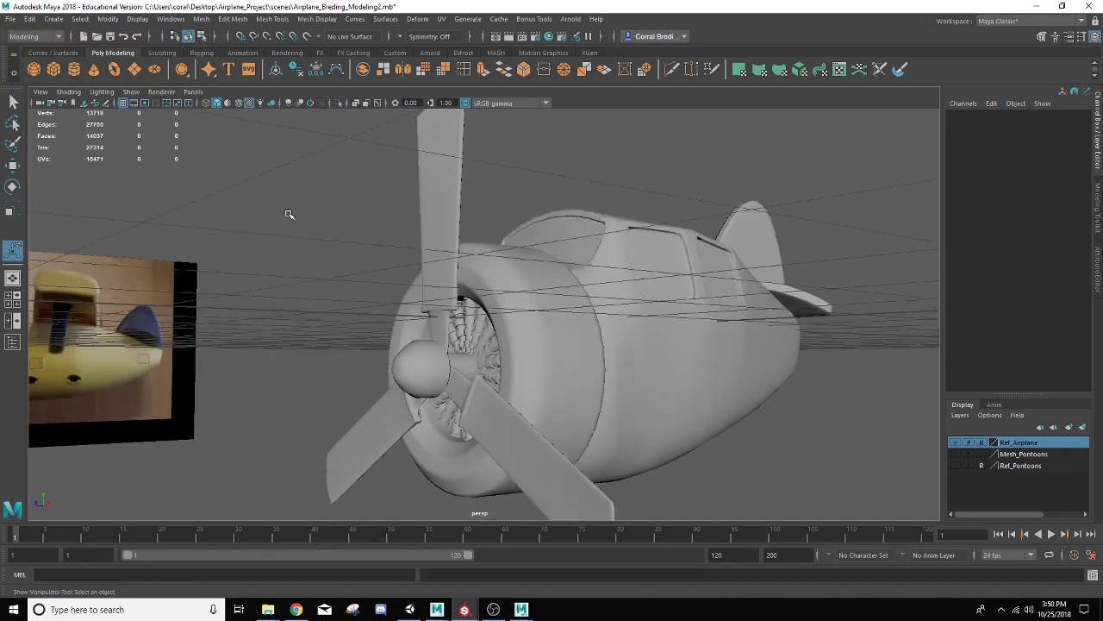
pyautogui.keyDown('alt'); pyautogui.moveTo(415, 263); pyautogui.dragTo(414, 276); pyautogui.keyUp('alt')
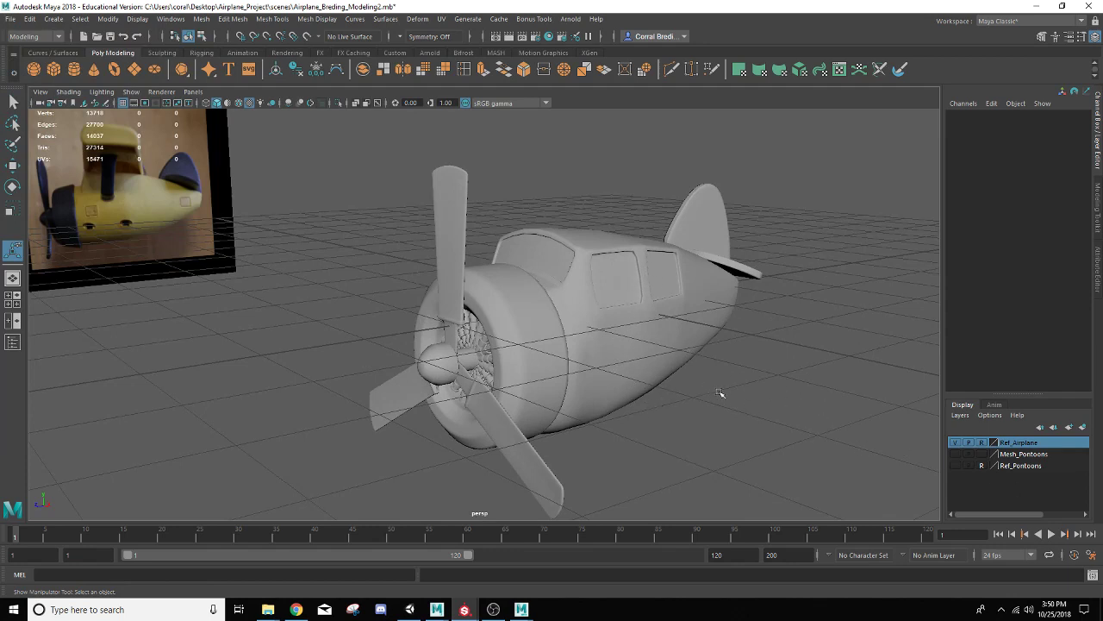
pyautogui.keyDown('alt'); pyautogui.moveTo(654, 403); pyautogui.dragTo(522, 357); pyautogui.keyUp('alt')
pyautogui.keyDown('alt'); pyautogui.moveTo(428, 318); pyautogui.dragTo(509, 326); pyautogui.keyUp('alt')
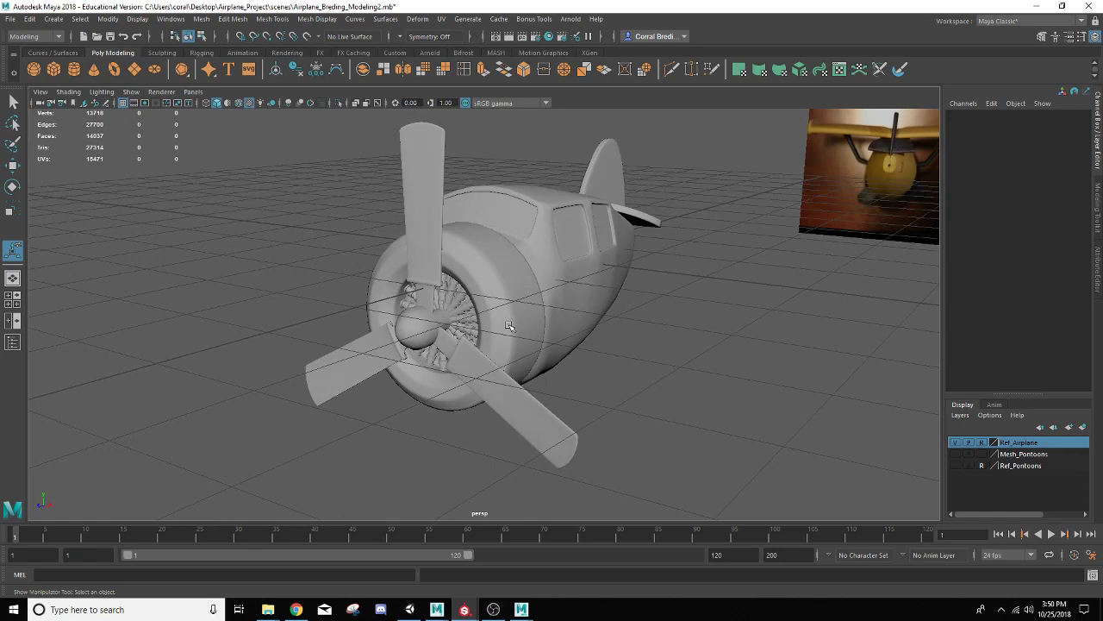